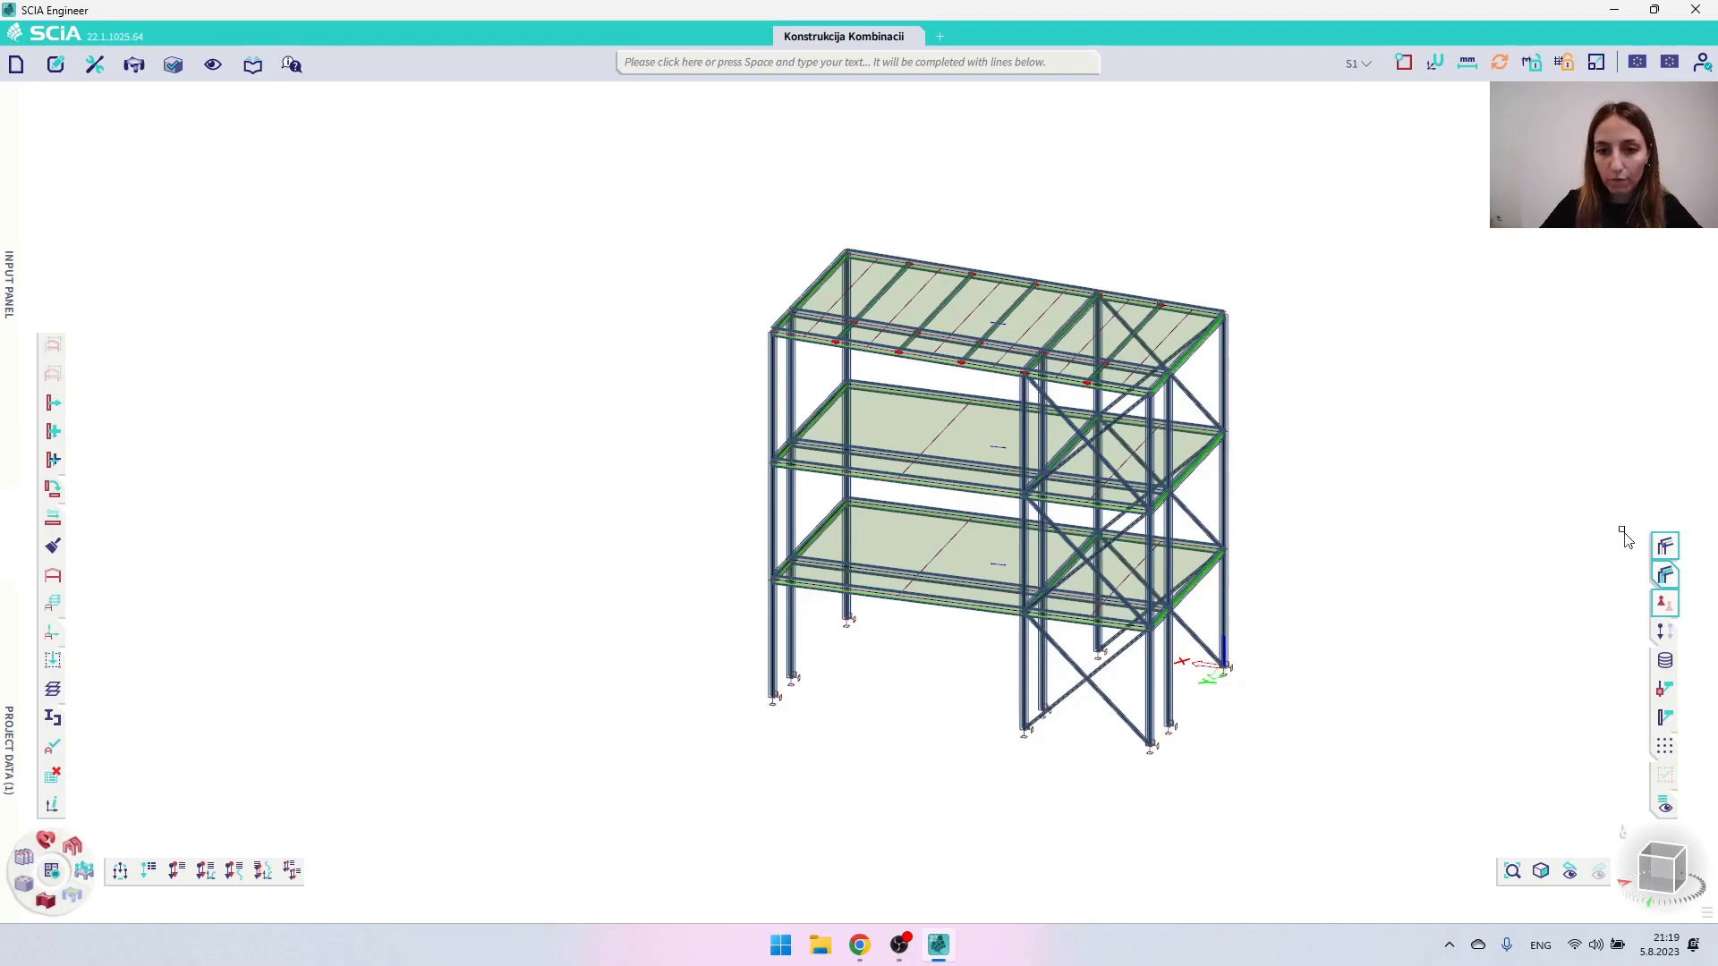
Make G1 - Additional weight the active load case and display its loads
left_click(1666, 631)
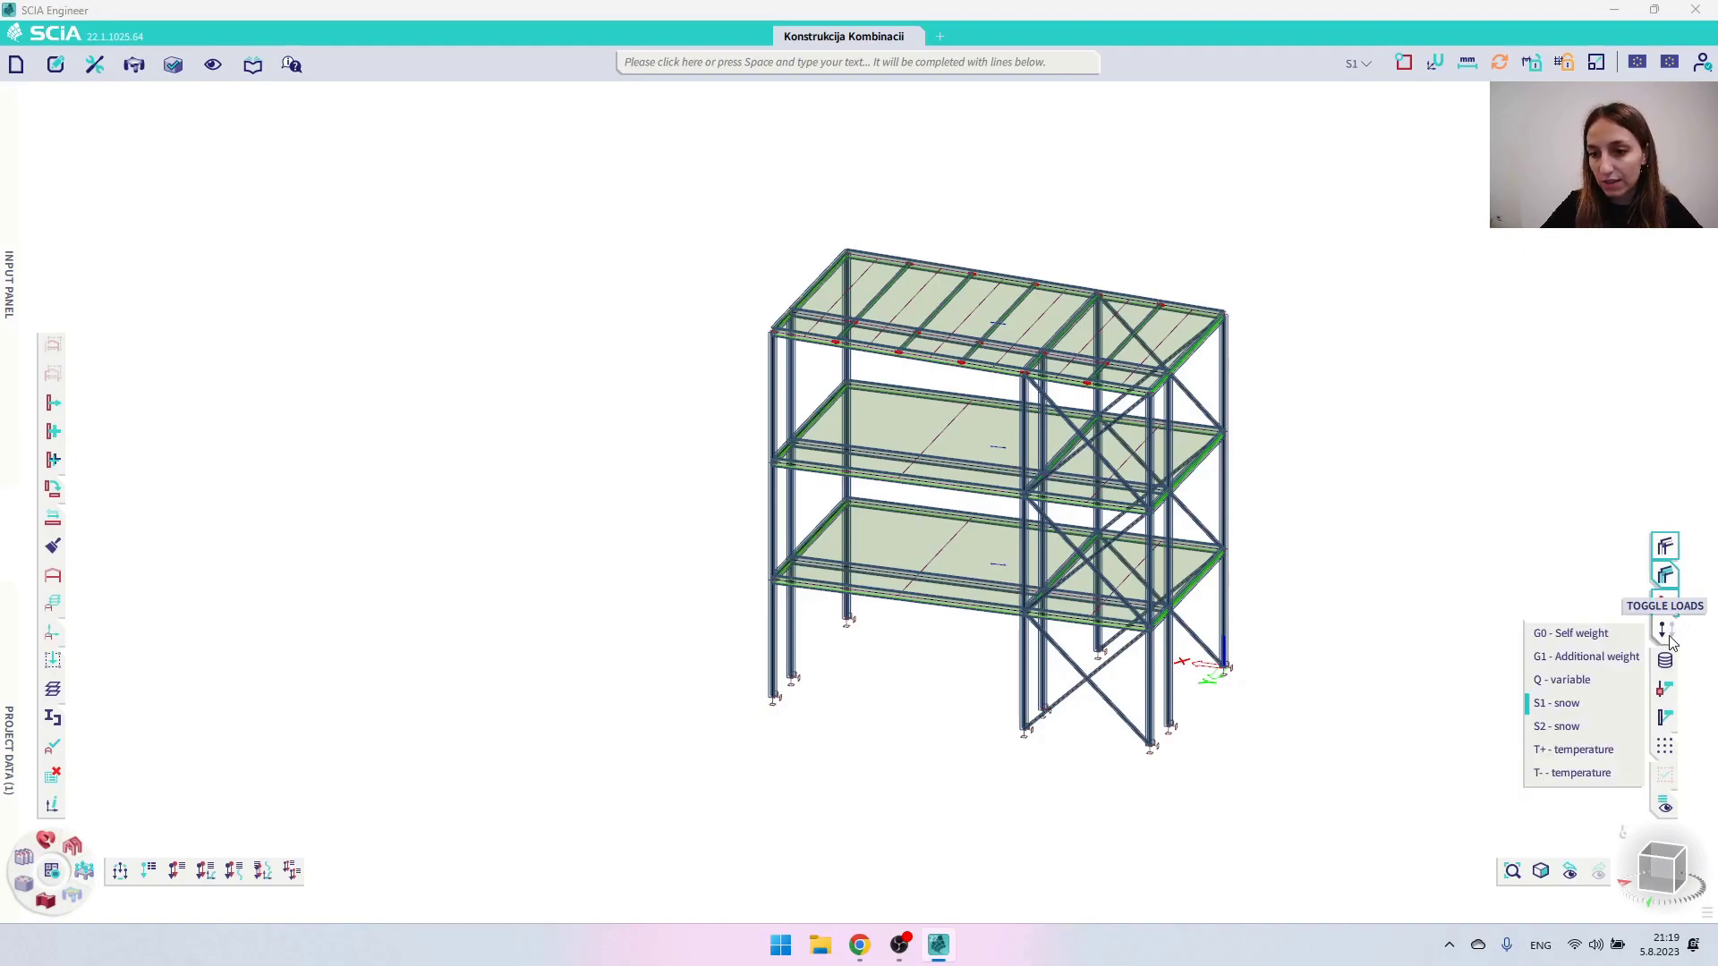
left_click(1589, 658)
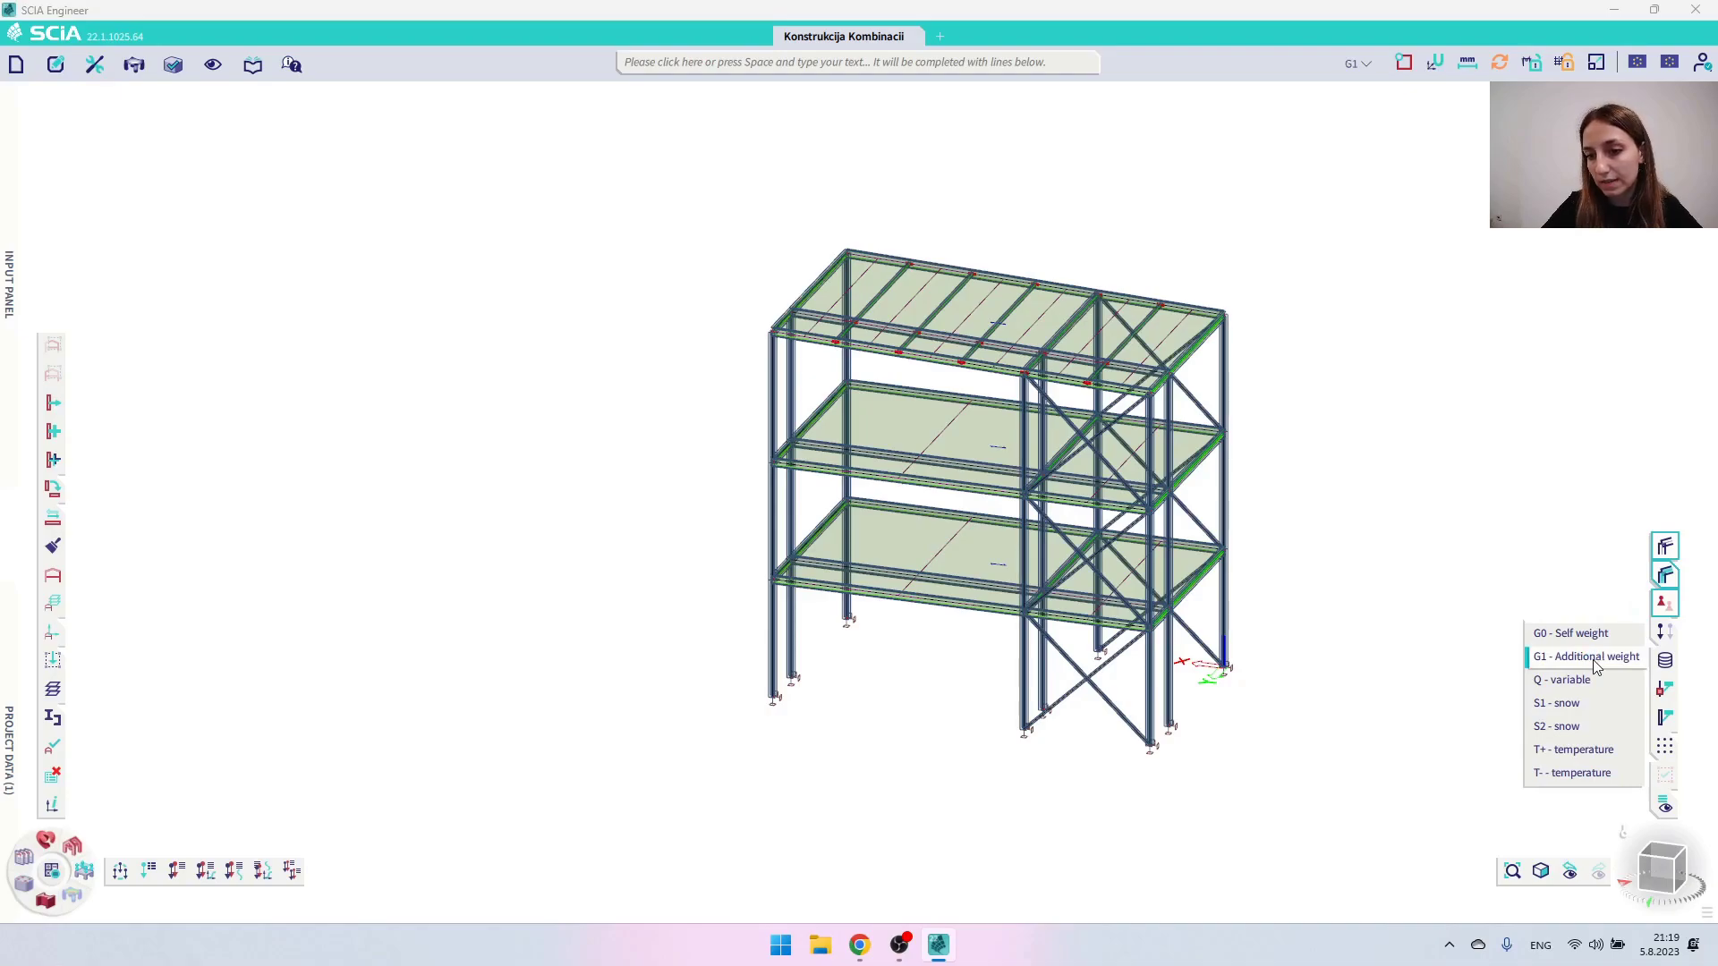
left_click(1665, 635)
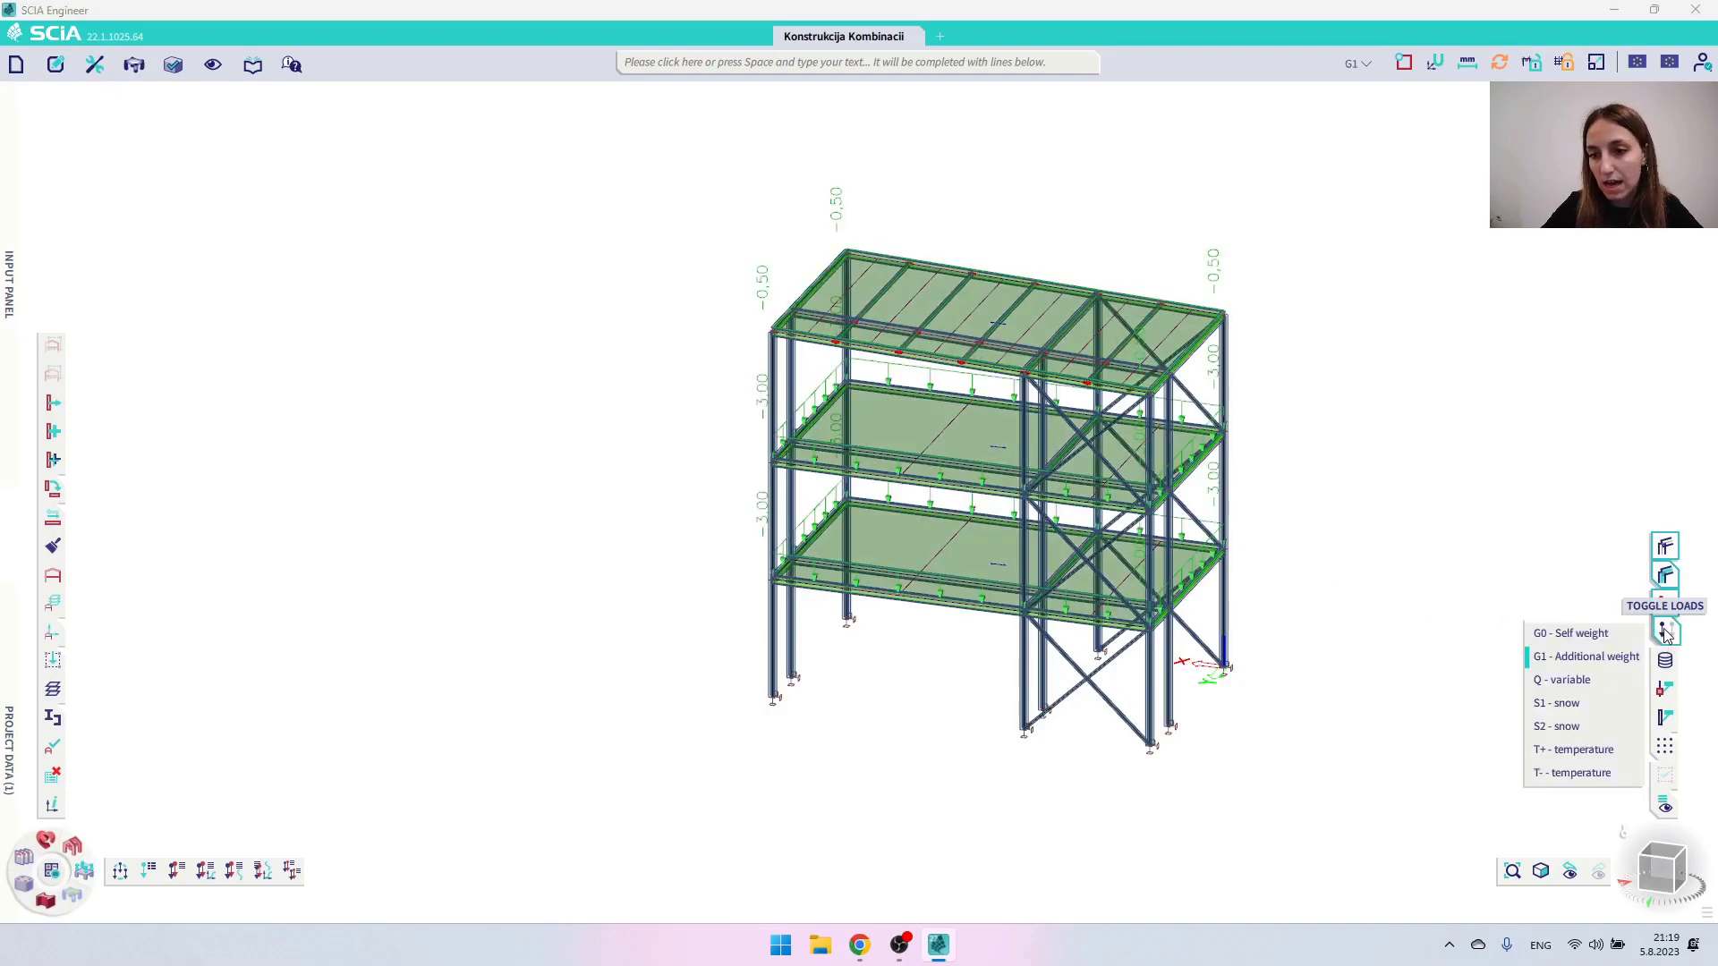
Step through the Q, S1, S2, T+ and T- loads, ending on S1 - snow
left_click(1598, 682)
left_click(1598, 707)
left_click(1592, 726)
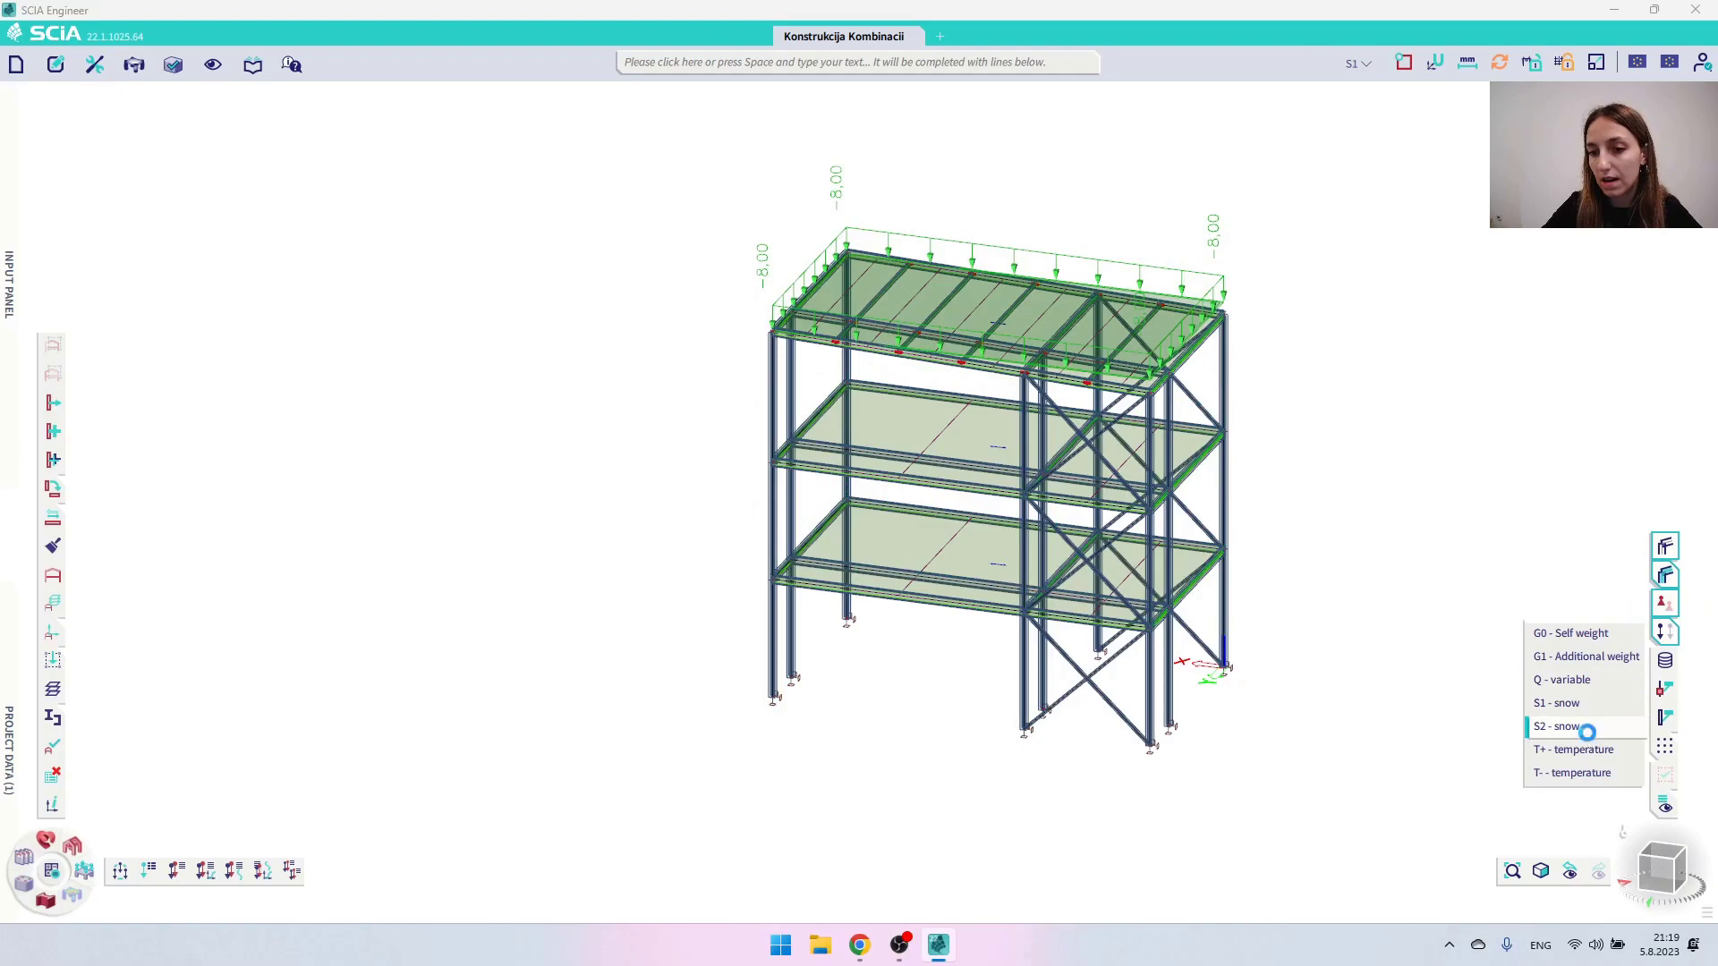
left_click(1582, 757)
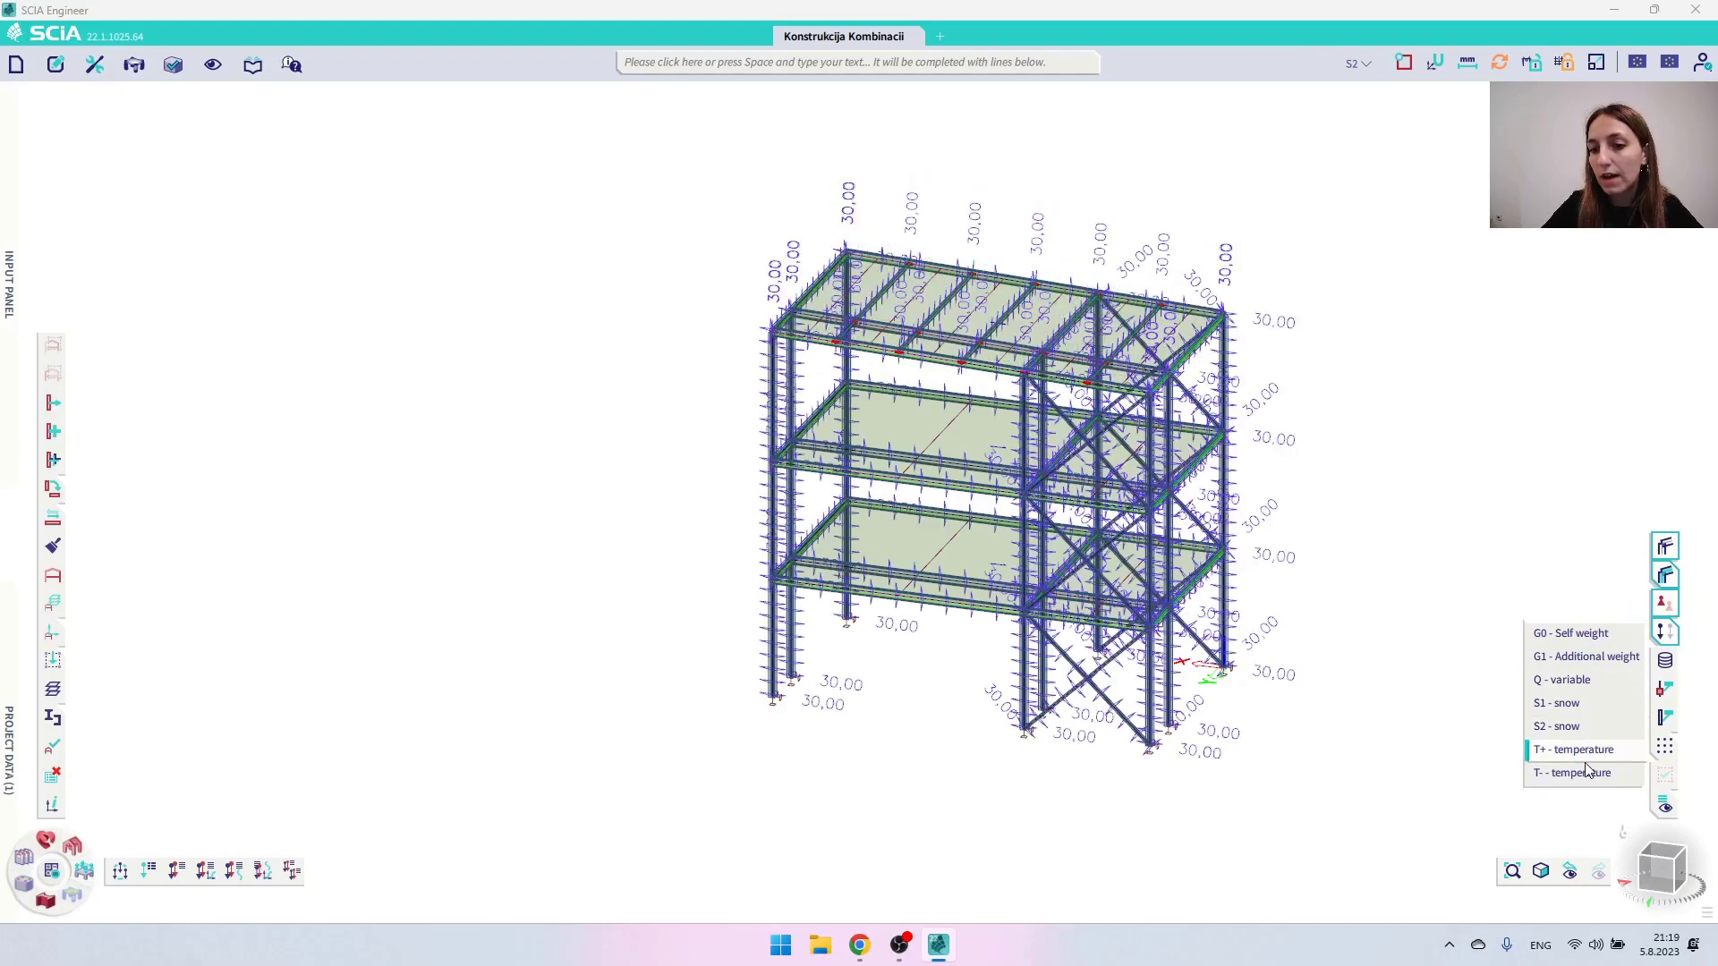
left_click(1582, 775)
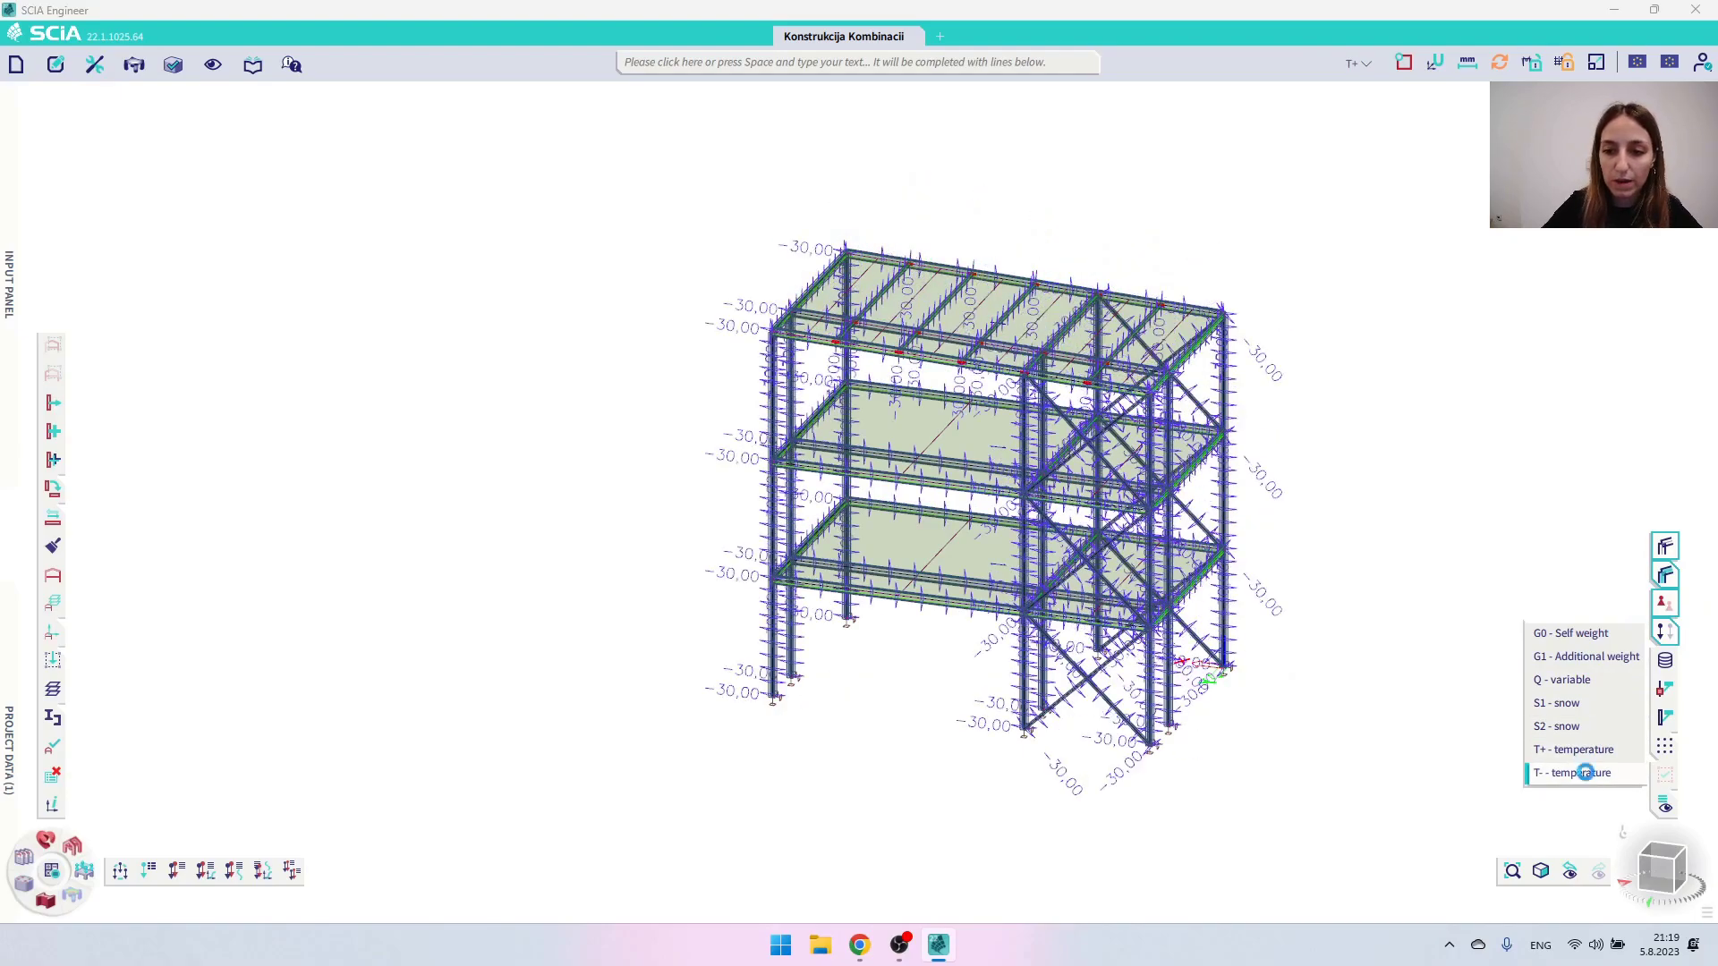
left_click(1584, 708)
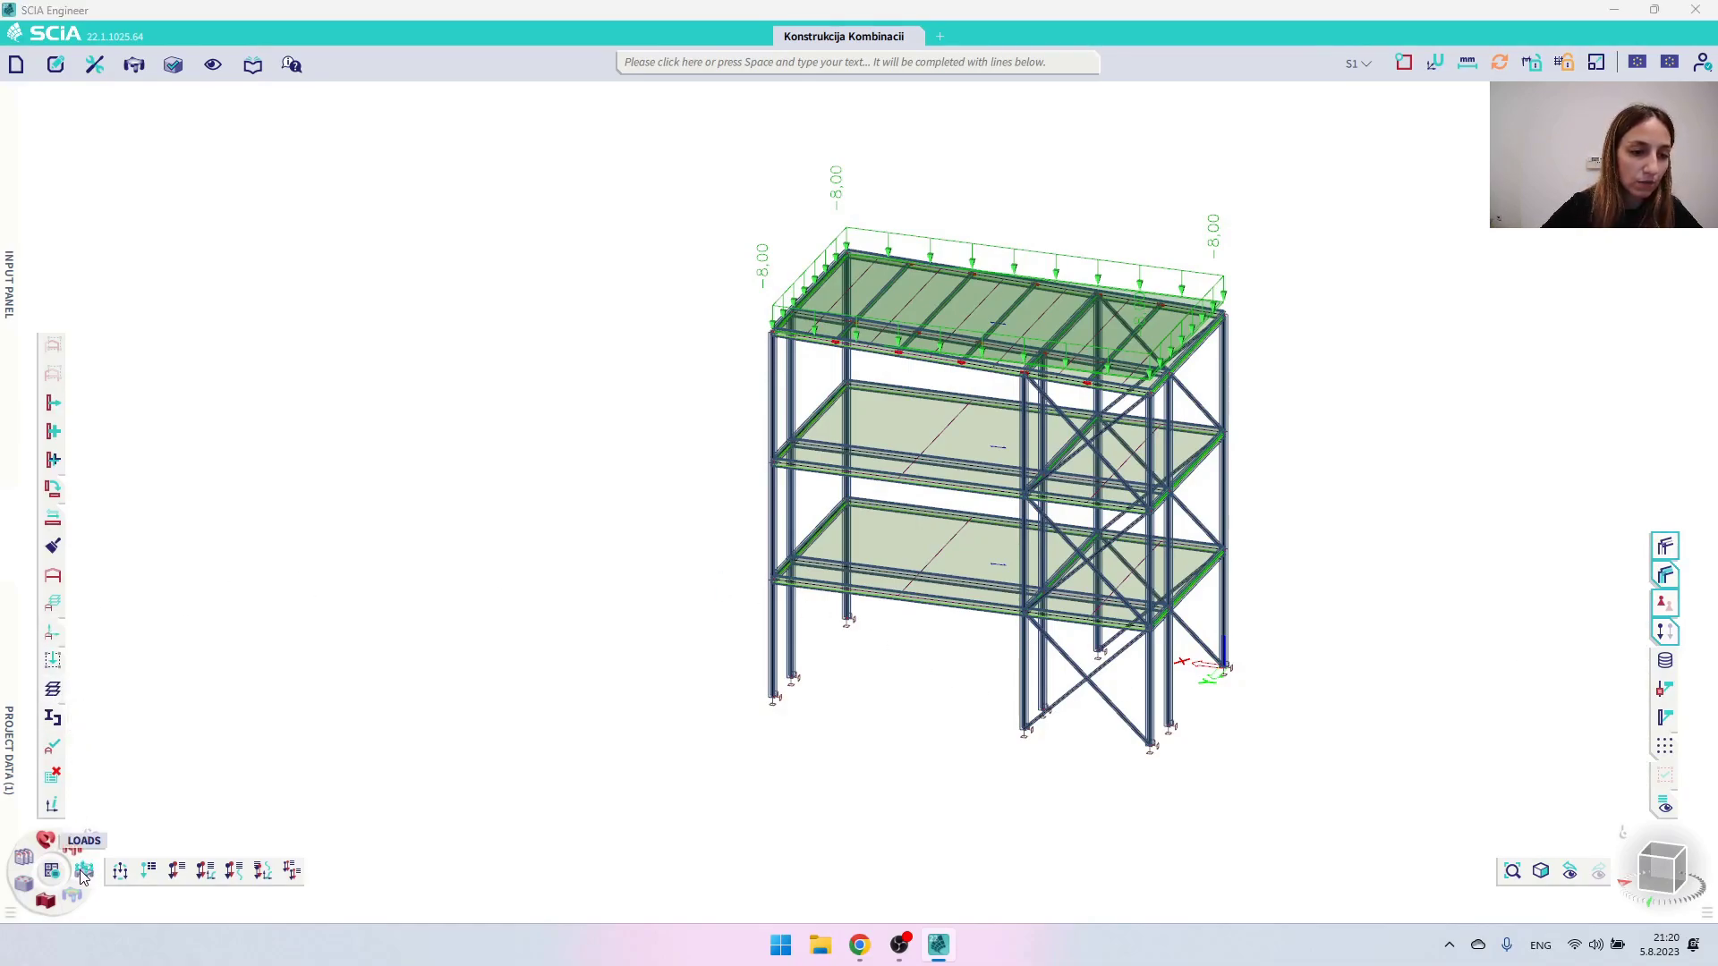
Review the G0 Self weight and G1 Additional weight load cases and their load group G
left_click(149, 871)
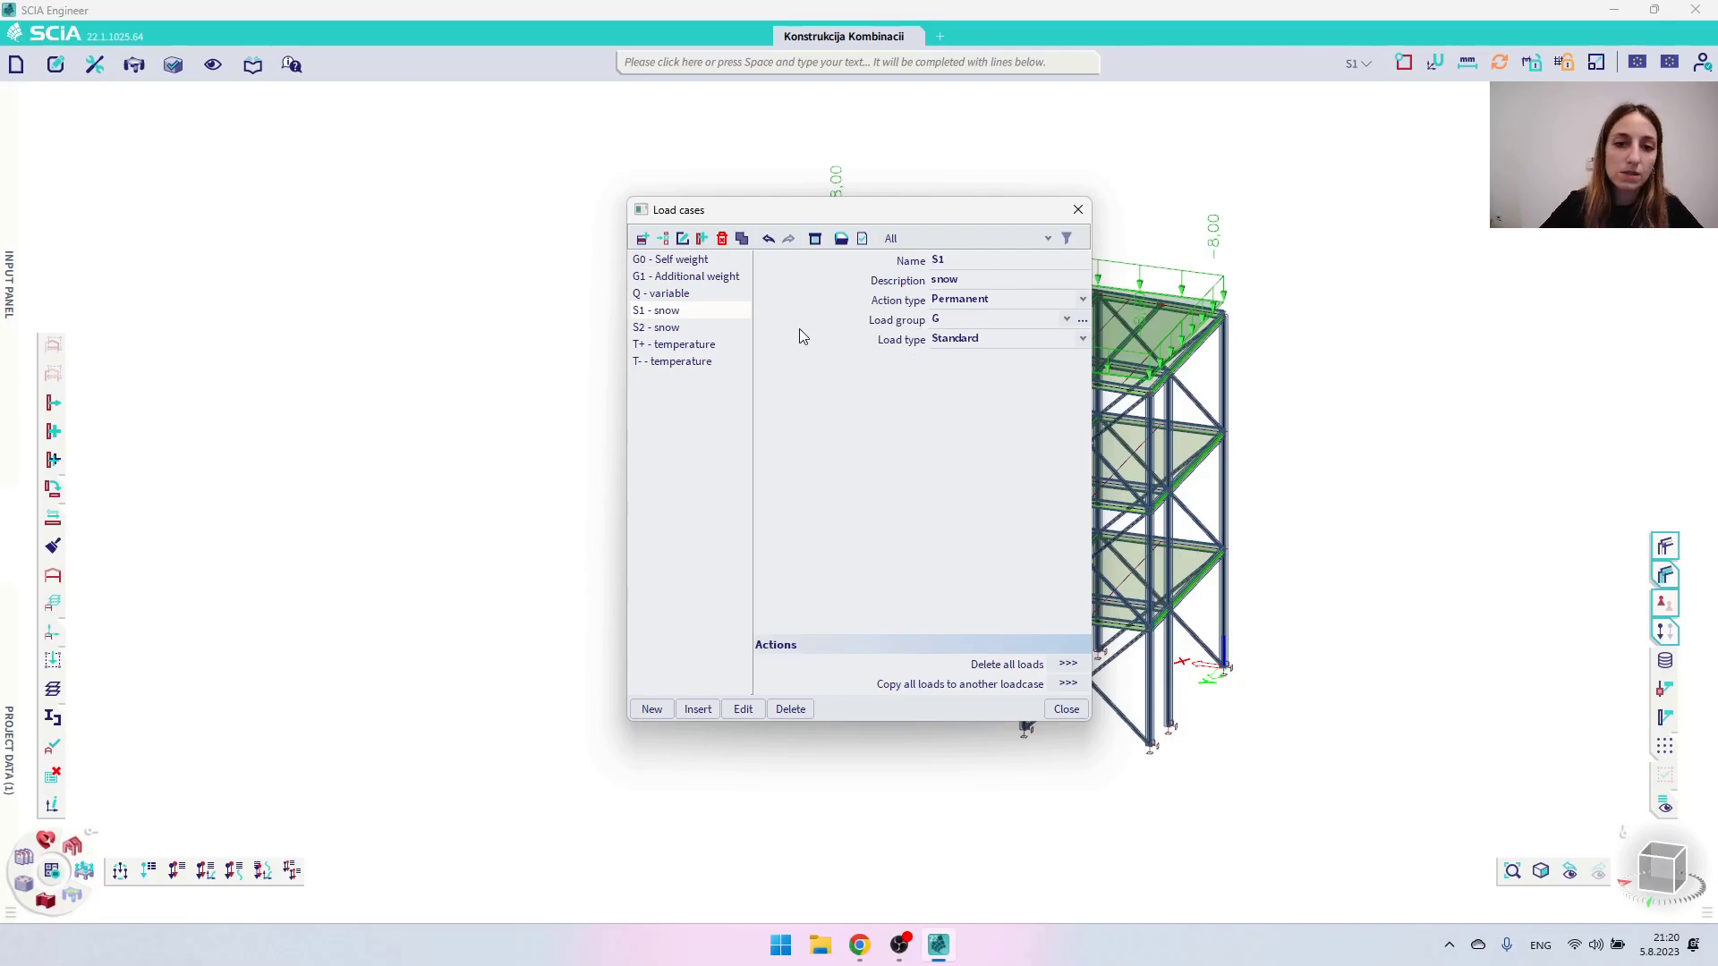
left_click(667, 261)
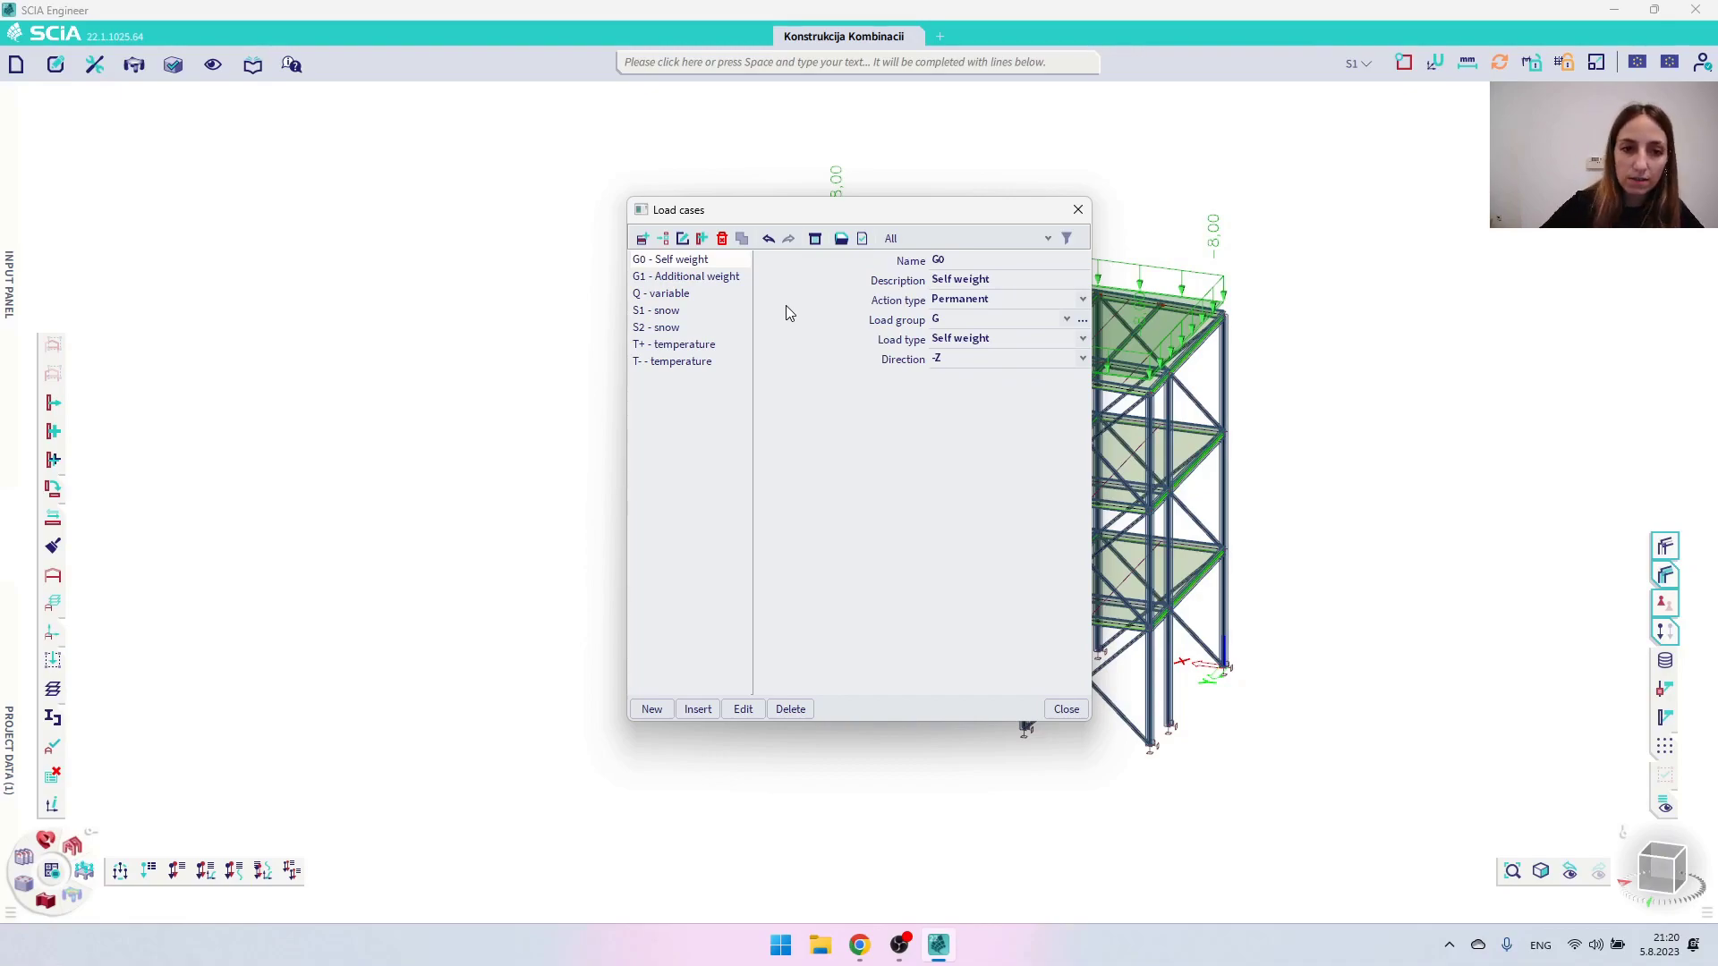
left_click(696, 278)
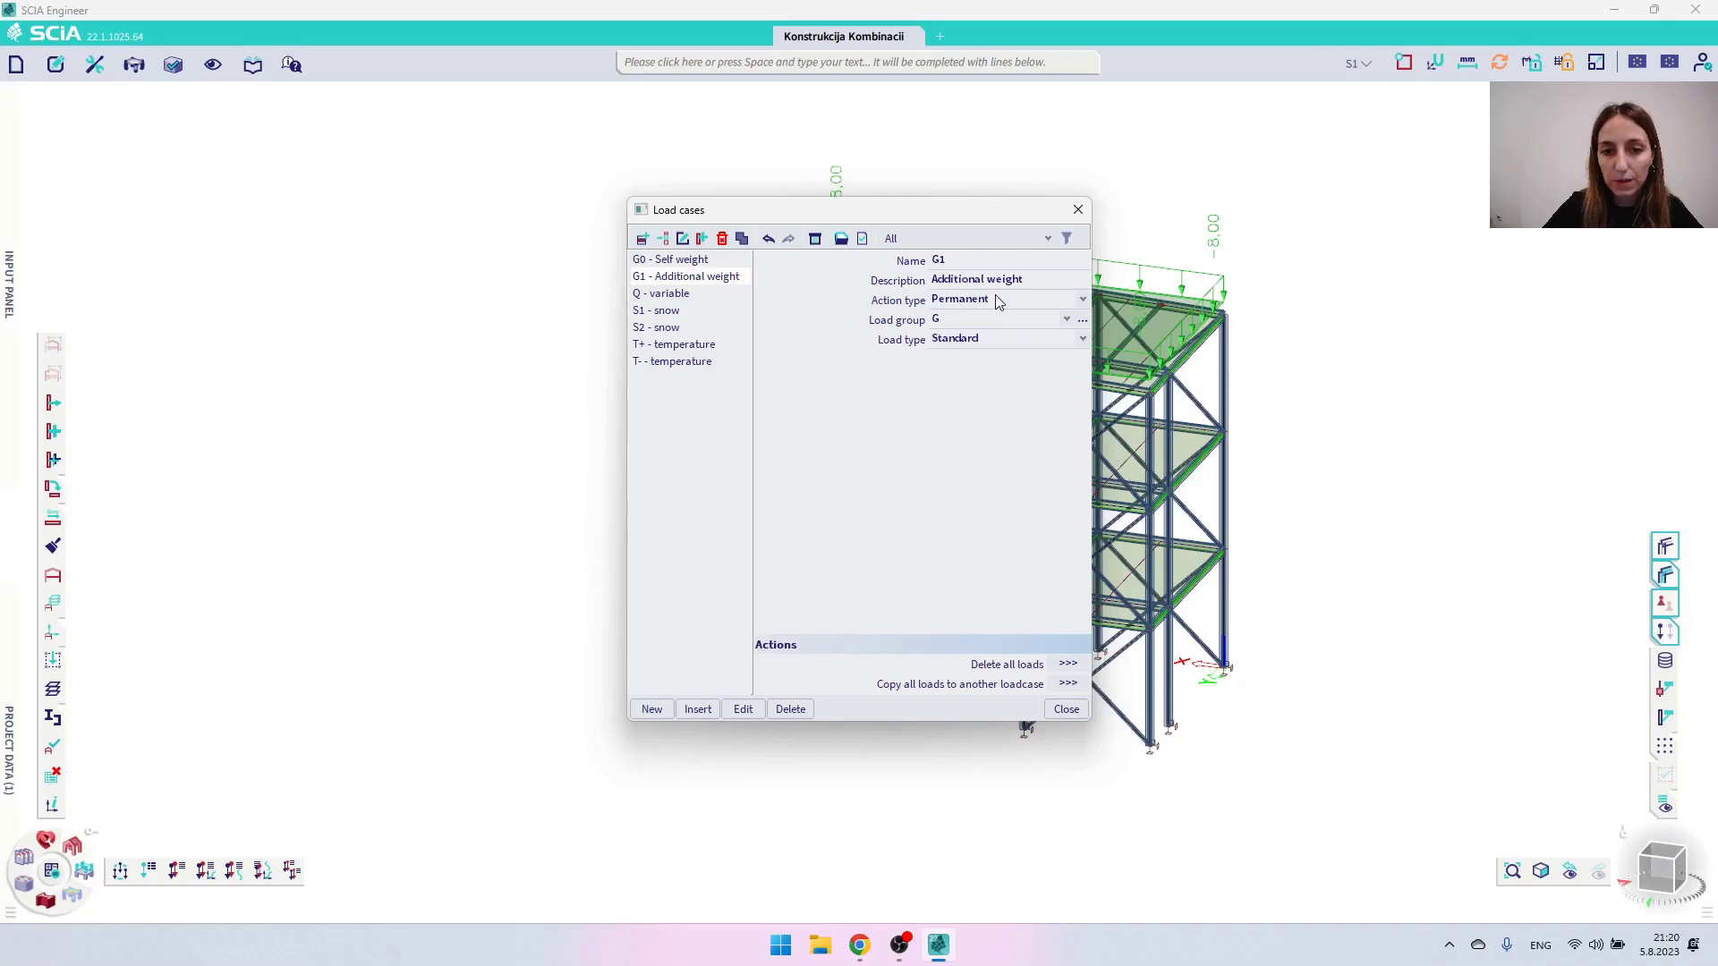
left_click(1086, 320)
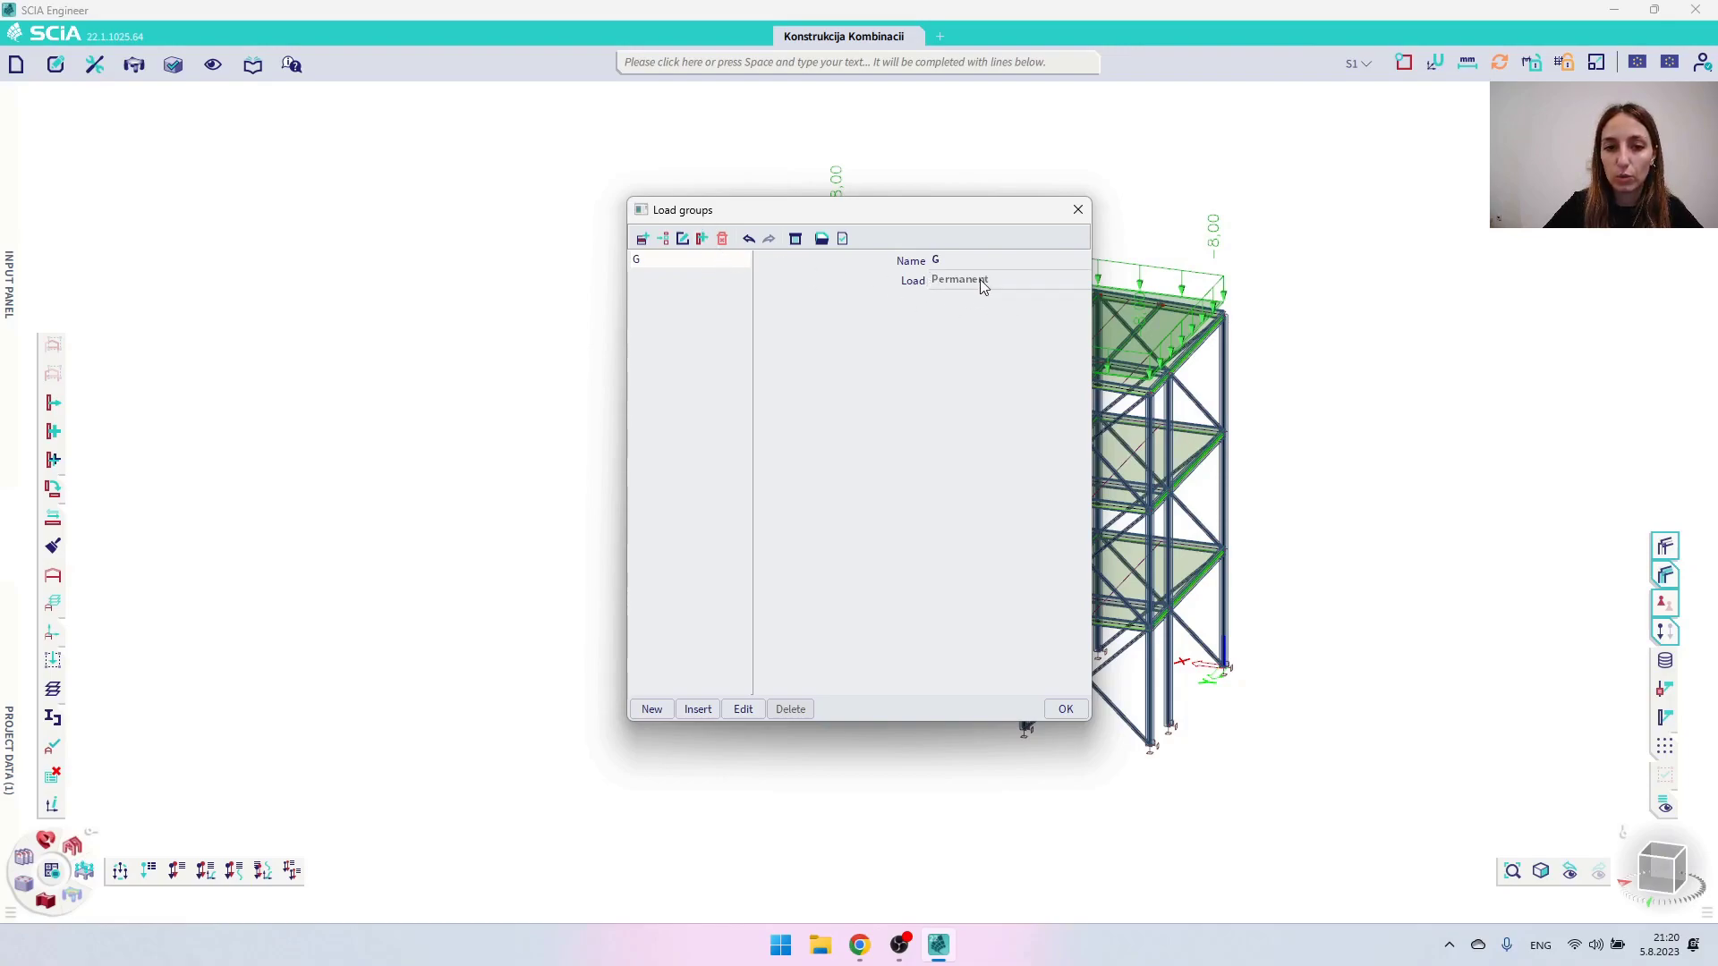
left_click(1067, 707)
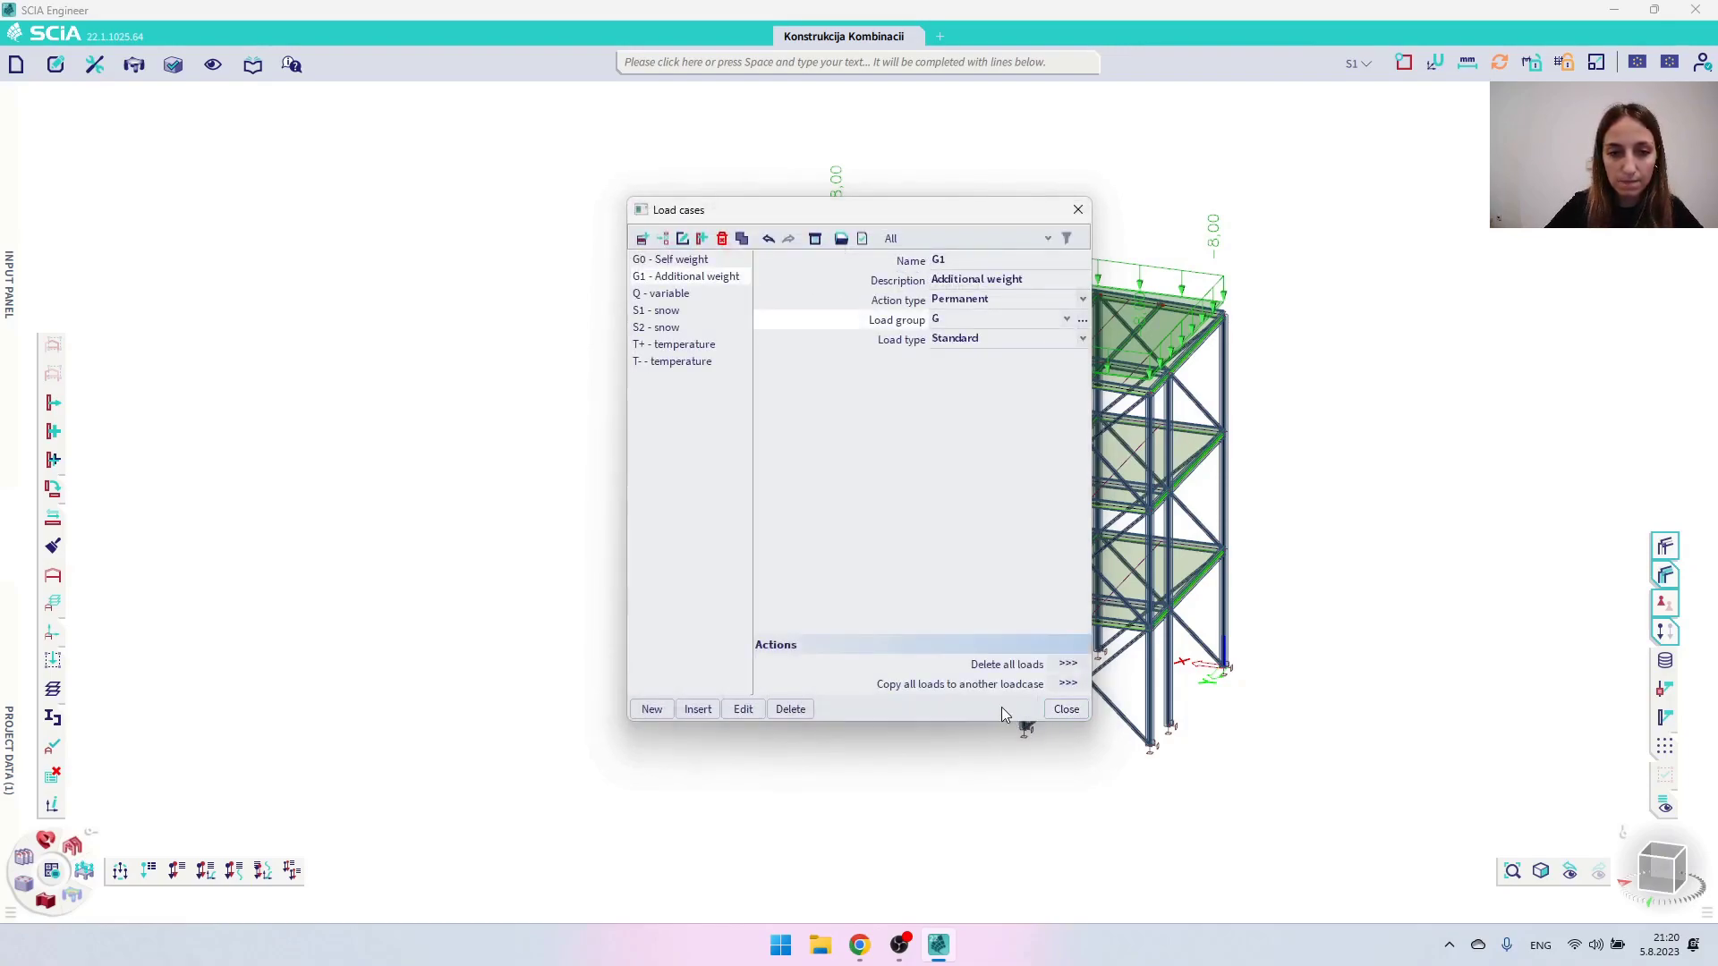
Set the Q - variable load case's action type to Variable
left_click(679, 295)
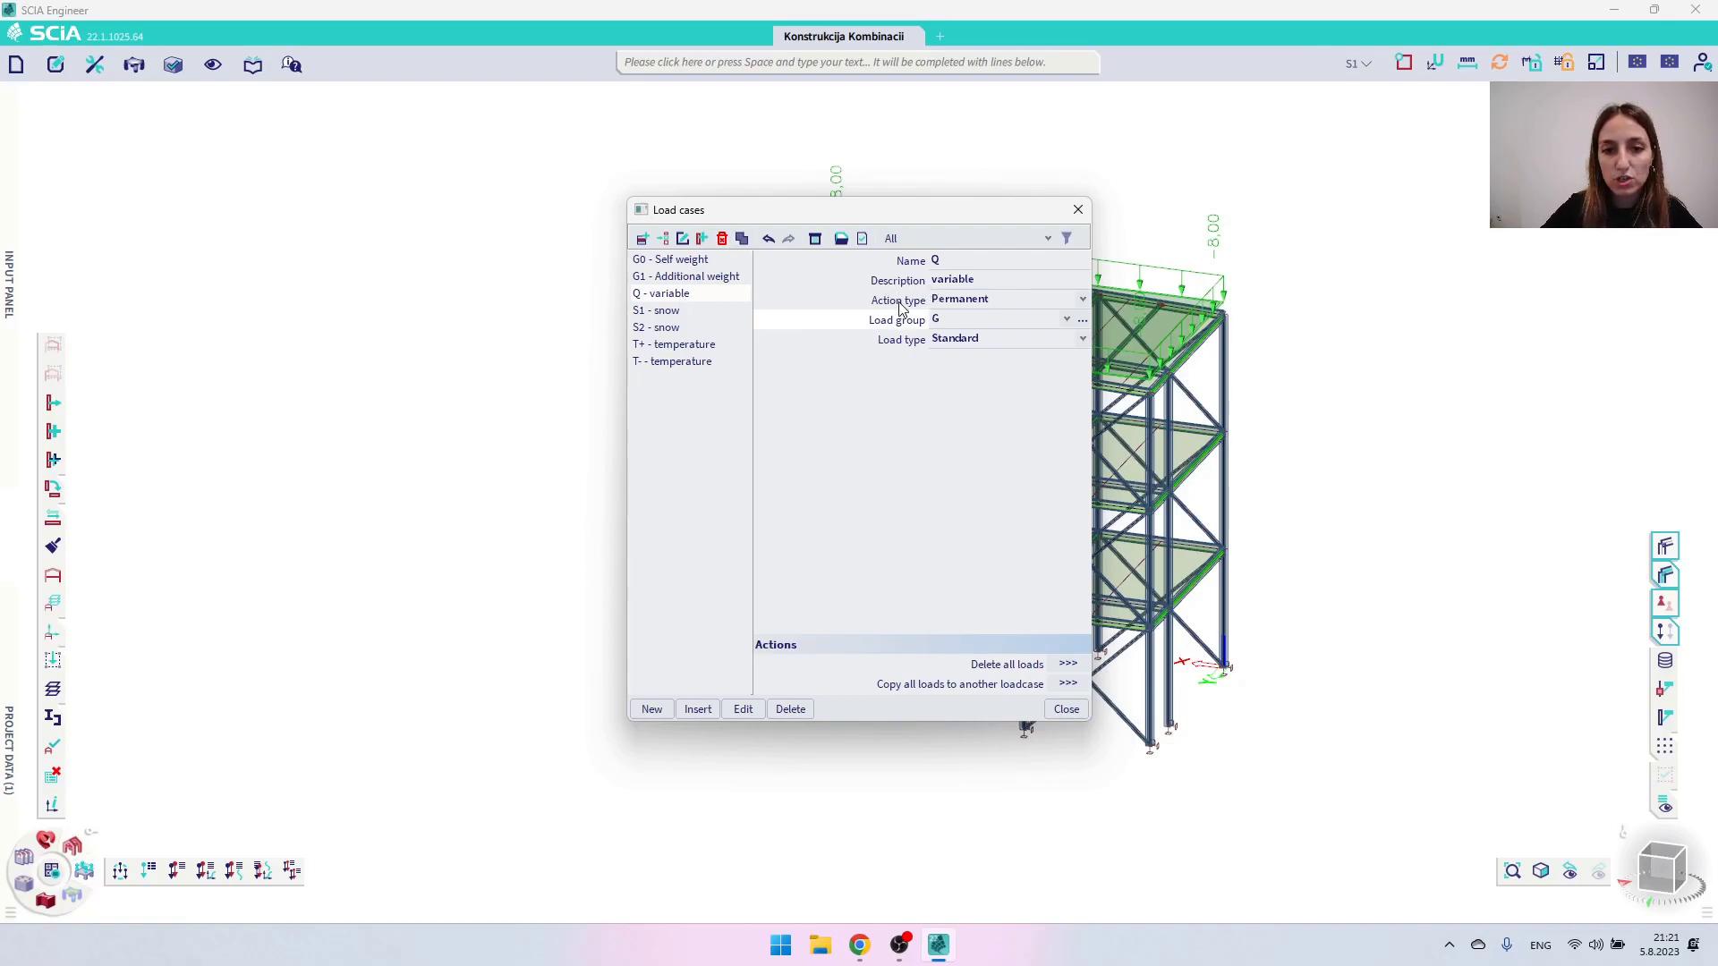
left_click(973, 300)
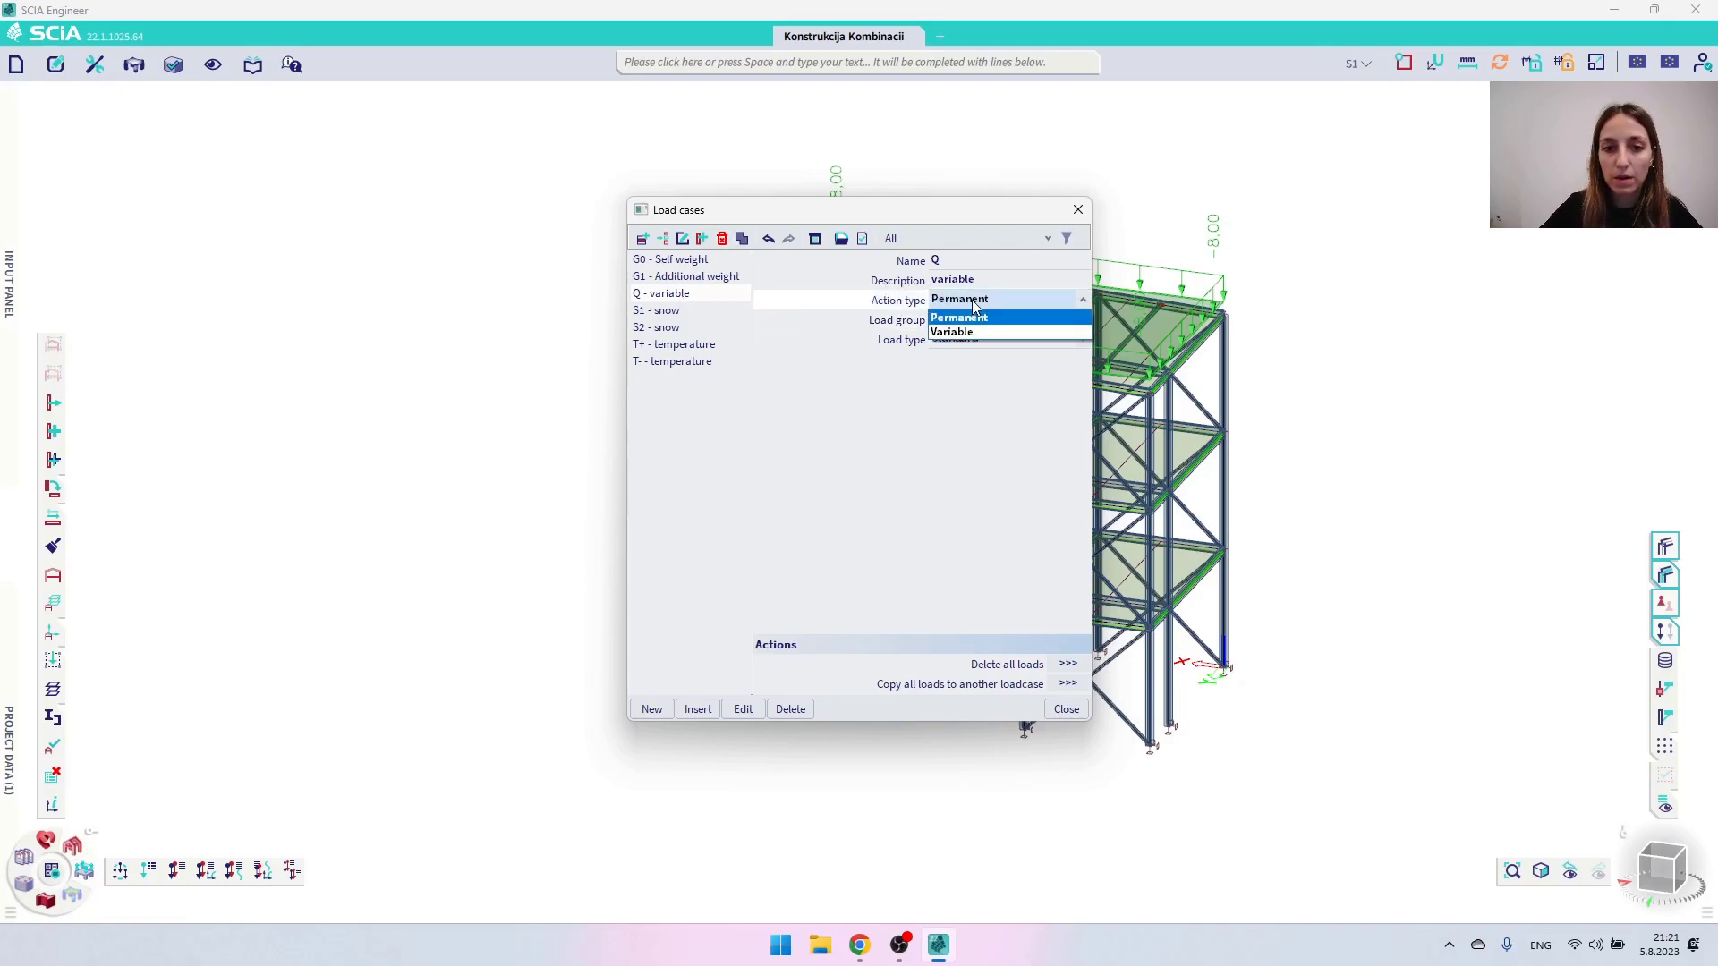
left_click(963, 333)
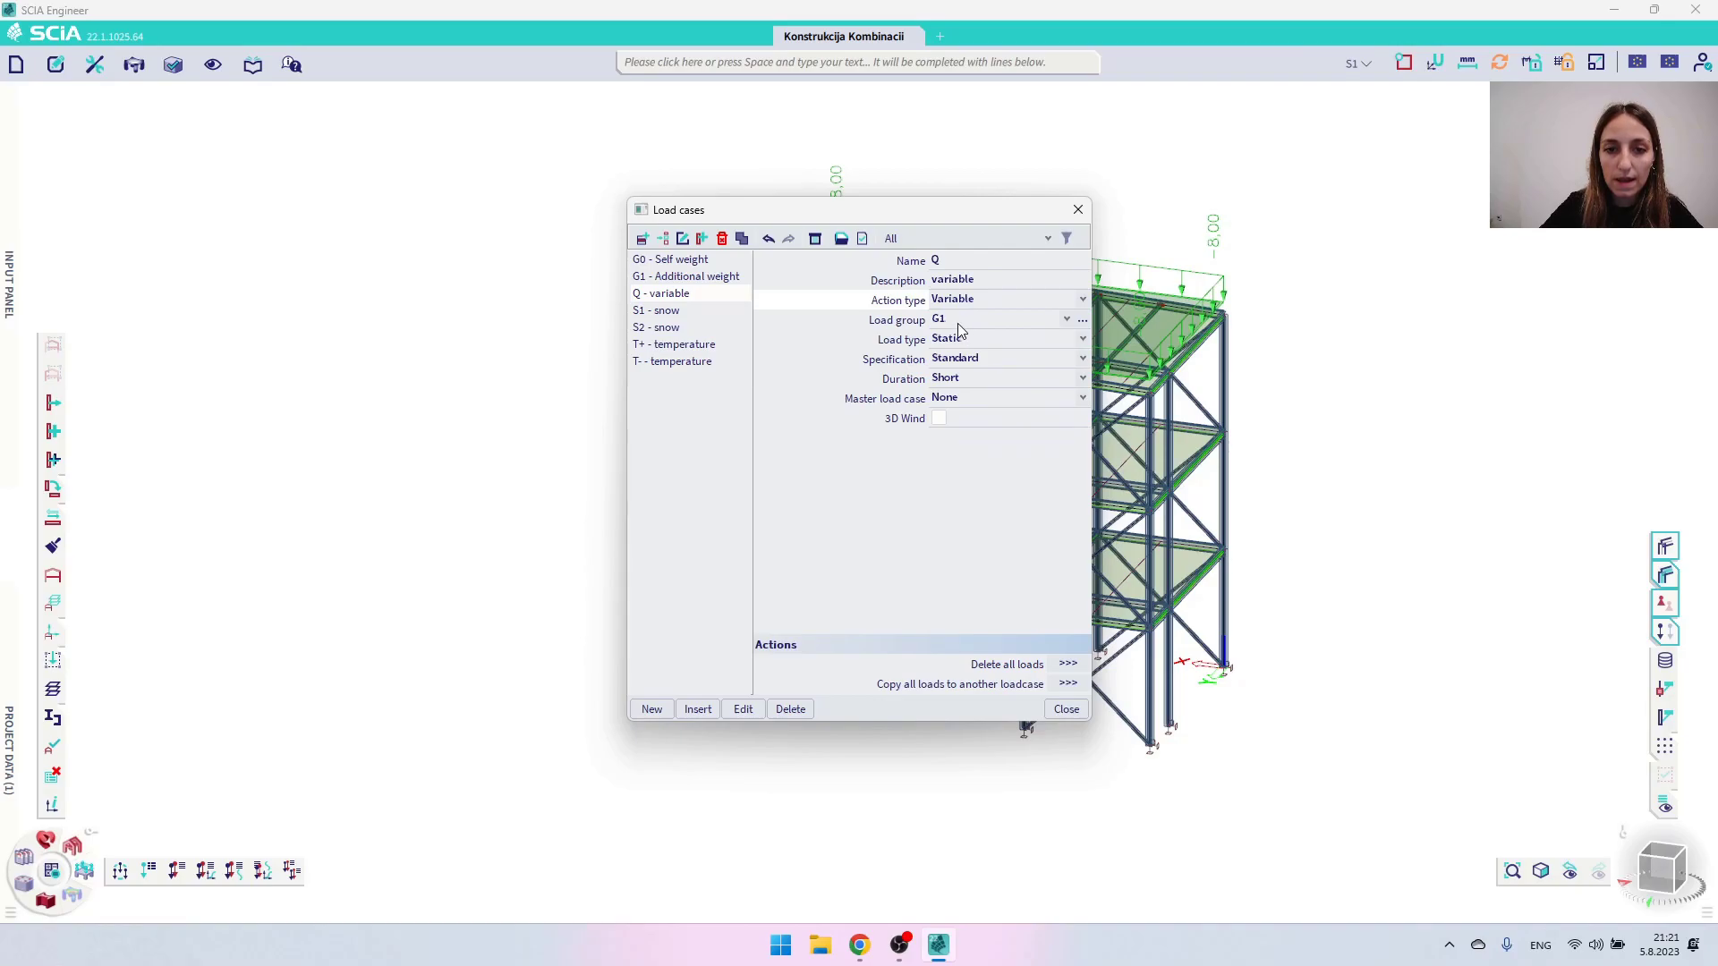
Rename load group G1 to Q, keep Standard relation, and set load type Cat B : Offices
left_click(1083, 319)
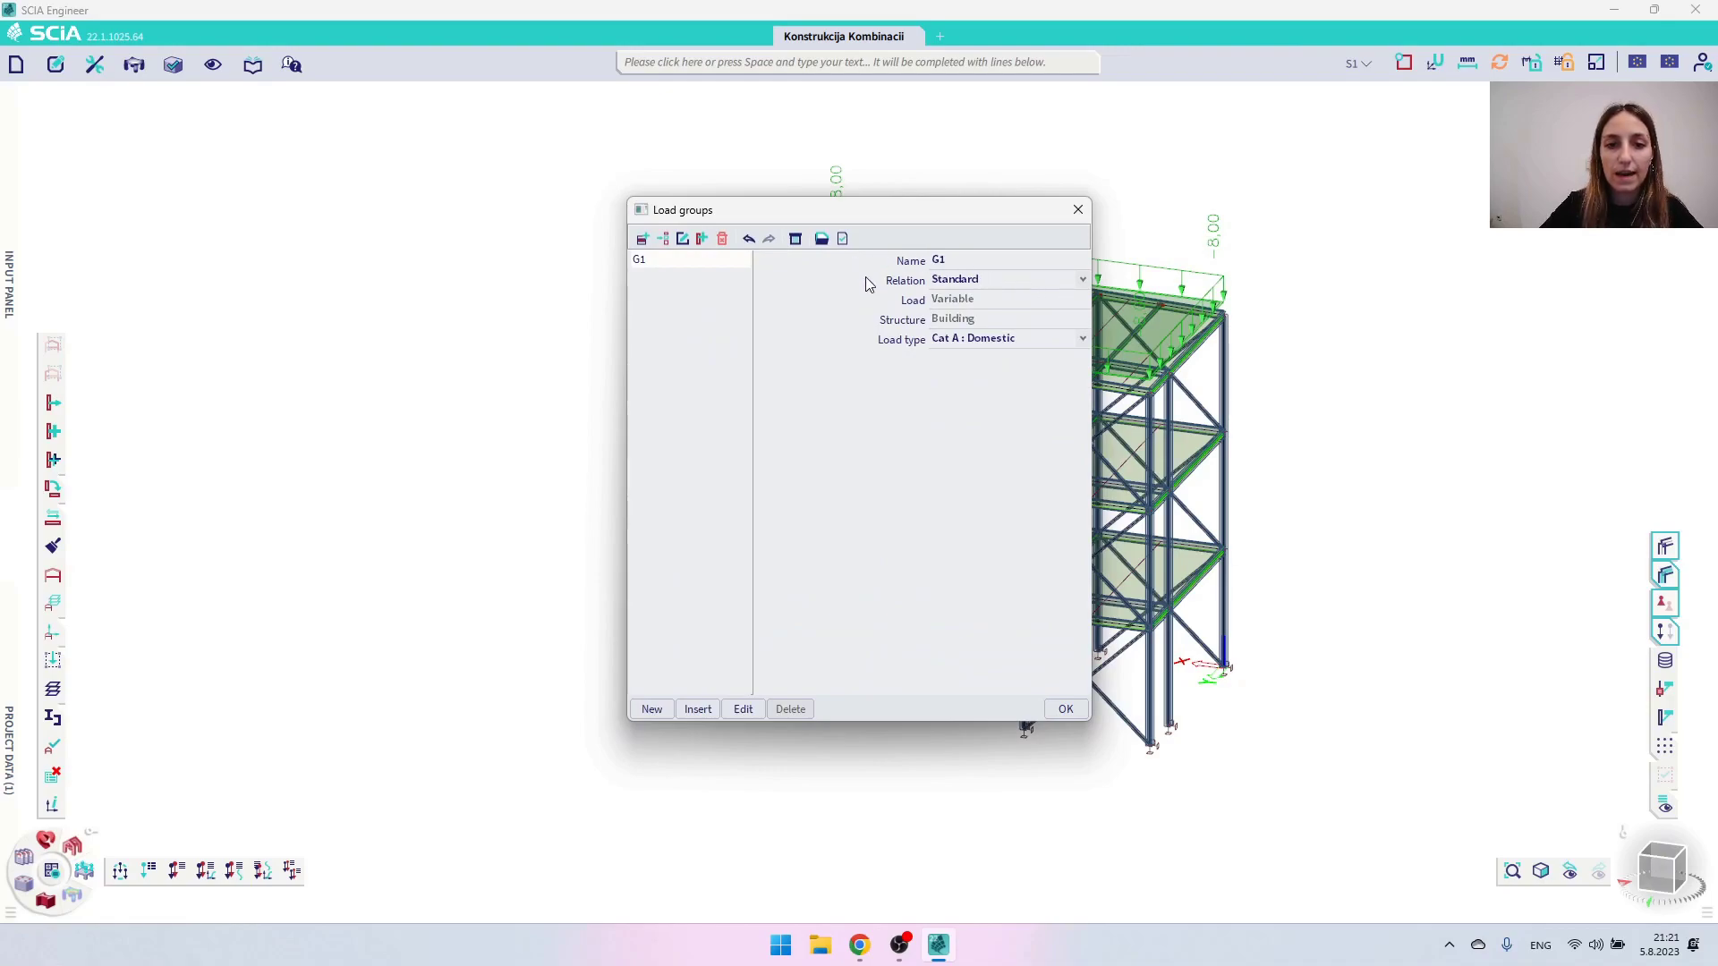
left_click(985, 259)
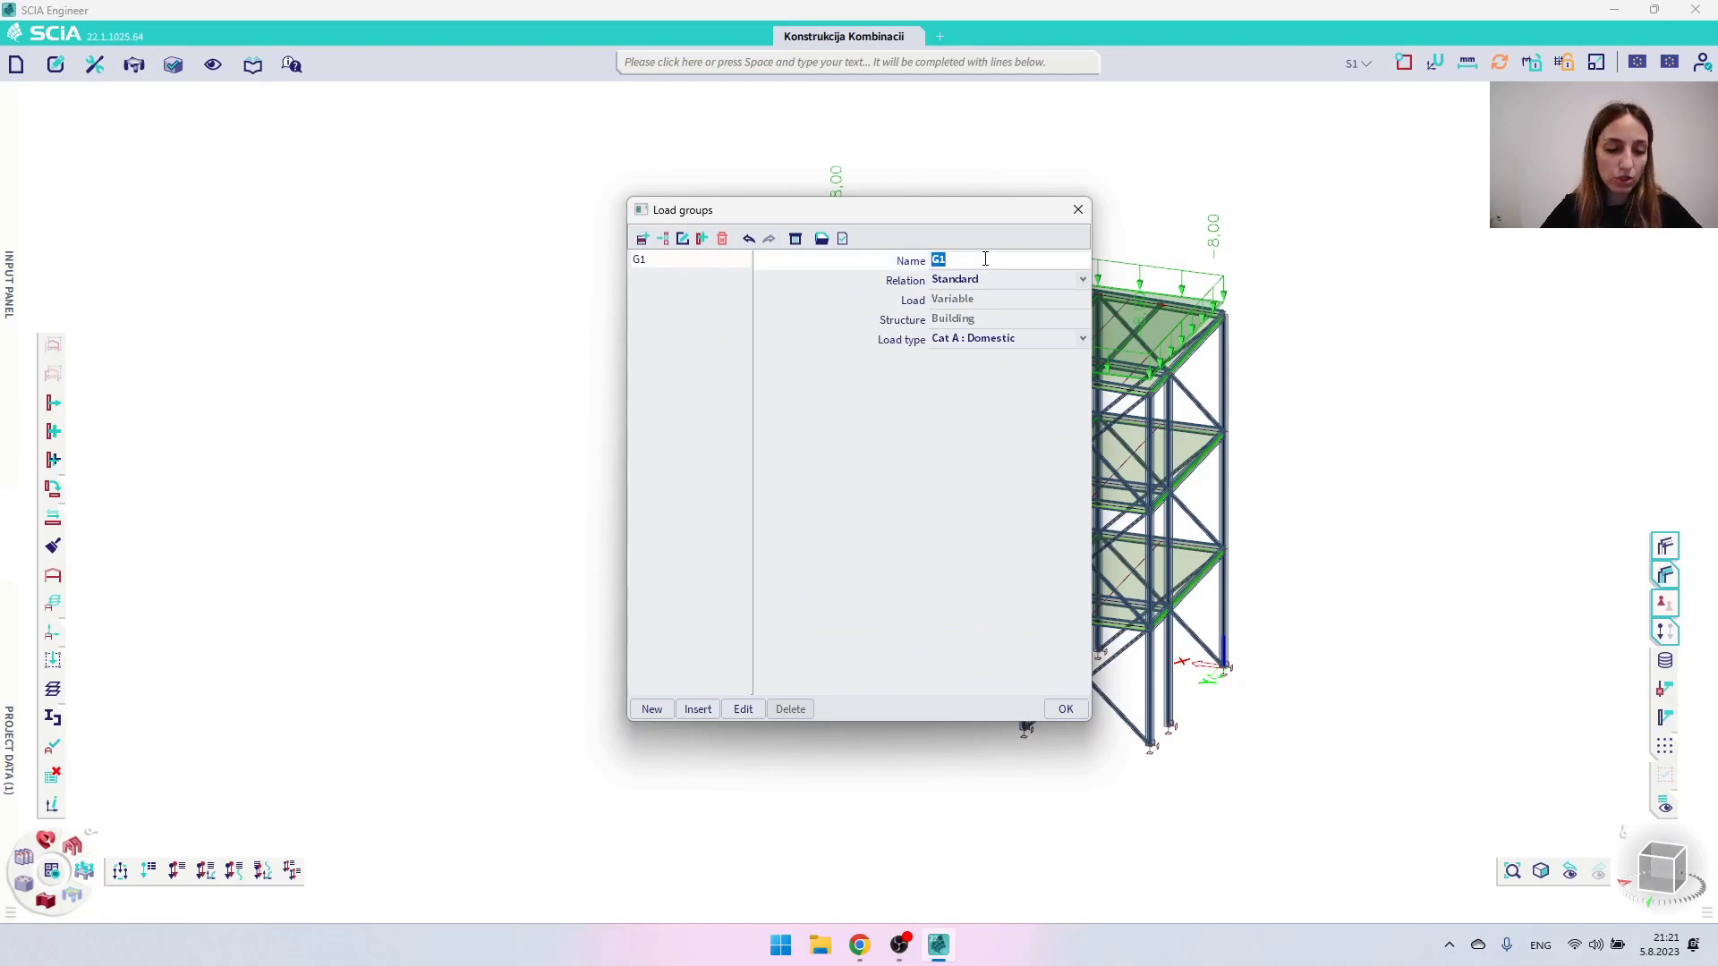
type("Q")
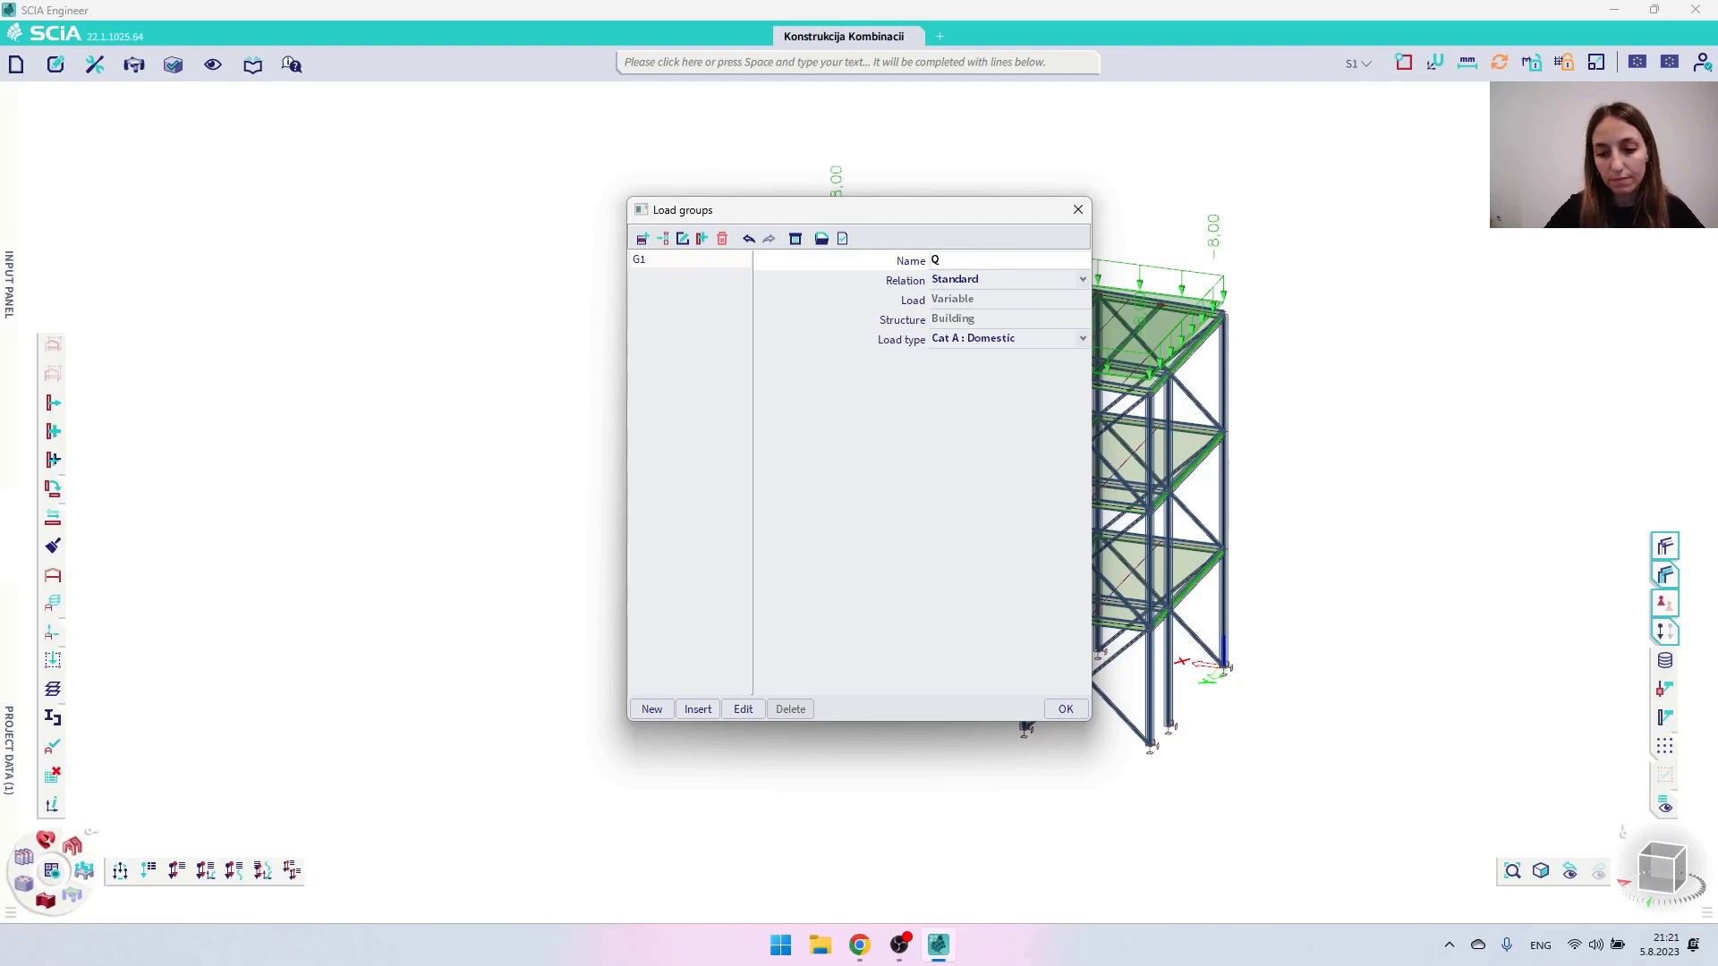
key("Return")
left_click_drag(794, 213, 1251, 222)
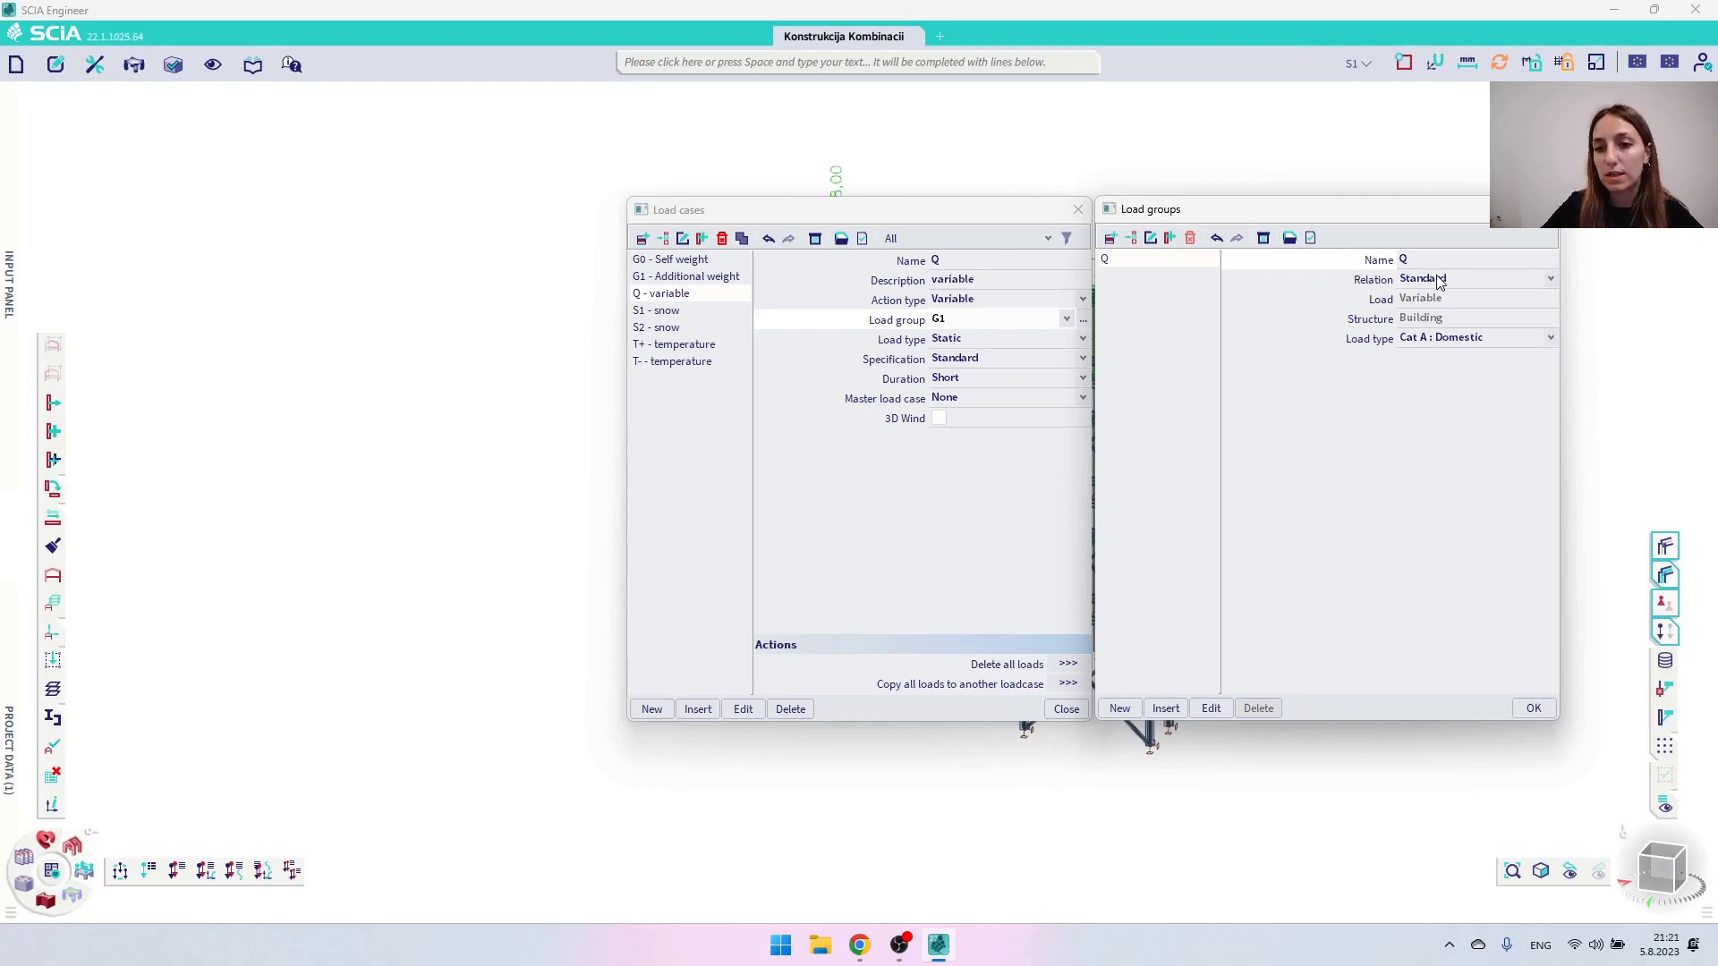
left_click(1500, 284)
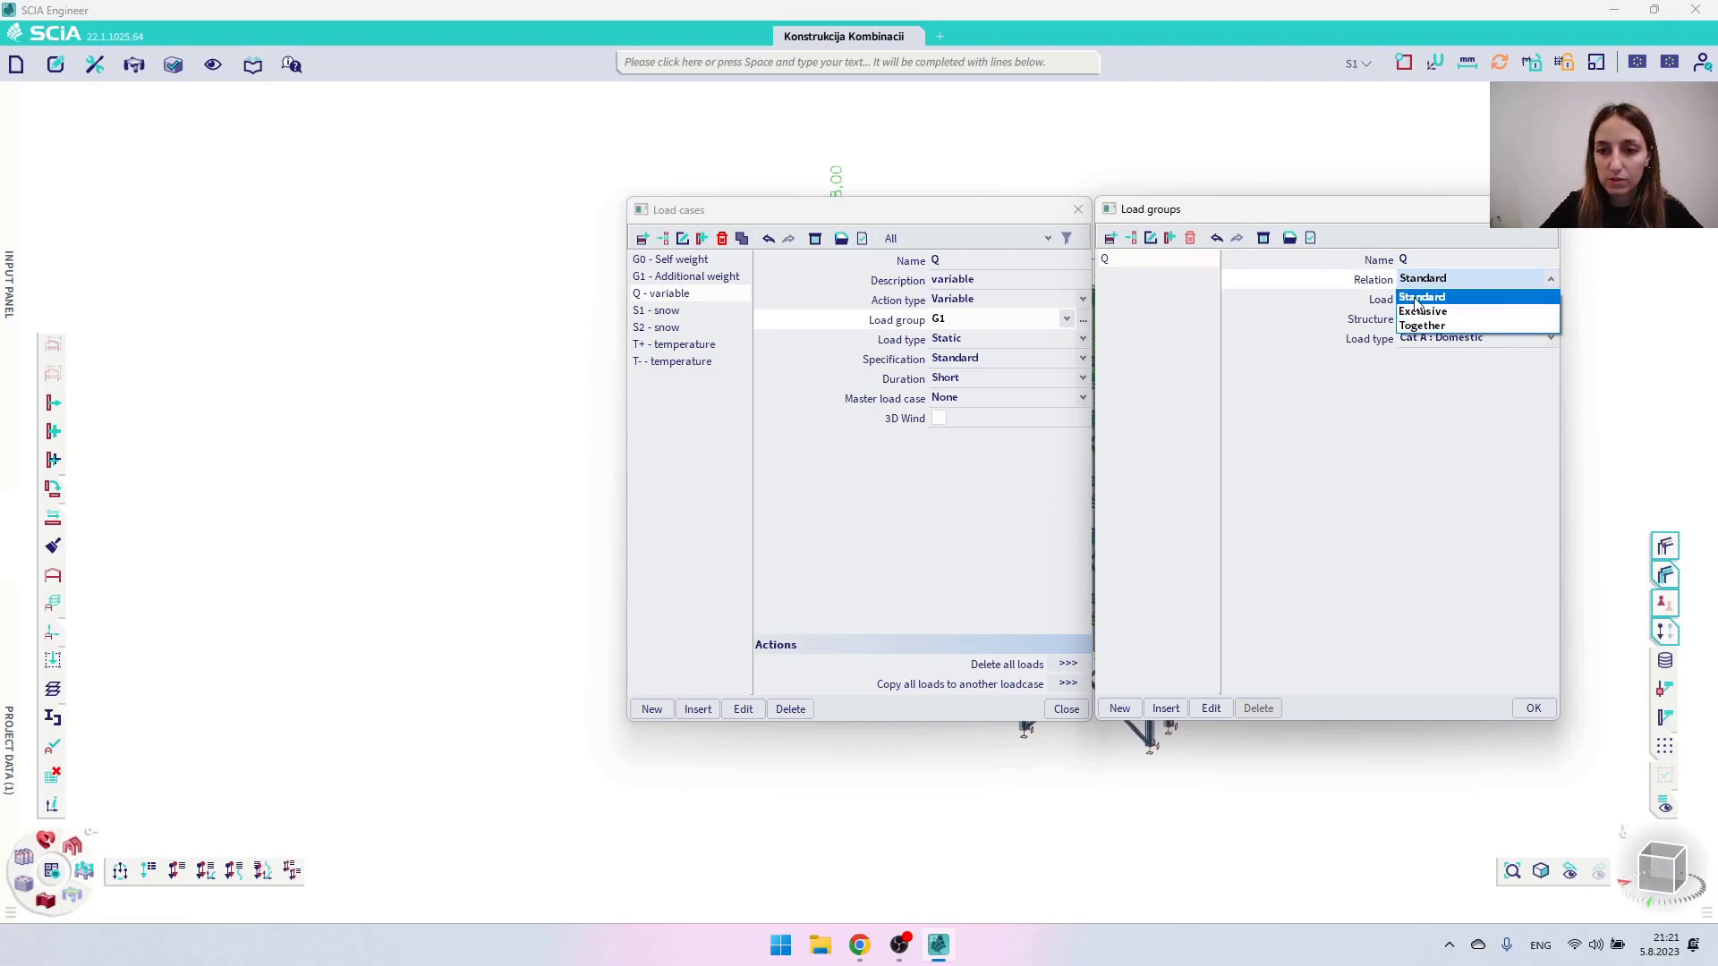
left_click(1373, 313)
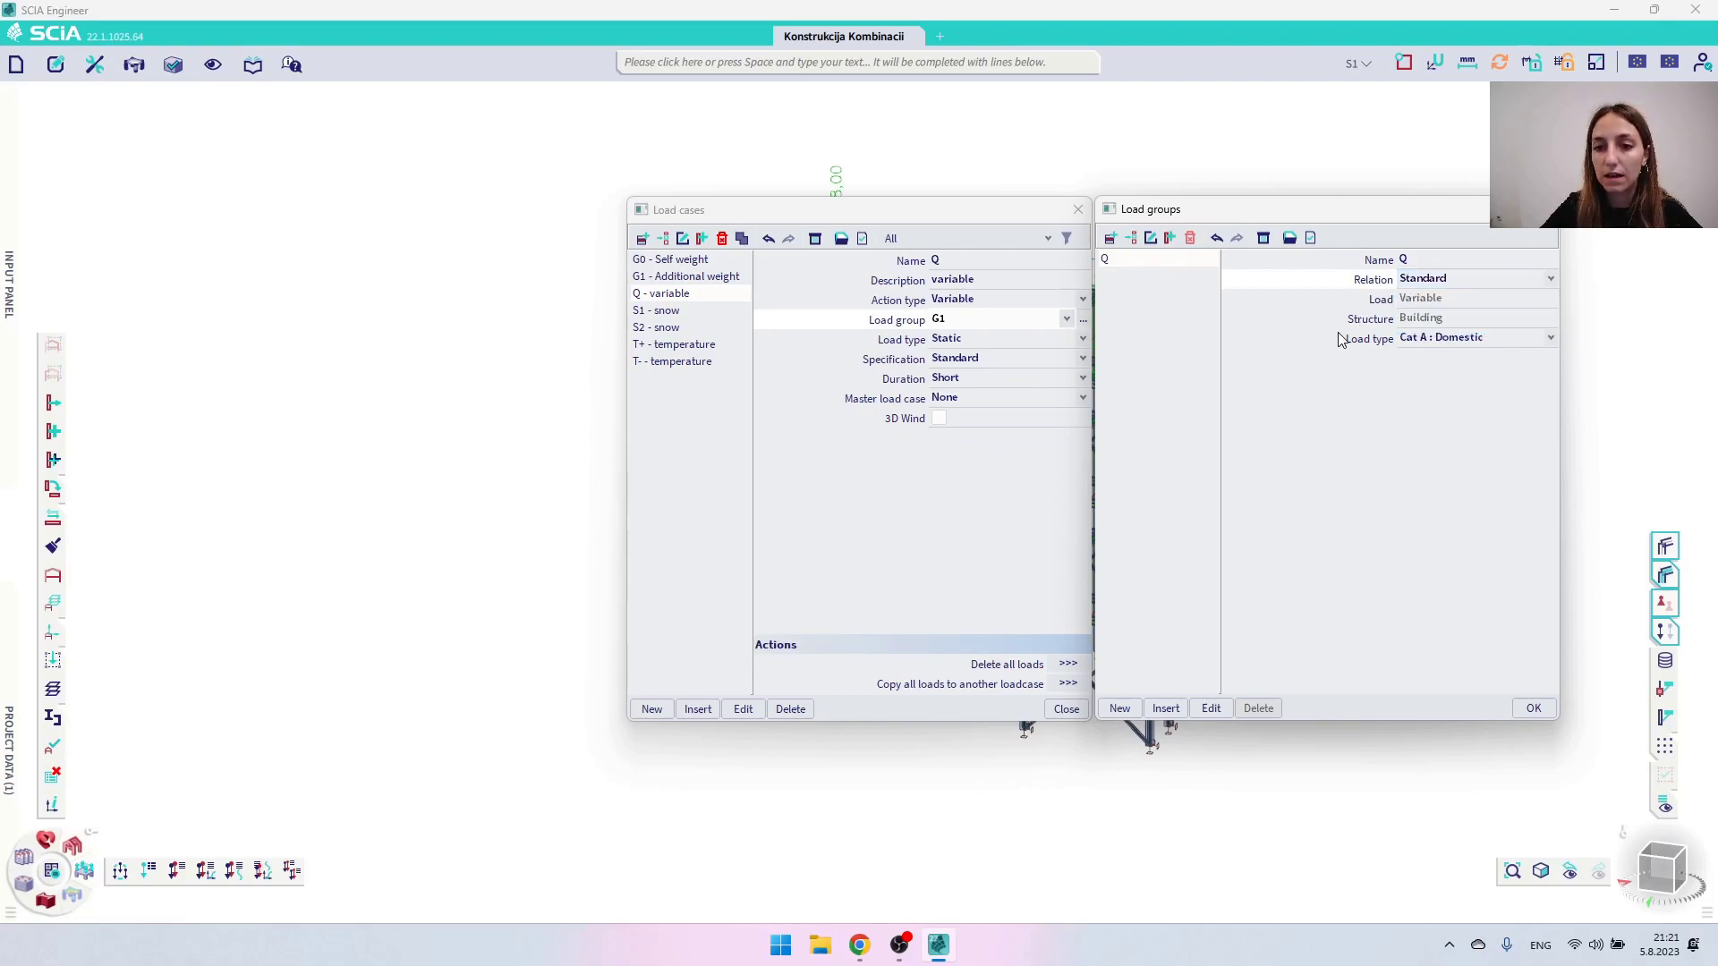
left_click(1545, 340)
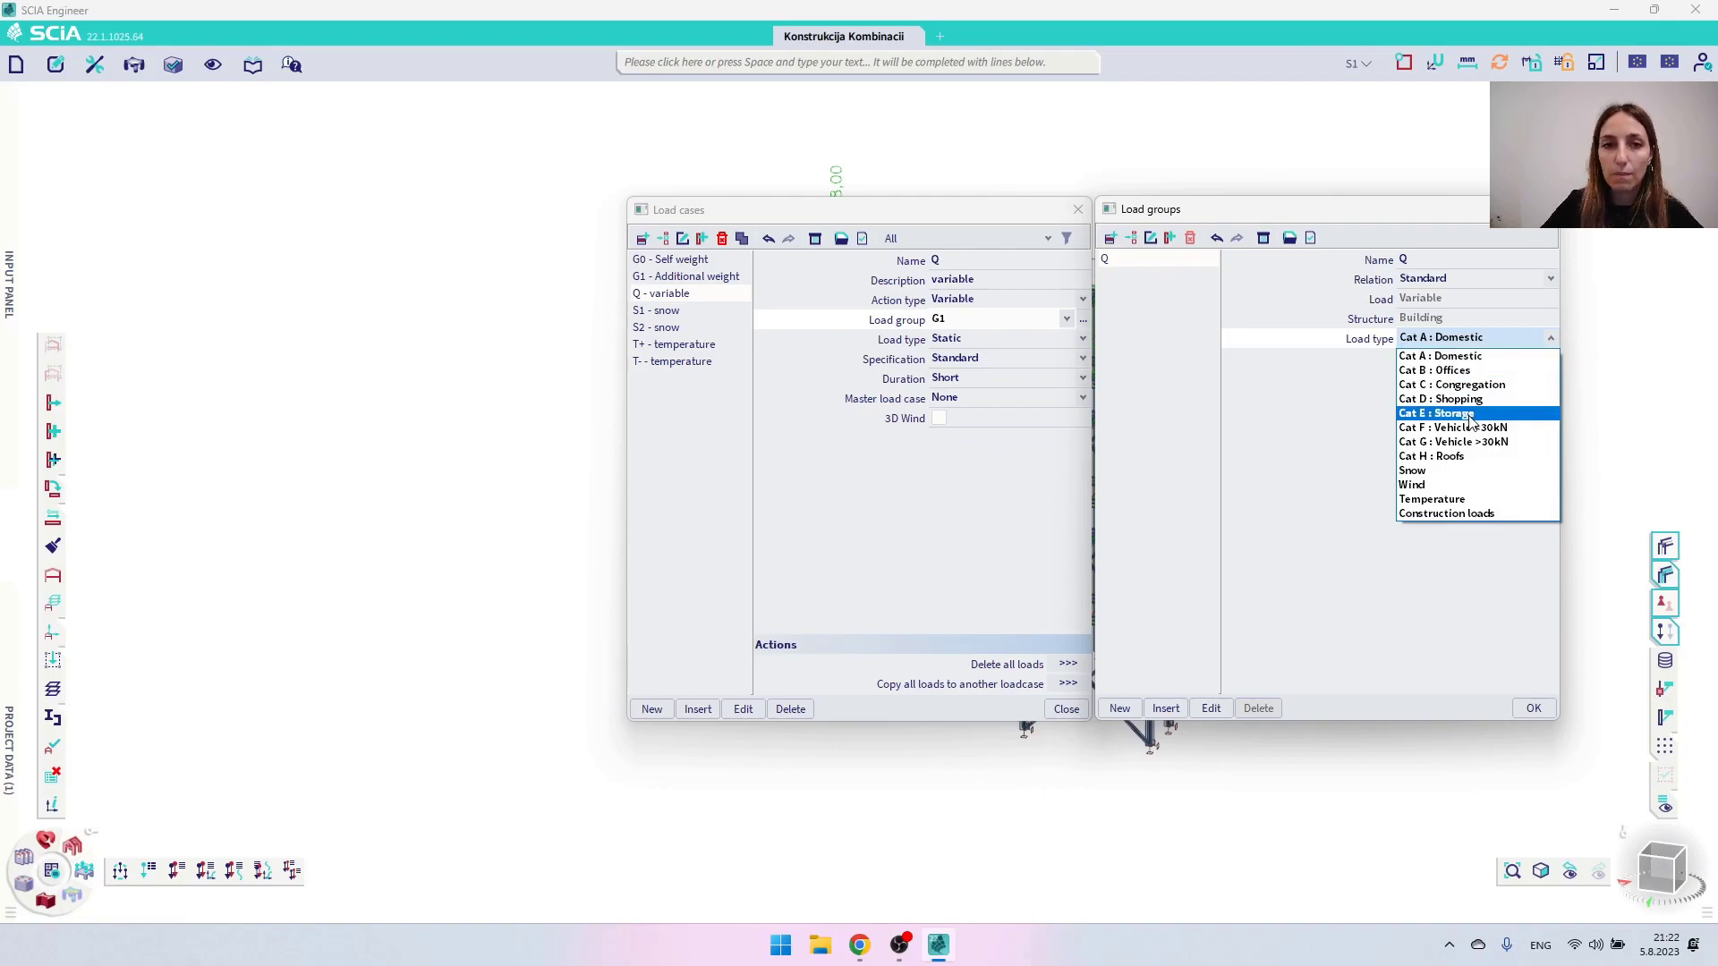
left_click(1468, 372)
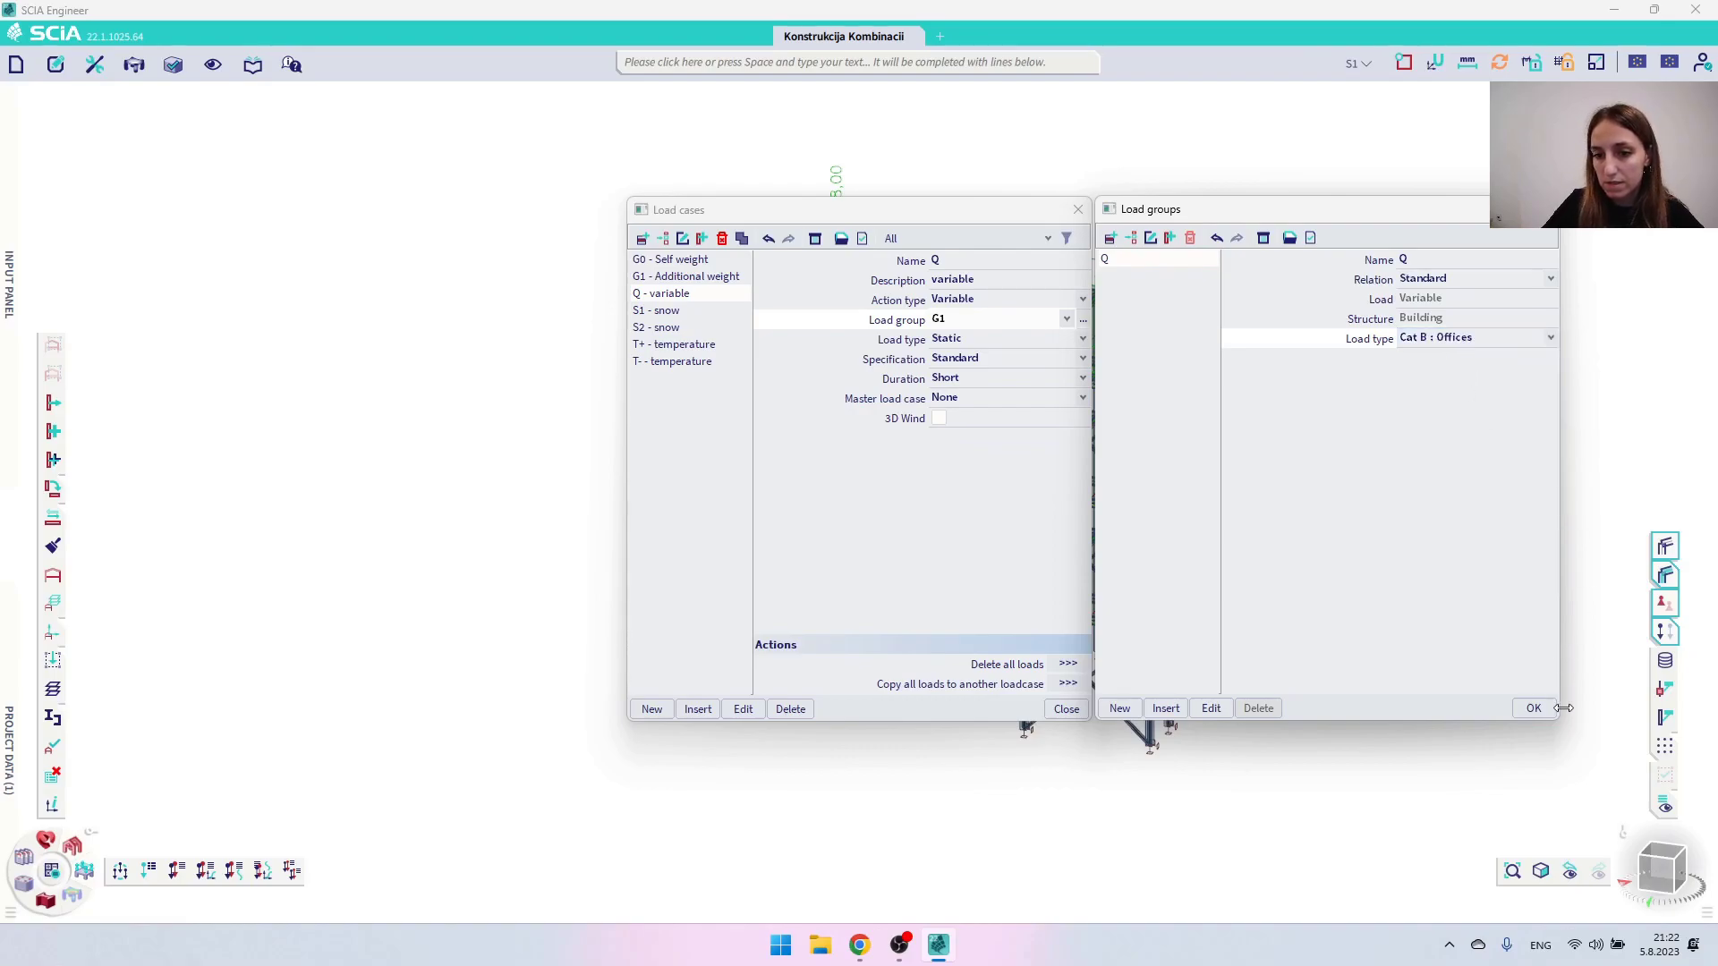
left_click(1533, 708)
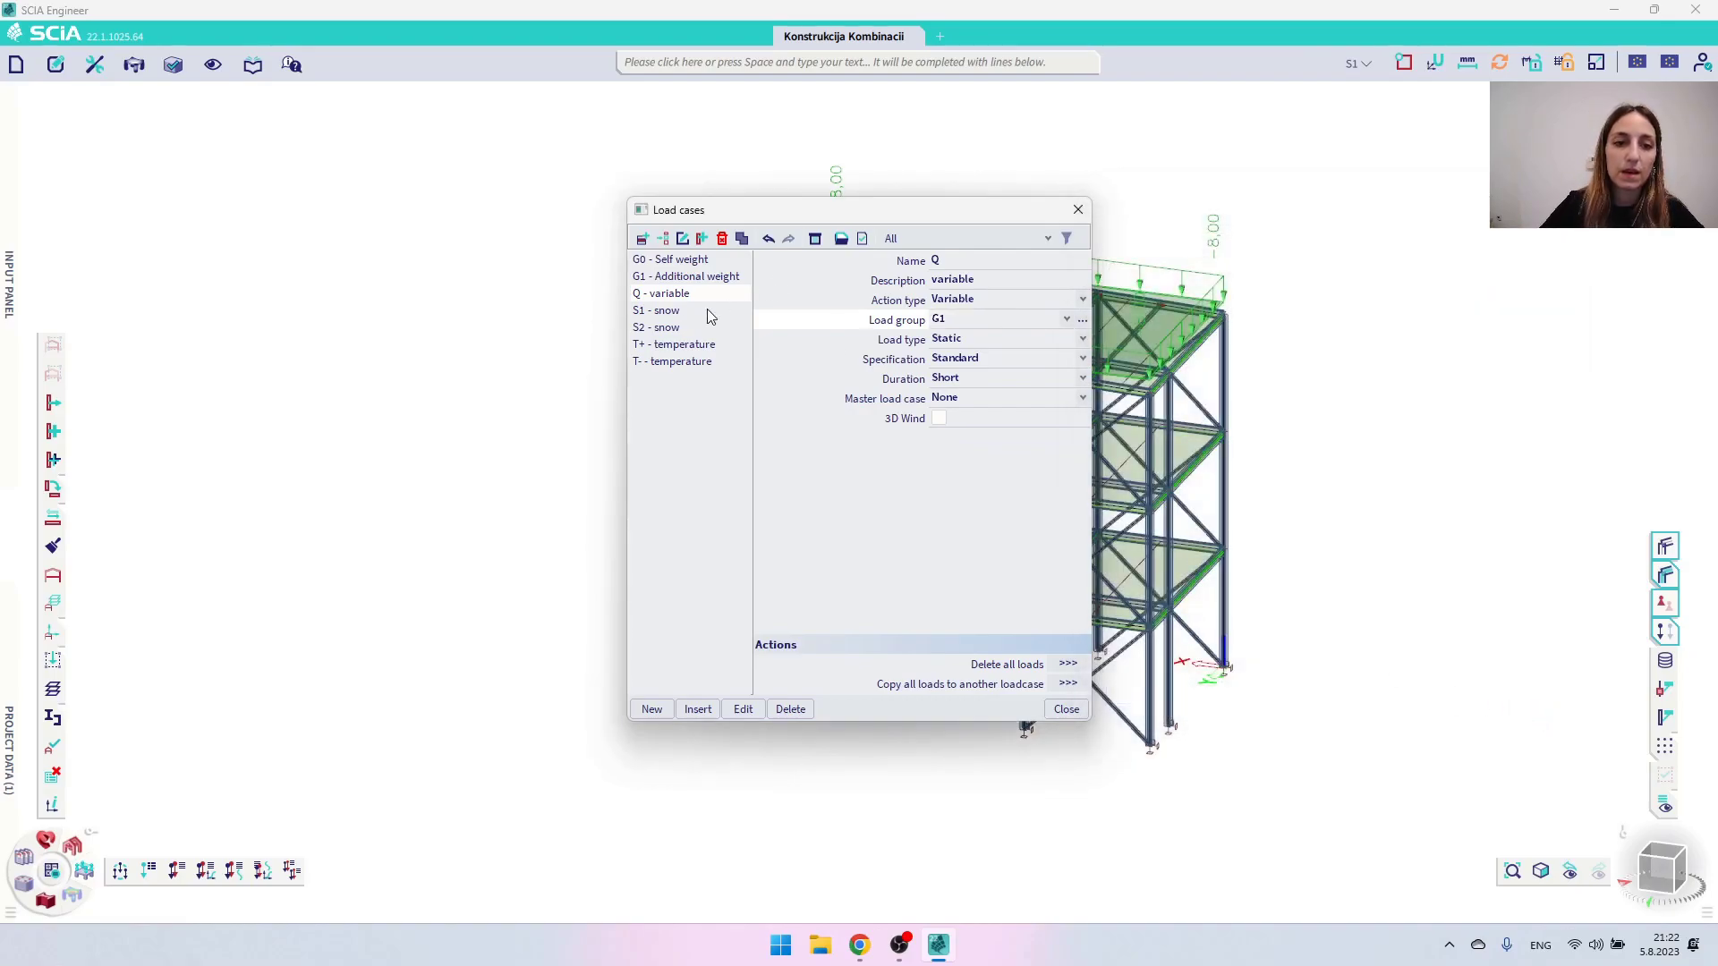
Set the S1 - snow load case's action type to Variable
left_click(664, 312)
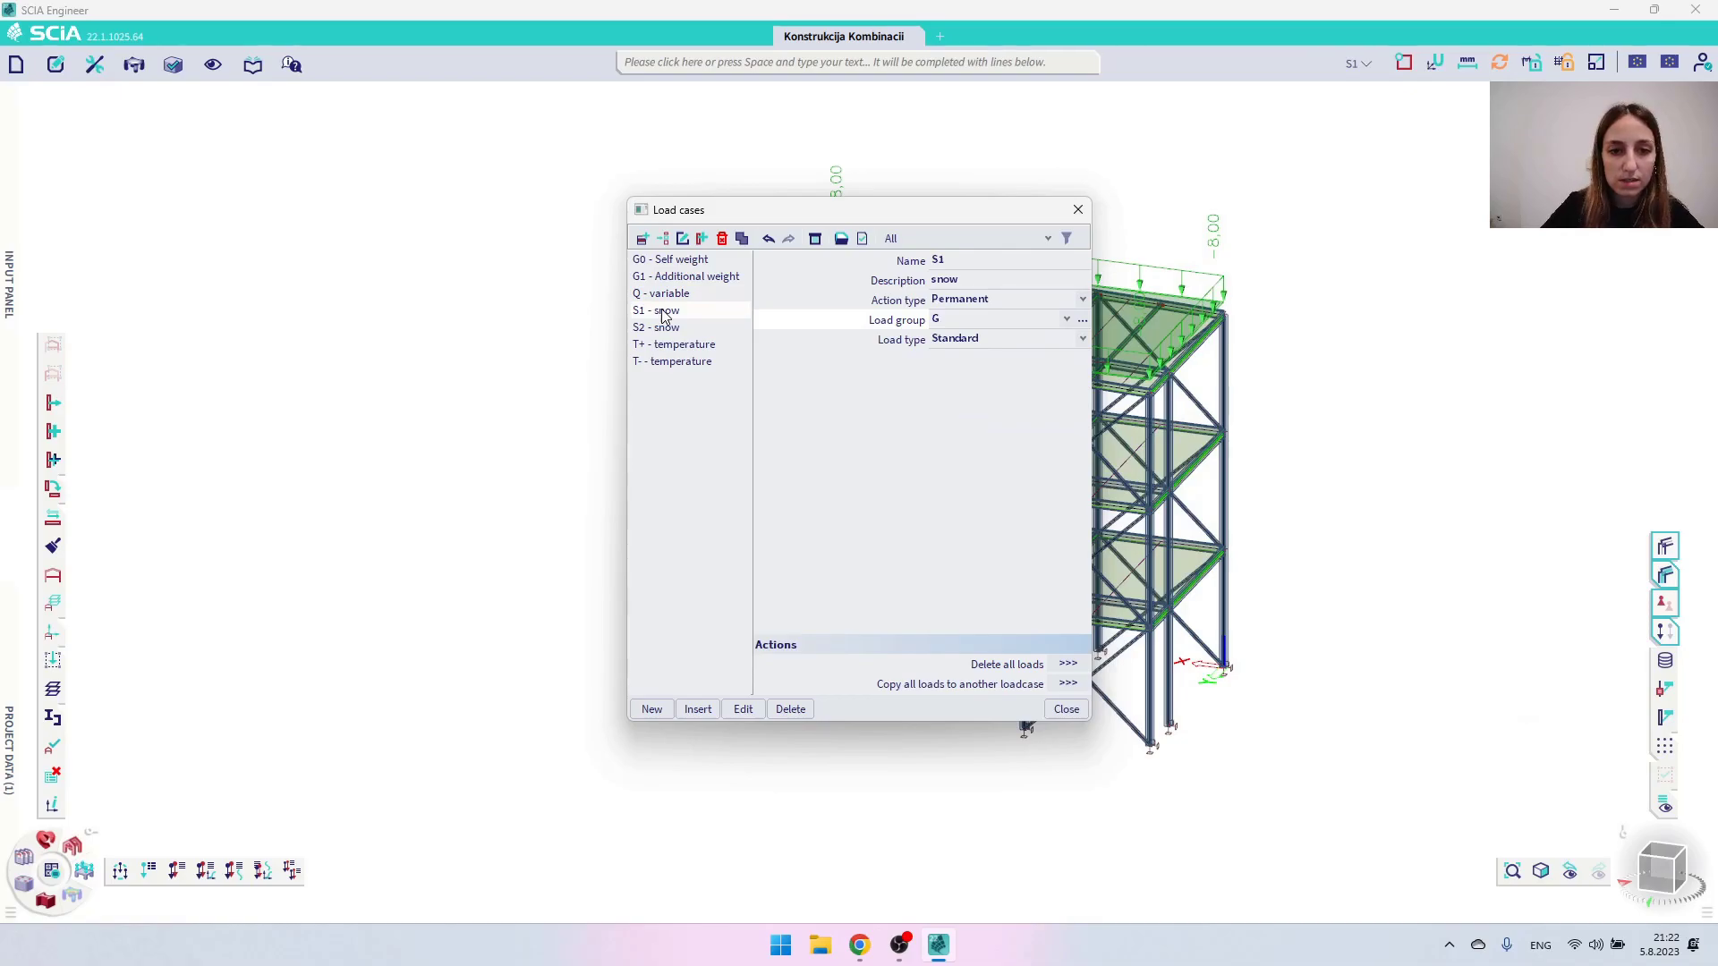
left_click(968, 303)
left_click(974, 331)
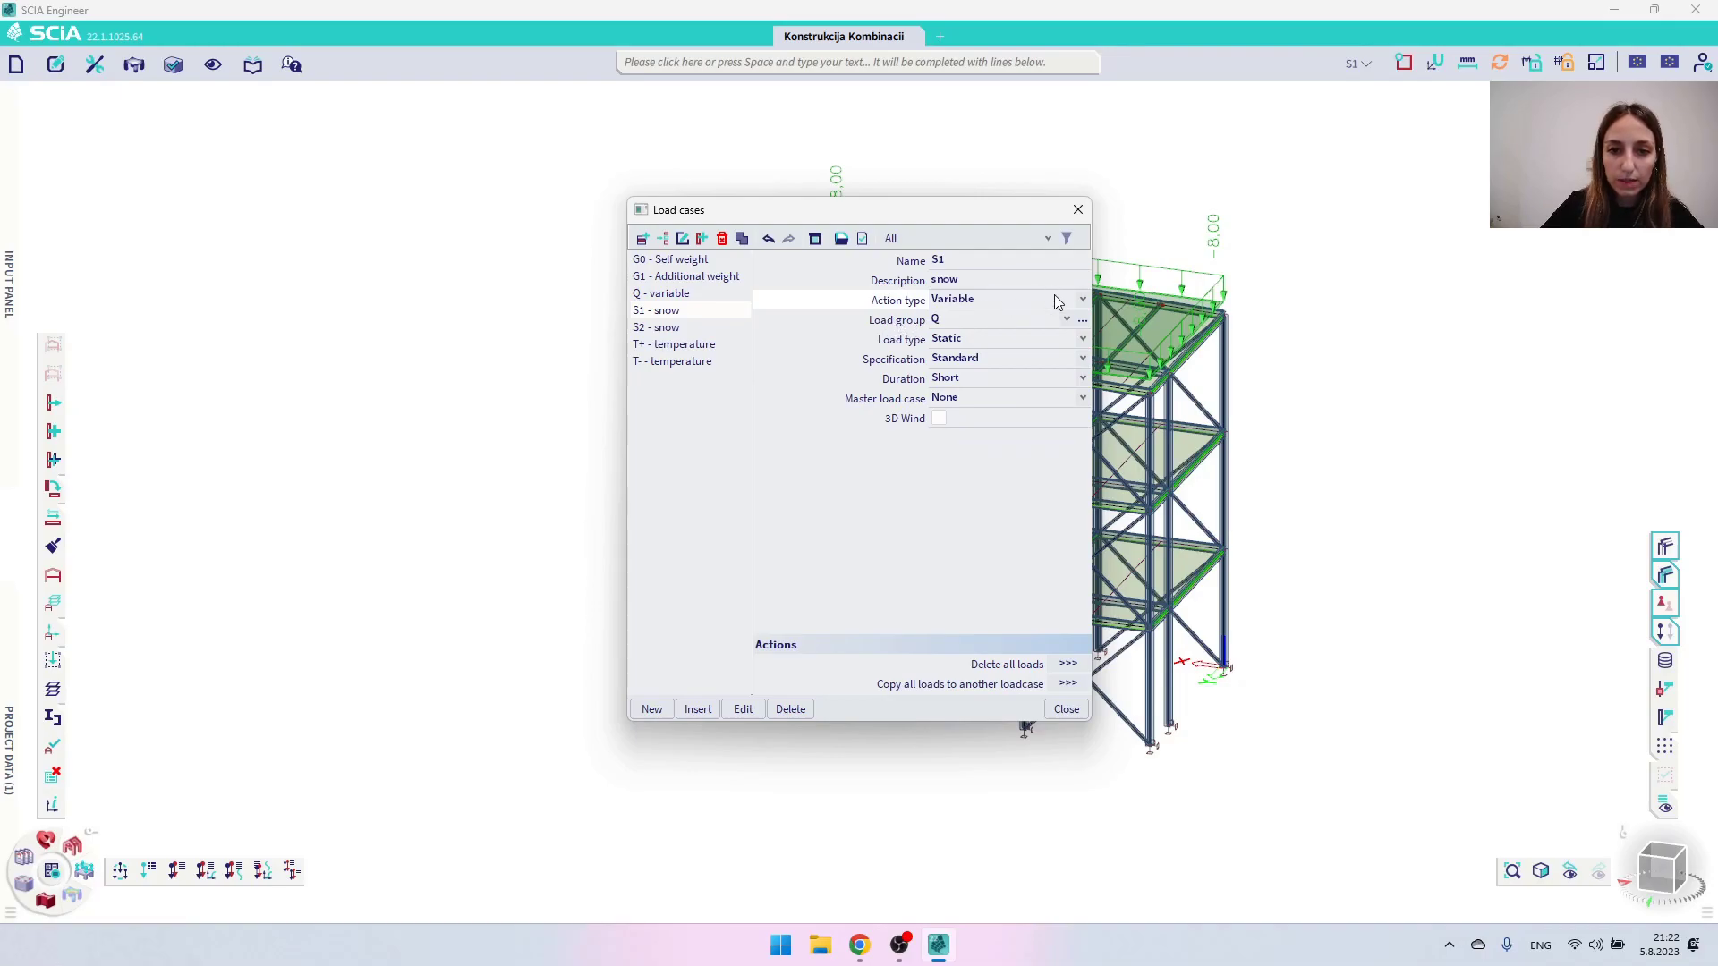
Create load group S with Exclusive relation and Snow load type, assigned to S1
left_click(1084, 321)
left_click_drag(713, 212, 1179, 211)
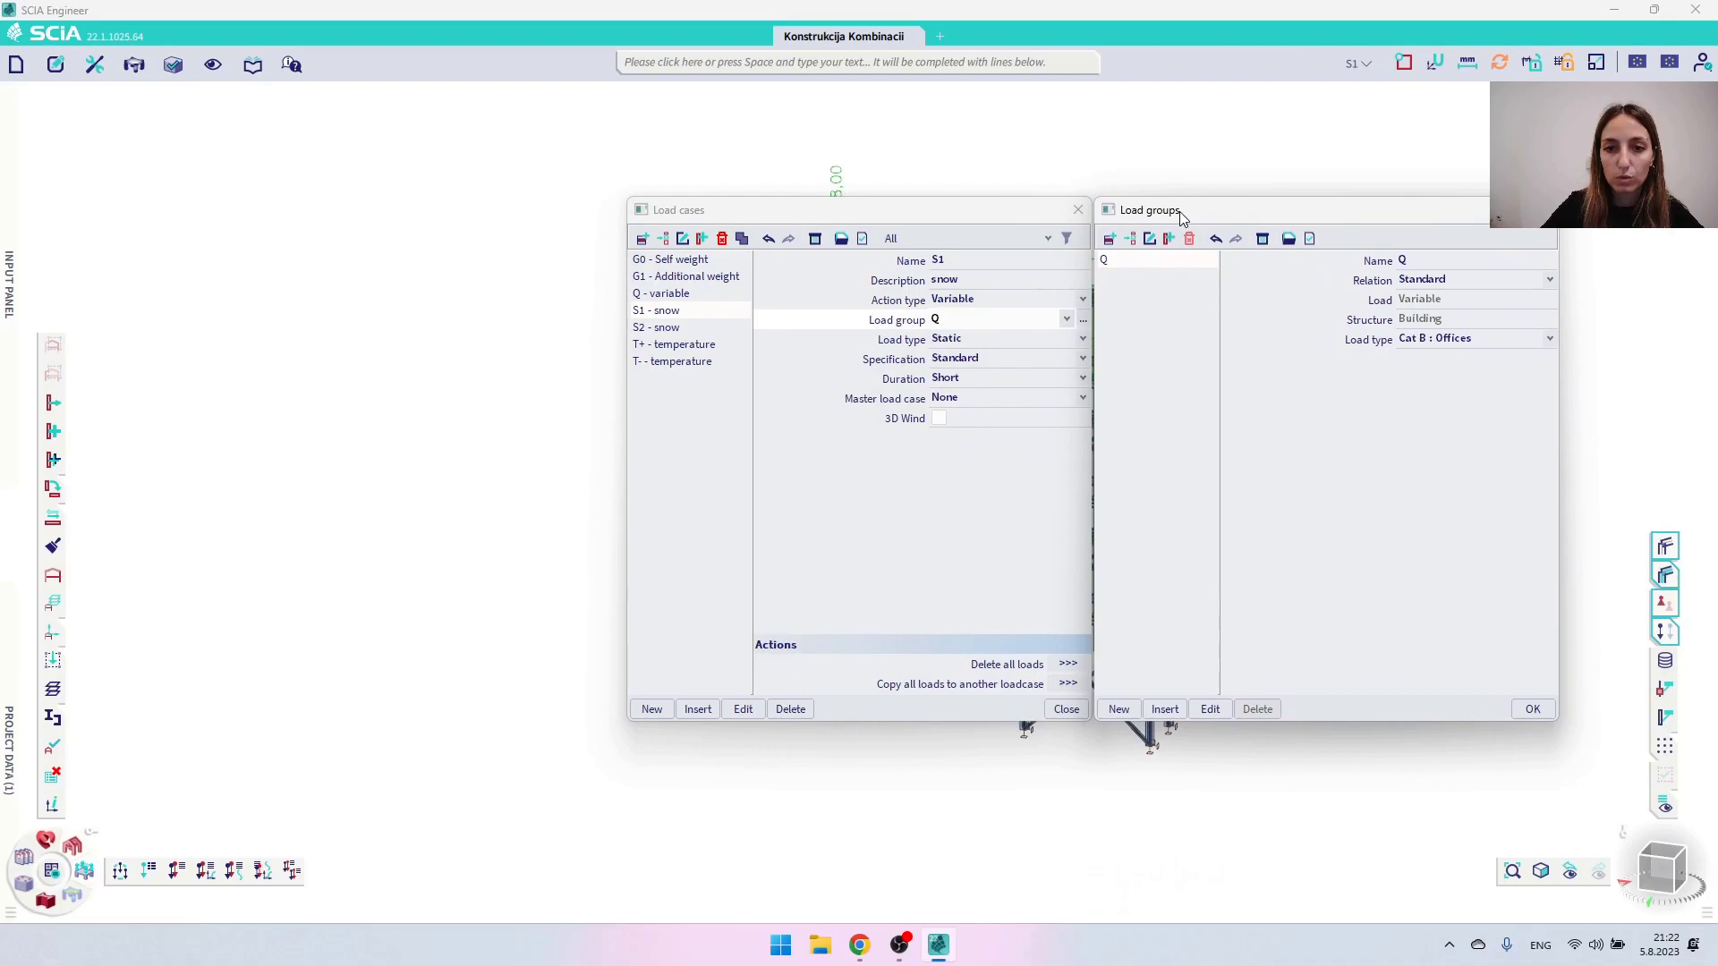
left_click(1110, 239)
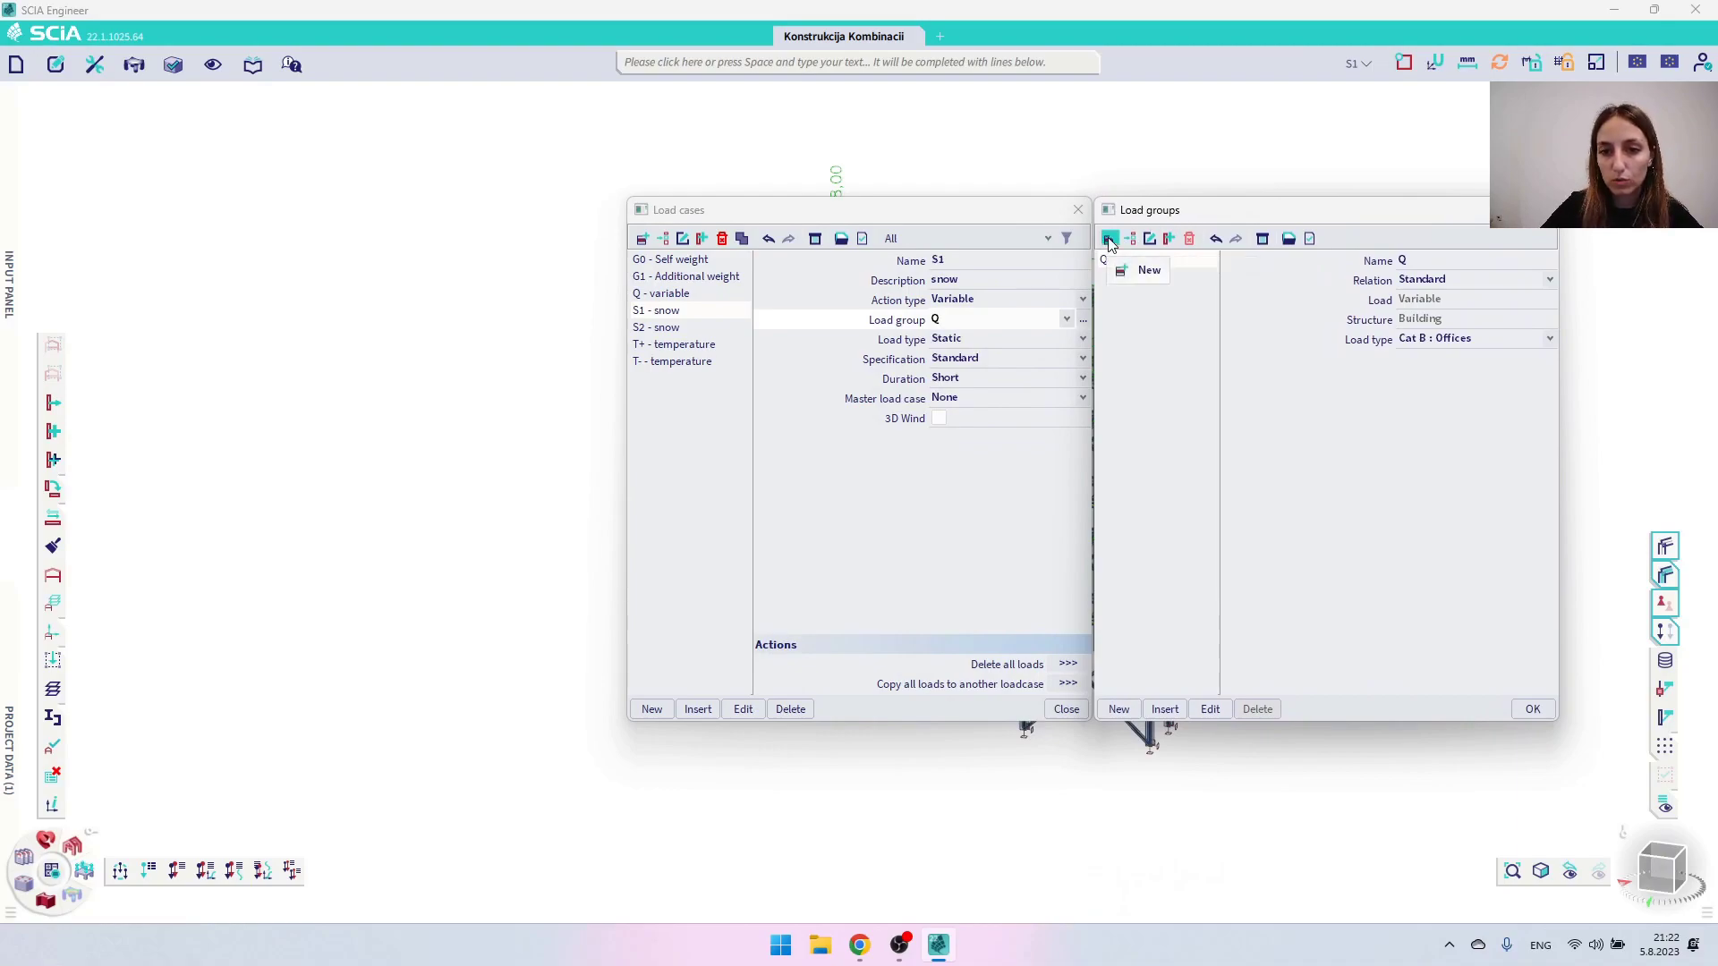
left_click(1432, 260)
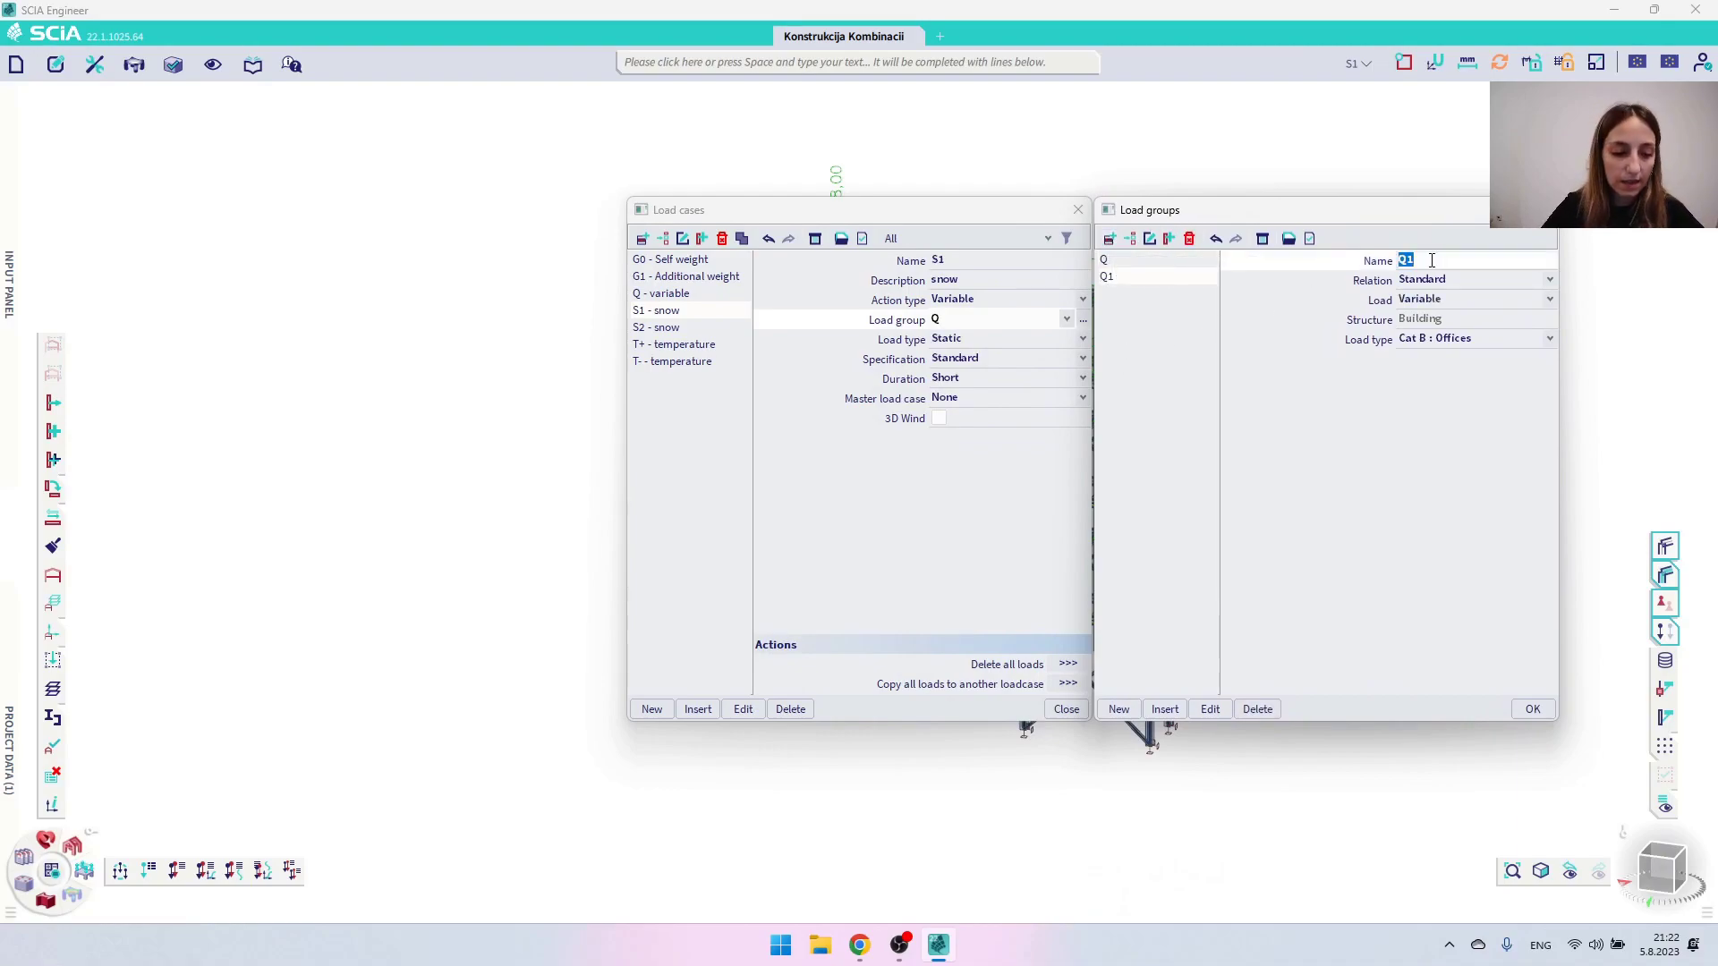
type("S")
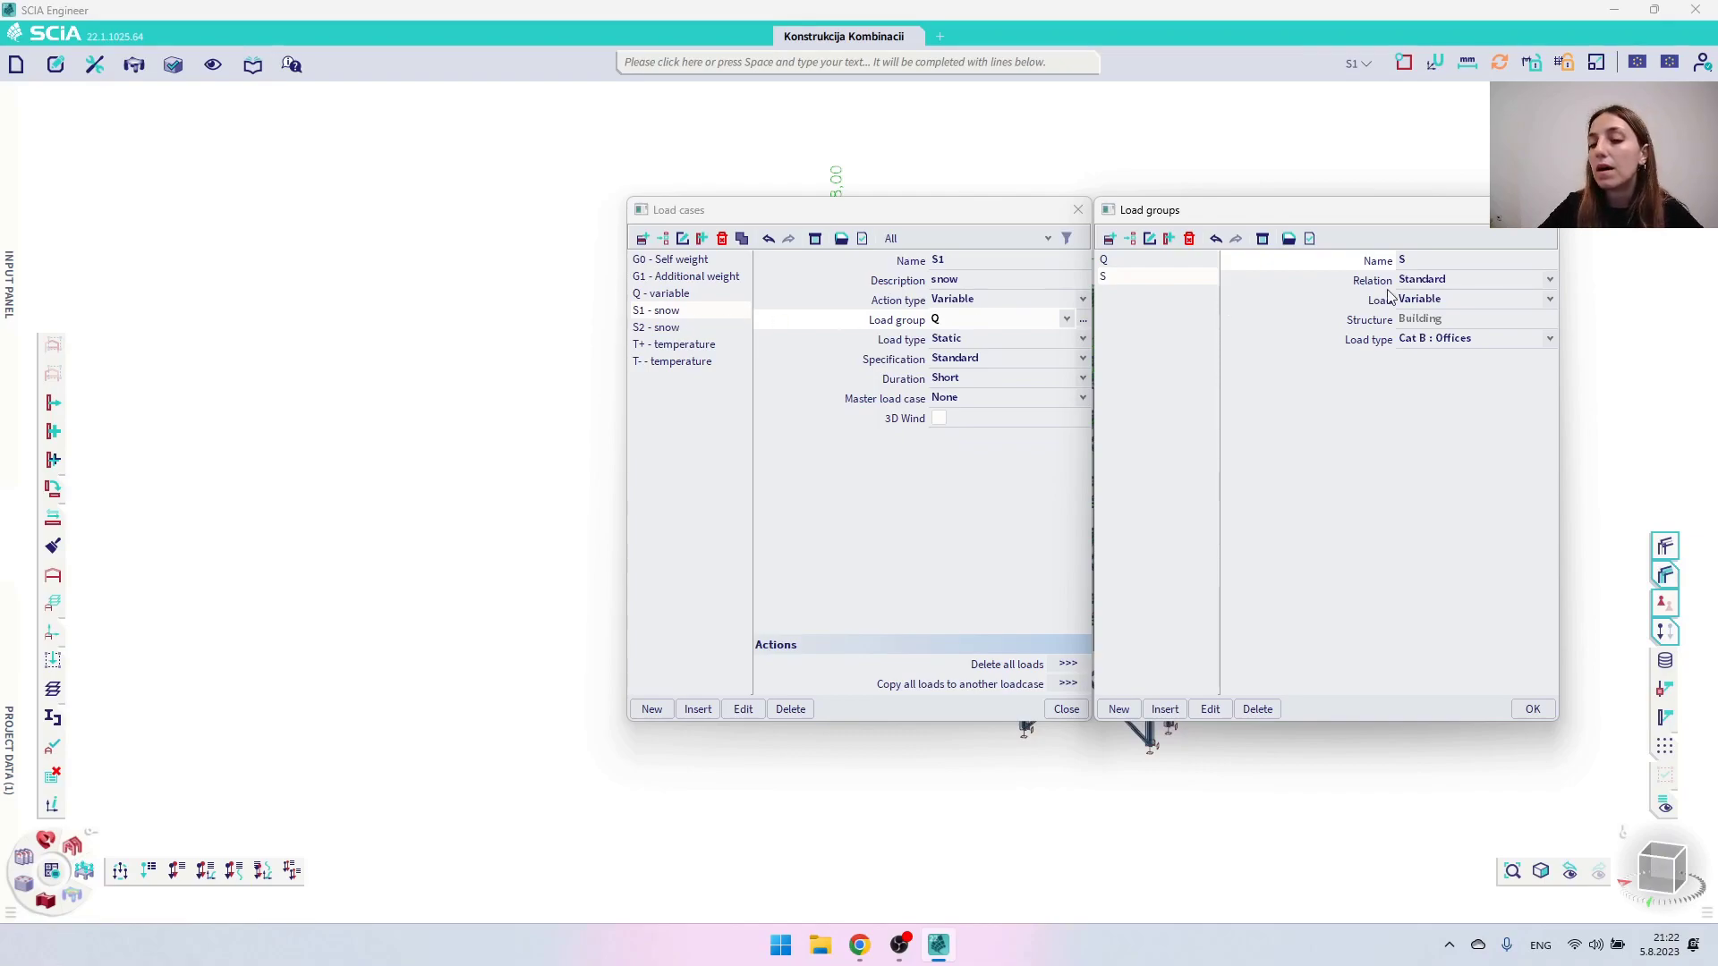
left_click(1458, 280)
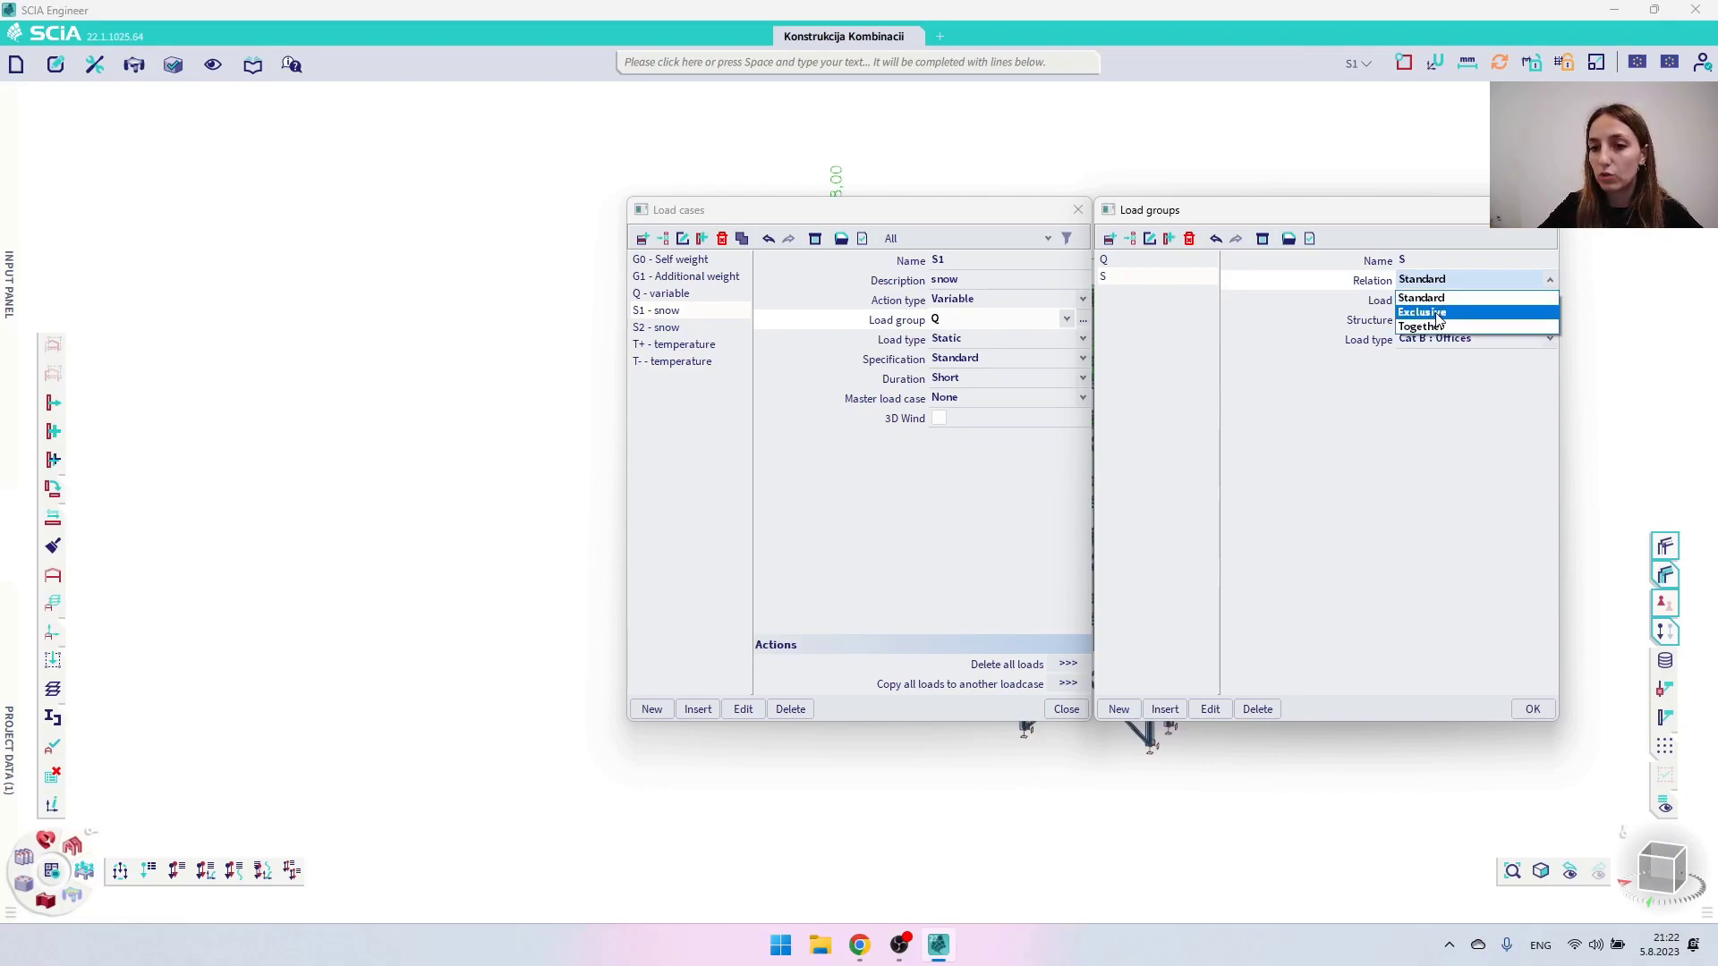
left_click(1442, 313)
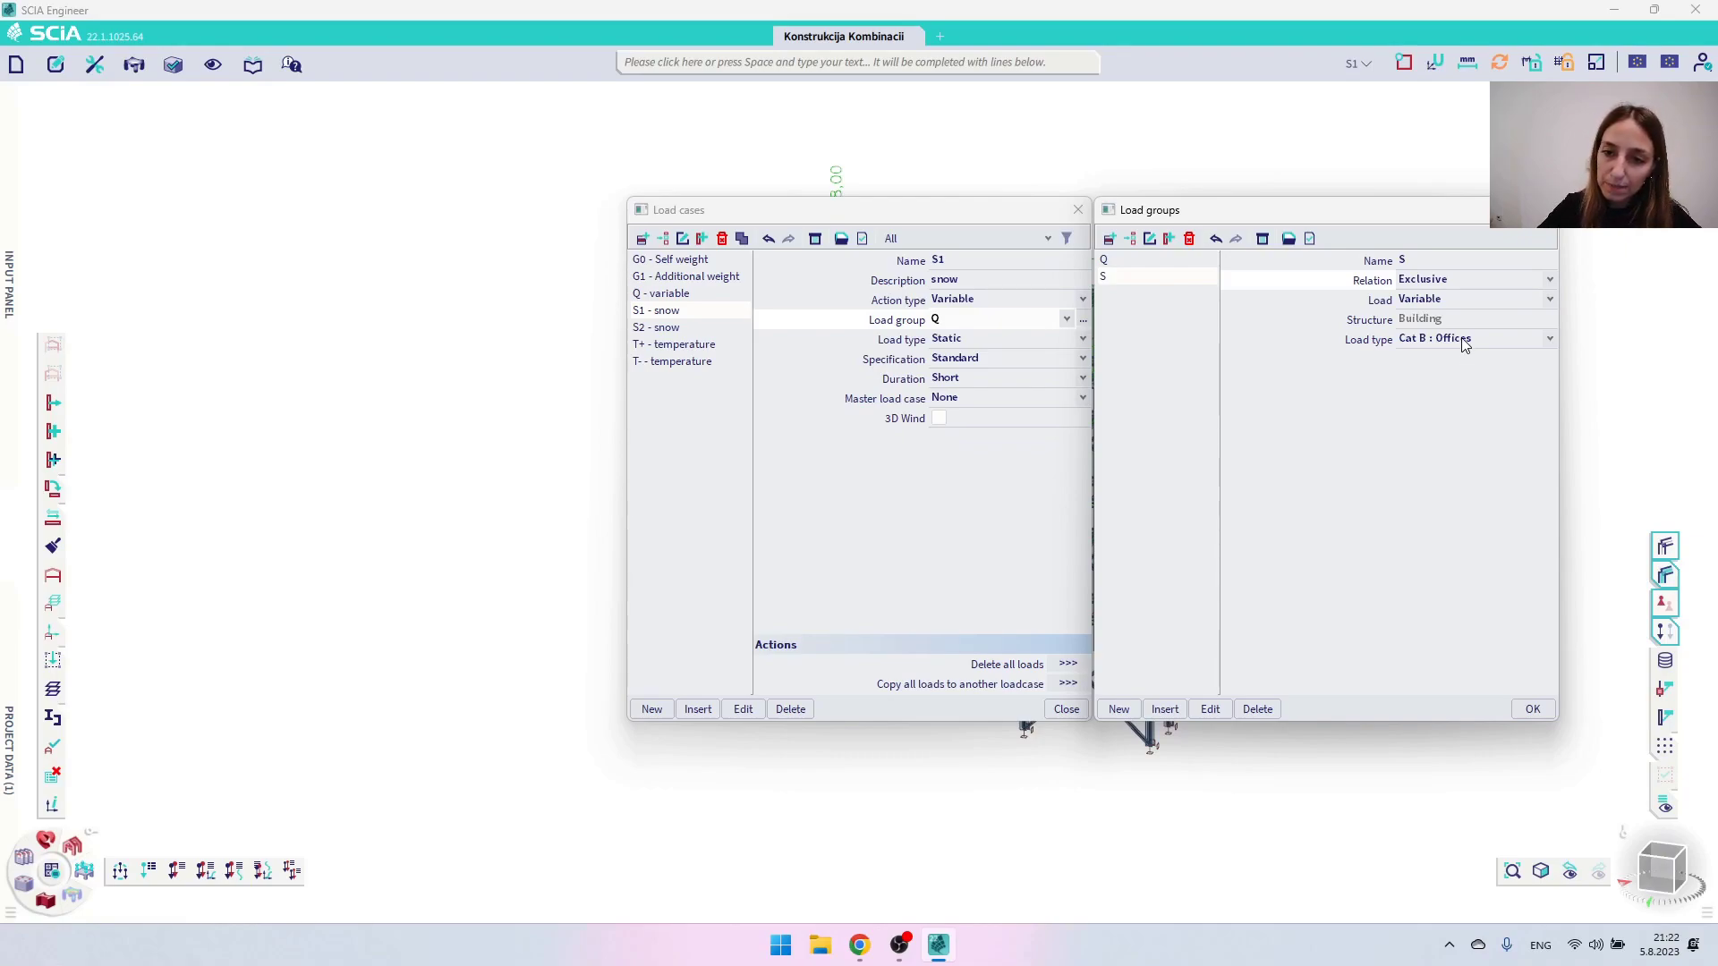
left_click(1462, 340)
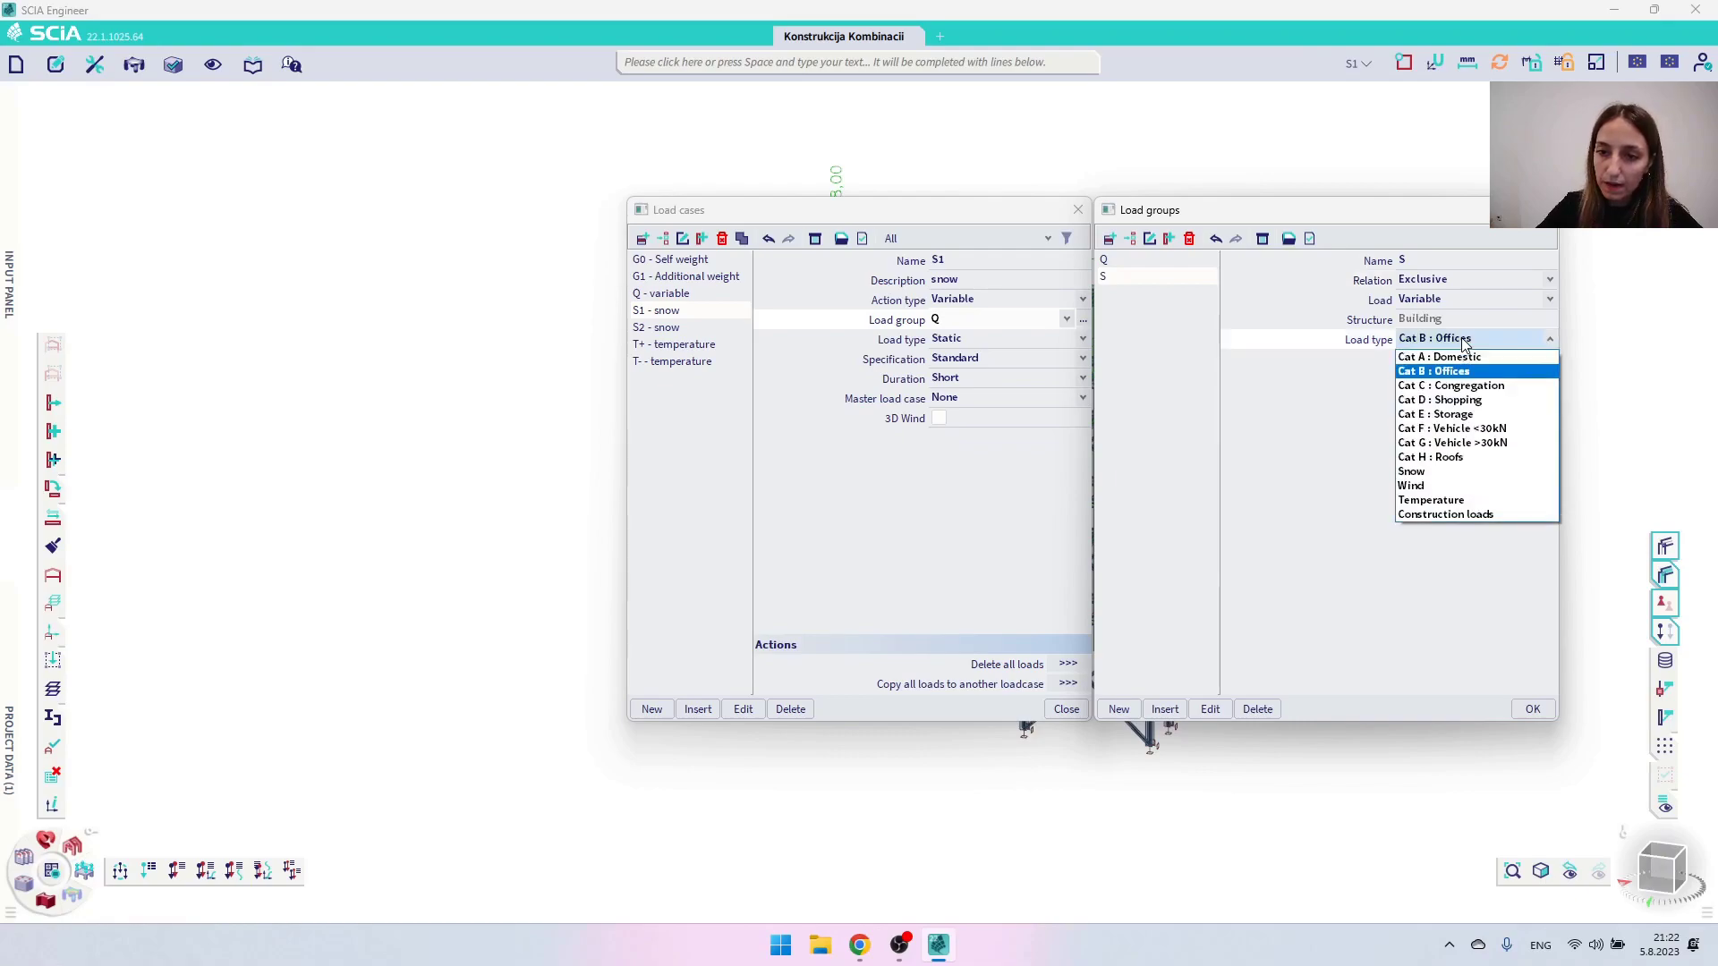
left_click(1414, 472)
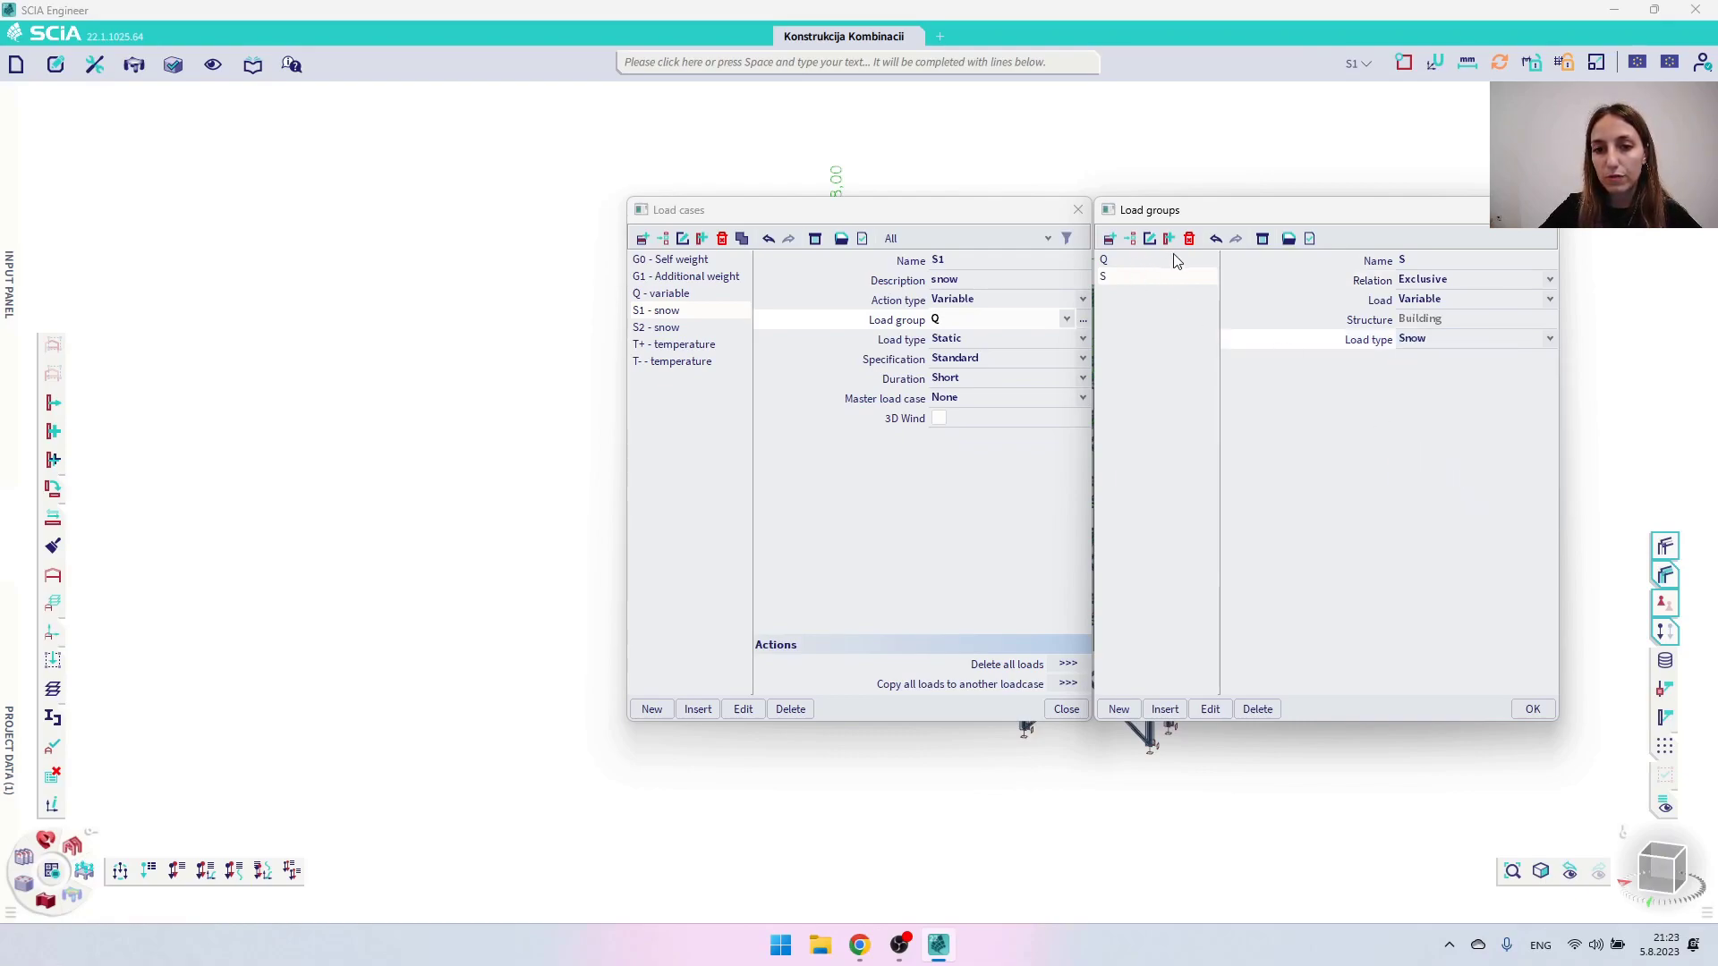
left_click(1530, 709)
left_click(678, 331)
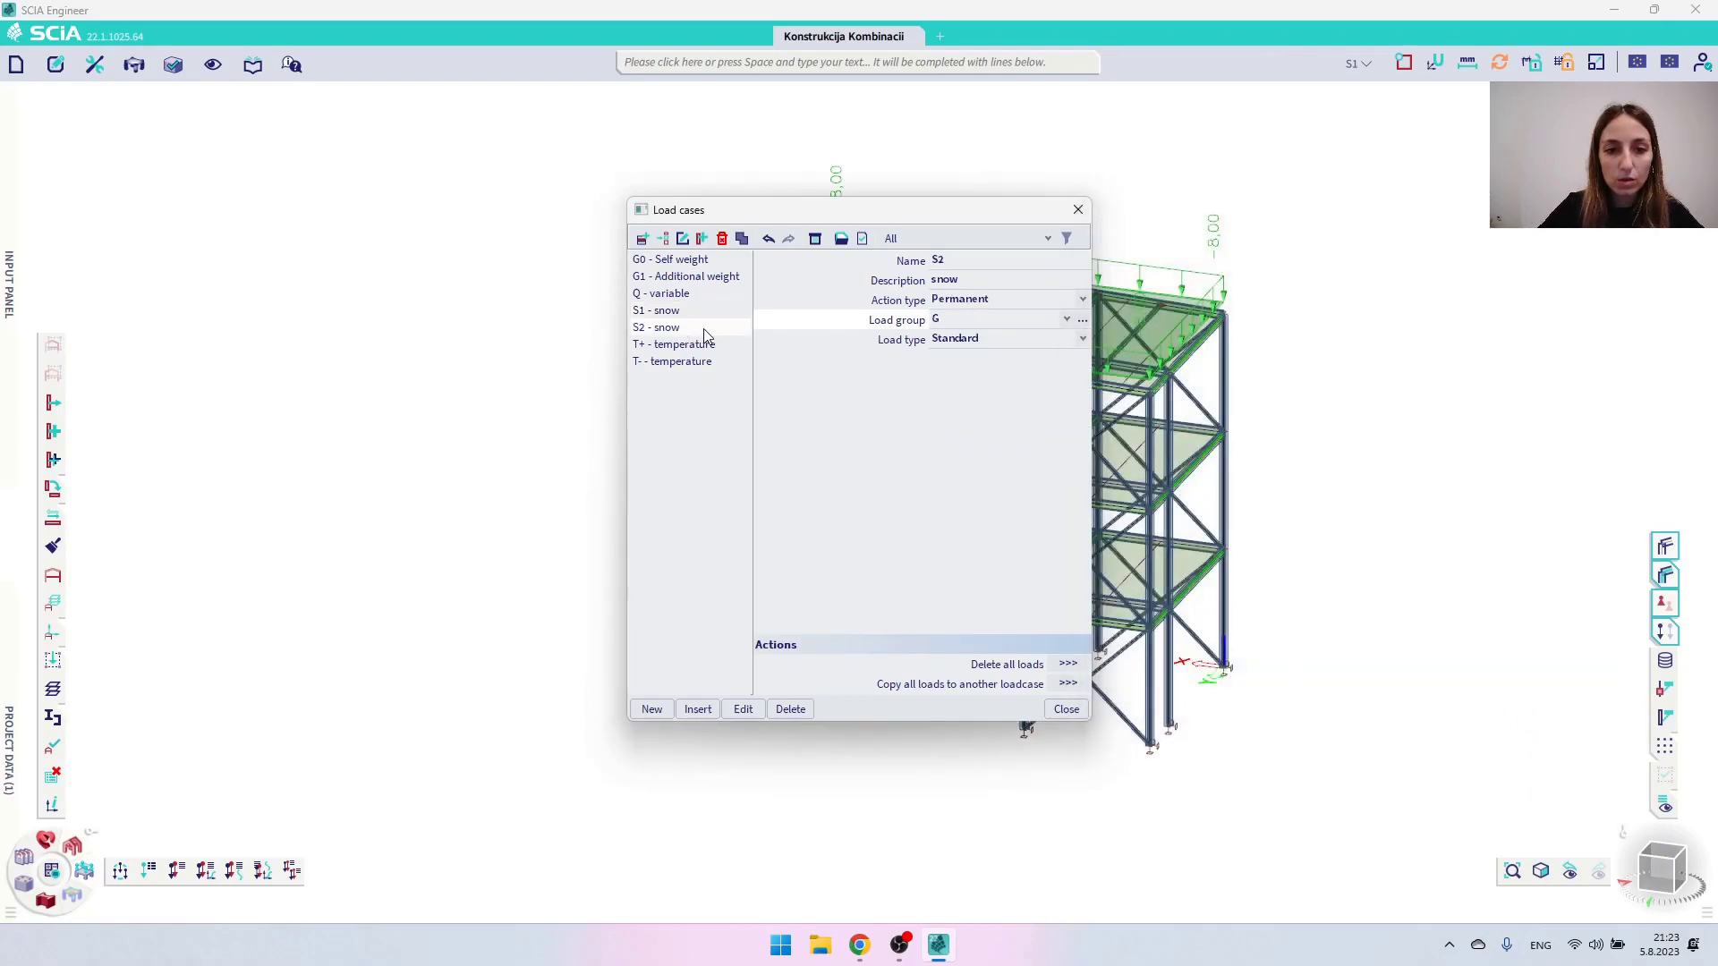
Make S2 - snow a Variable action in load group S
left_click(976, 302)
left_click(962, 330)
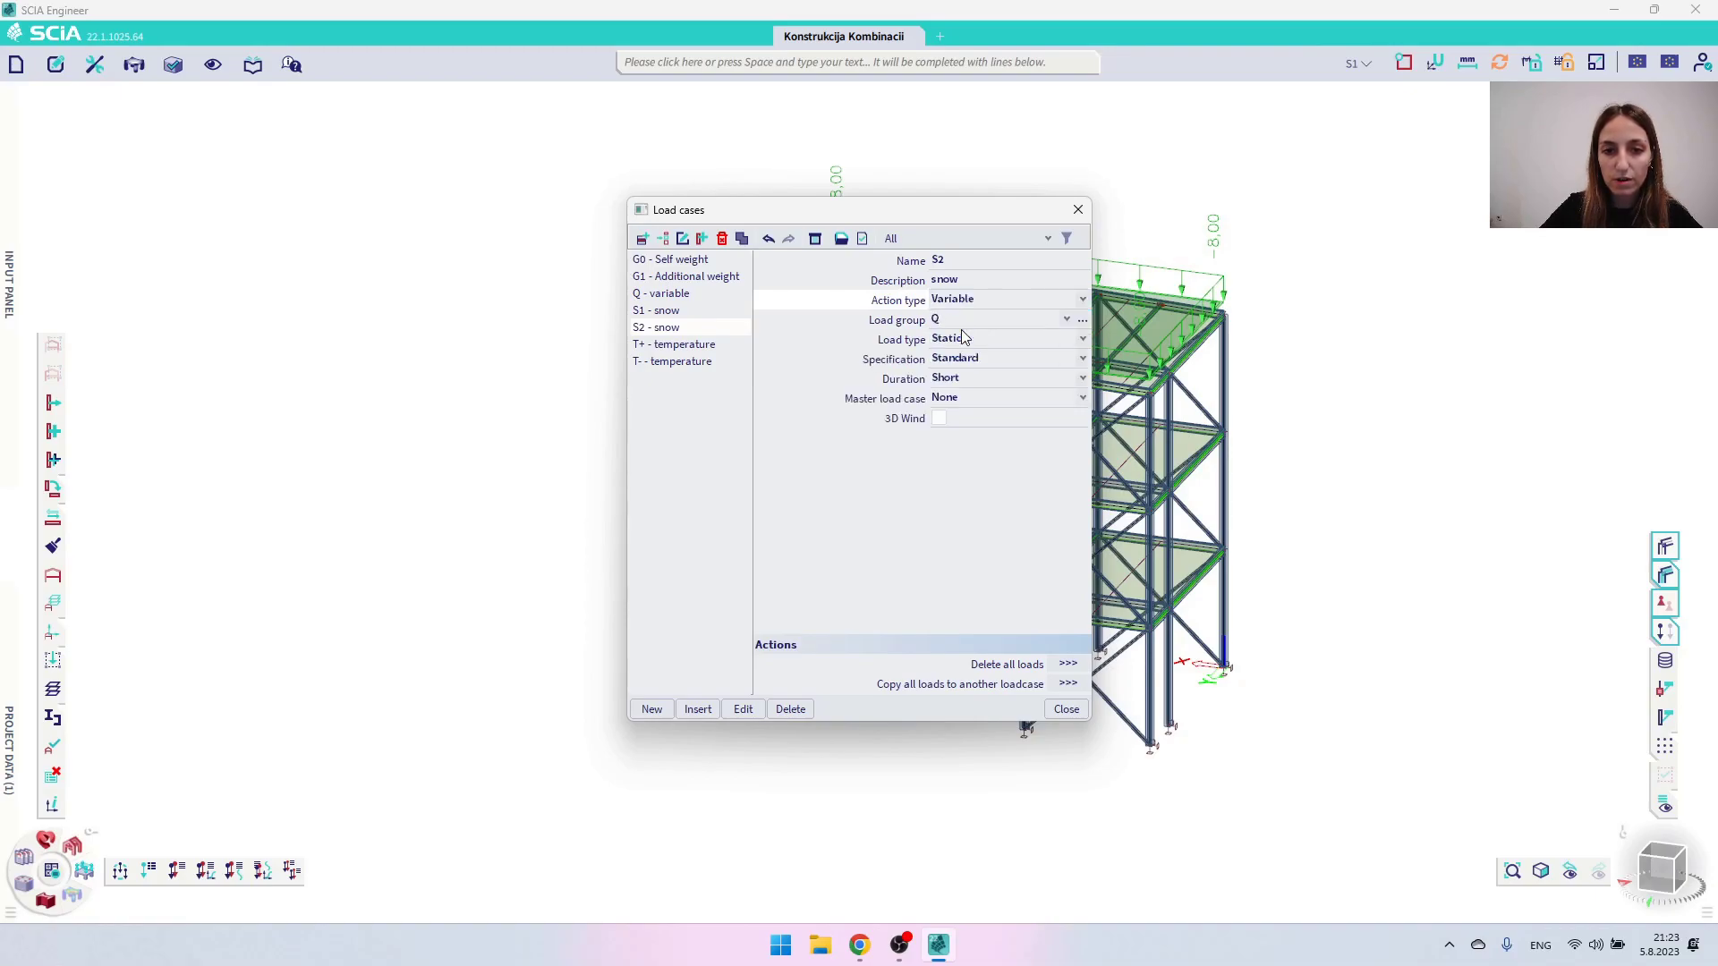
left_click(952, 321)
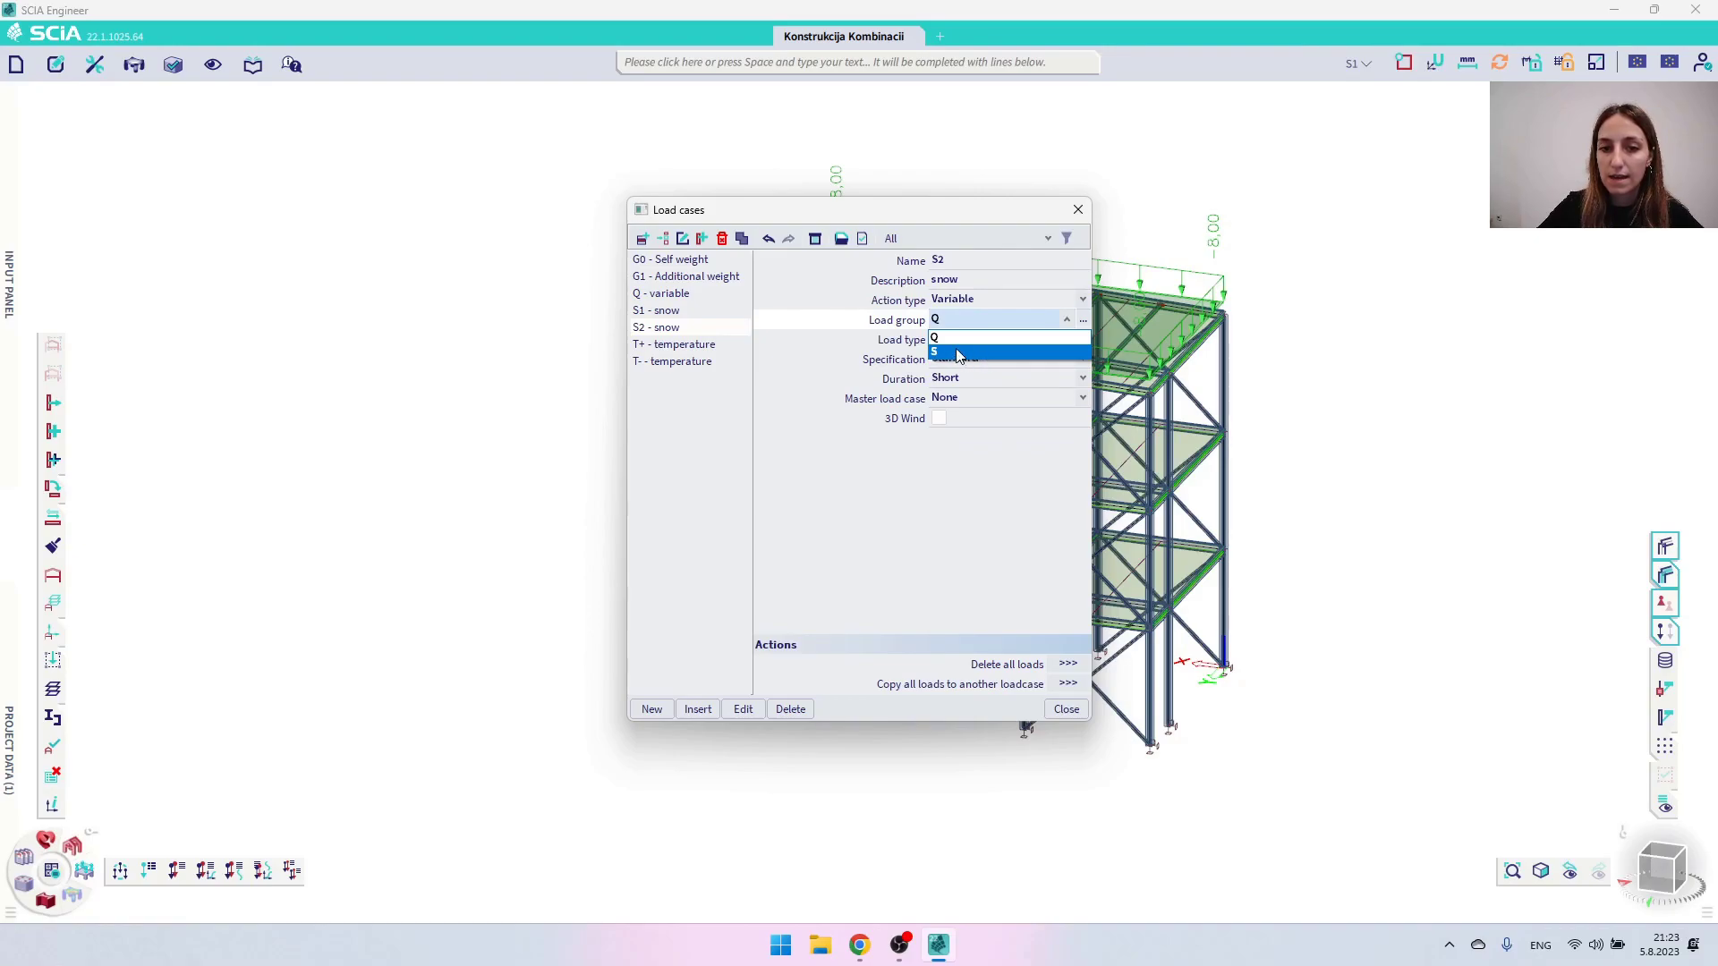
left_click(959, 353)
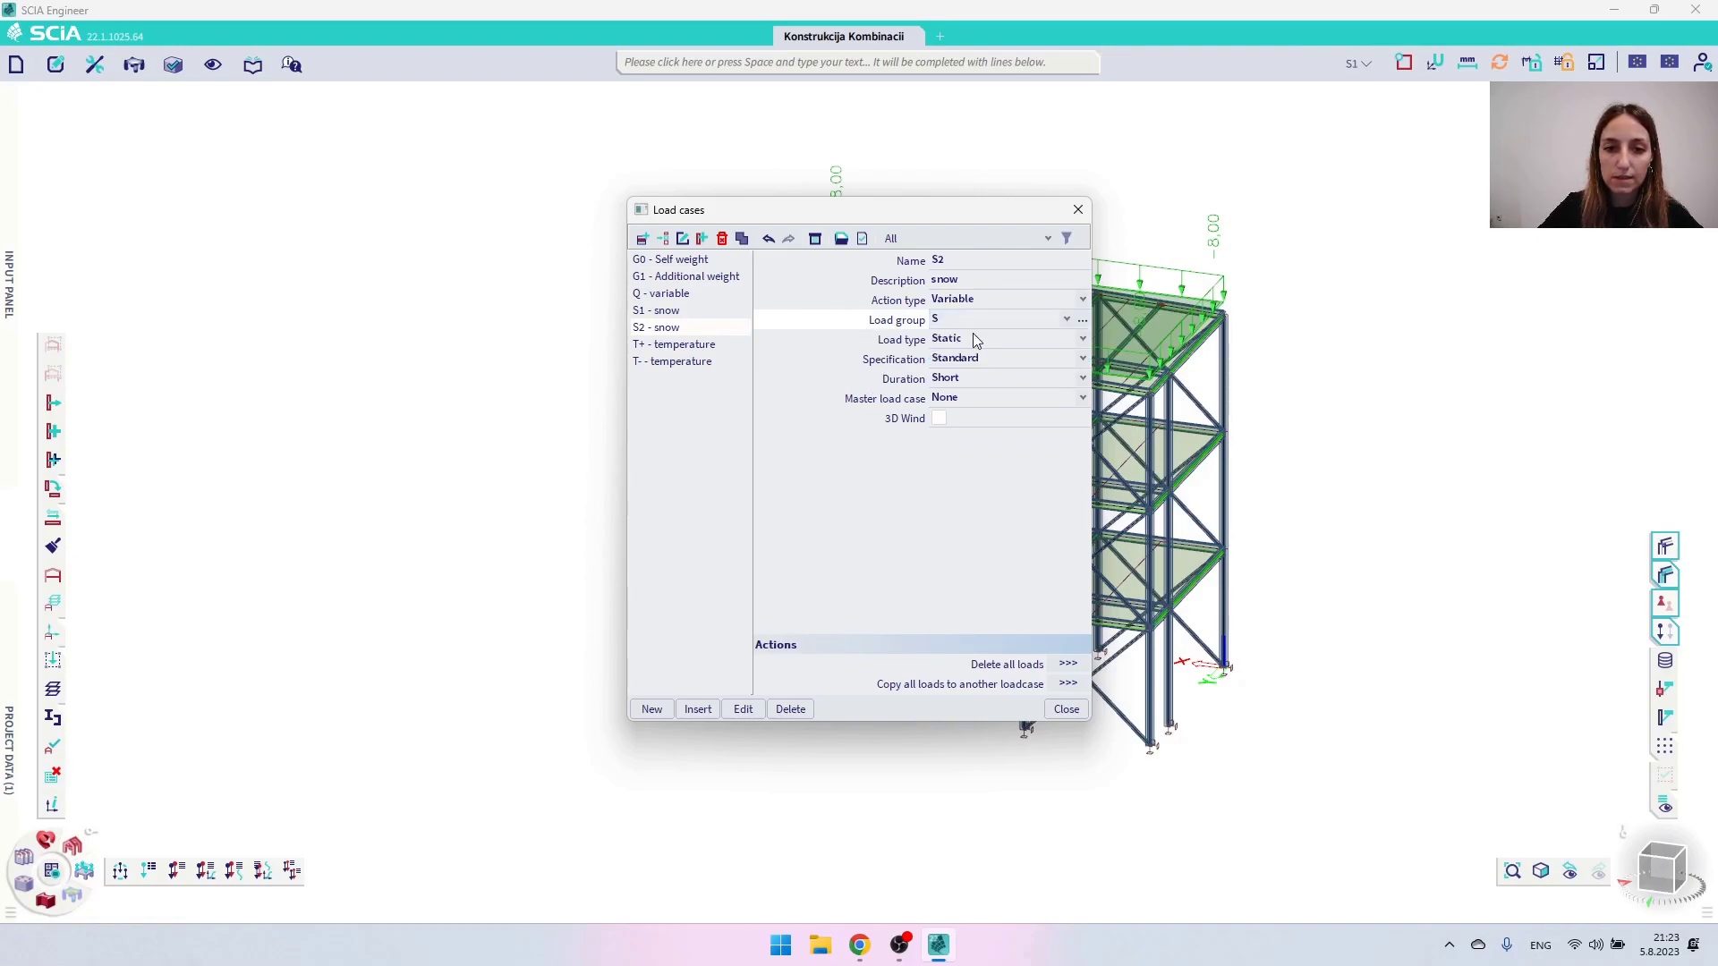
Make T+ Variable and assign it to new load group T with Temperature load type
left_click(651, 347)
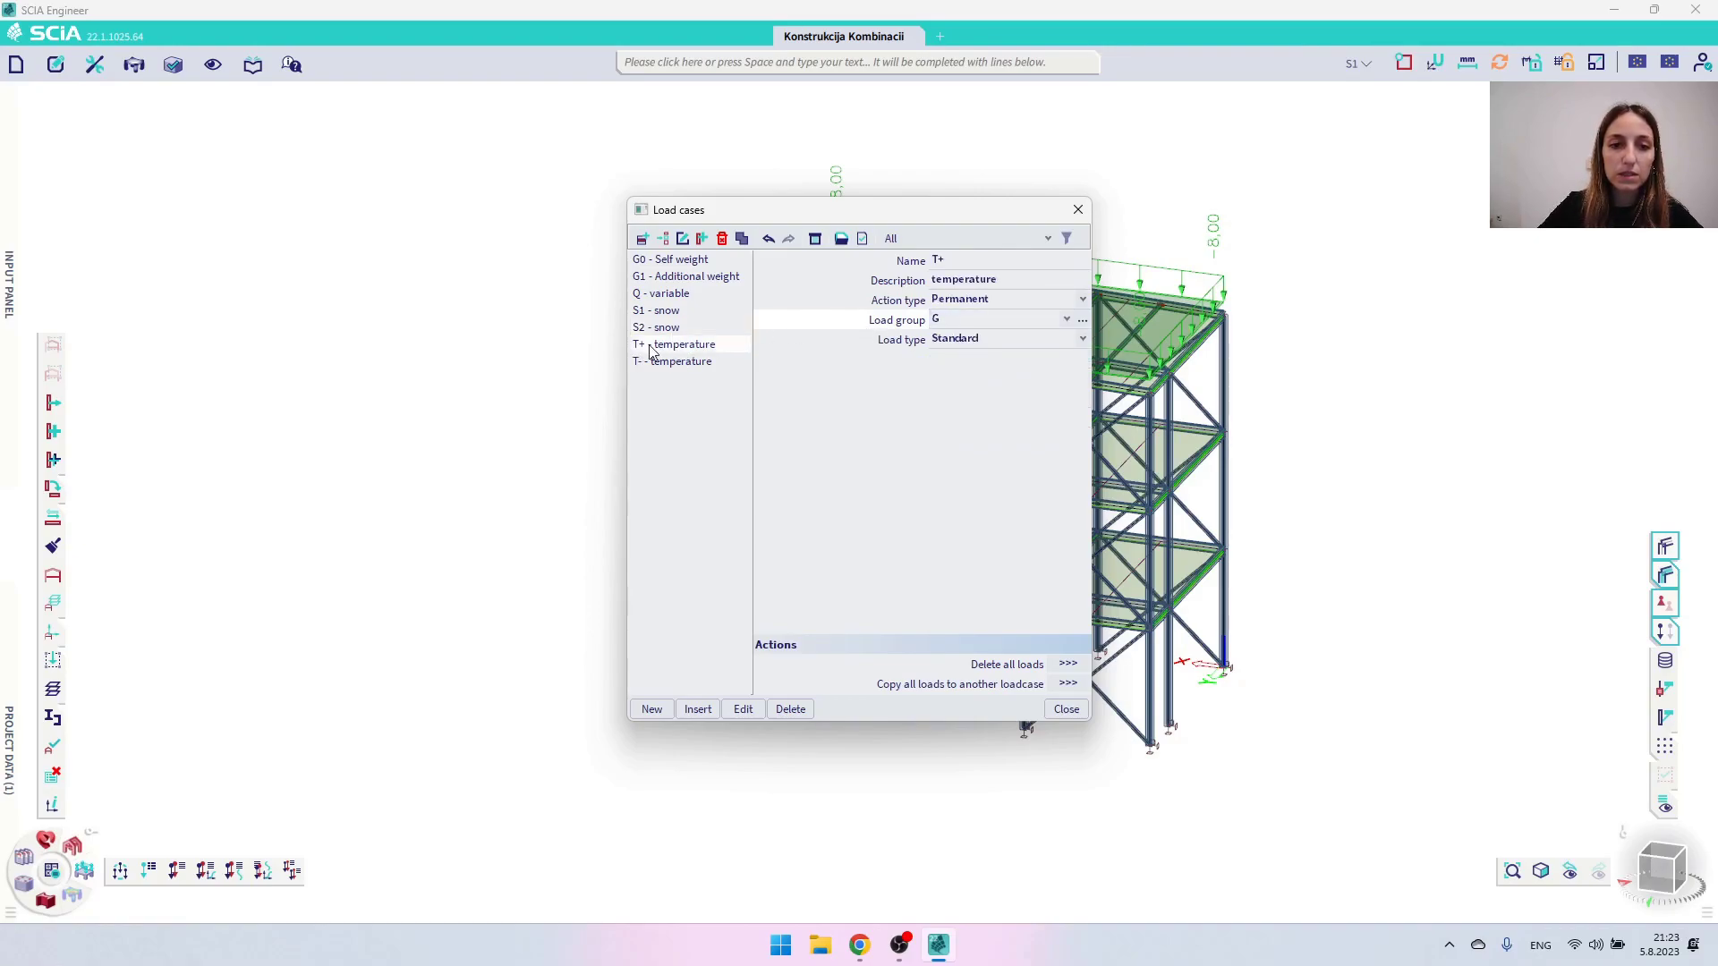
left_click(960, 302)
left_click(989, 335)
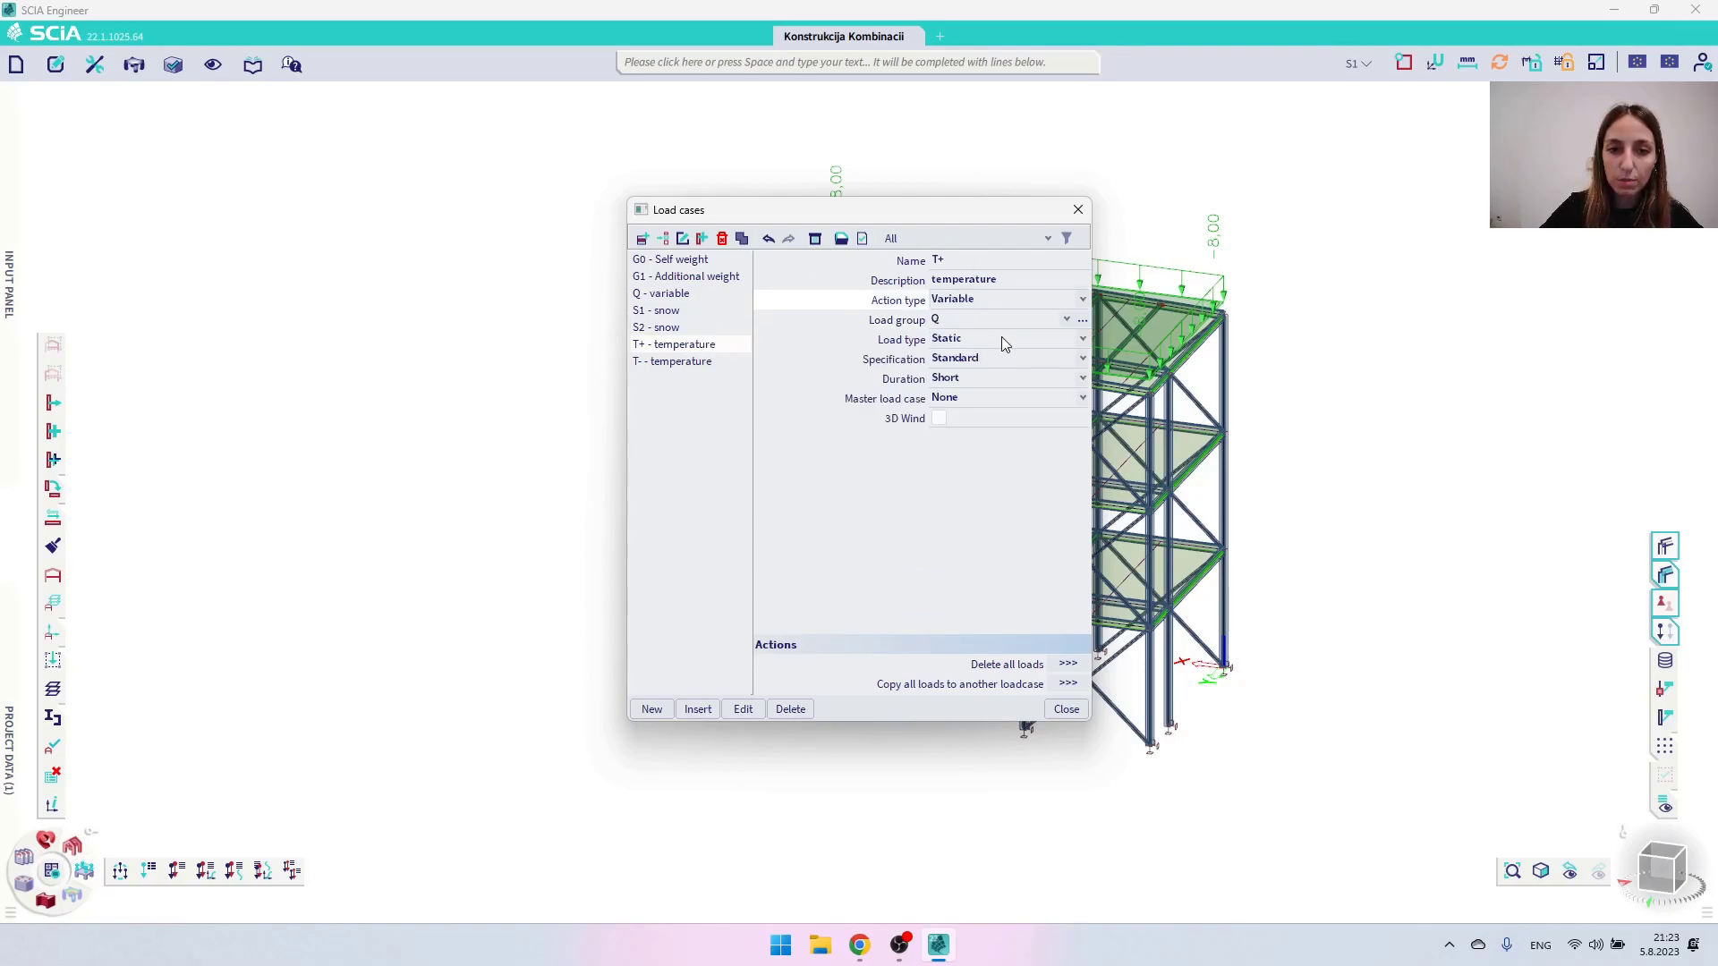
left_click(1083, 322)
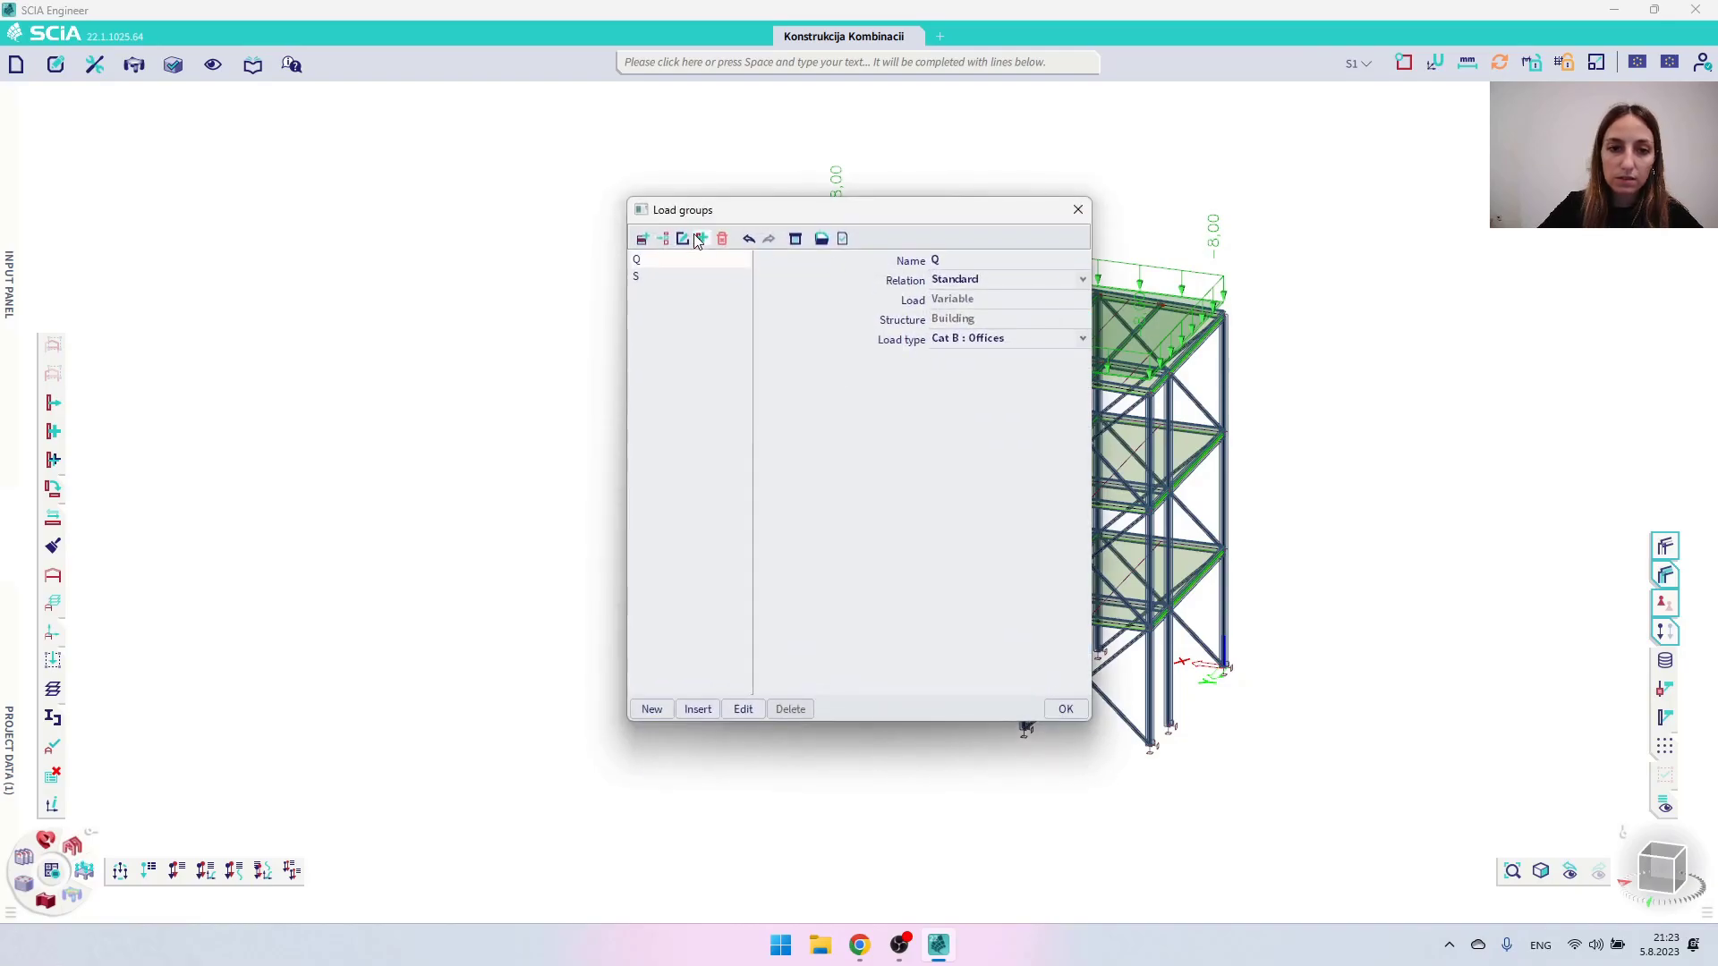
left_click(641, 239)
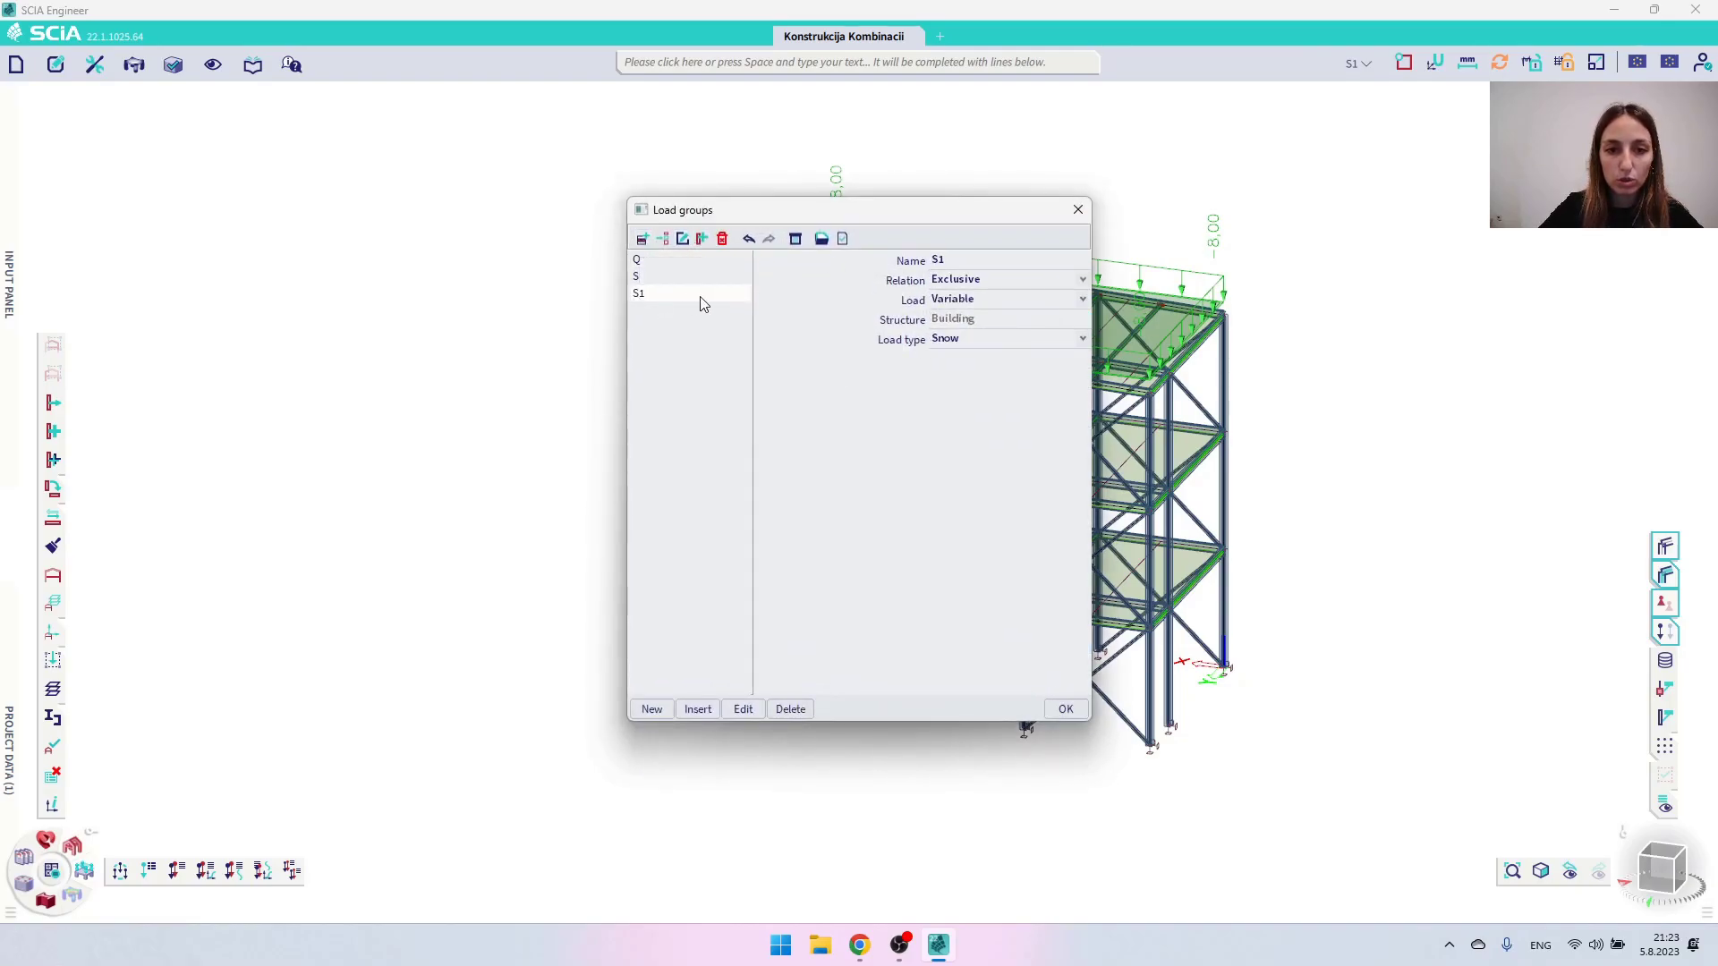
left_click(1004, 260)
type("T")
key("Return")
left_click_drag(957, 215, 1424, 216)
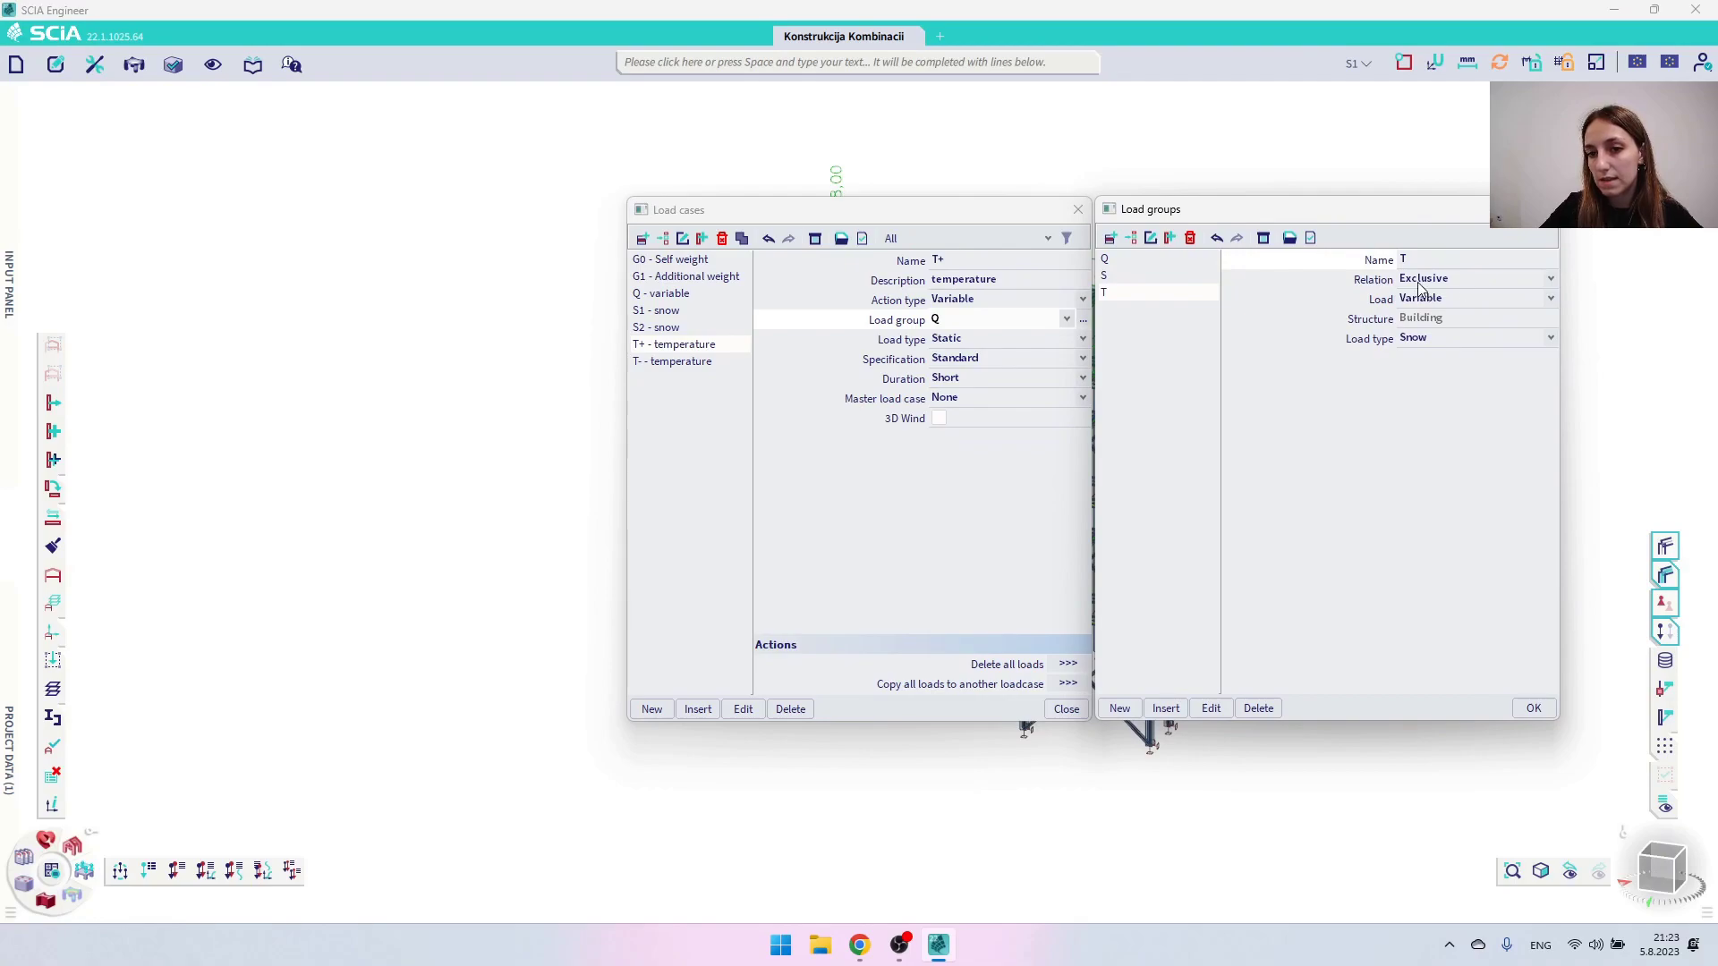
left_click(1418, 343)
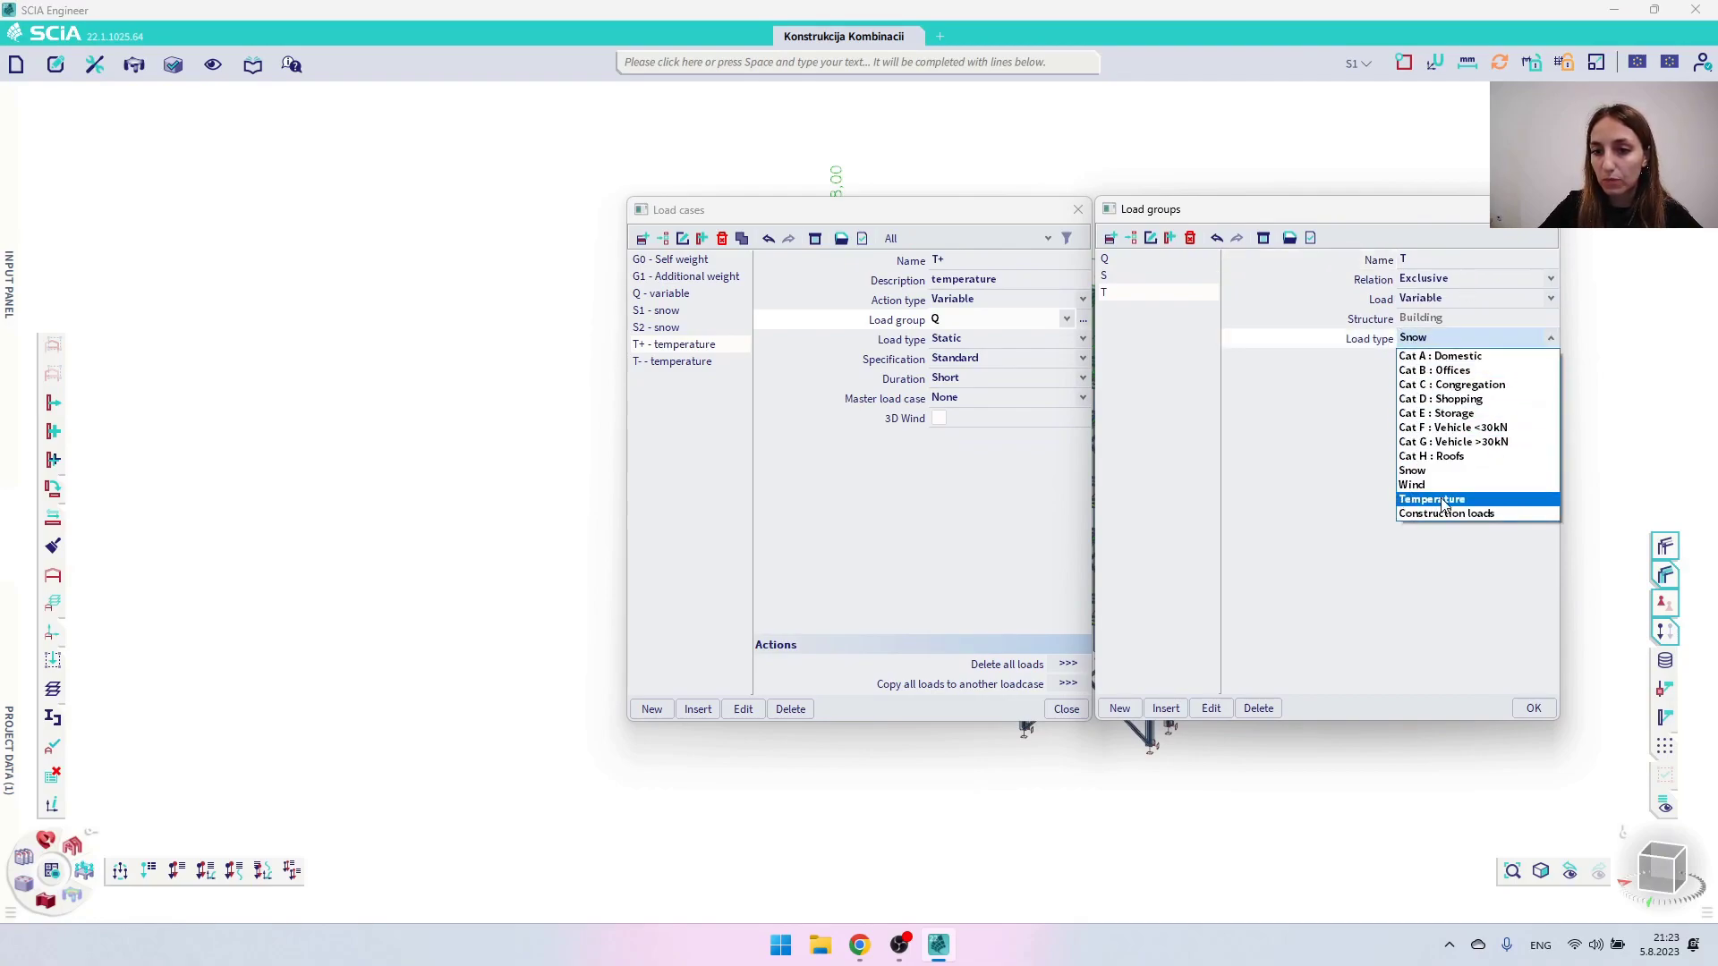
left_click(1443, 500)
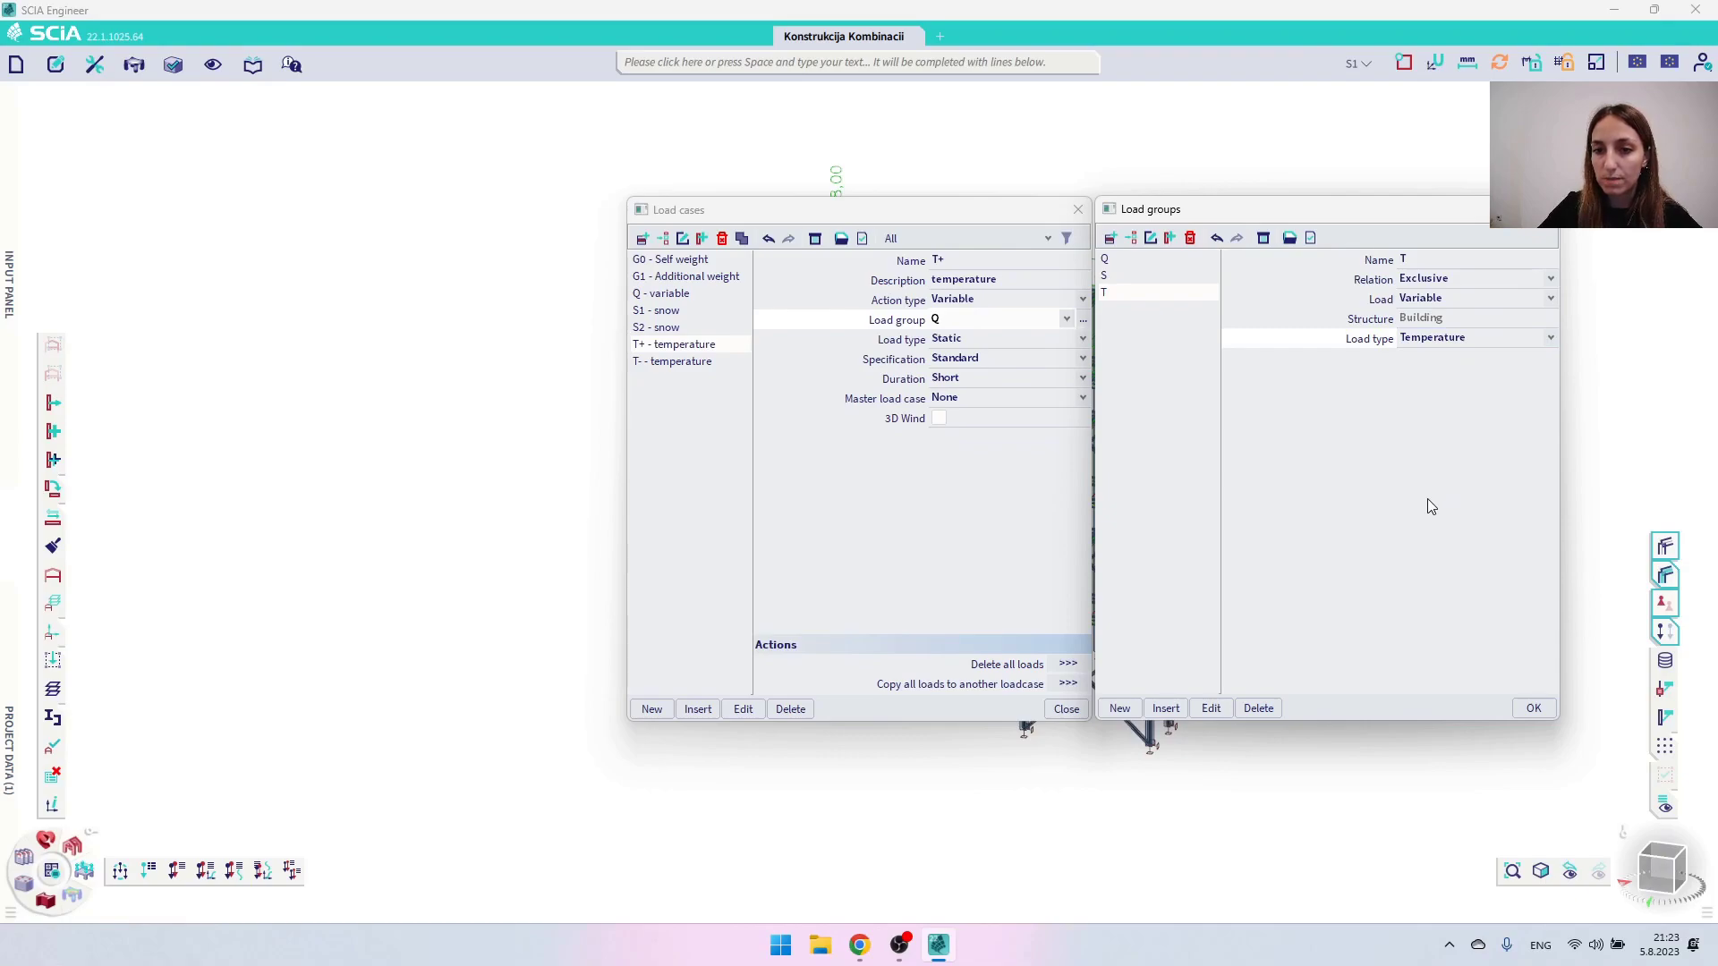
left_click(1533, 708)
Make T- - temperature a Variable action in group T and close the Load cases dialog
left_click(675, 363)
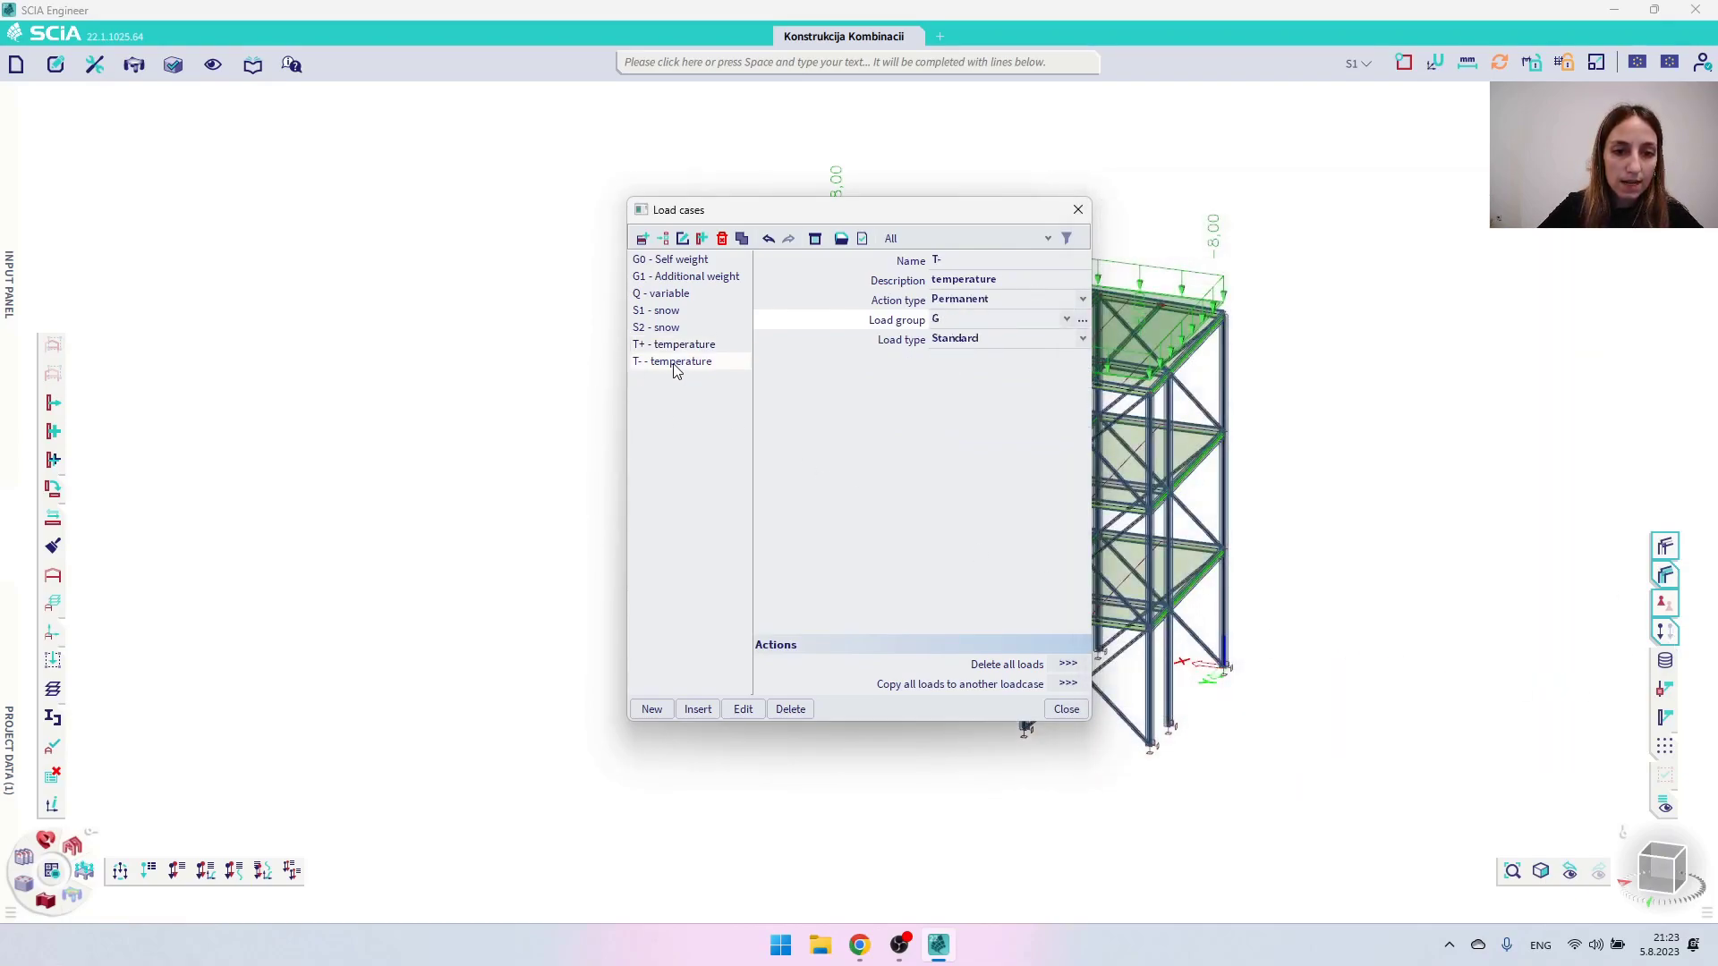
left_click(974, 301)
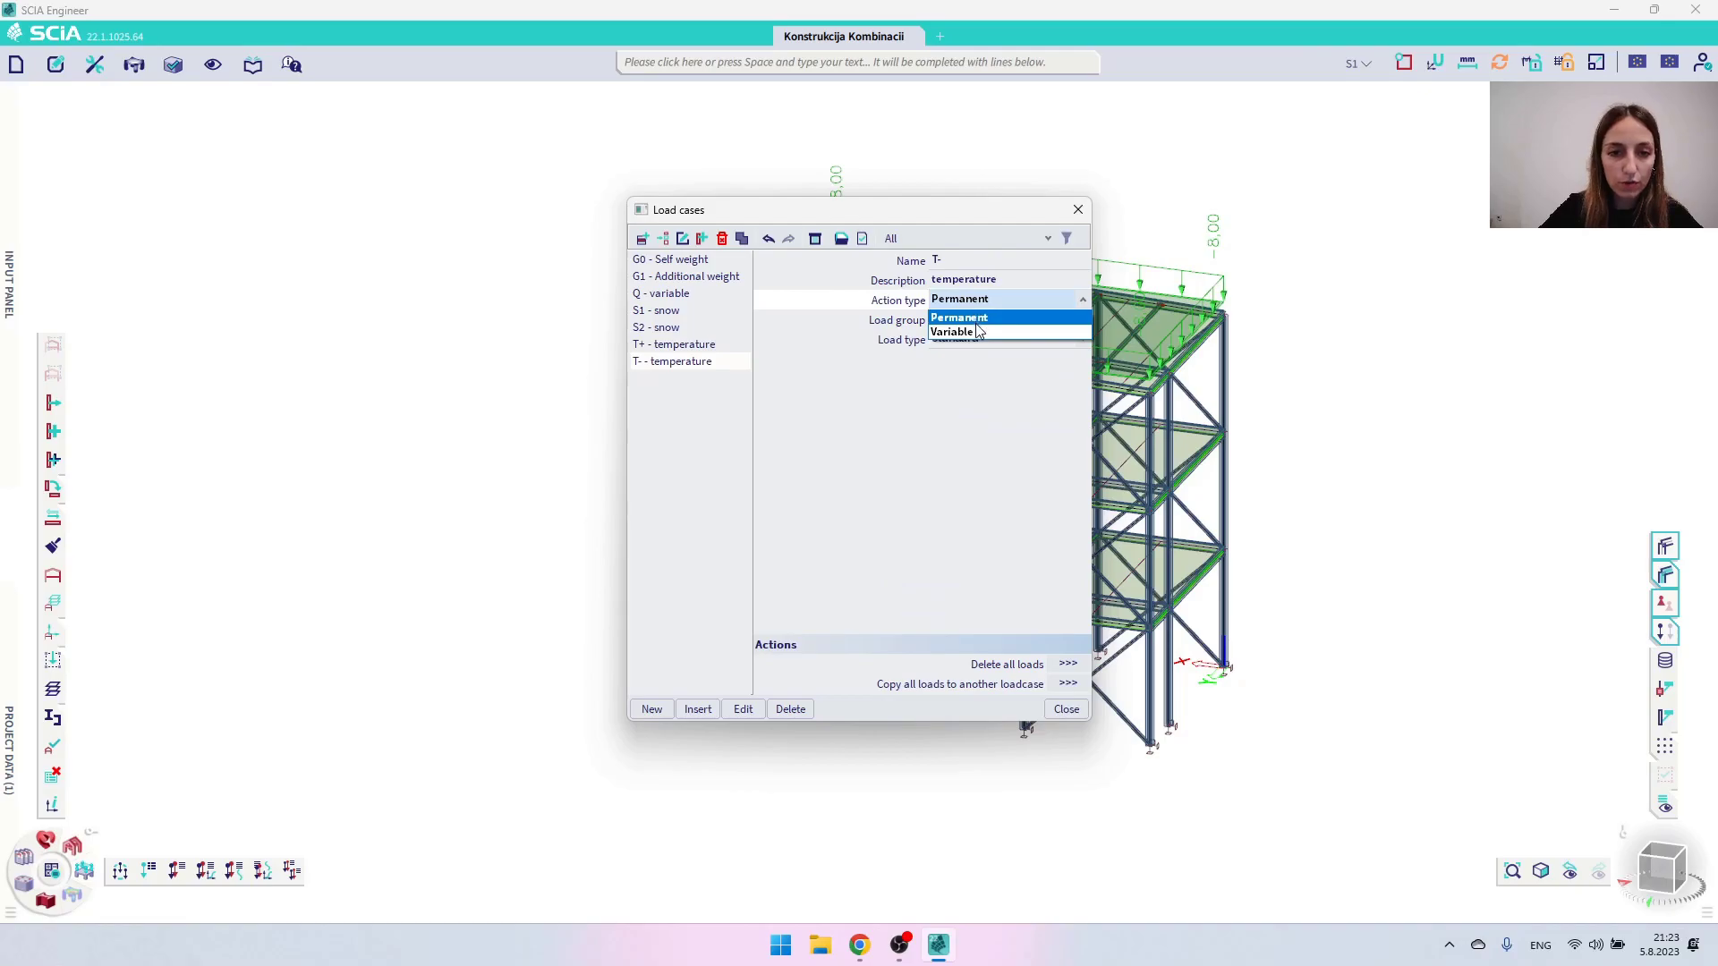
left_click(957, 328)
left_click(961, 322)
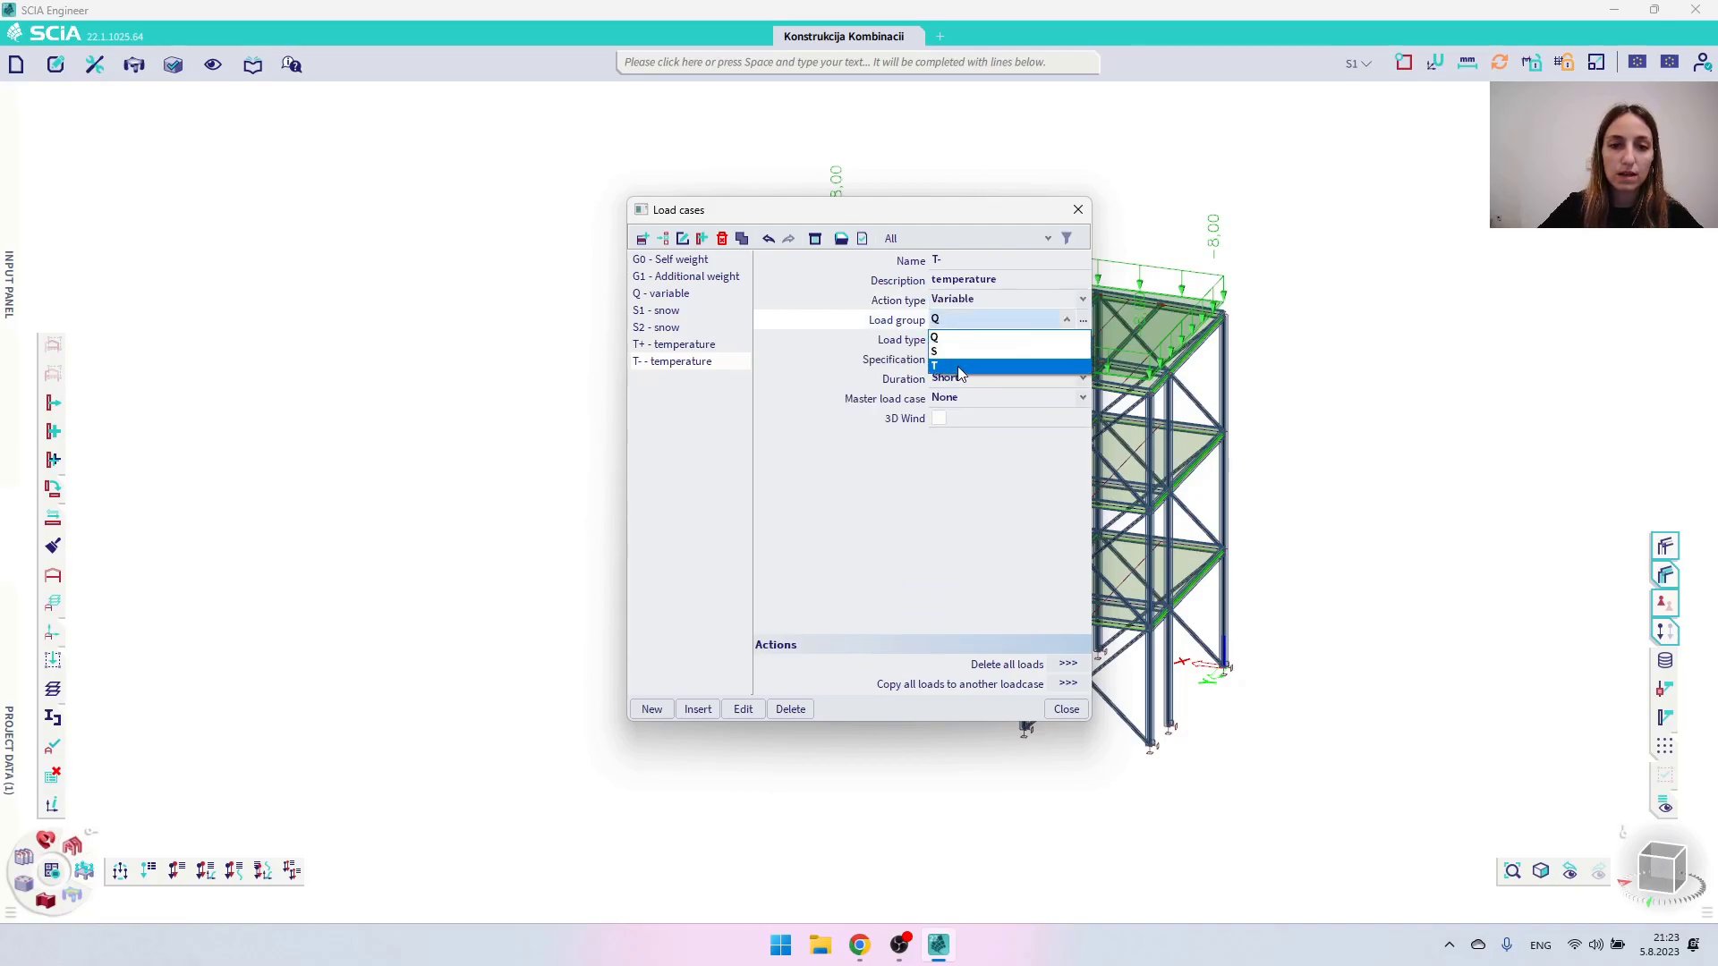
left_click(958, 366)
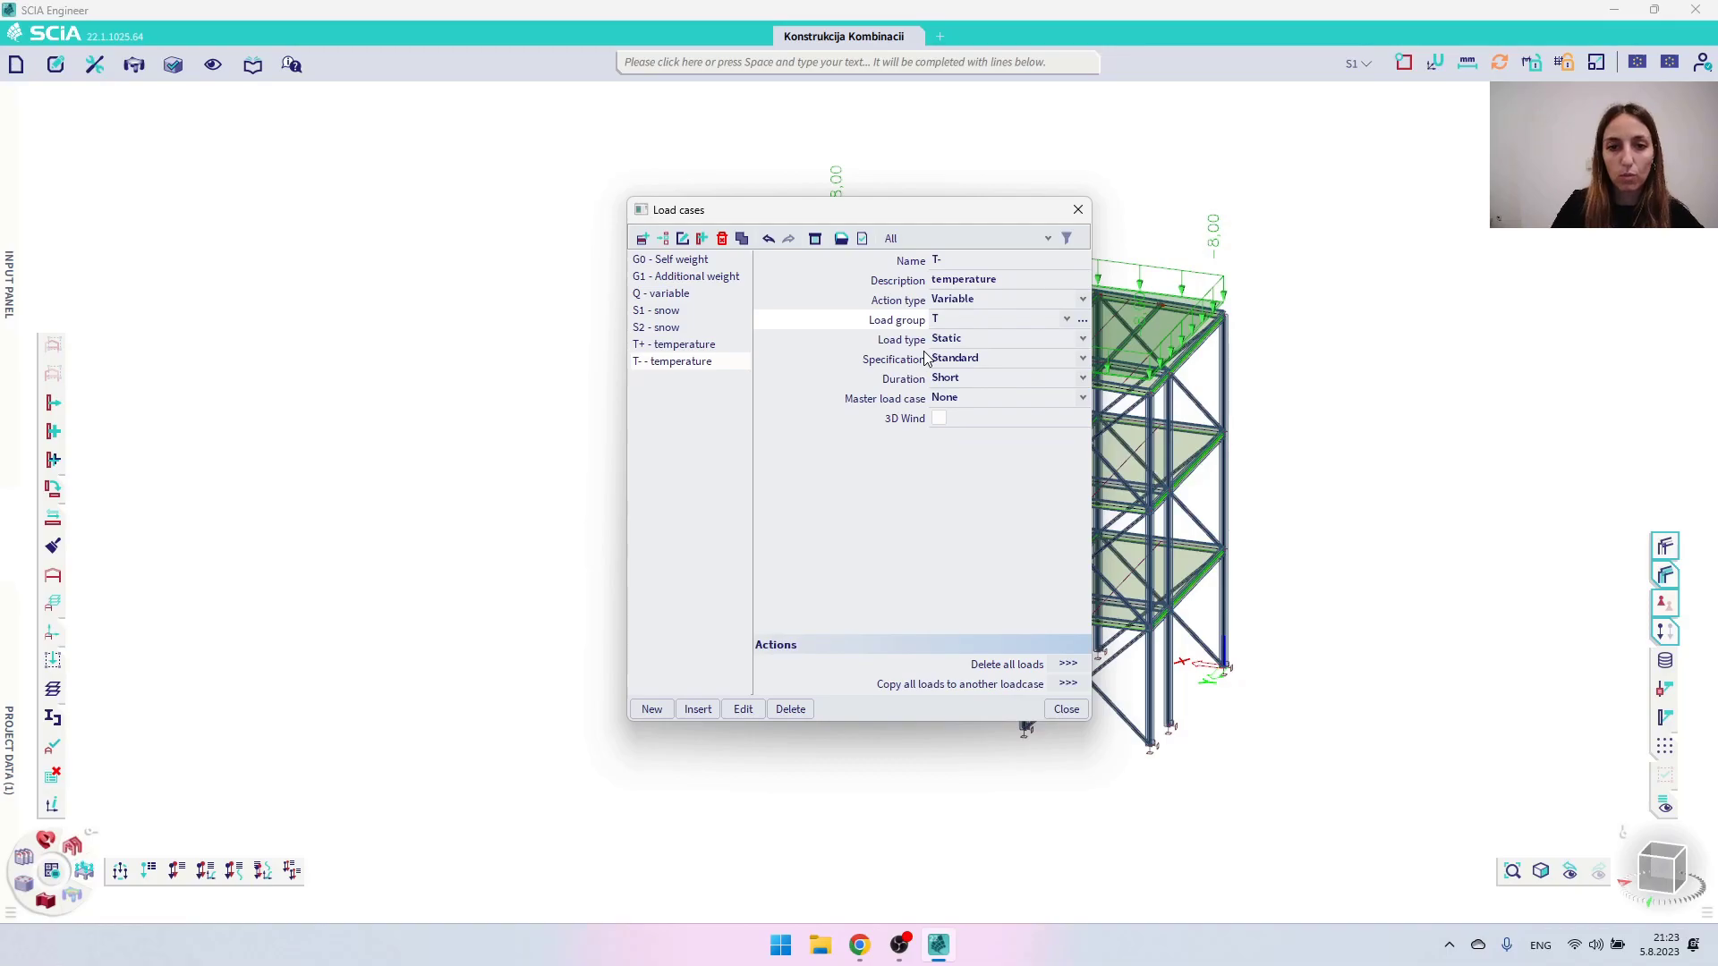
left_click(1066, 710)
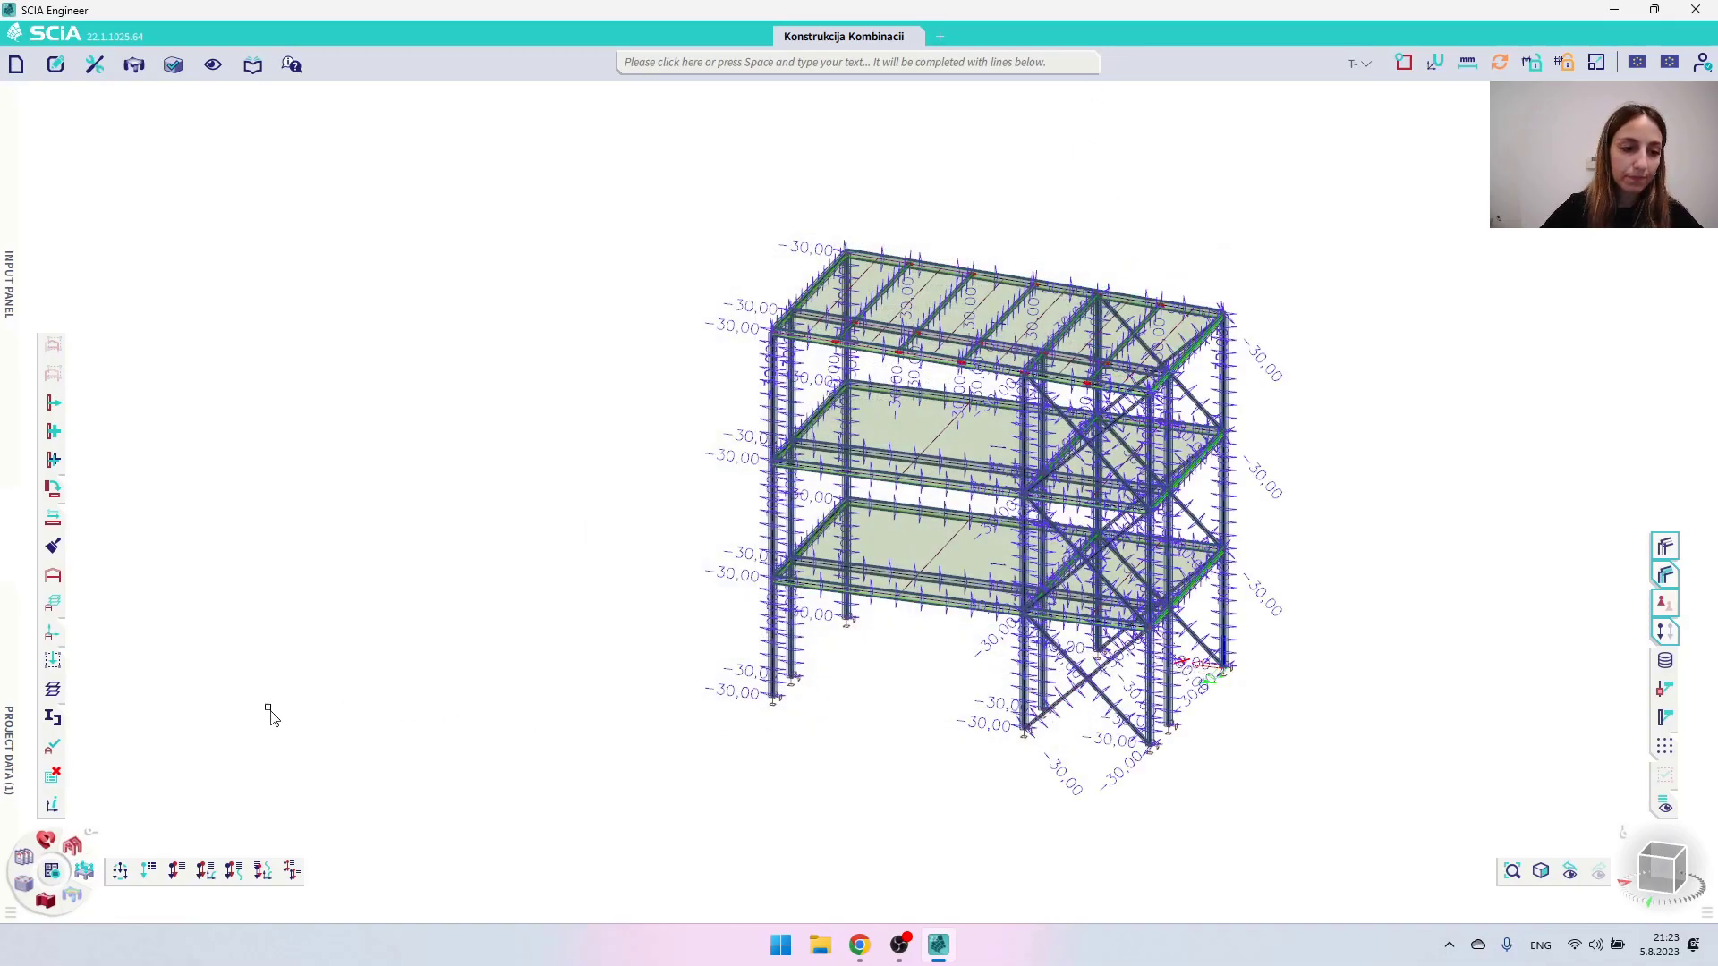
Review the SLS-Char (auto) and ULS-Set B (auto) combinations, each with seven cases at 1.000
left_click(178, 877)
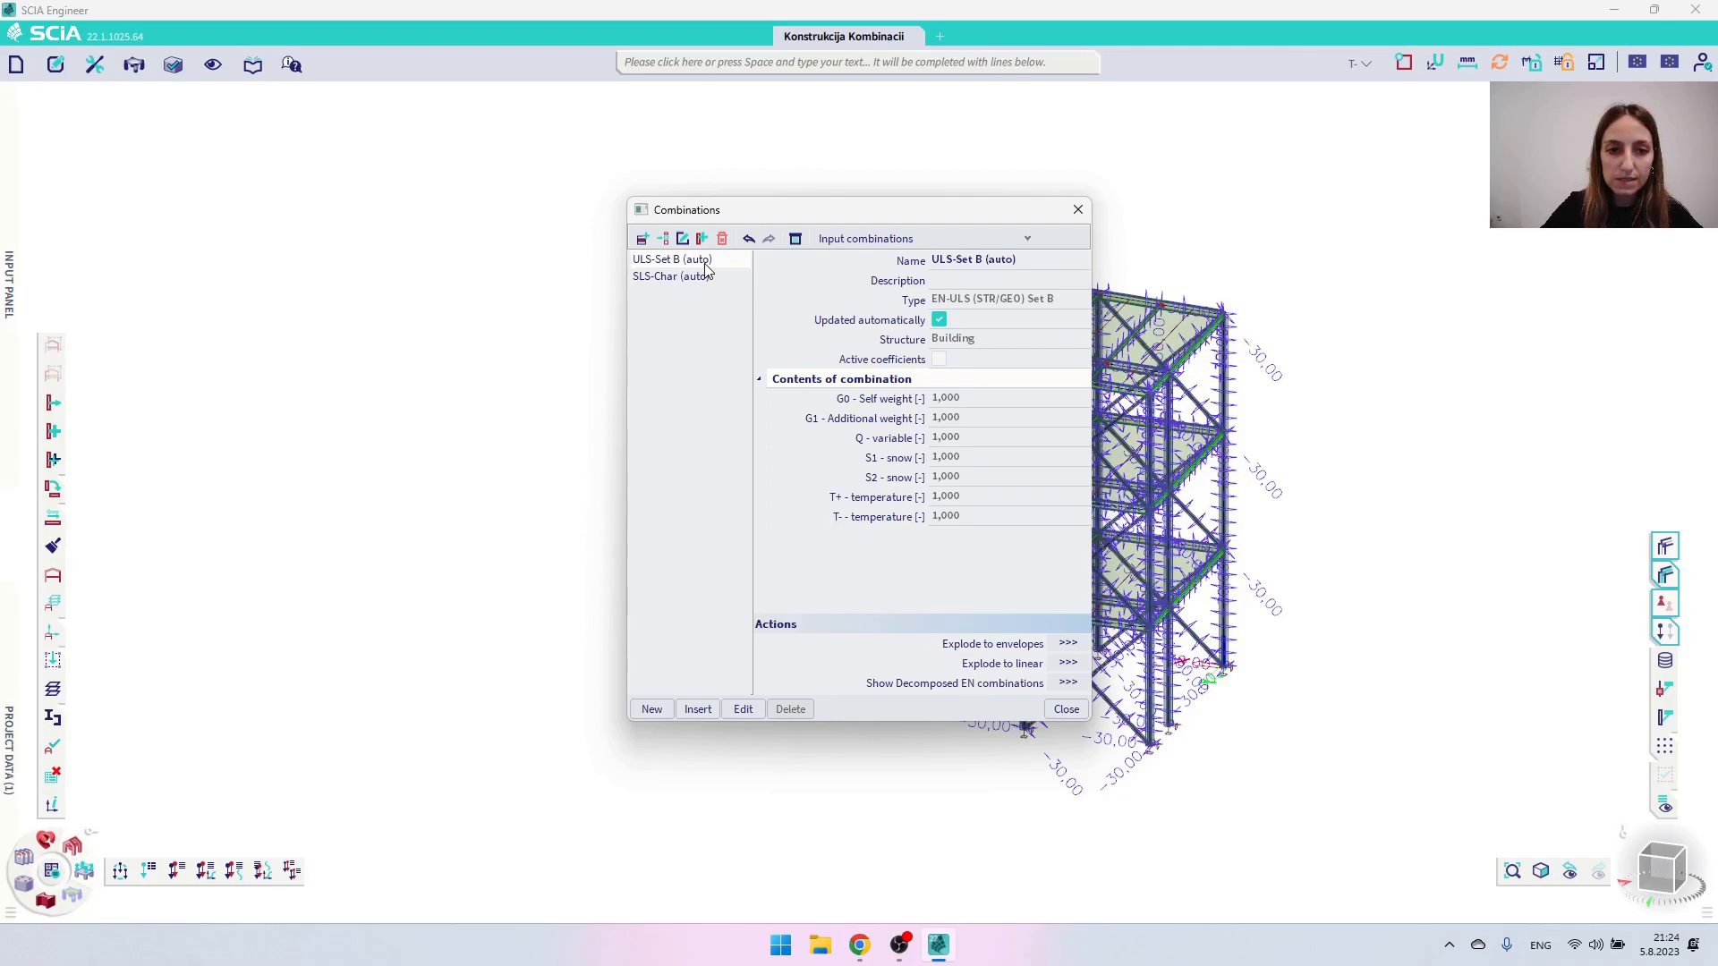
left_click(667, 278)
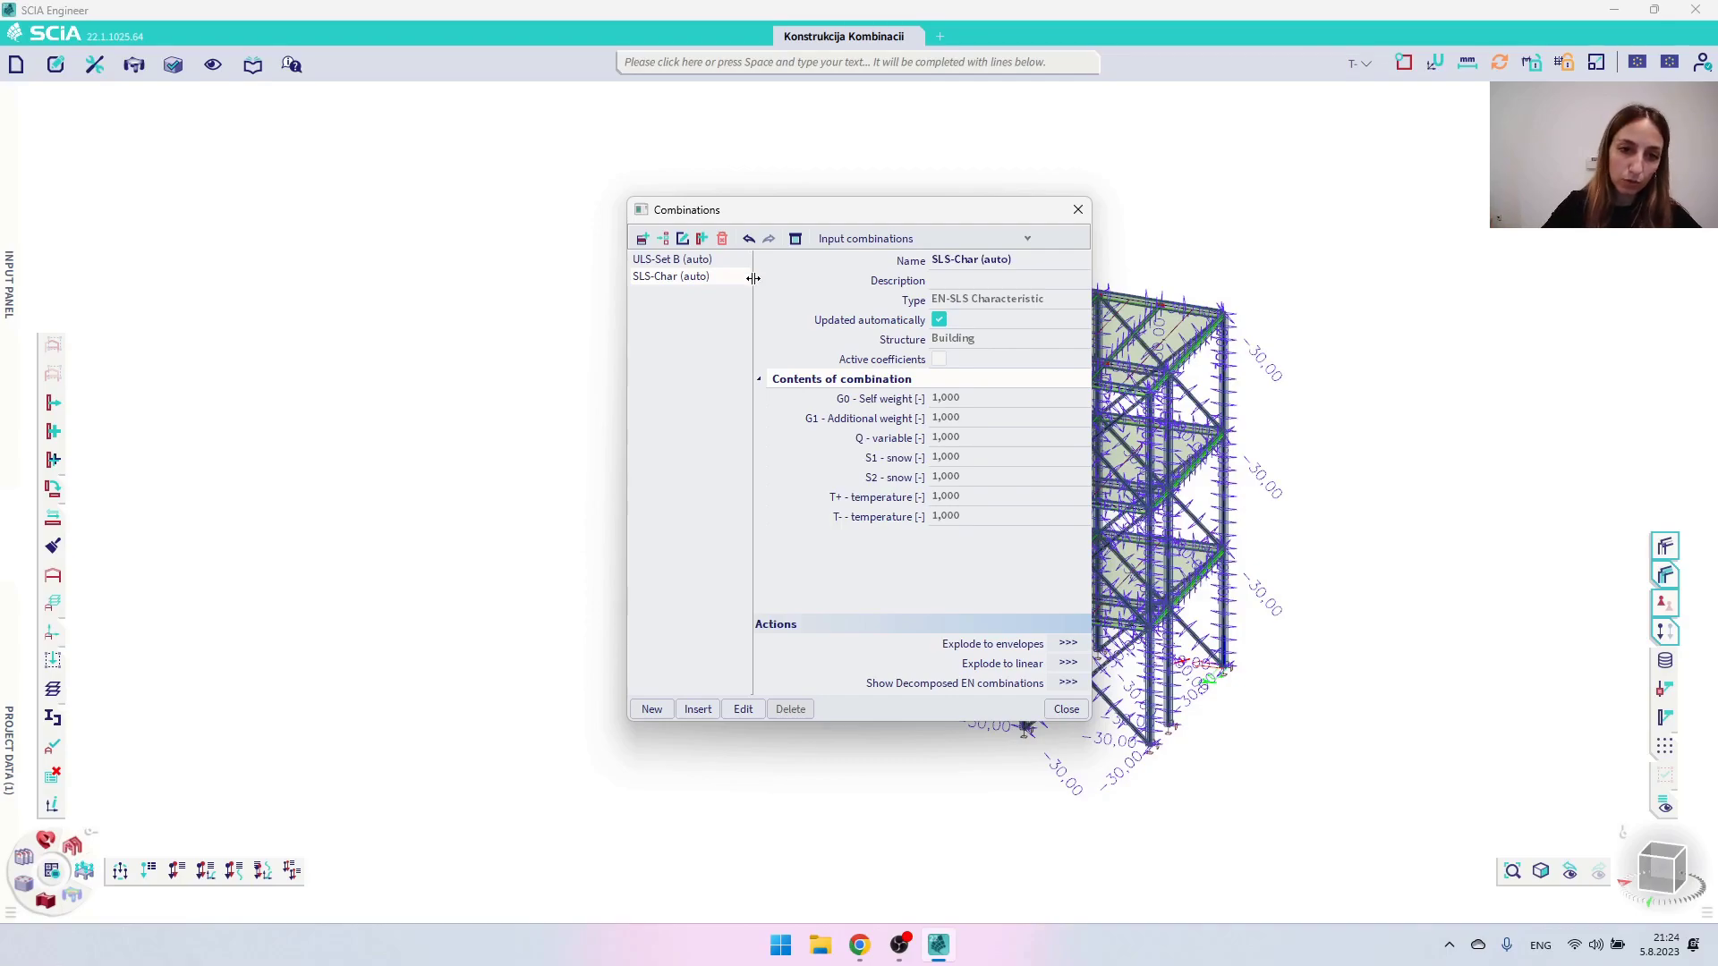
left_click(671, 259)
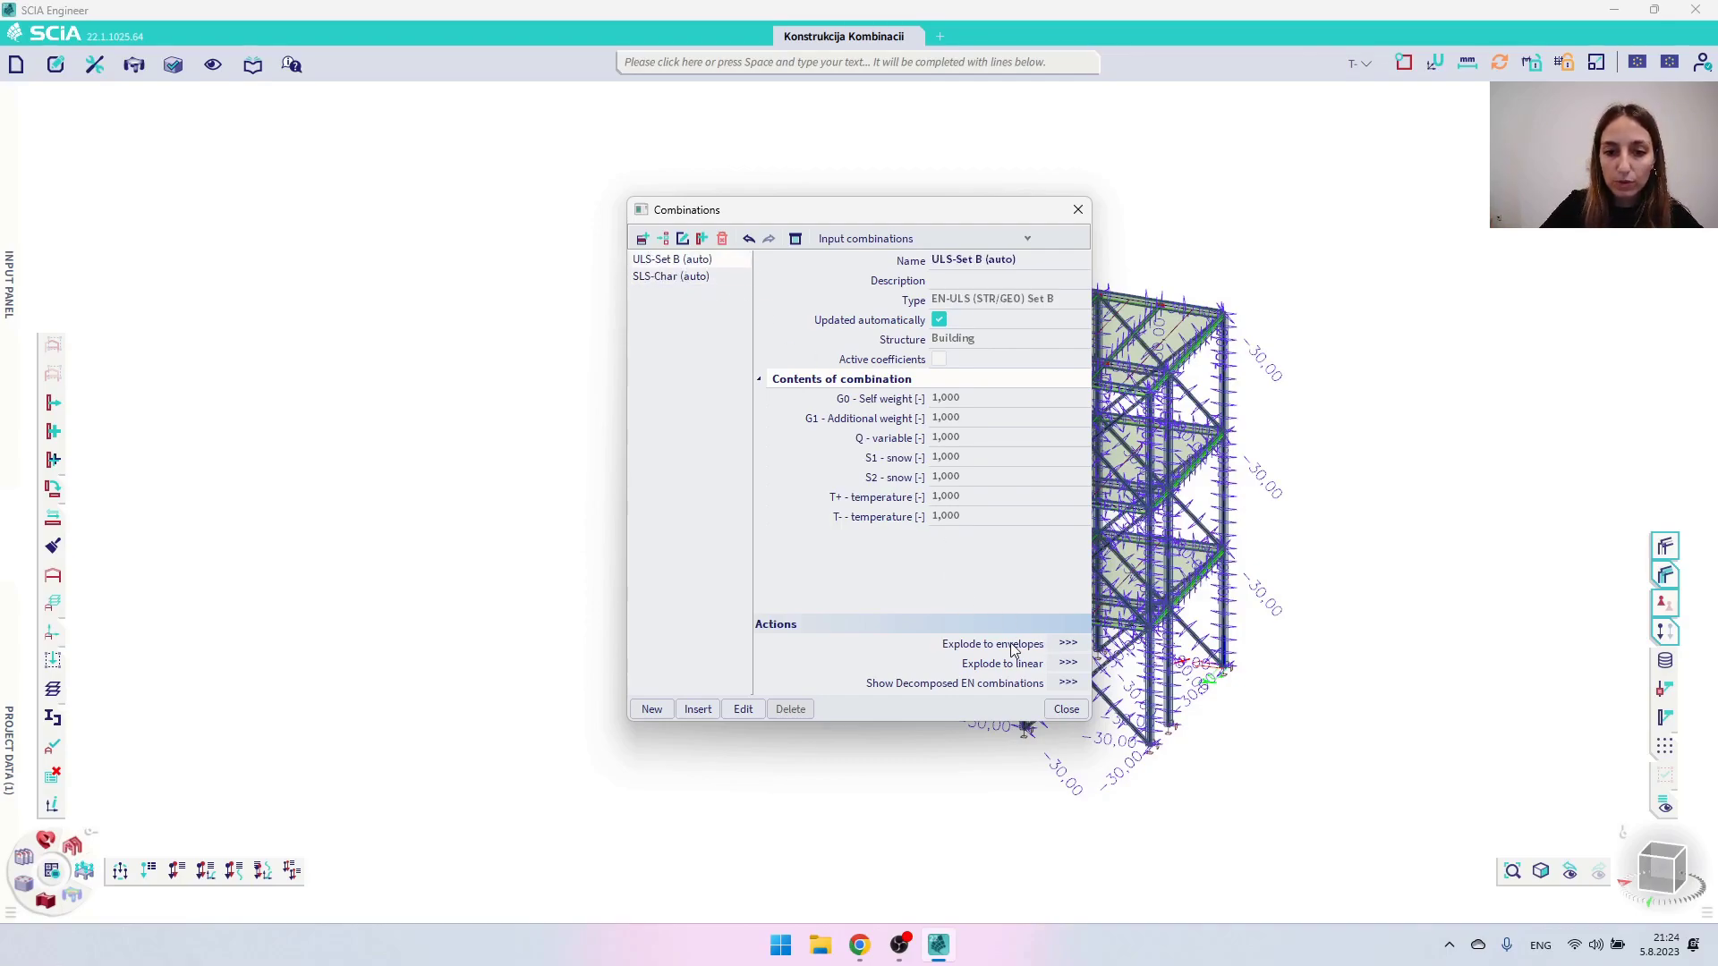
Explode ULS-Set B (auto) into eight envelope combinations, (auto)1 to (auto)8
left_click(1069, 644)
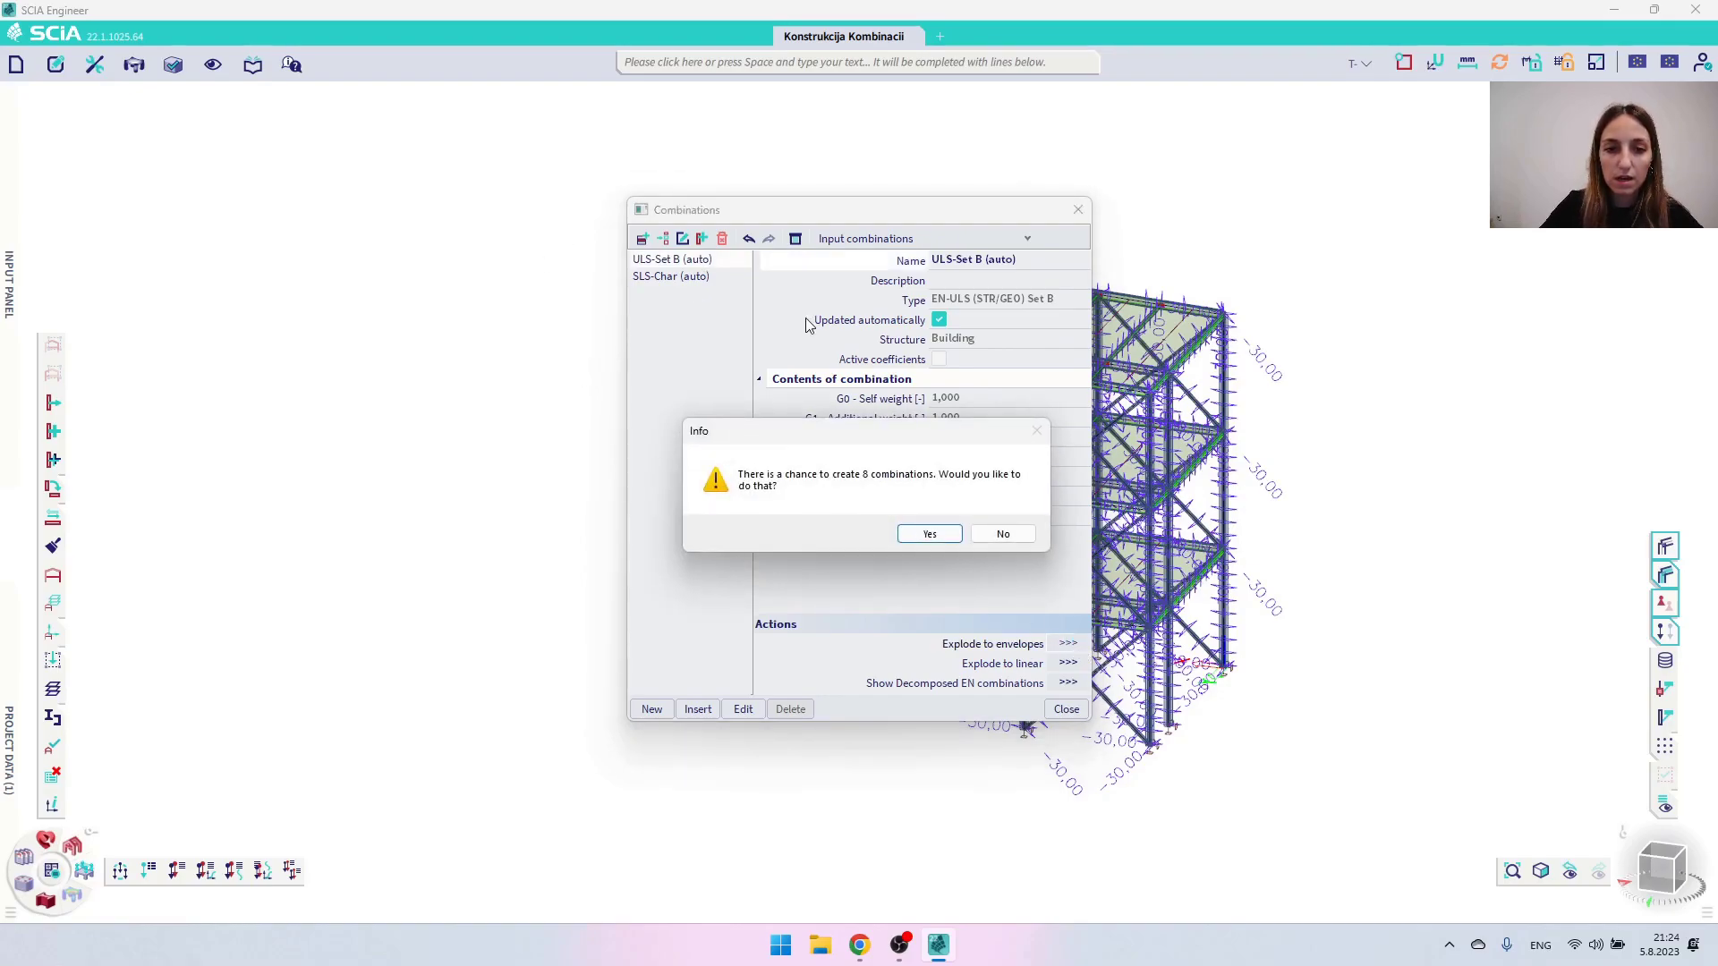
left_click_drag(862, 430, 930, 361)
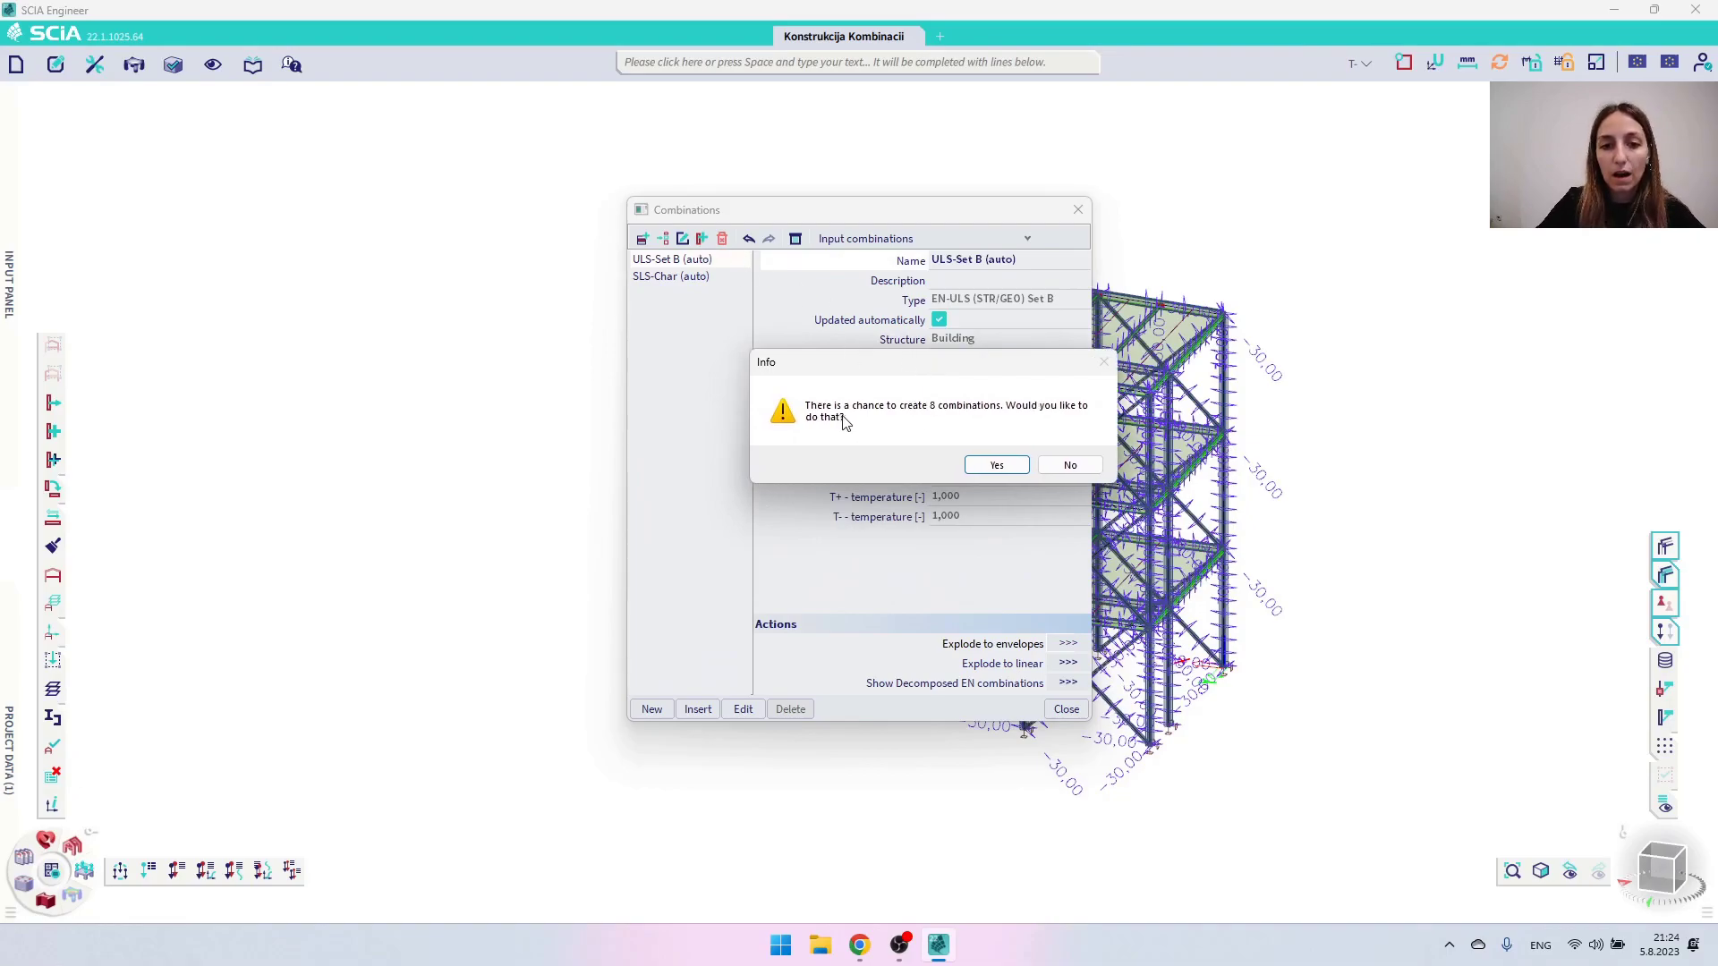
left_click(996, 466)
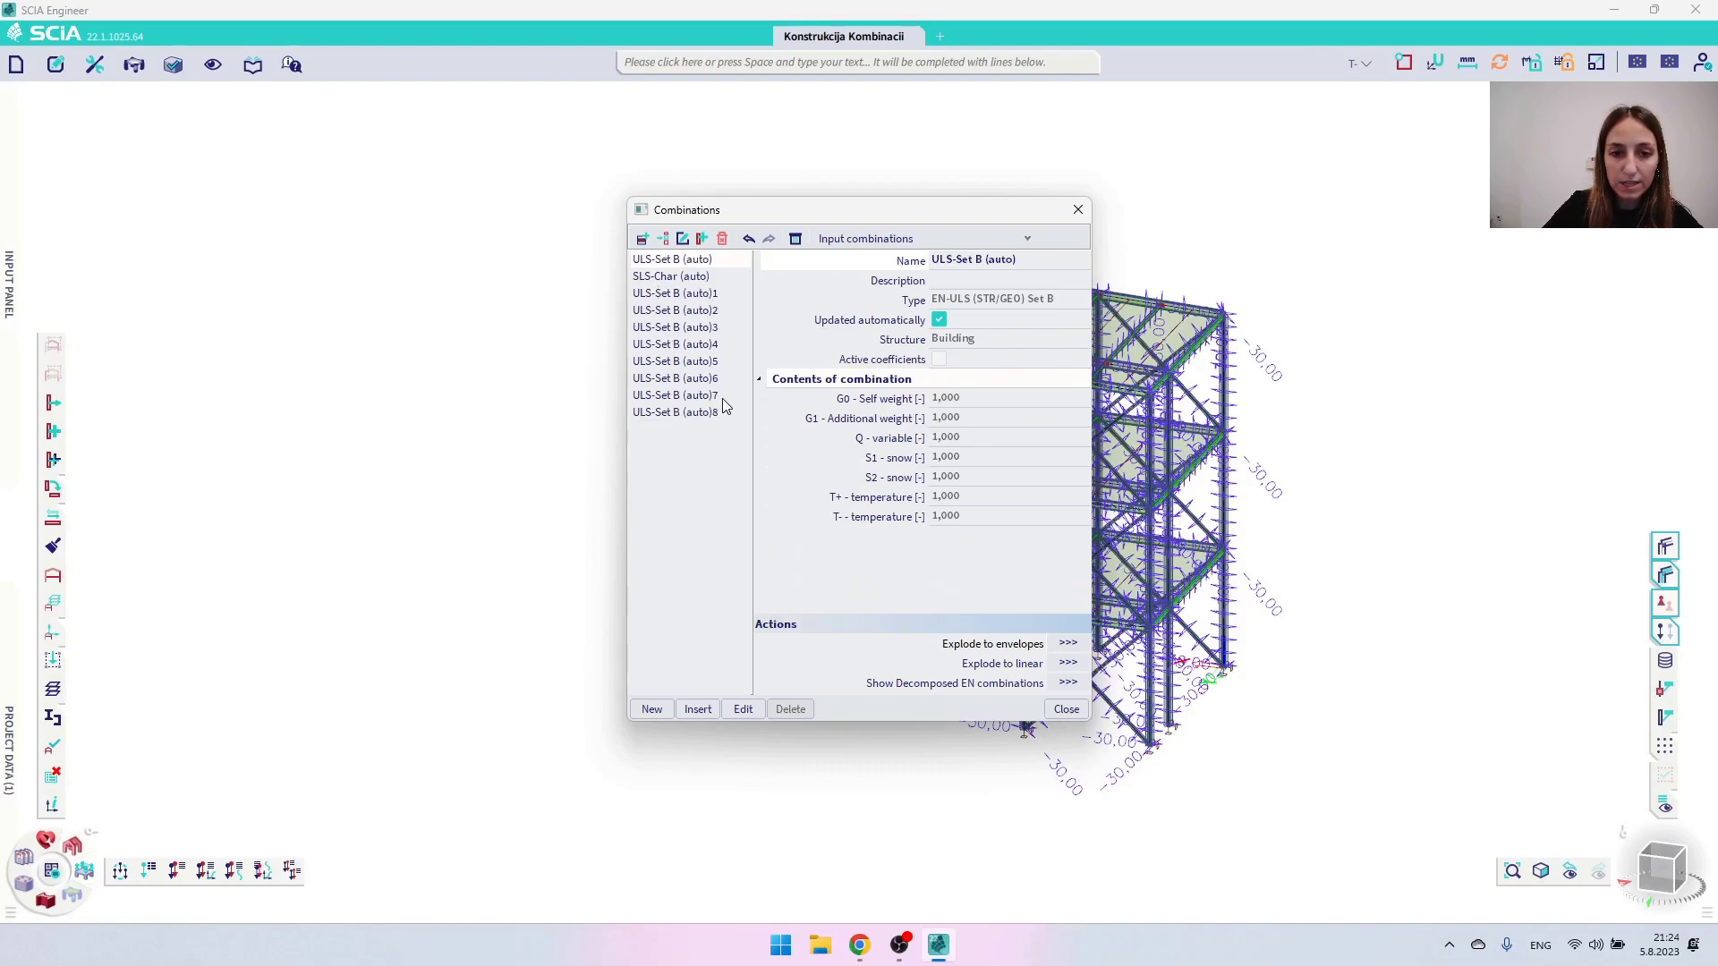
left_click(697, 297)
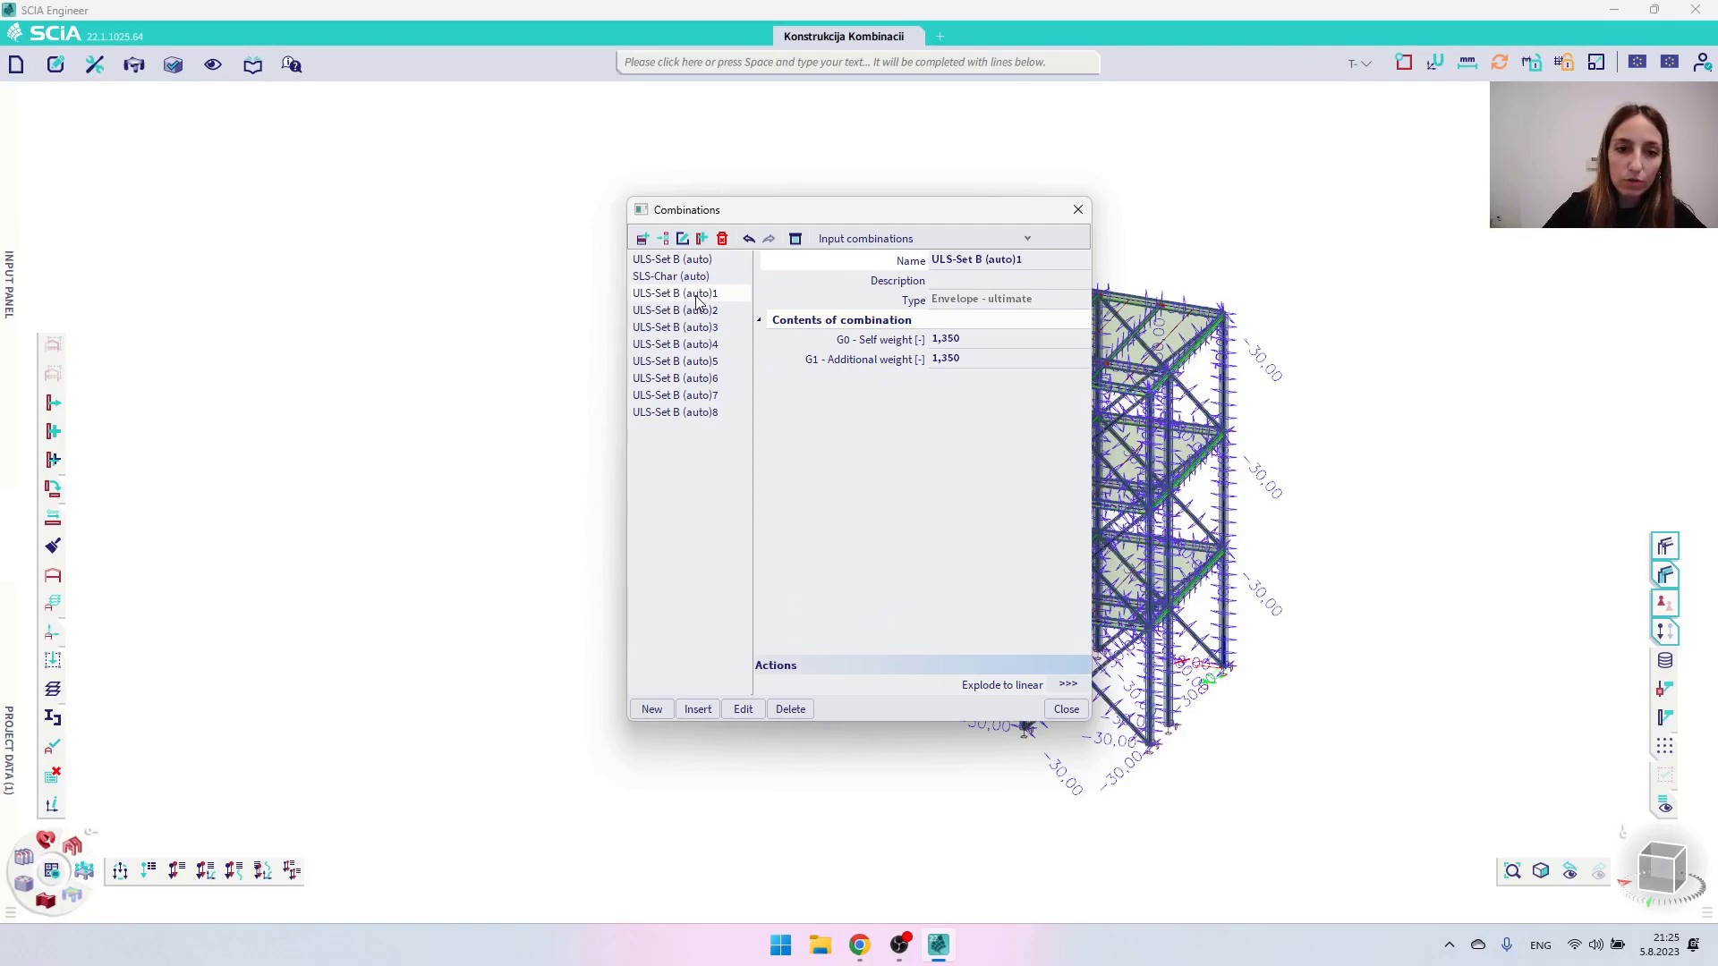
key("Down")
left_click(696, 297)
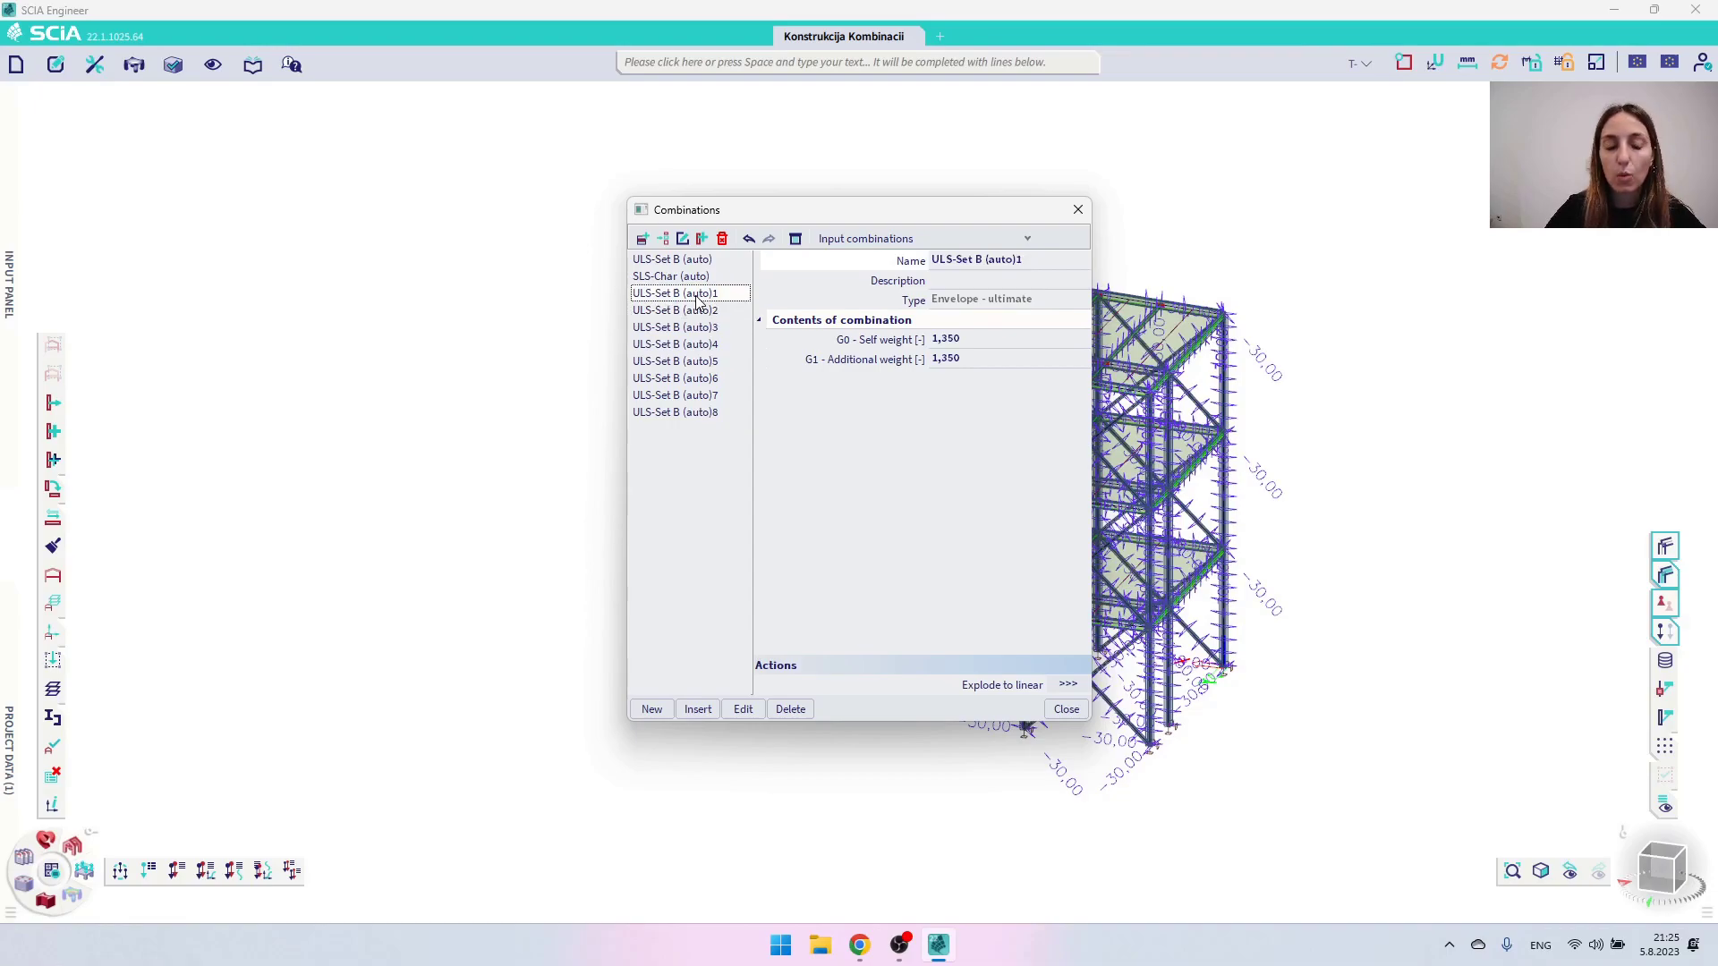
key("Down")
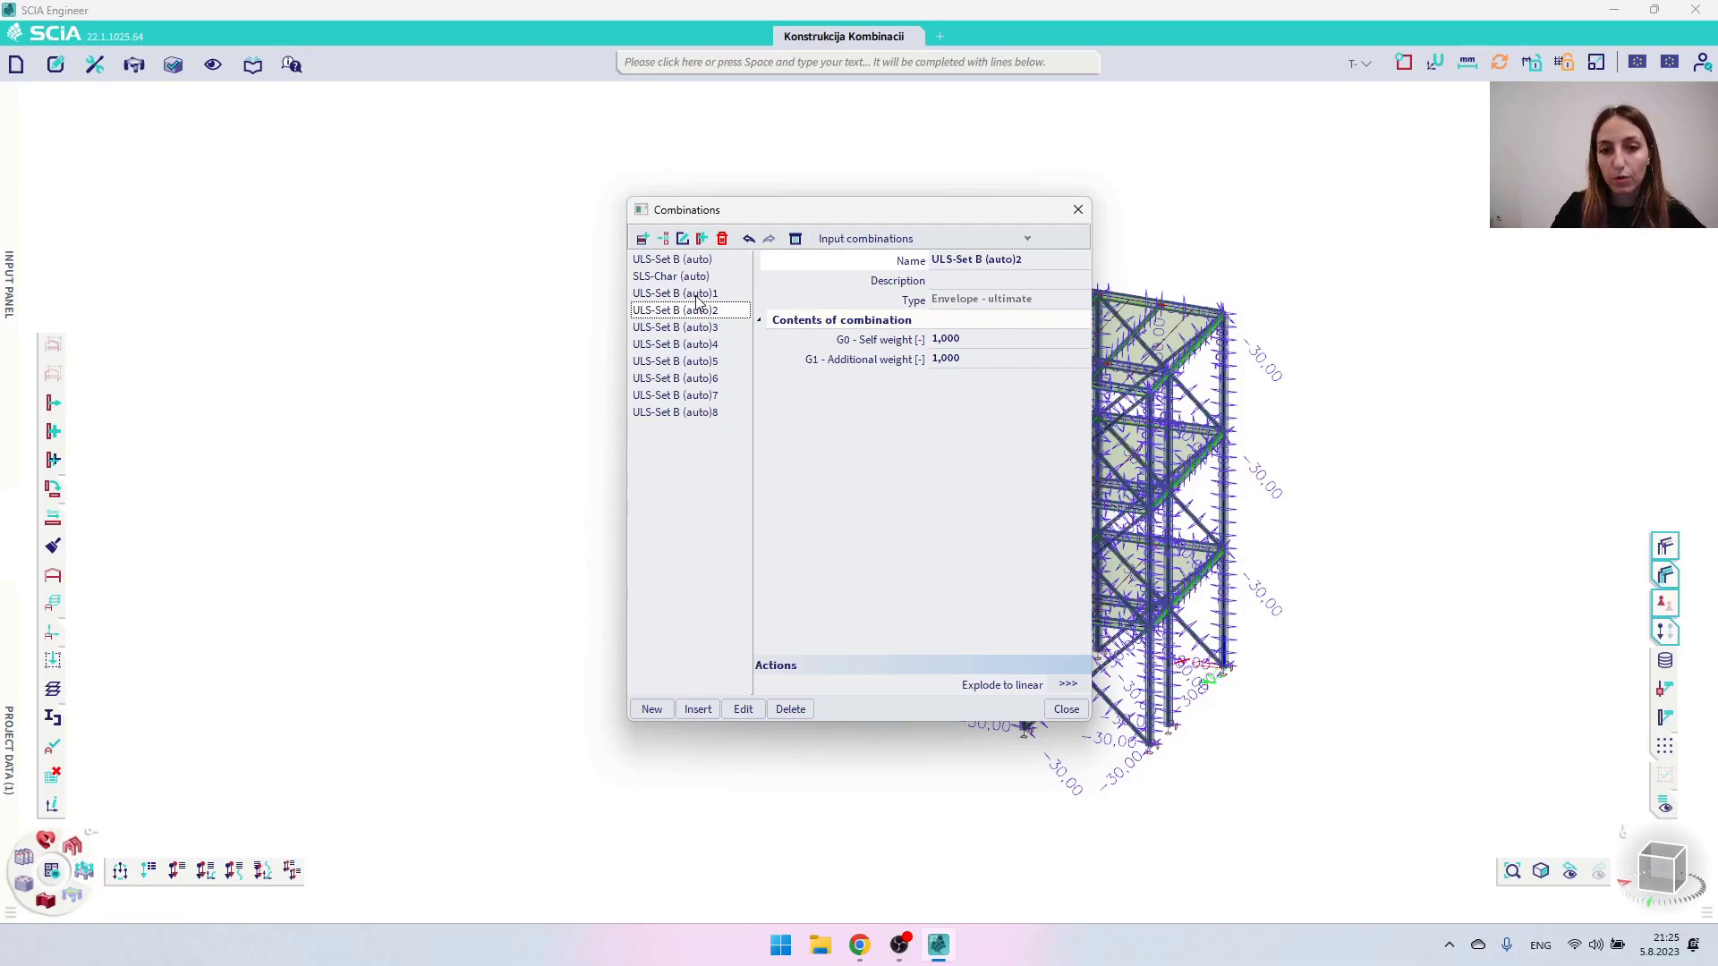
key("Down")
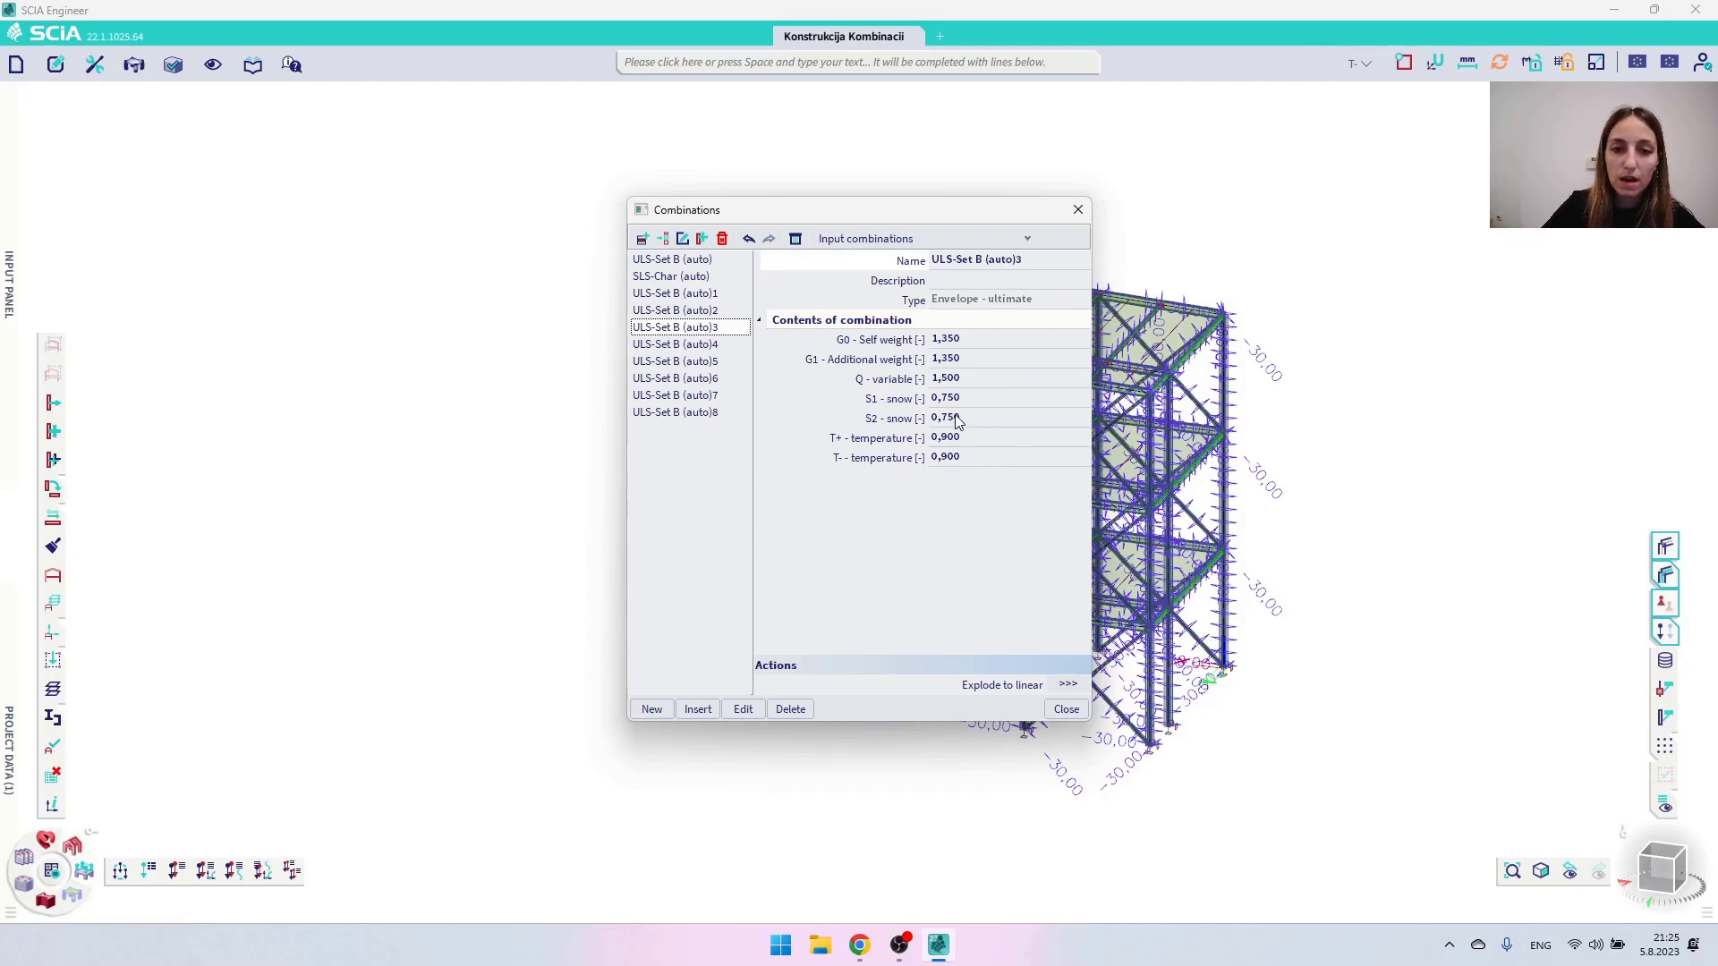
left_click(681, 347)
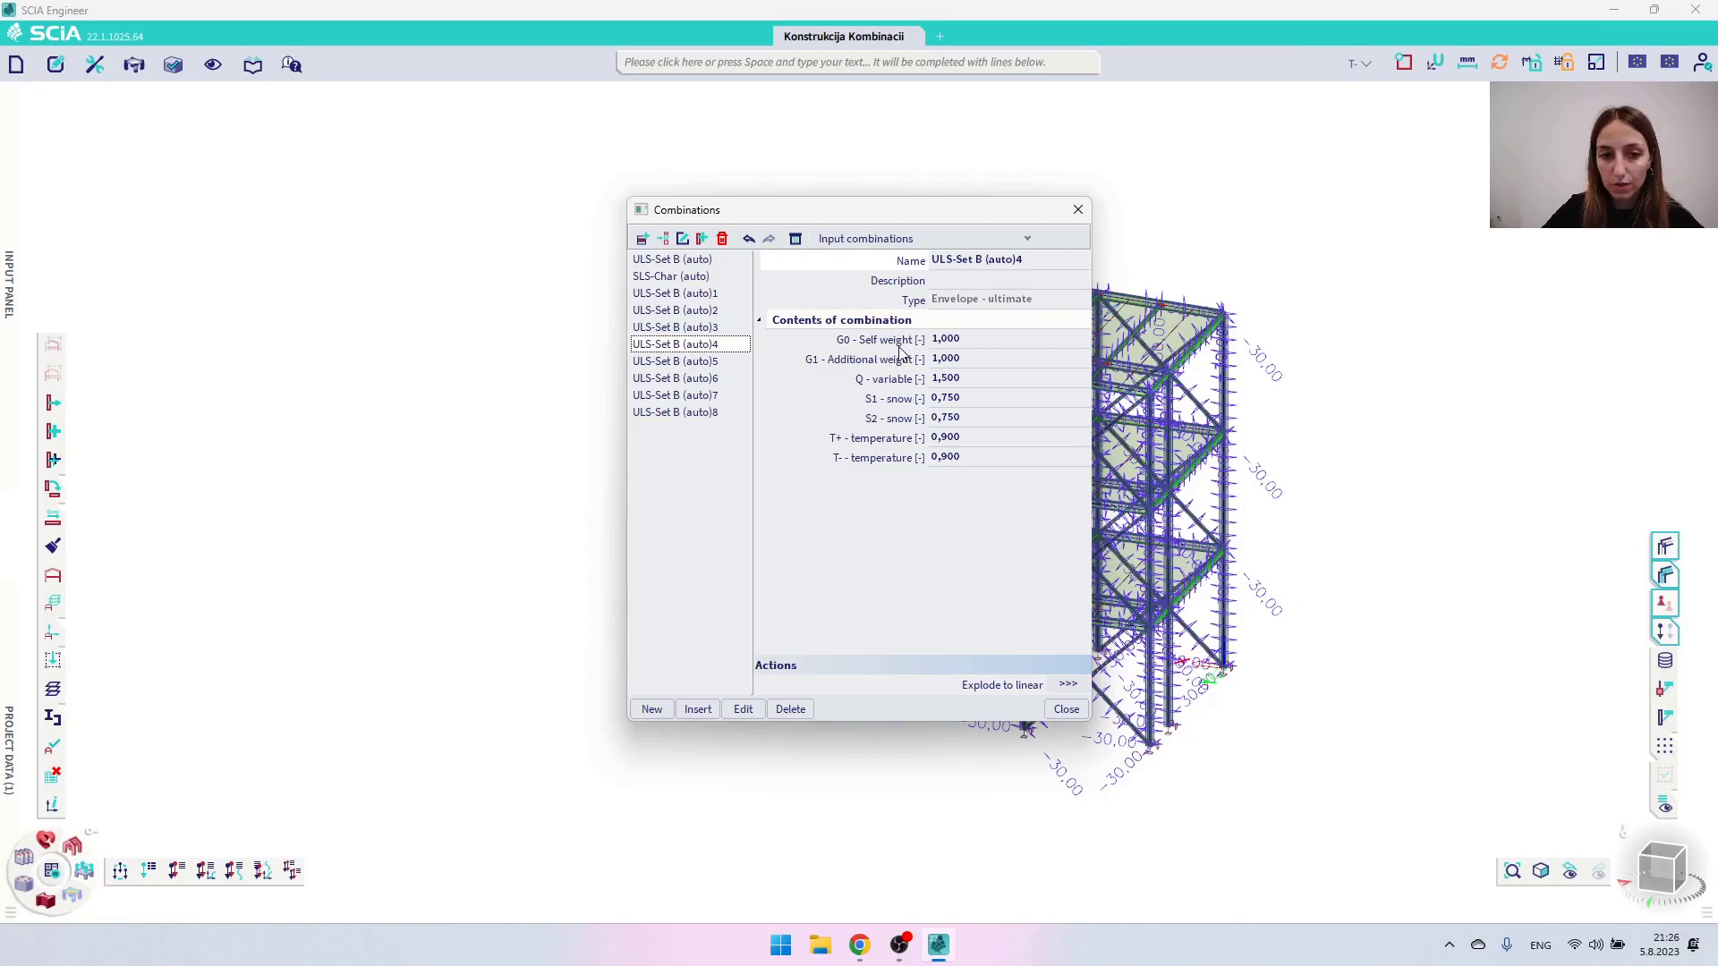
left_click(677, 362)
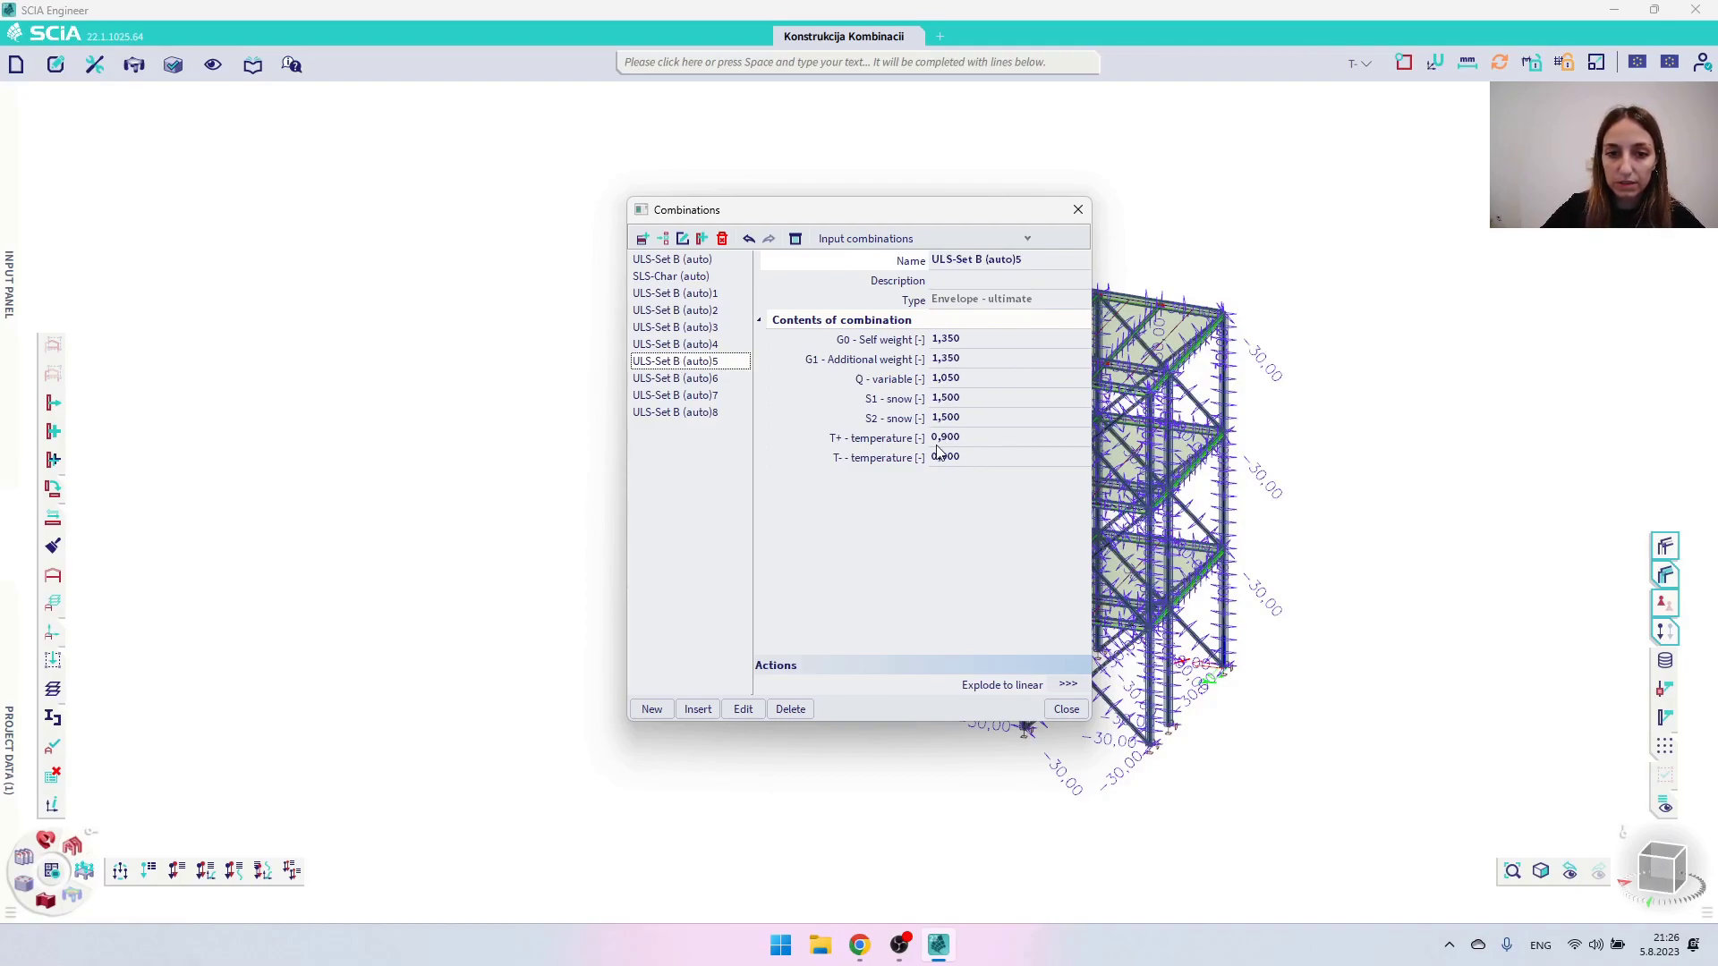
left_click(683, 380)
key("Down")
key("Down")
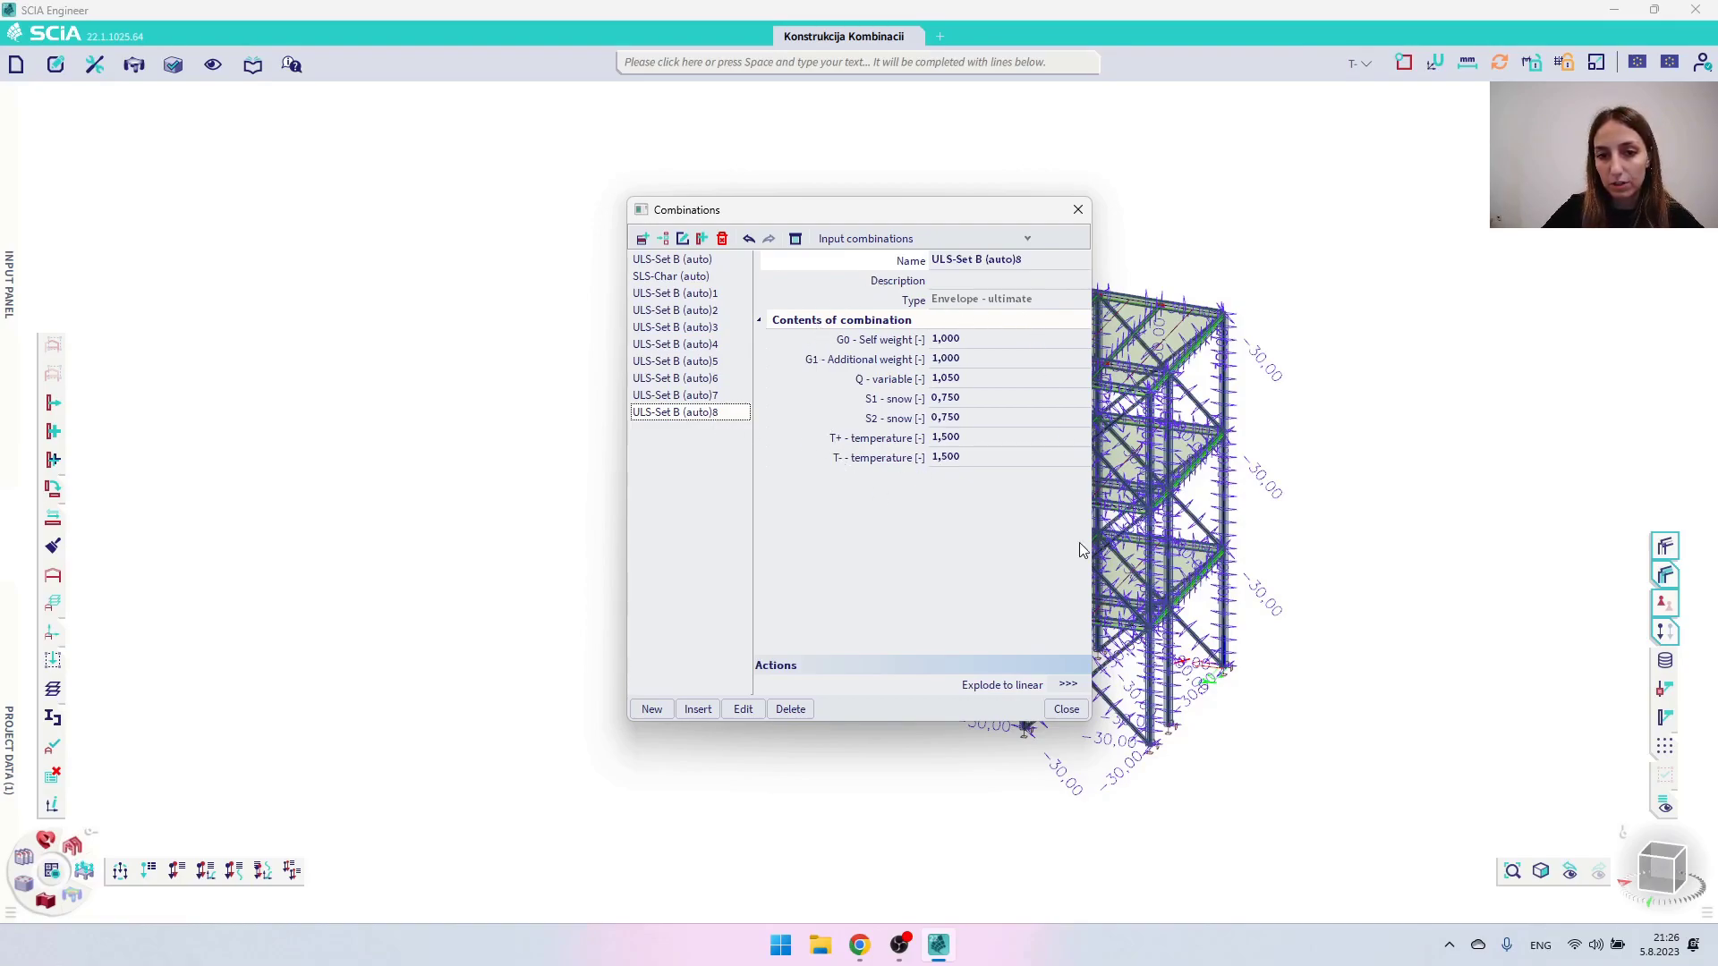
Explode the envelopes into 18 linear combinations and inspect (auto)9 to (auto)13
left_click(1071, 687)
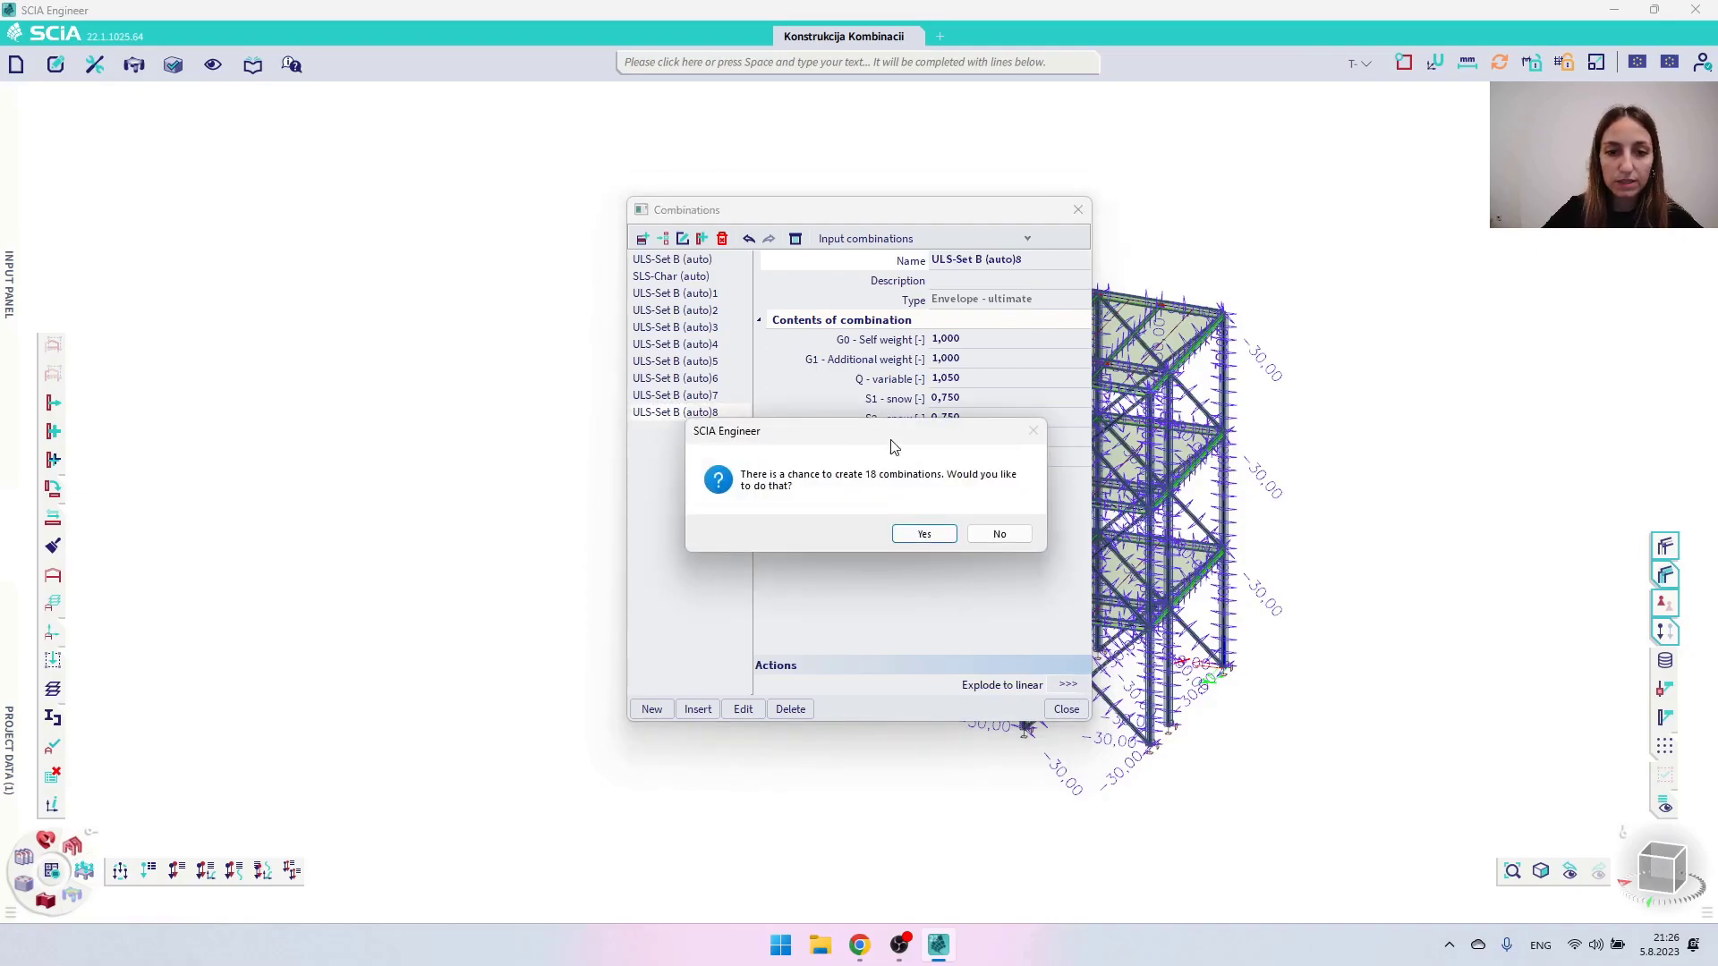
left_click(923, 535)
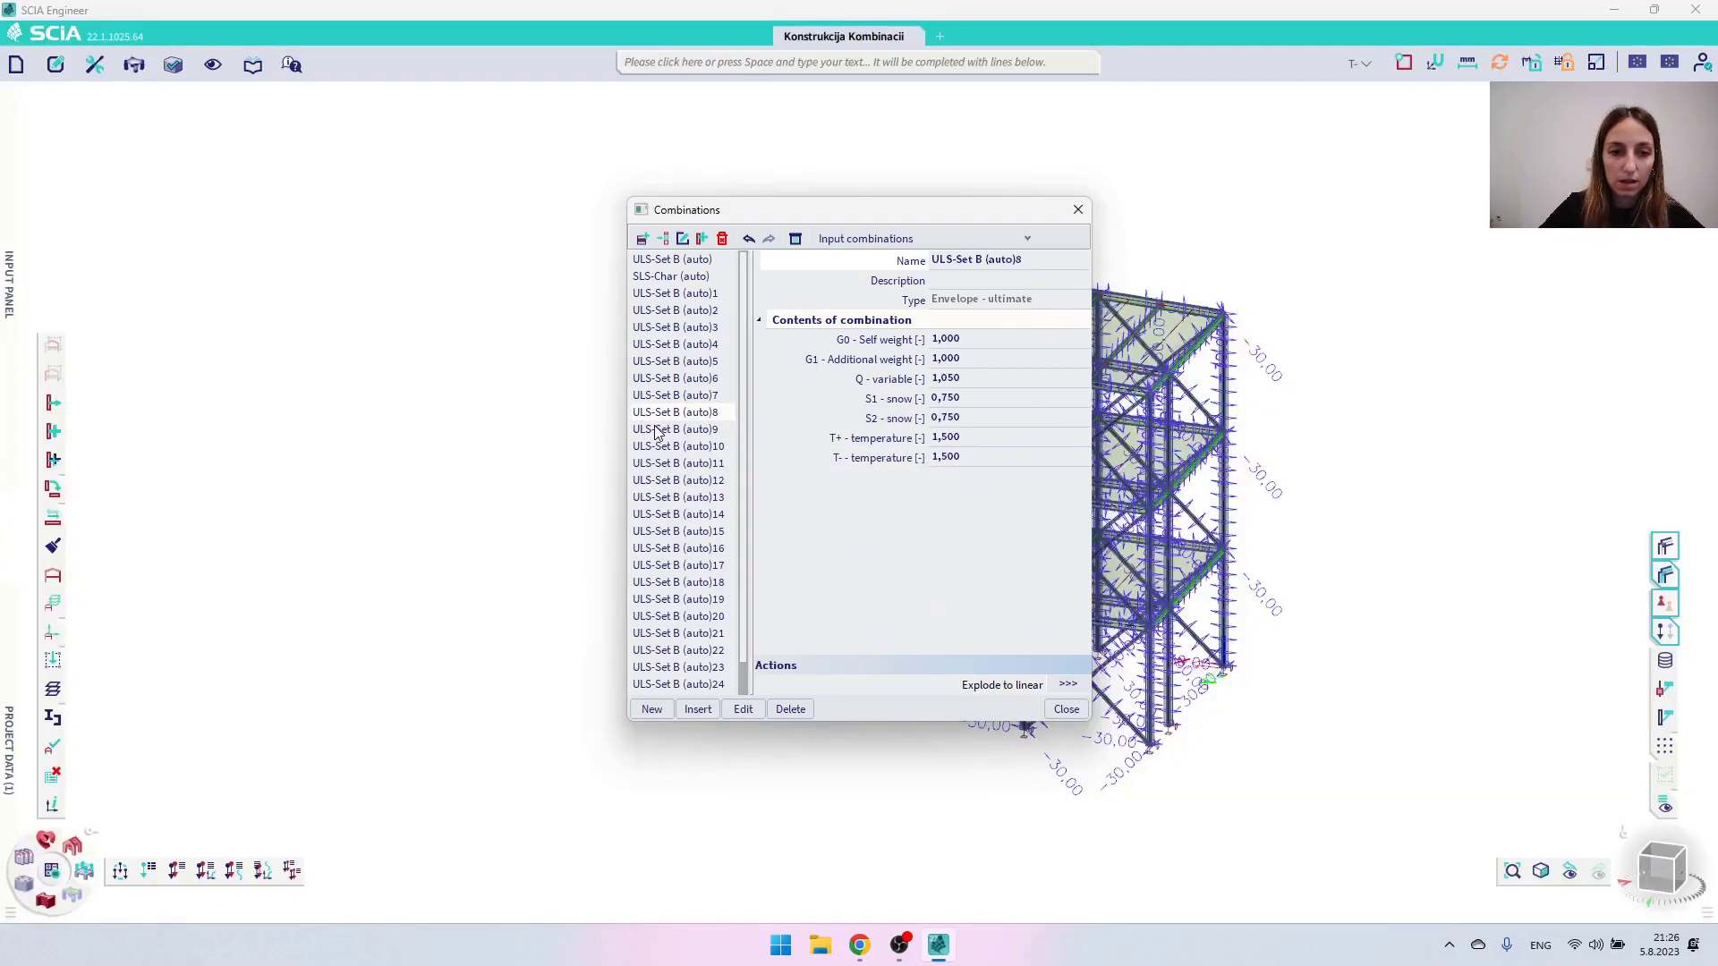
left_click(656, 431)
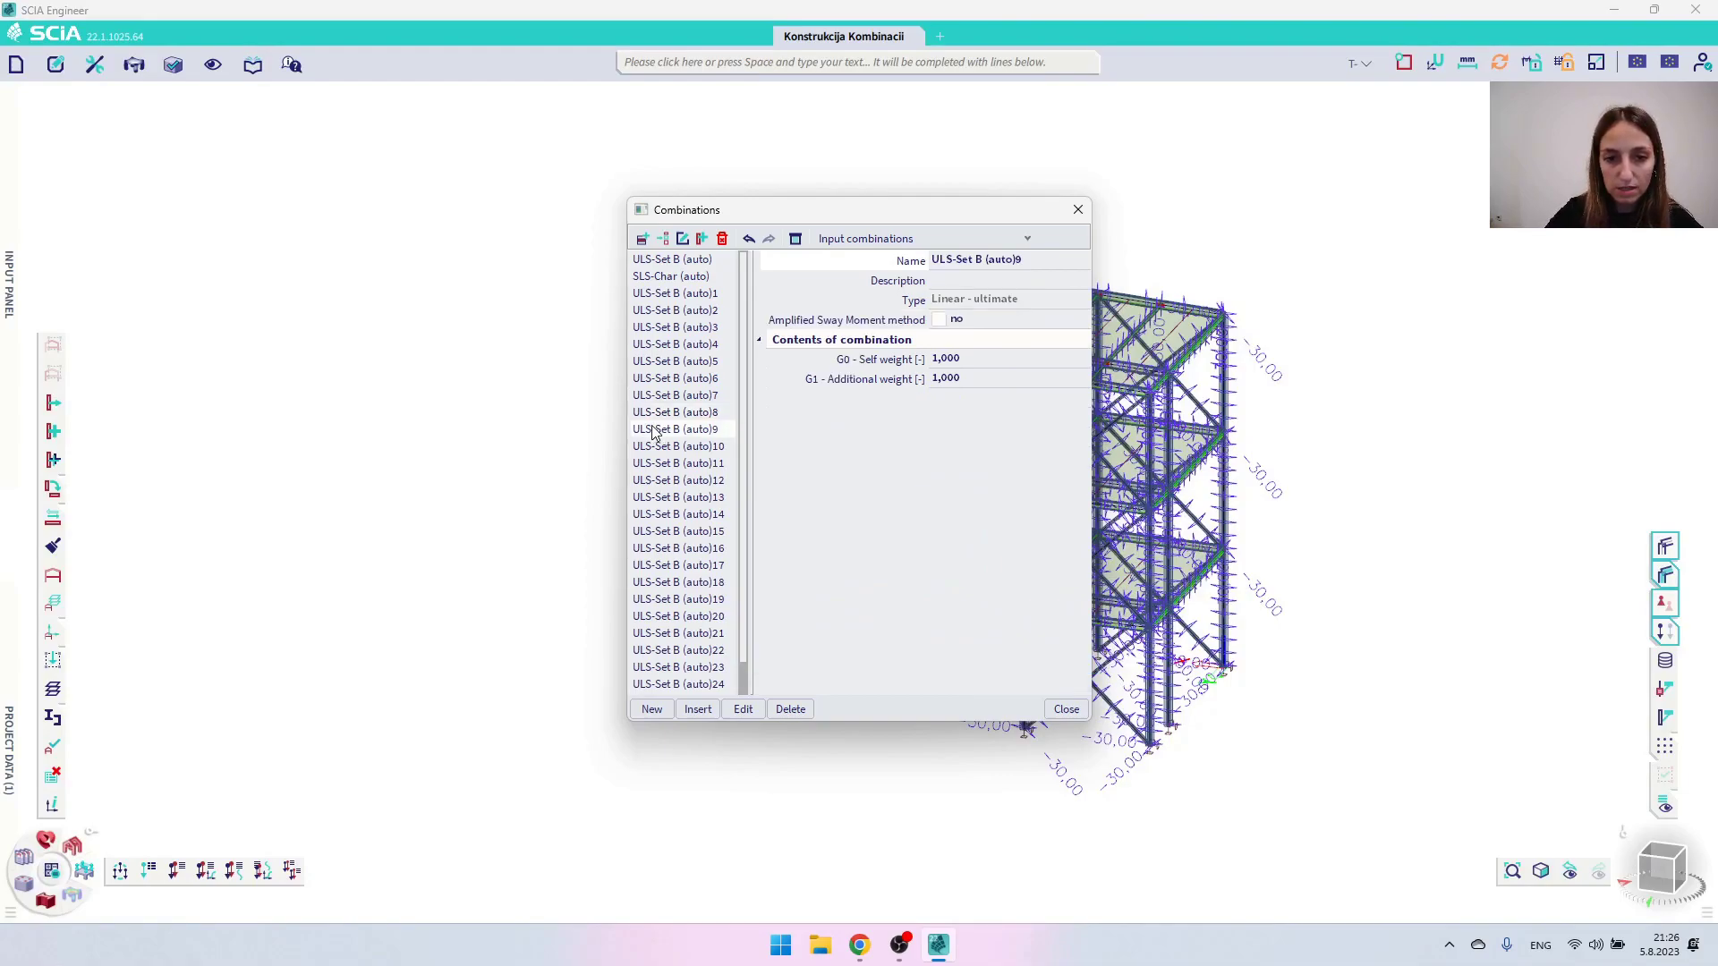
key("Down")
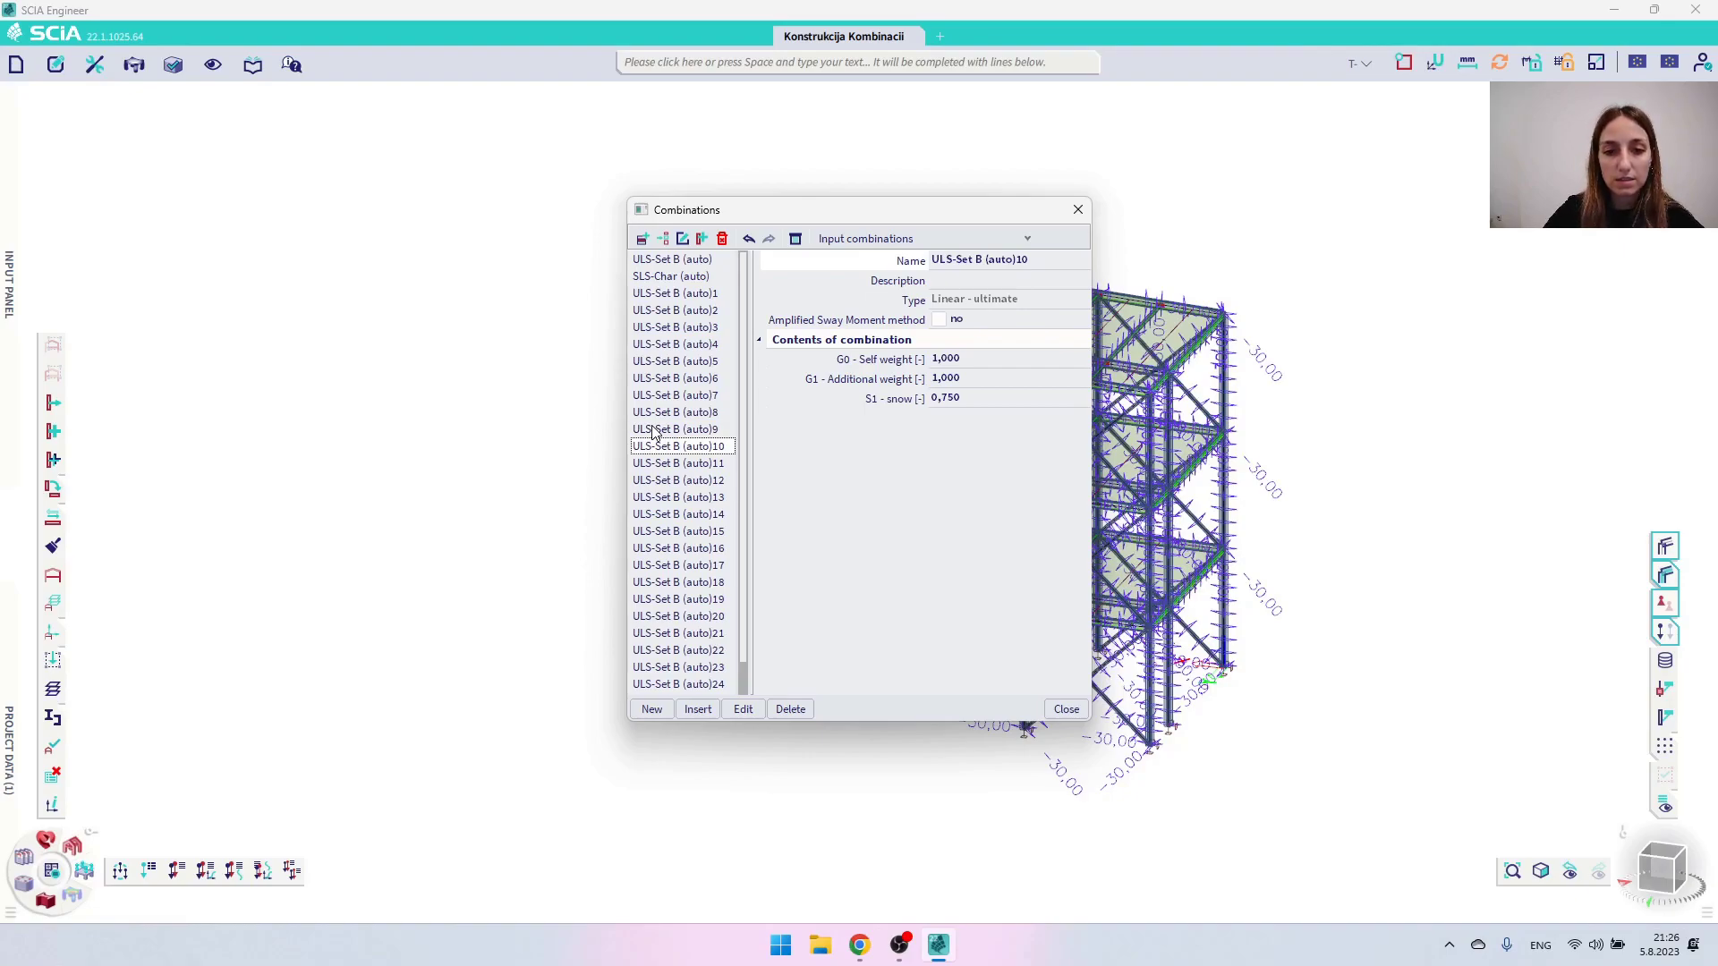
key("Down")
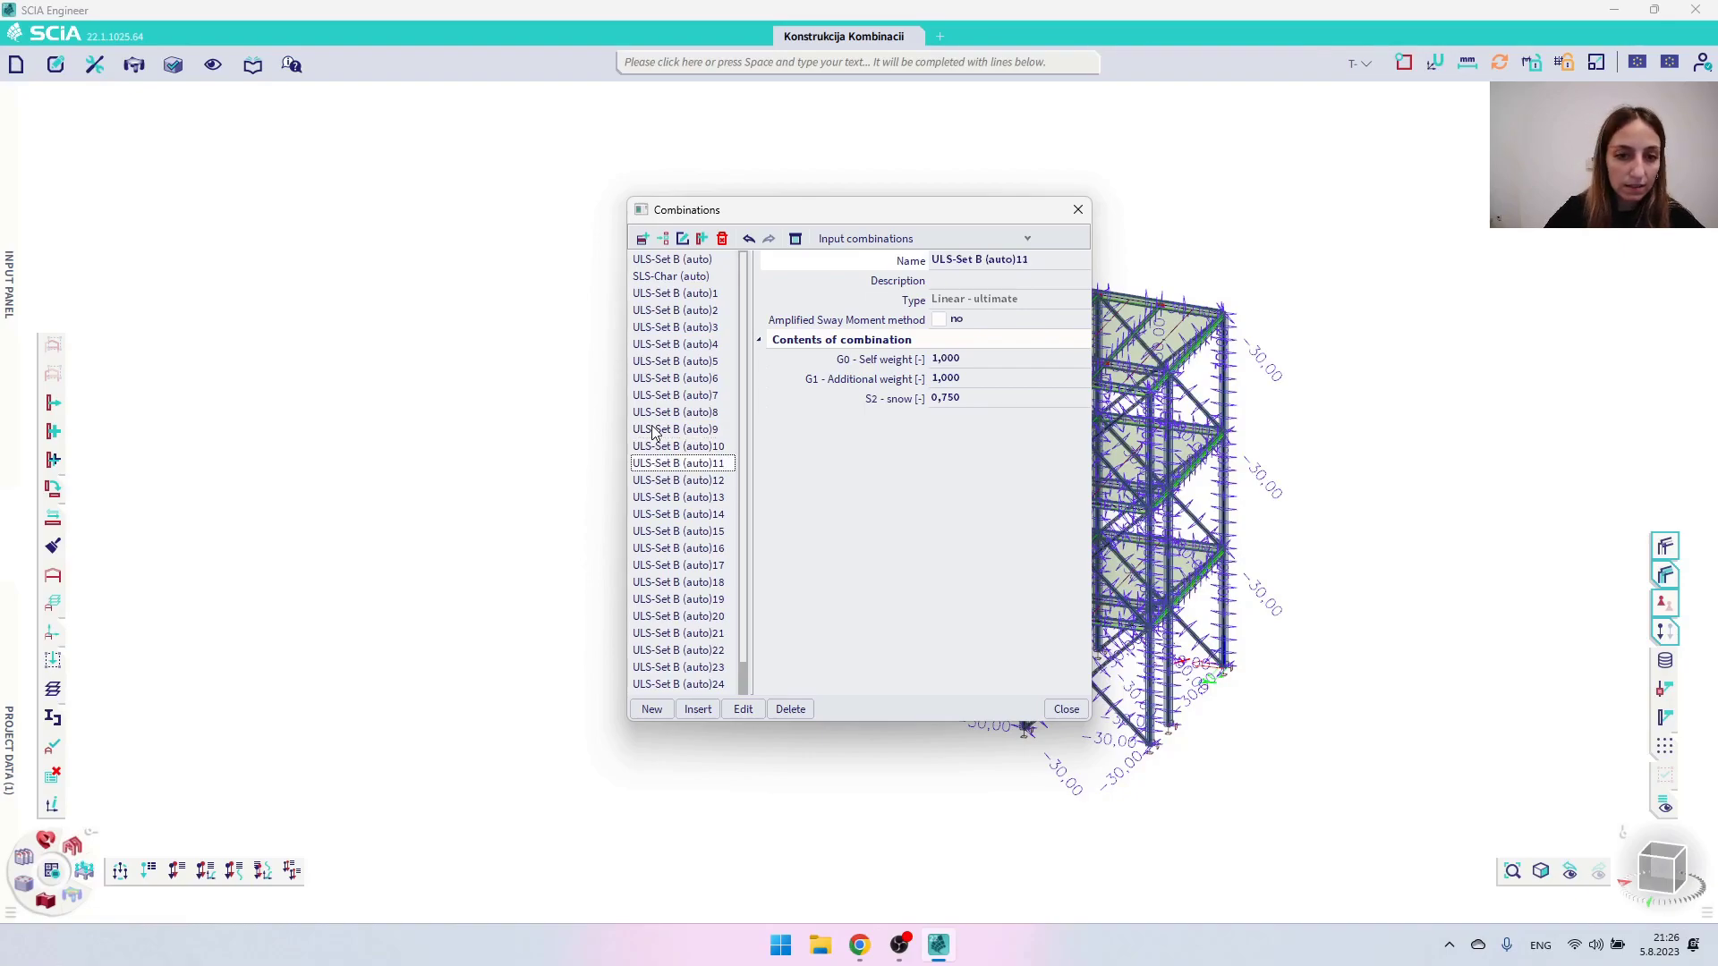
key("Down")
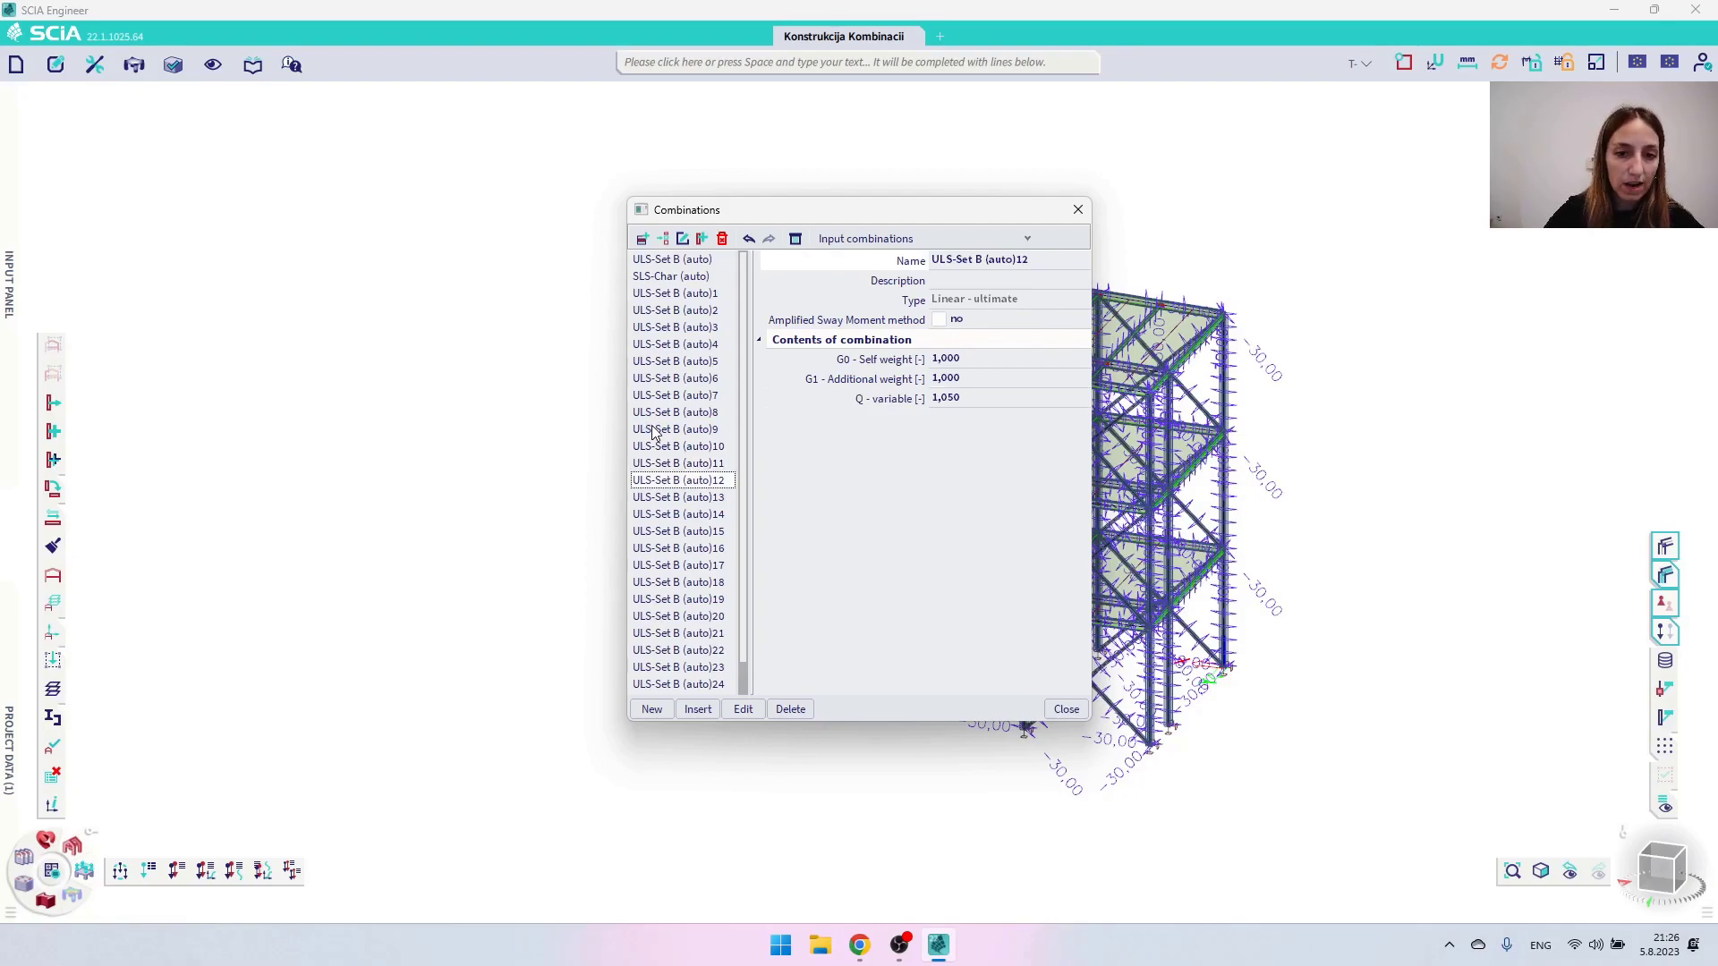
key("Down")
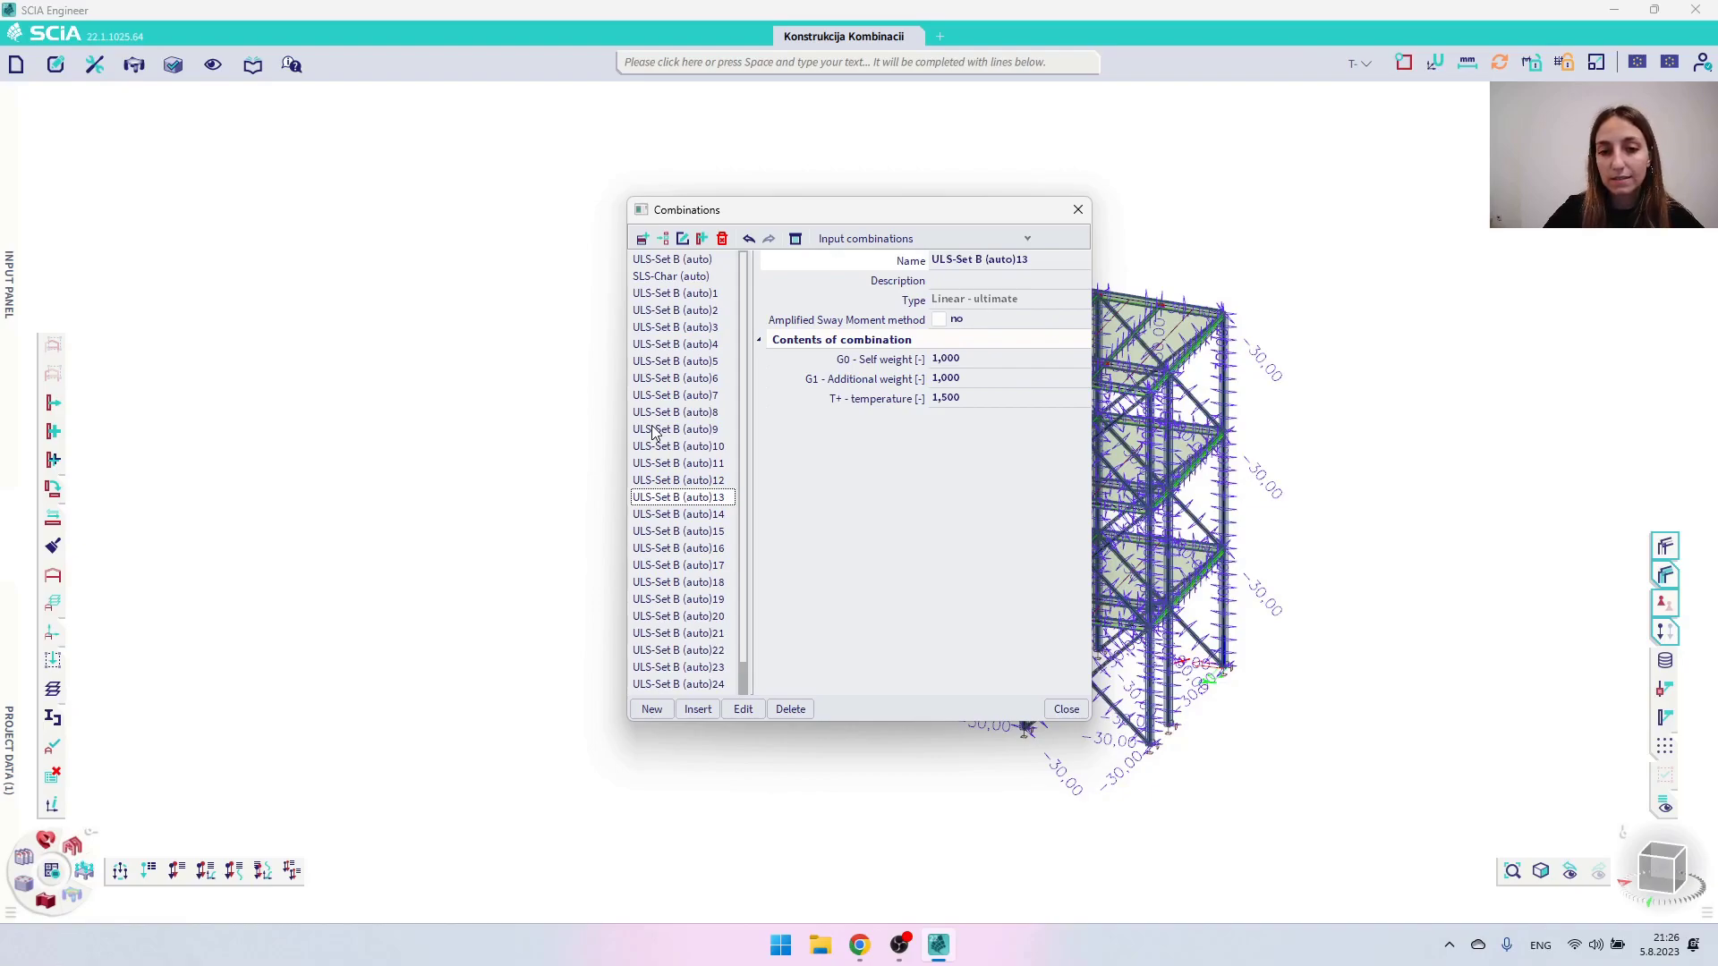
Inspect linear combinations (auto)16 through (auto)26 and select the whole exploded range
key("Down")
key("Down")
key("Down")
key("Down")
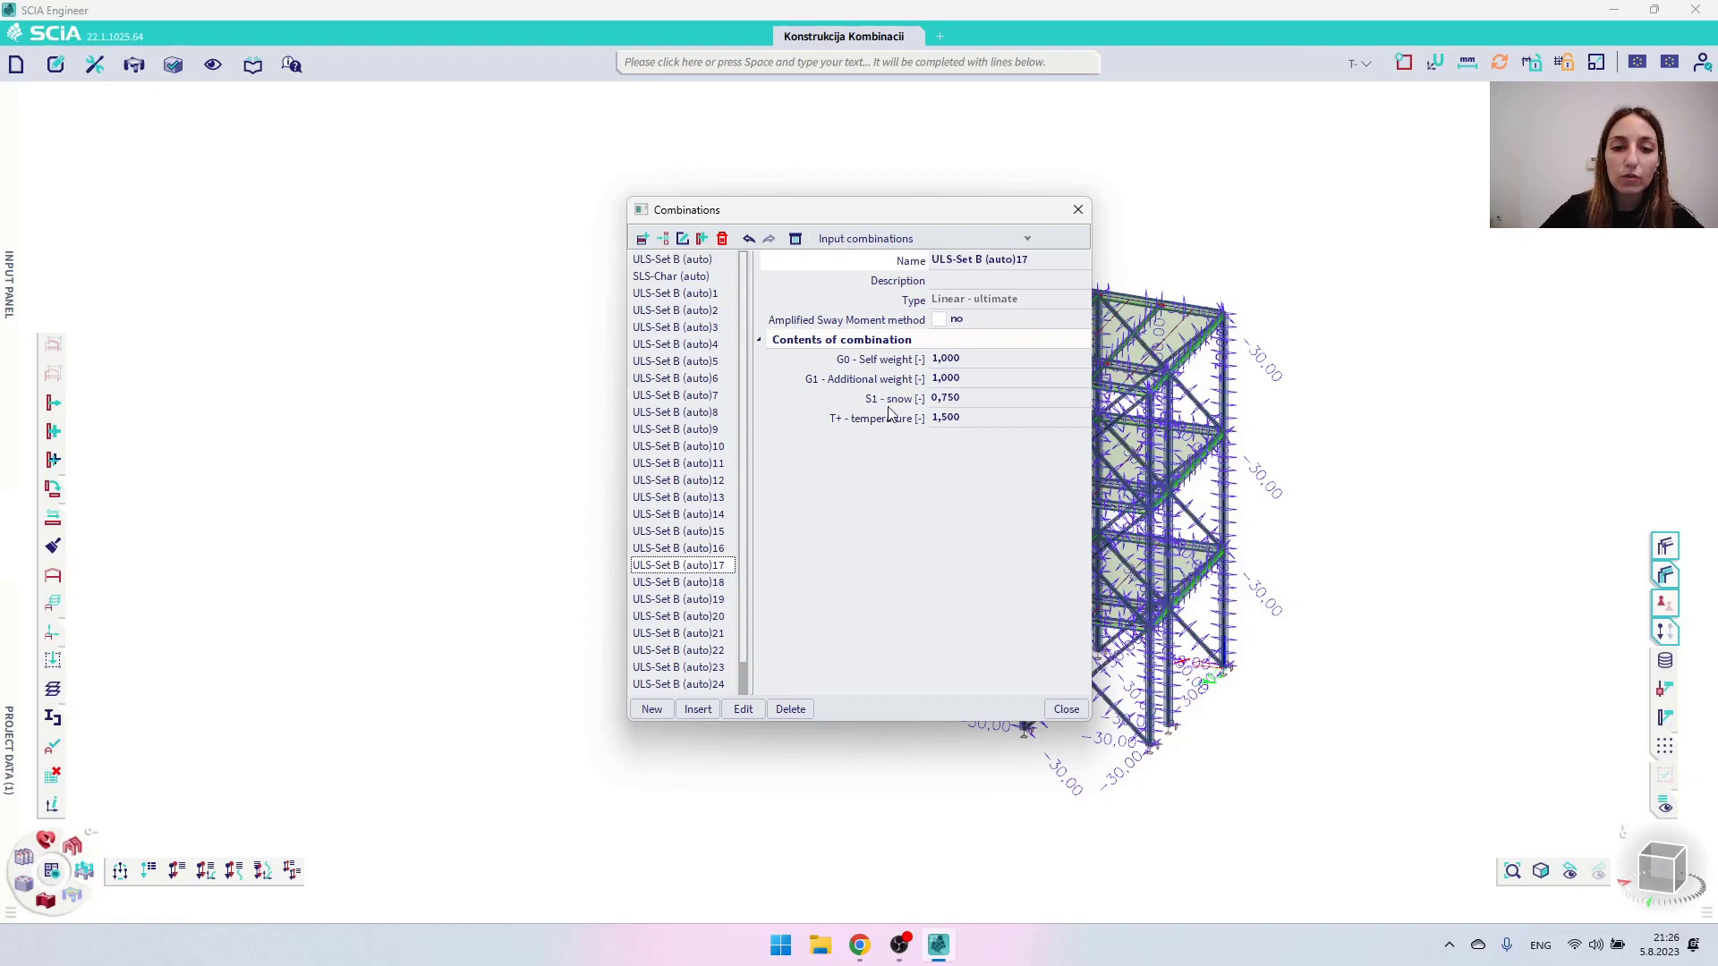
scroll(680, 617, "down", 1)
left_click(677, 601)
left_click(685, 634)
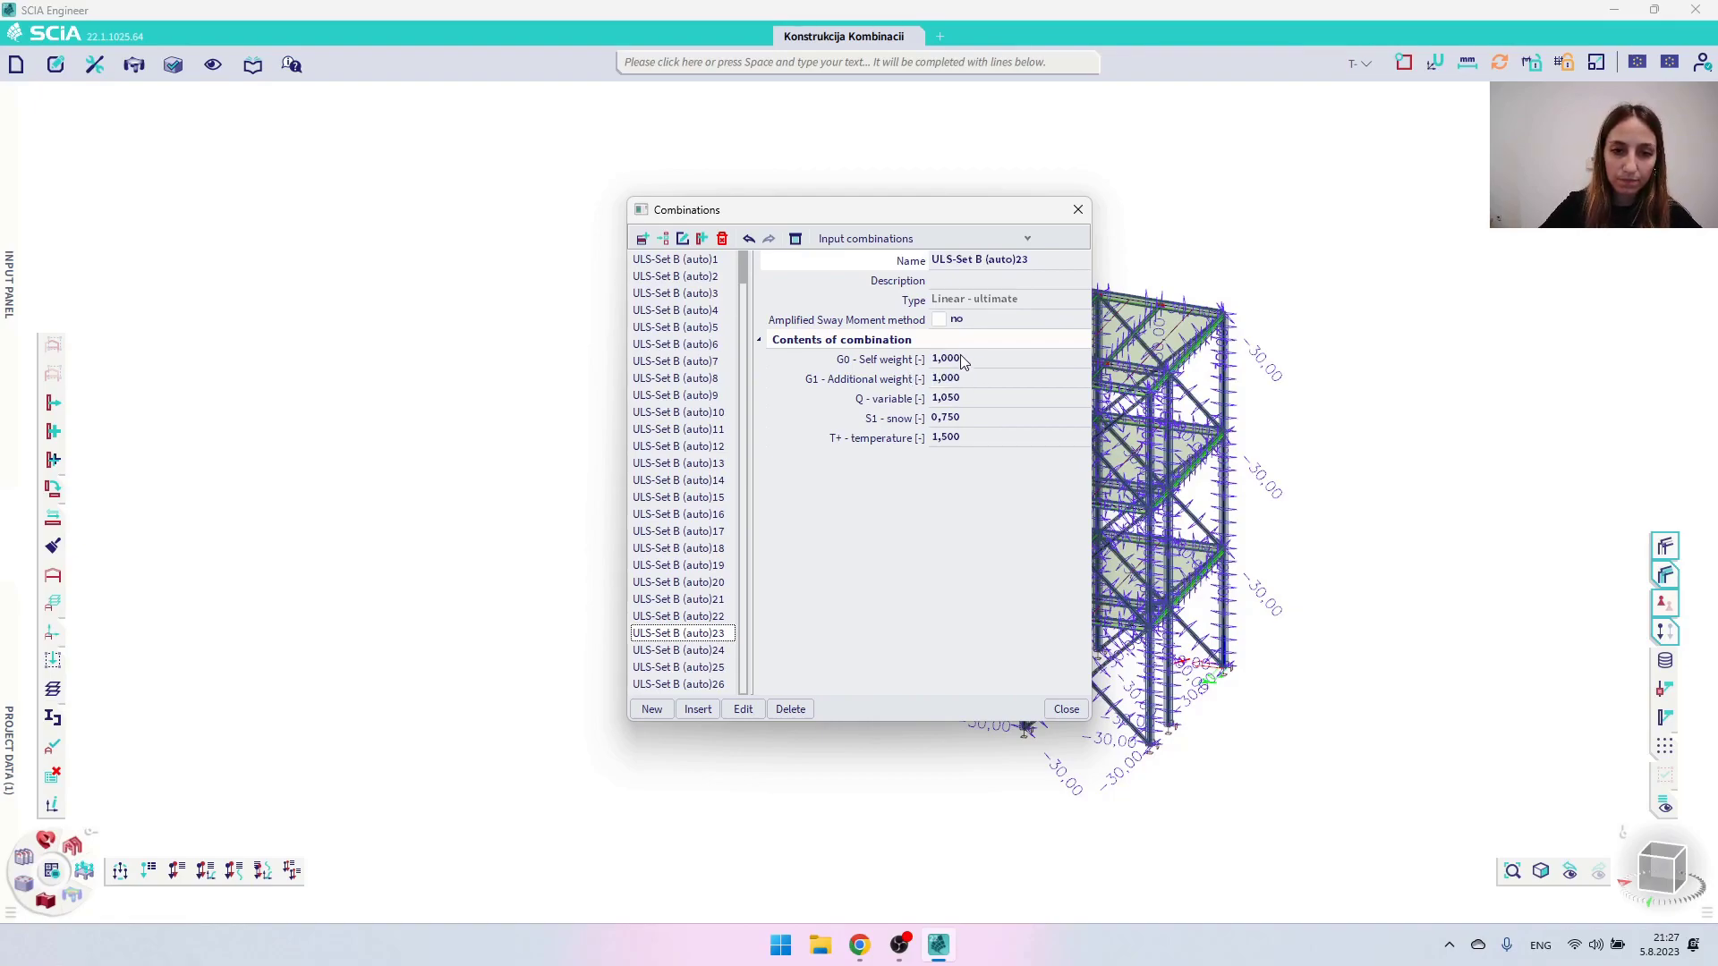
left_click(680, 685)
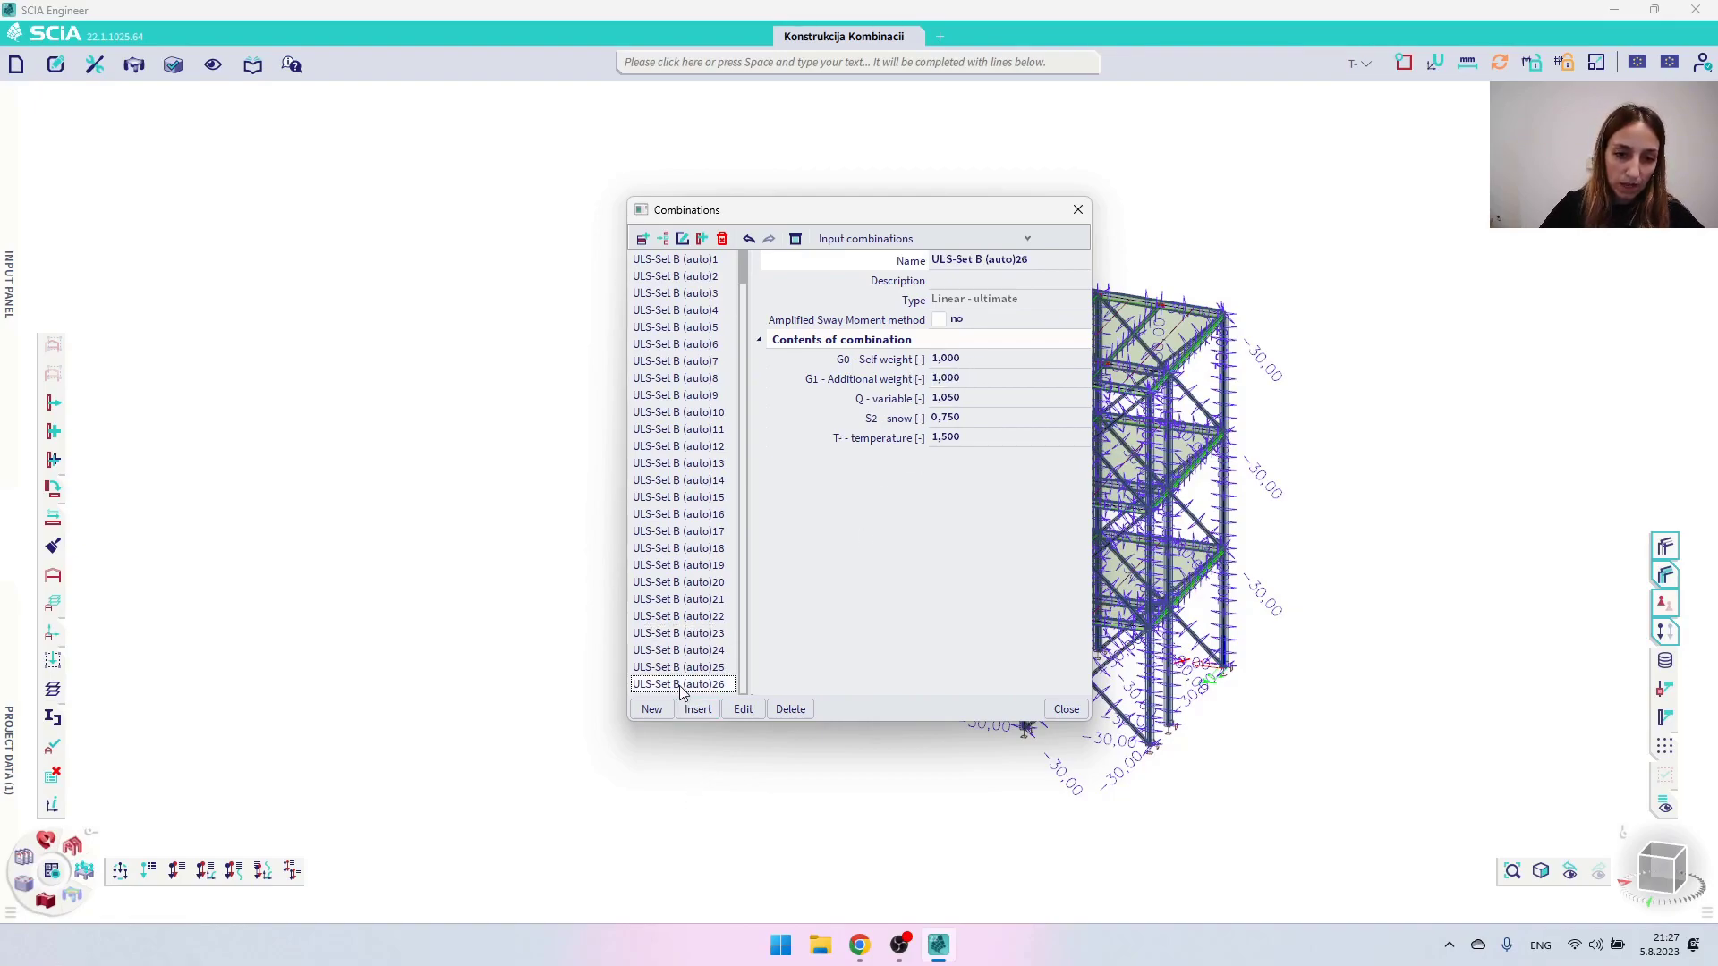
scroll(679, 687, "up", 1)
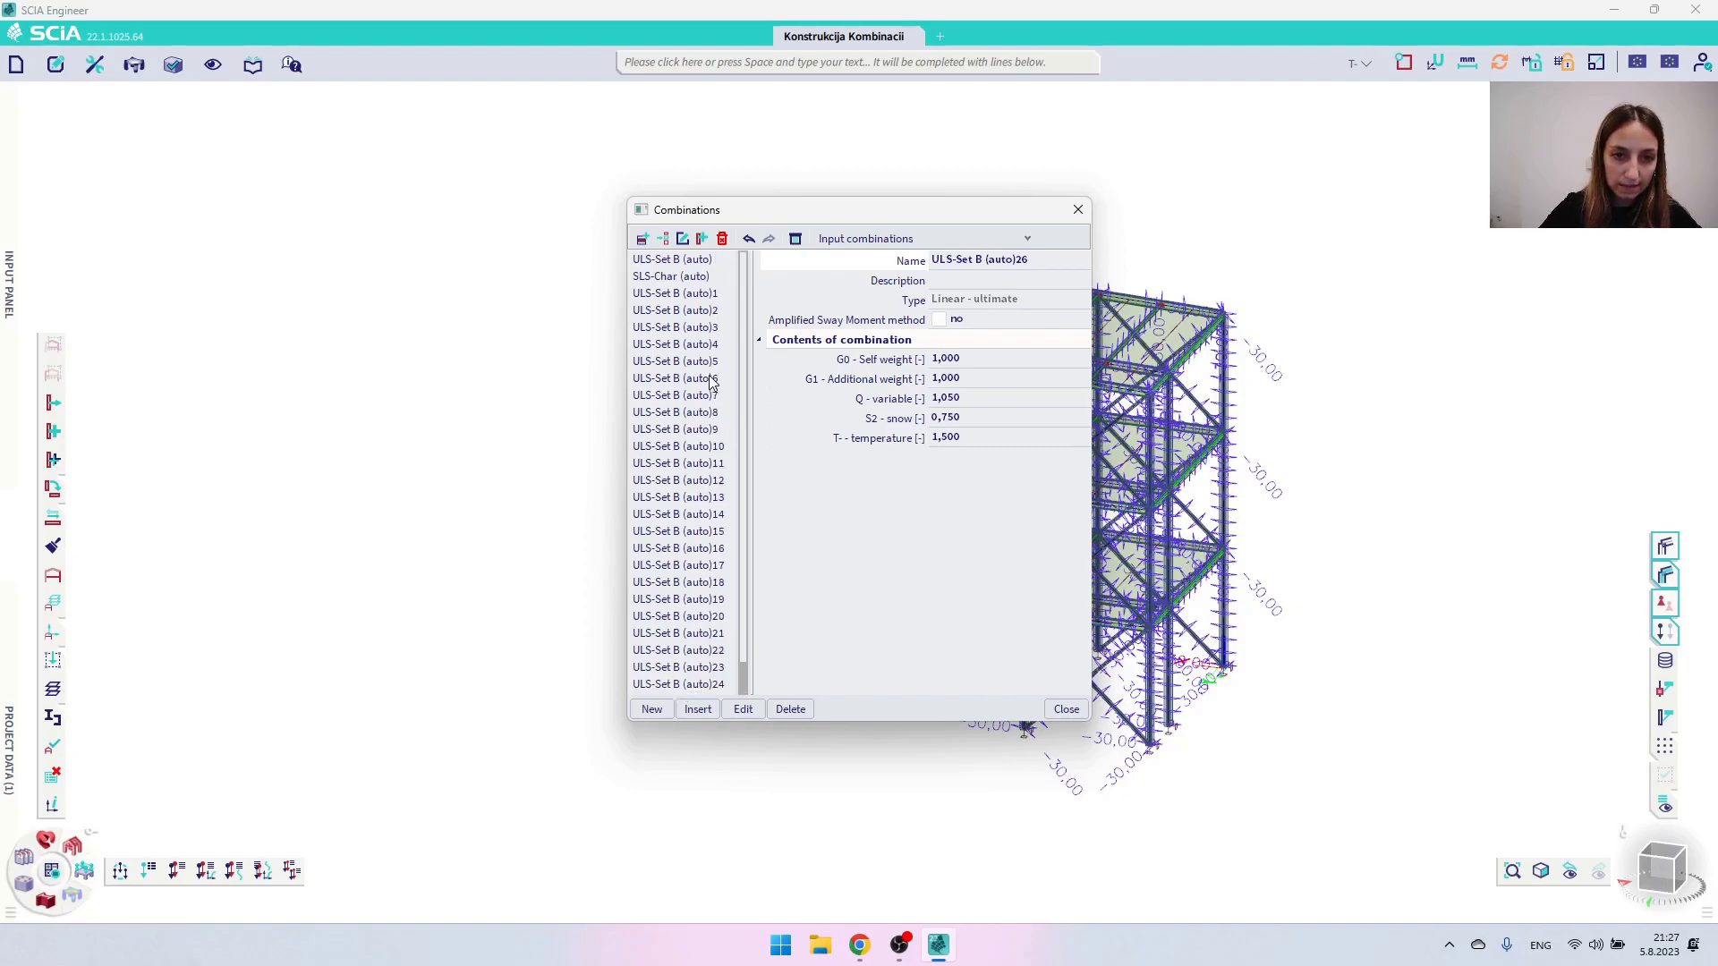
left_click(685, 277)
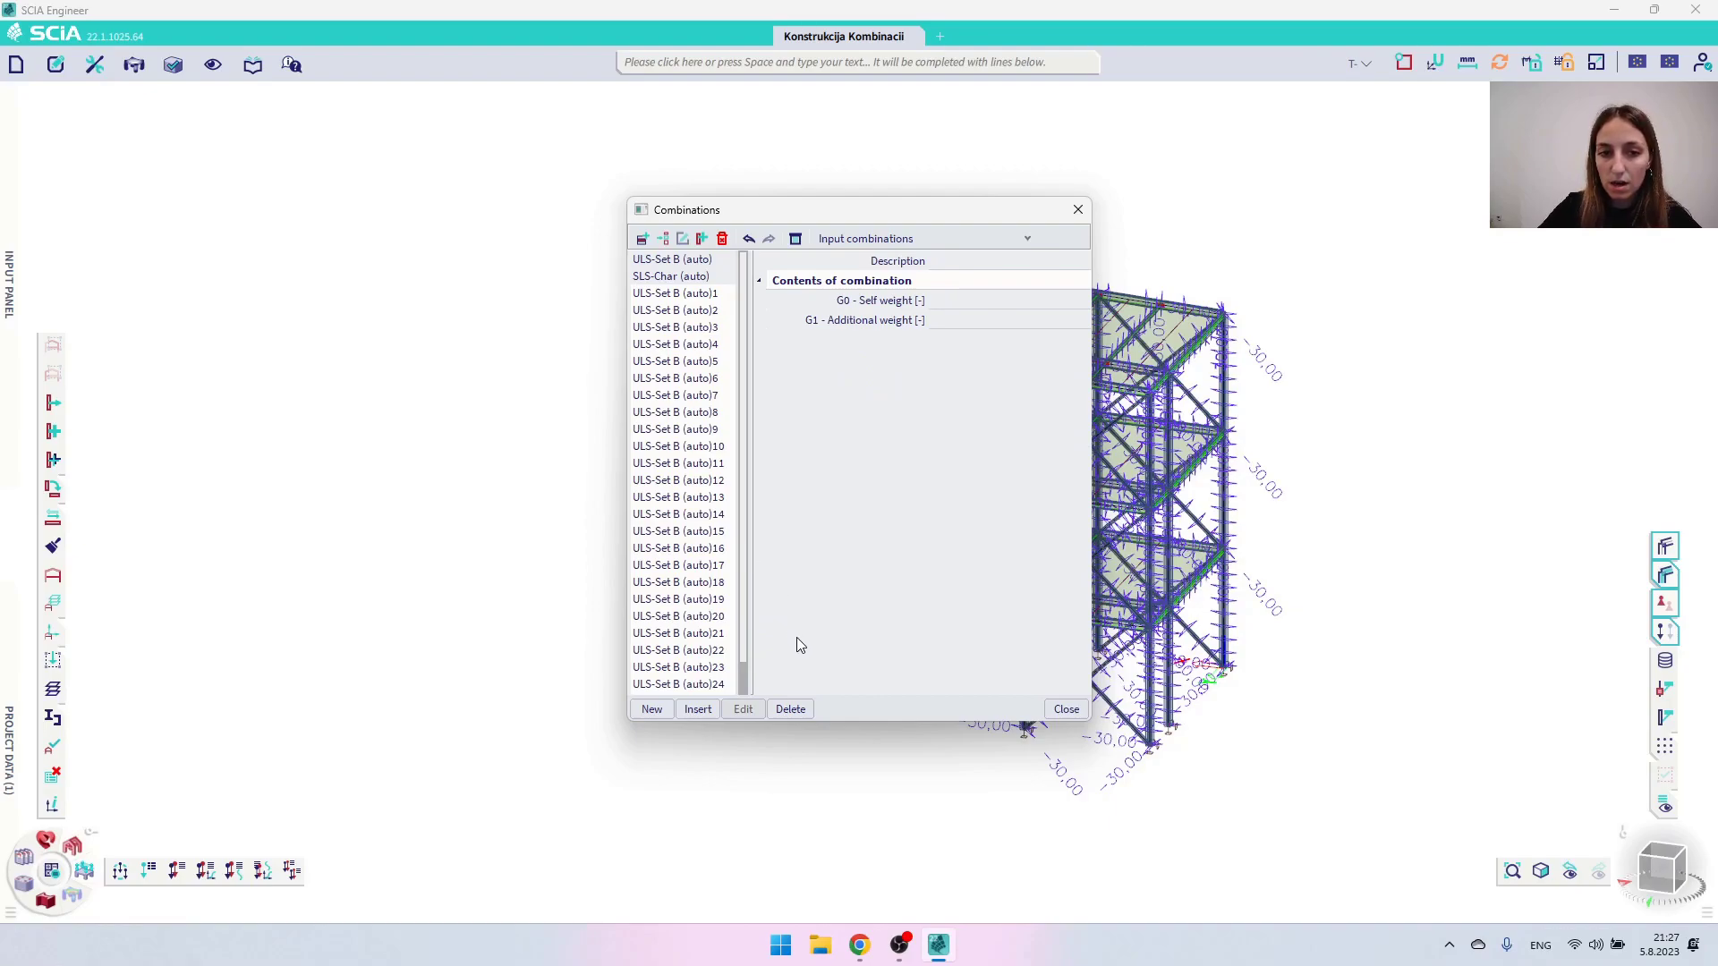
Delete the 26 exploded combinations and recheck ULS-Set B (auto) and SLS-Char (auto)
left_click(791, 709)
left_click(889, 552)
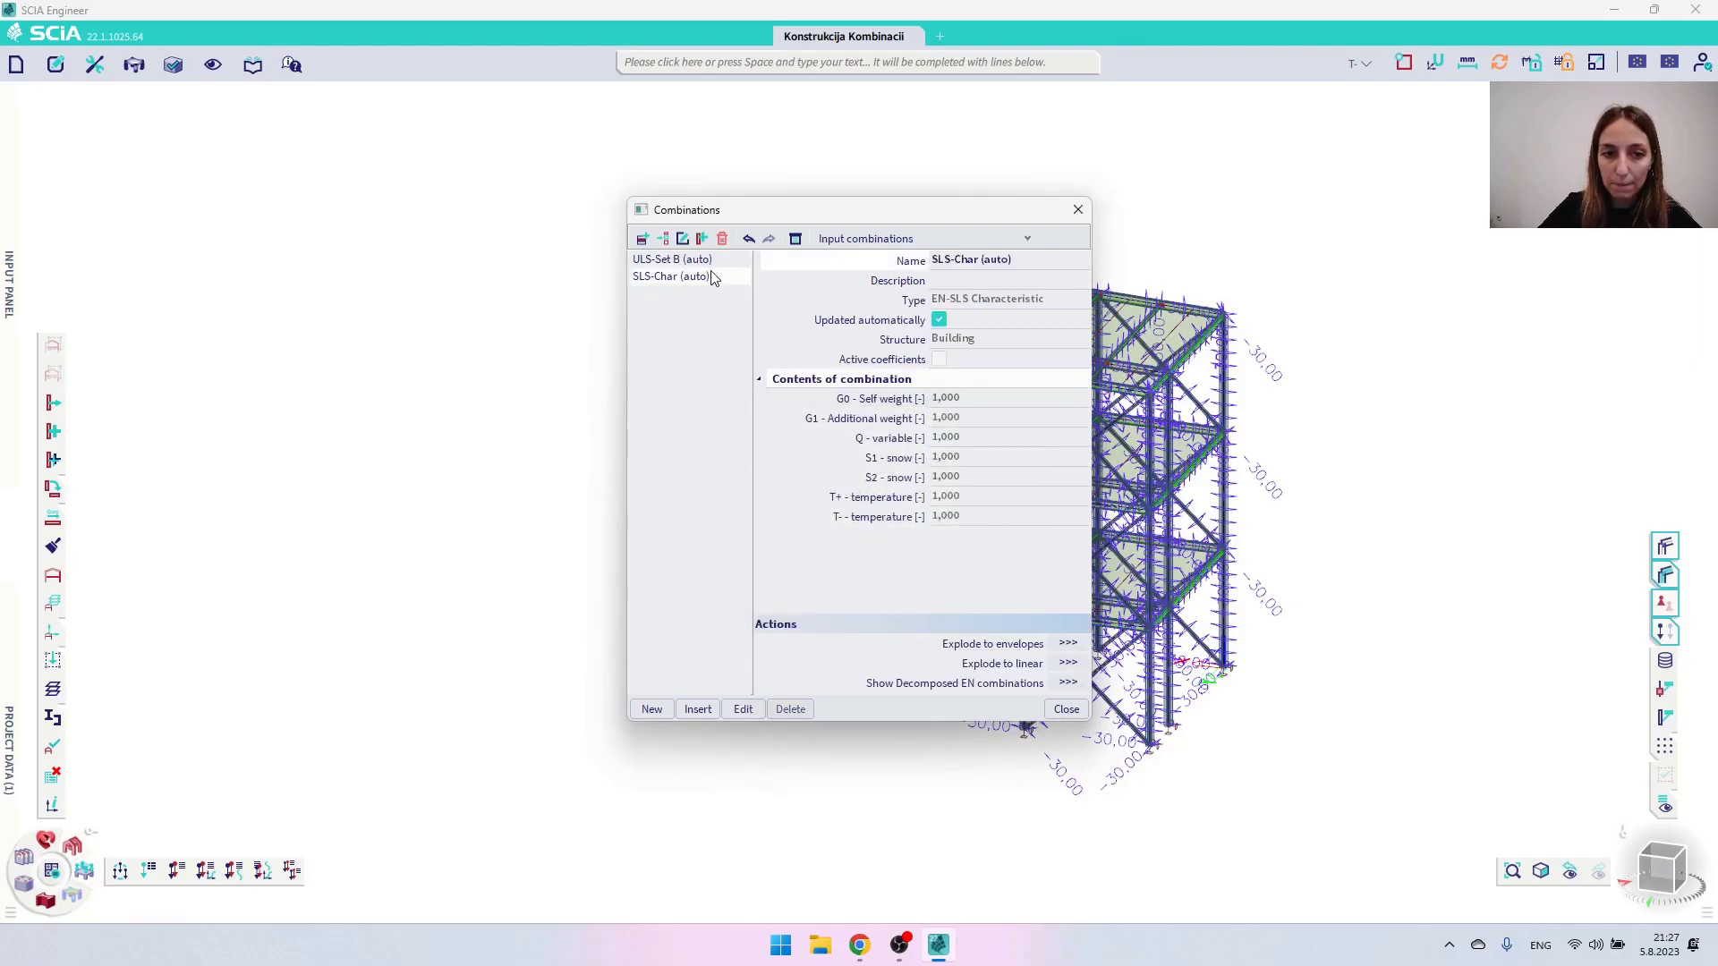
left_click(685, 262)
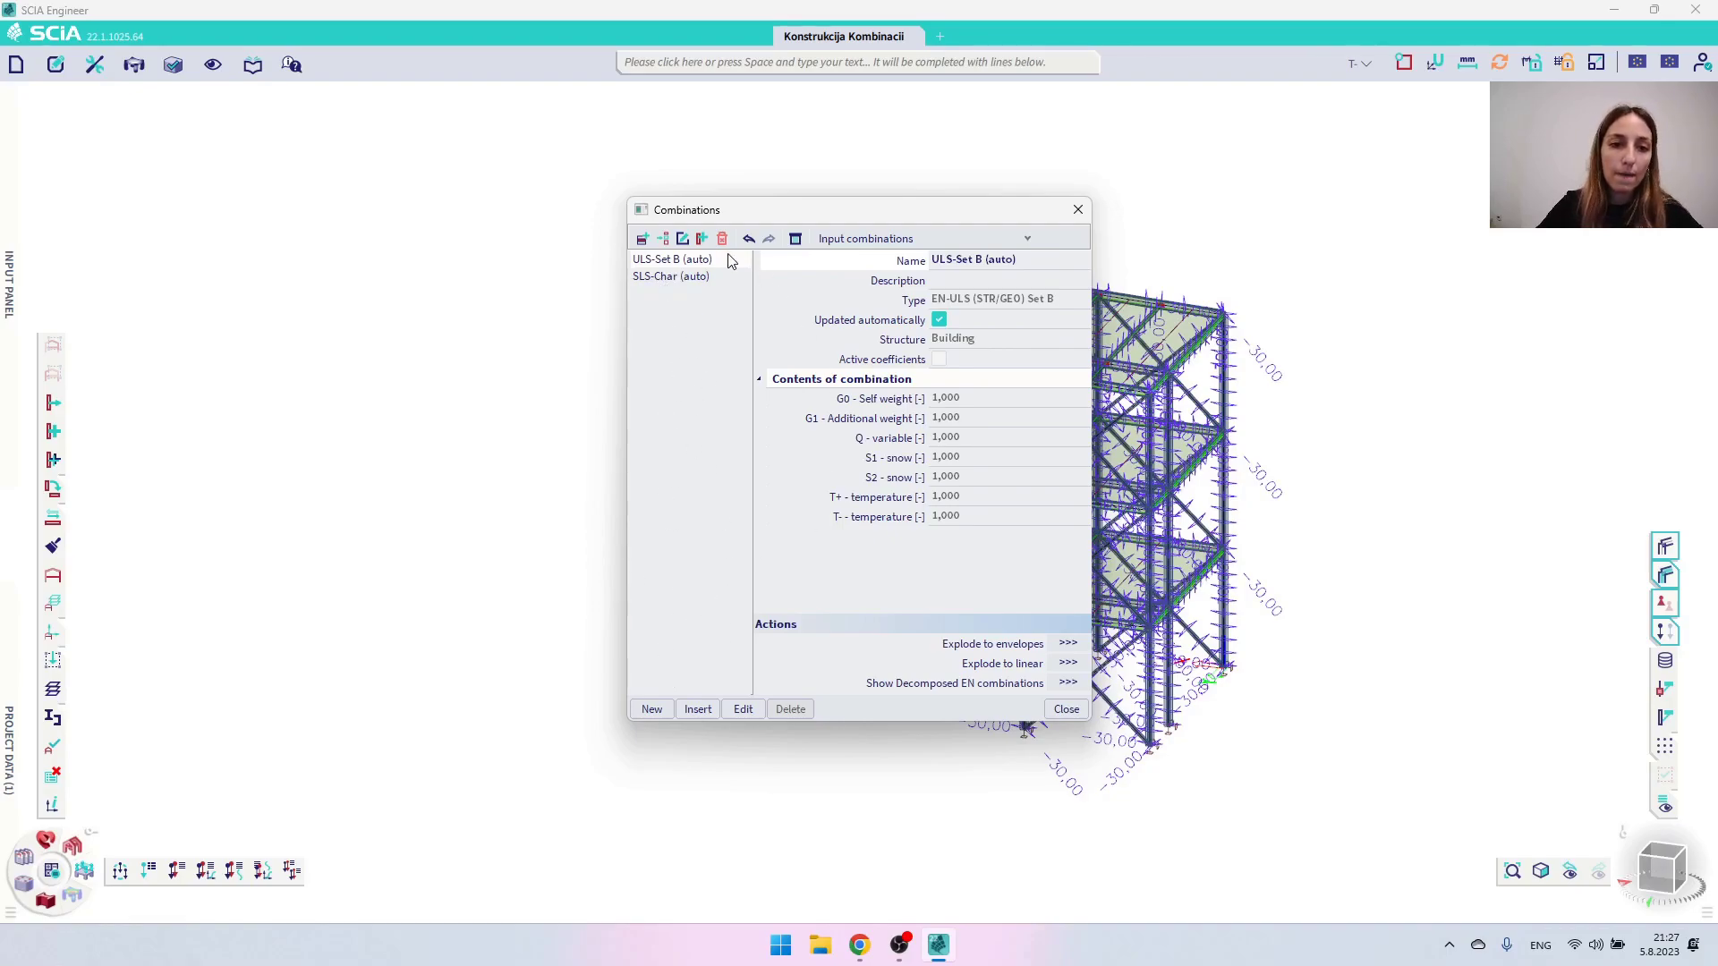
left_click(669, 277)
left_click(671, 259)
Turn off automatic code combinations in the project's load settings and delete the existing automatic combinations
left_click(1066, 710)
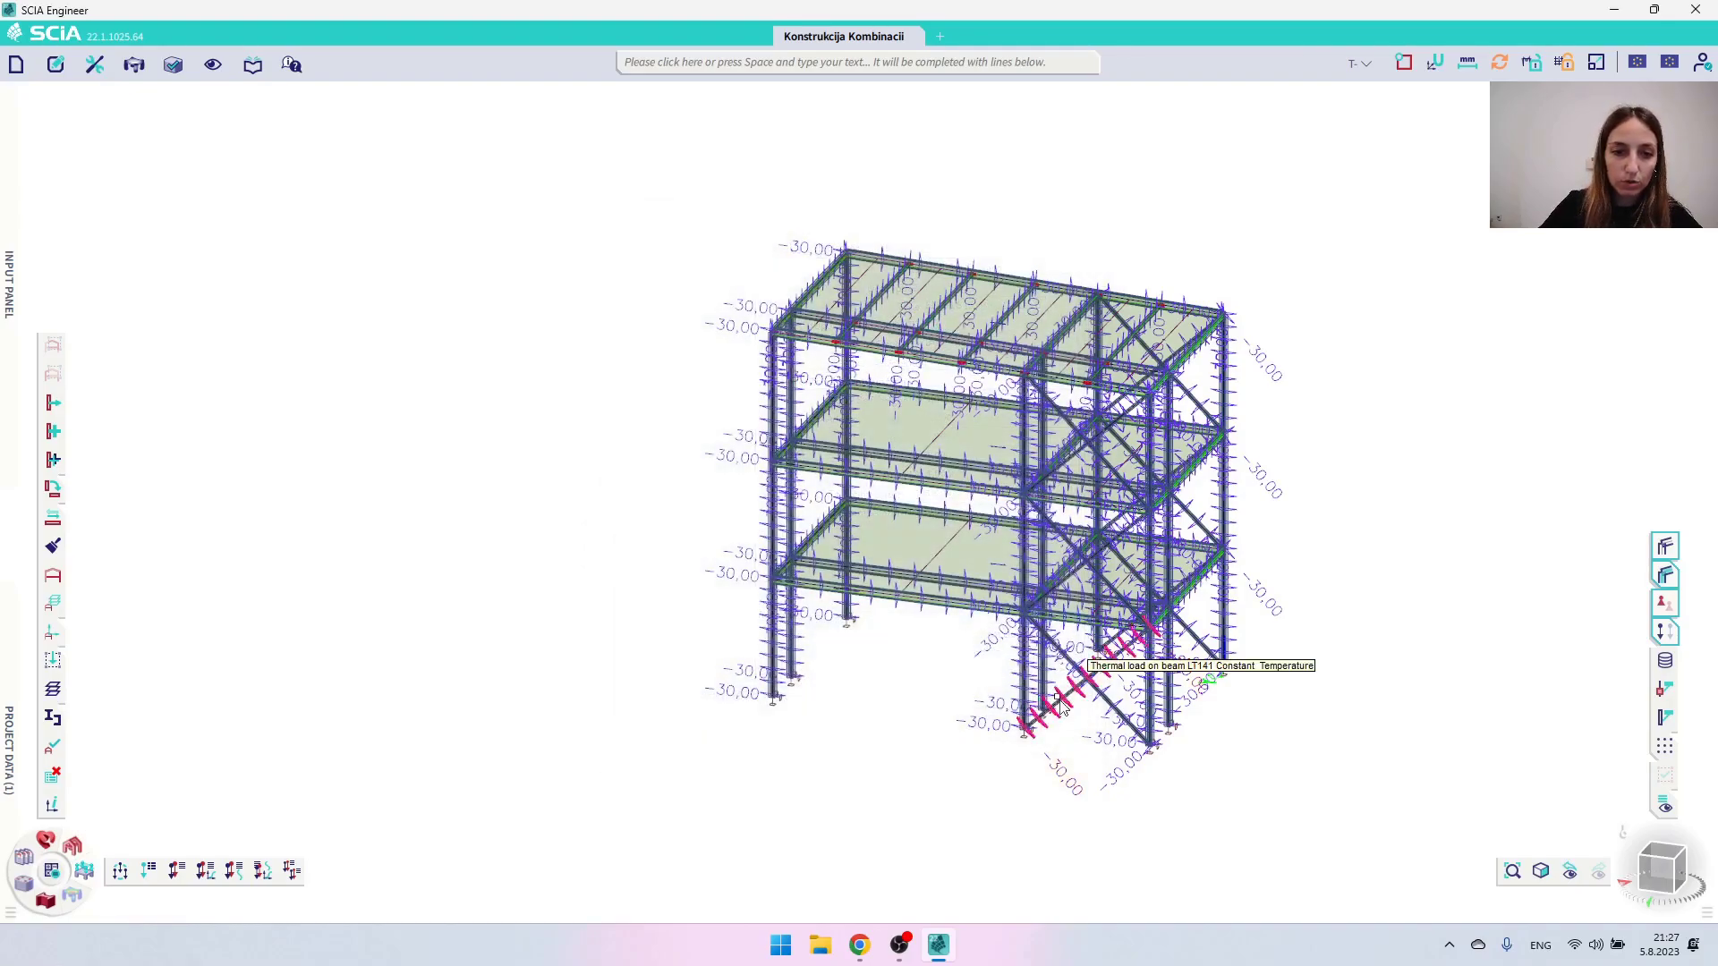
left_click(16, 64)
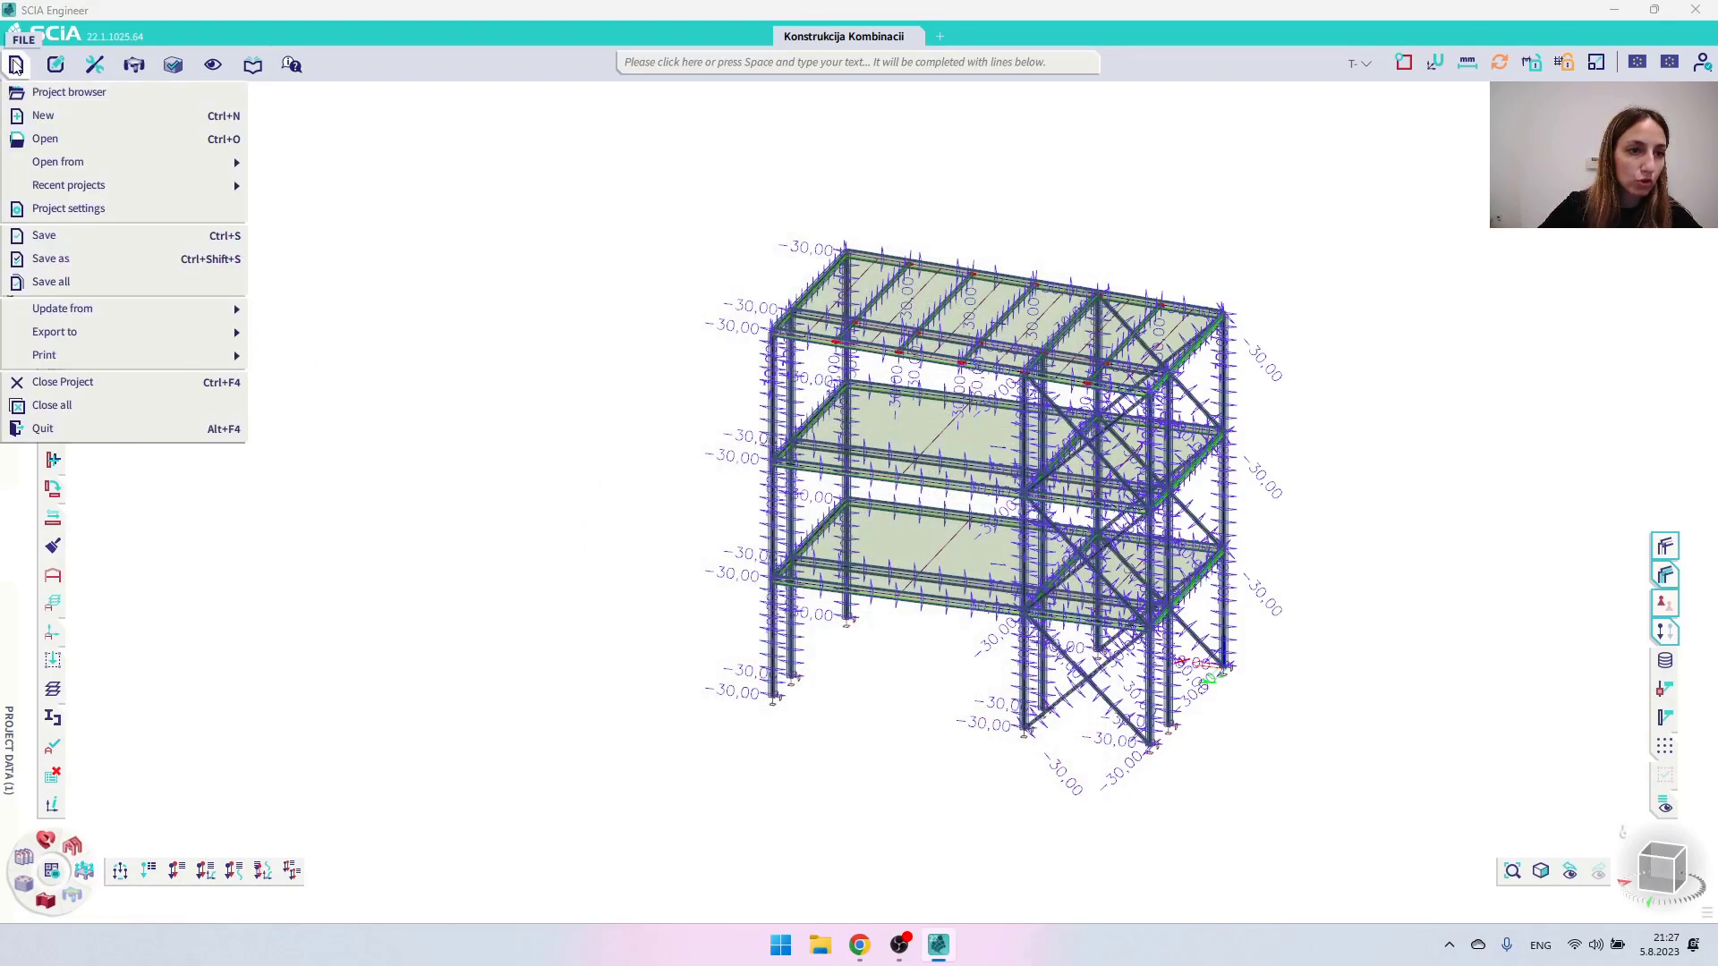
left_click(68, 209)
left_click(741, 277)
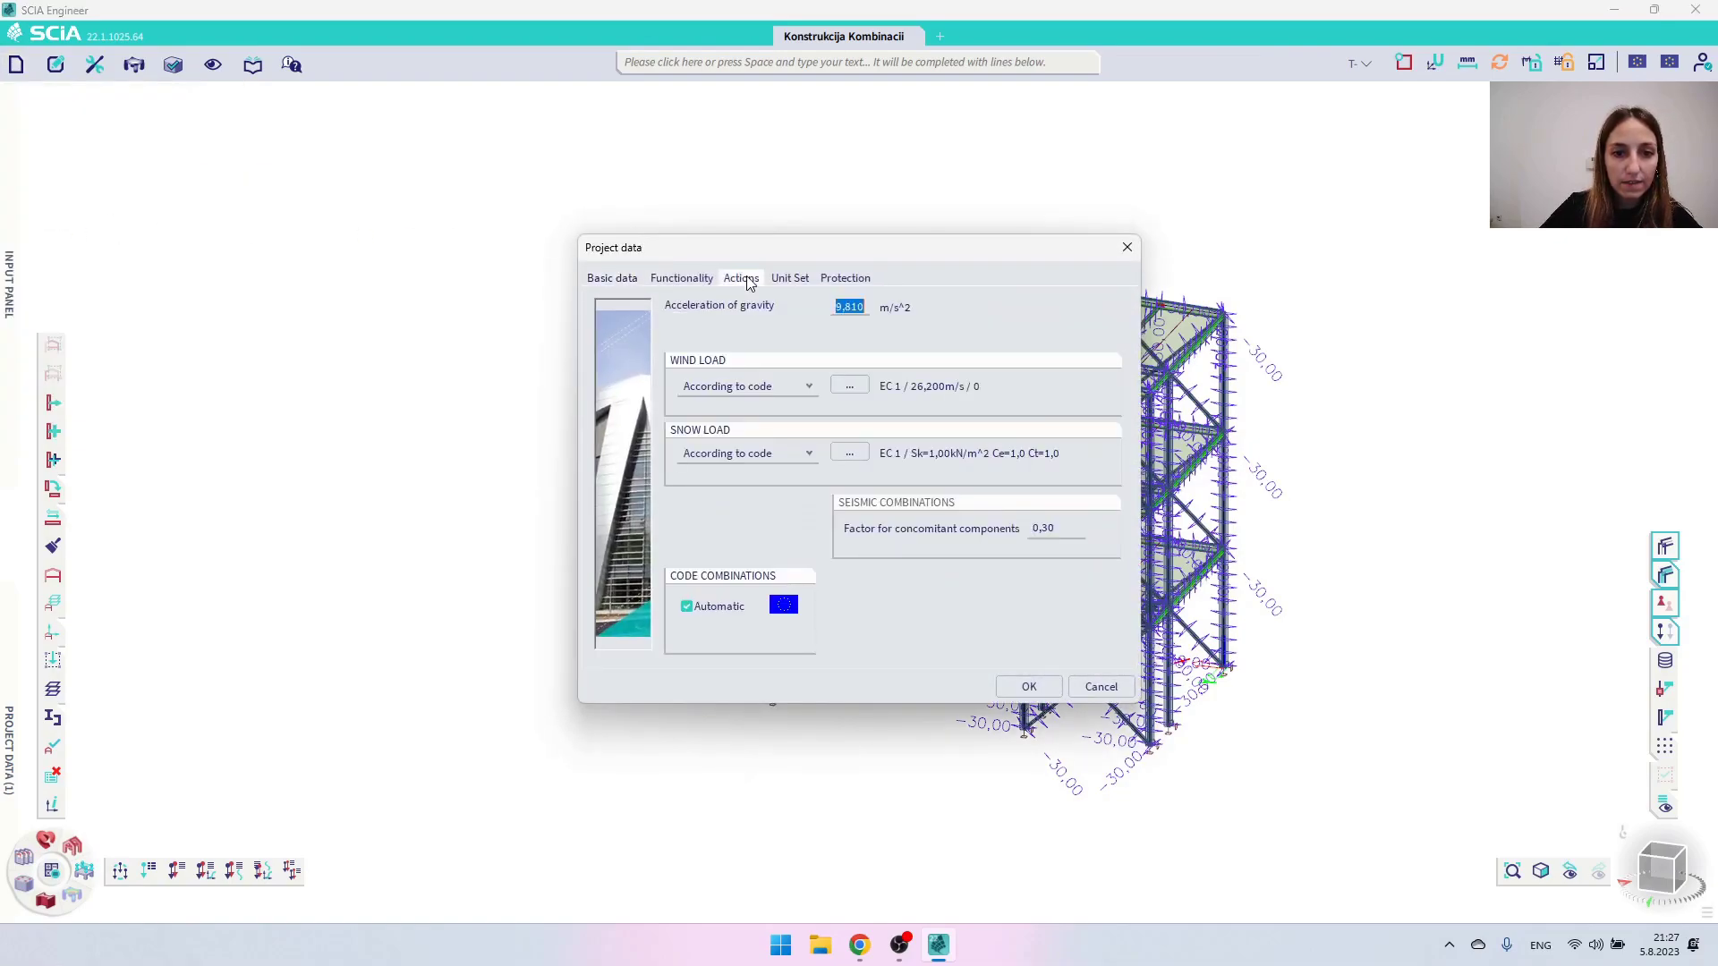
left_click(686, 606)
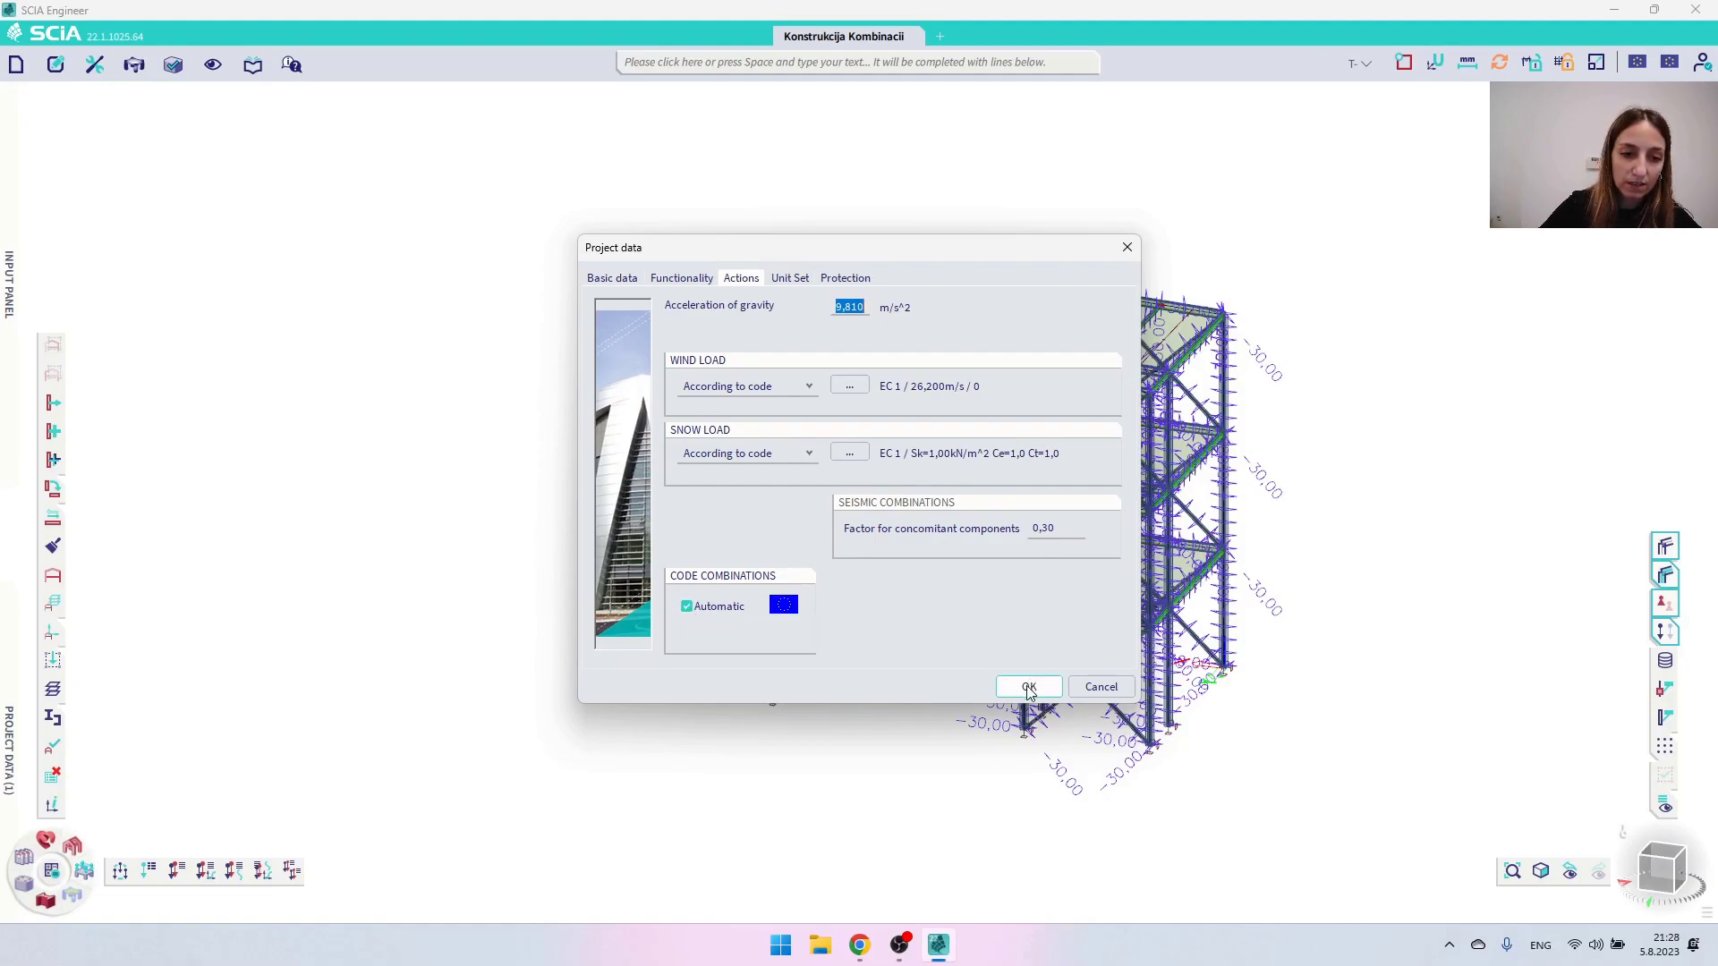
left_click(686, 608)
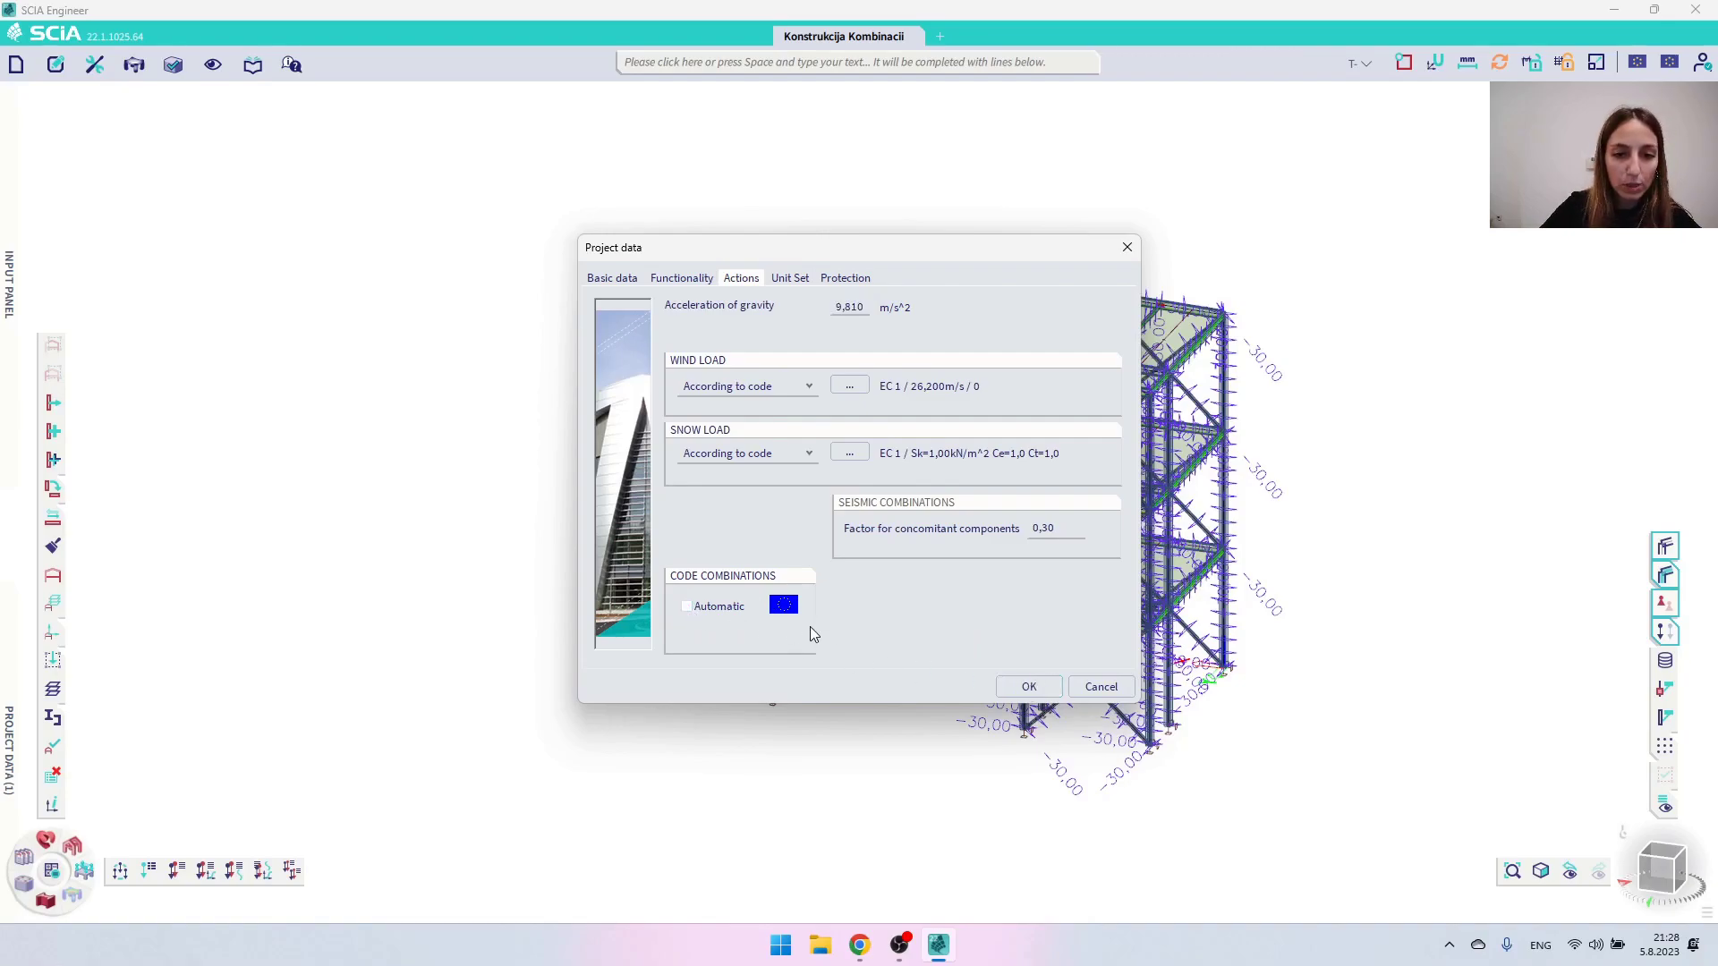
left_click(1029, 688)
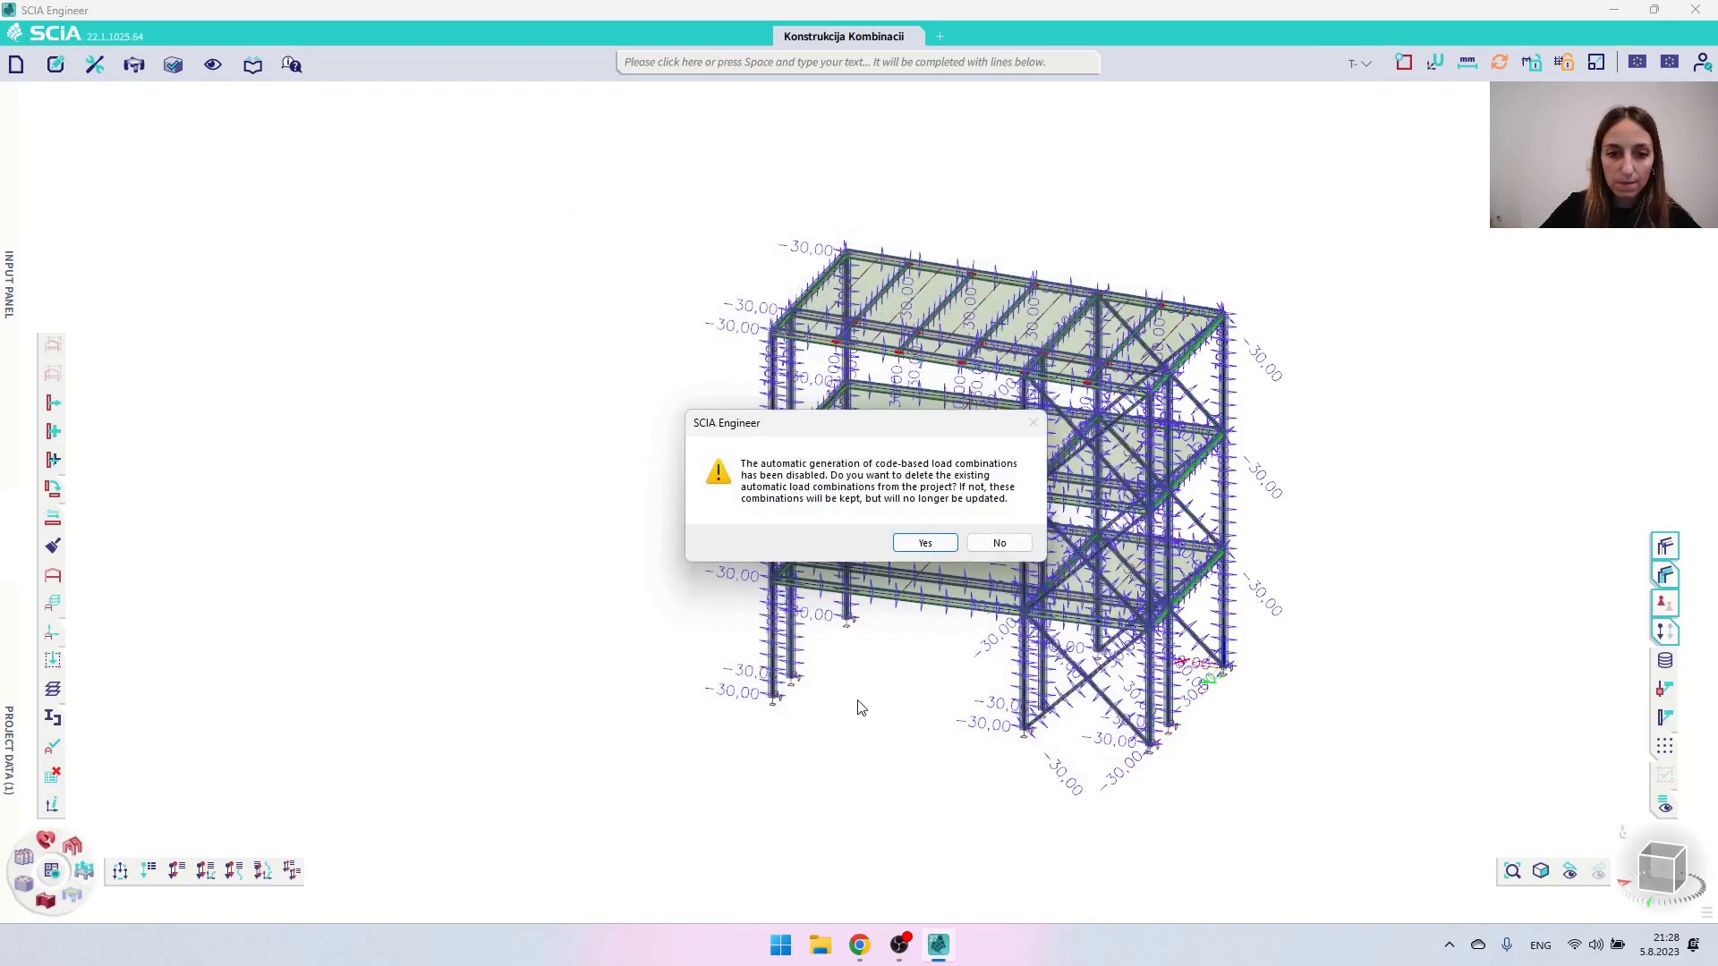
left_click(926, 545)
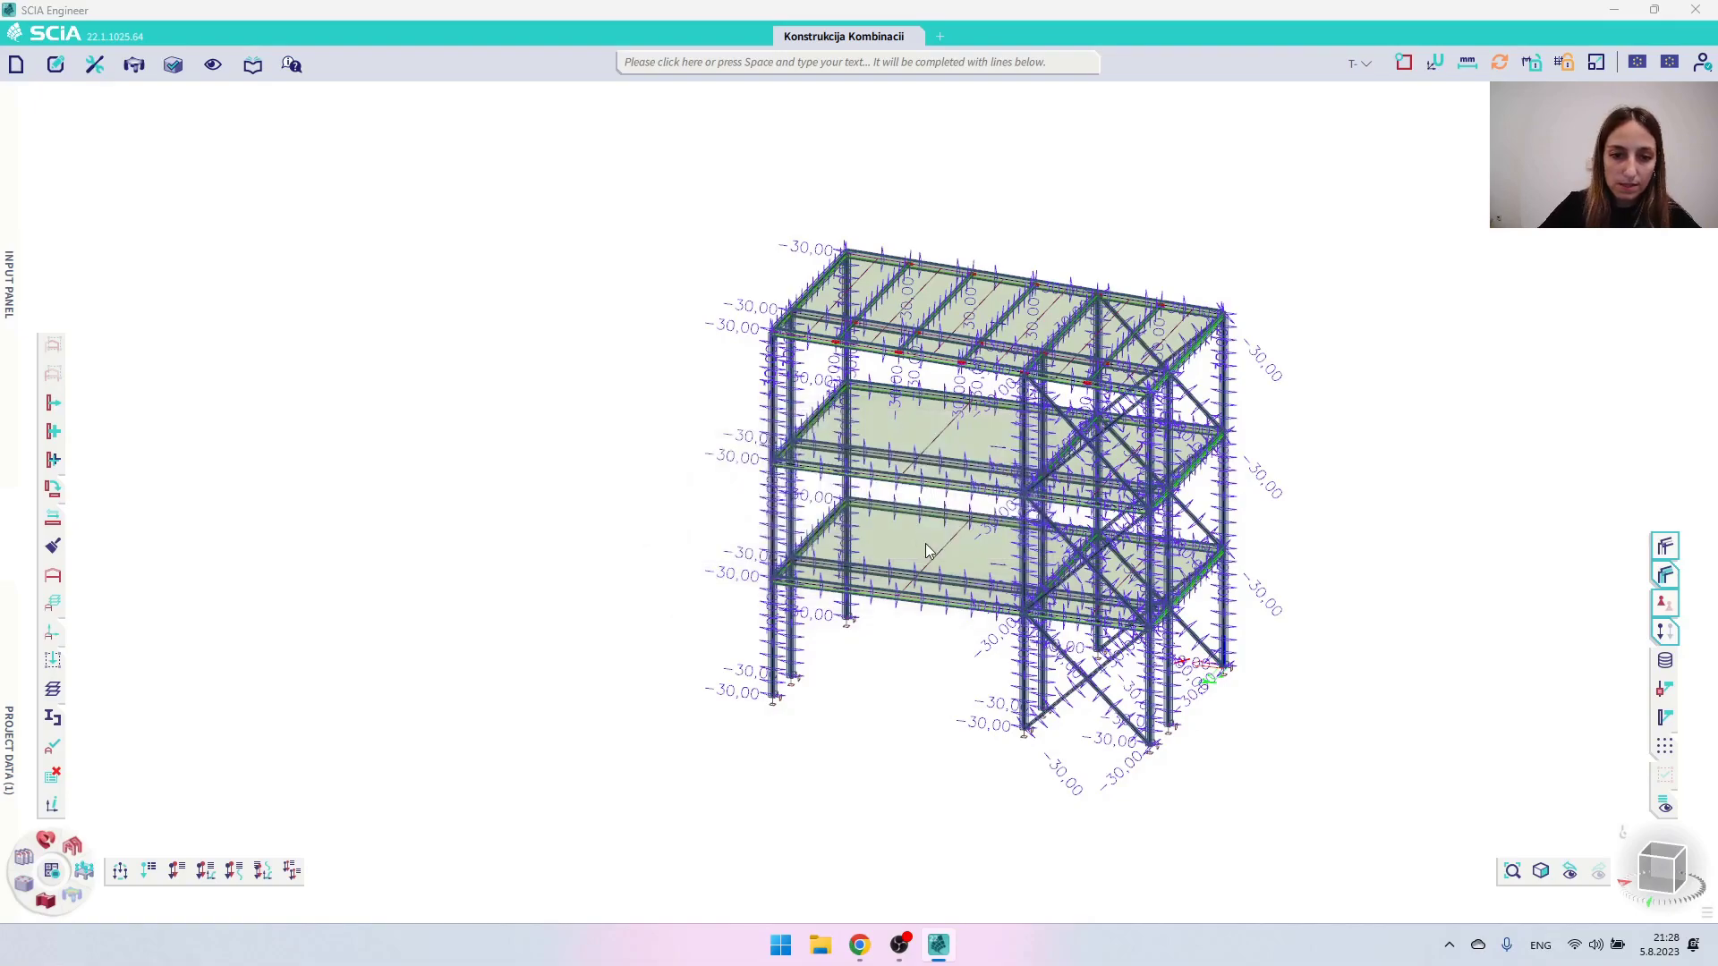
Reopen Combinations to confirm none remain, dismissing the empty new combination dialog
left_click(176, 871)
left_click_drag(721, 244, 1147, 222)
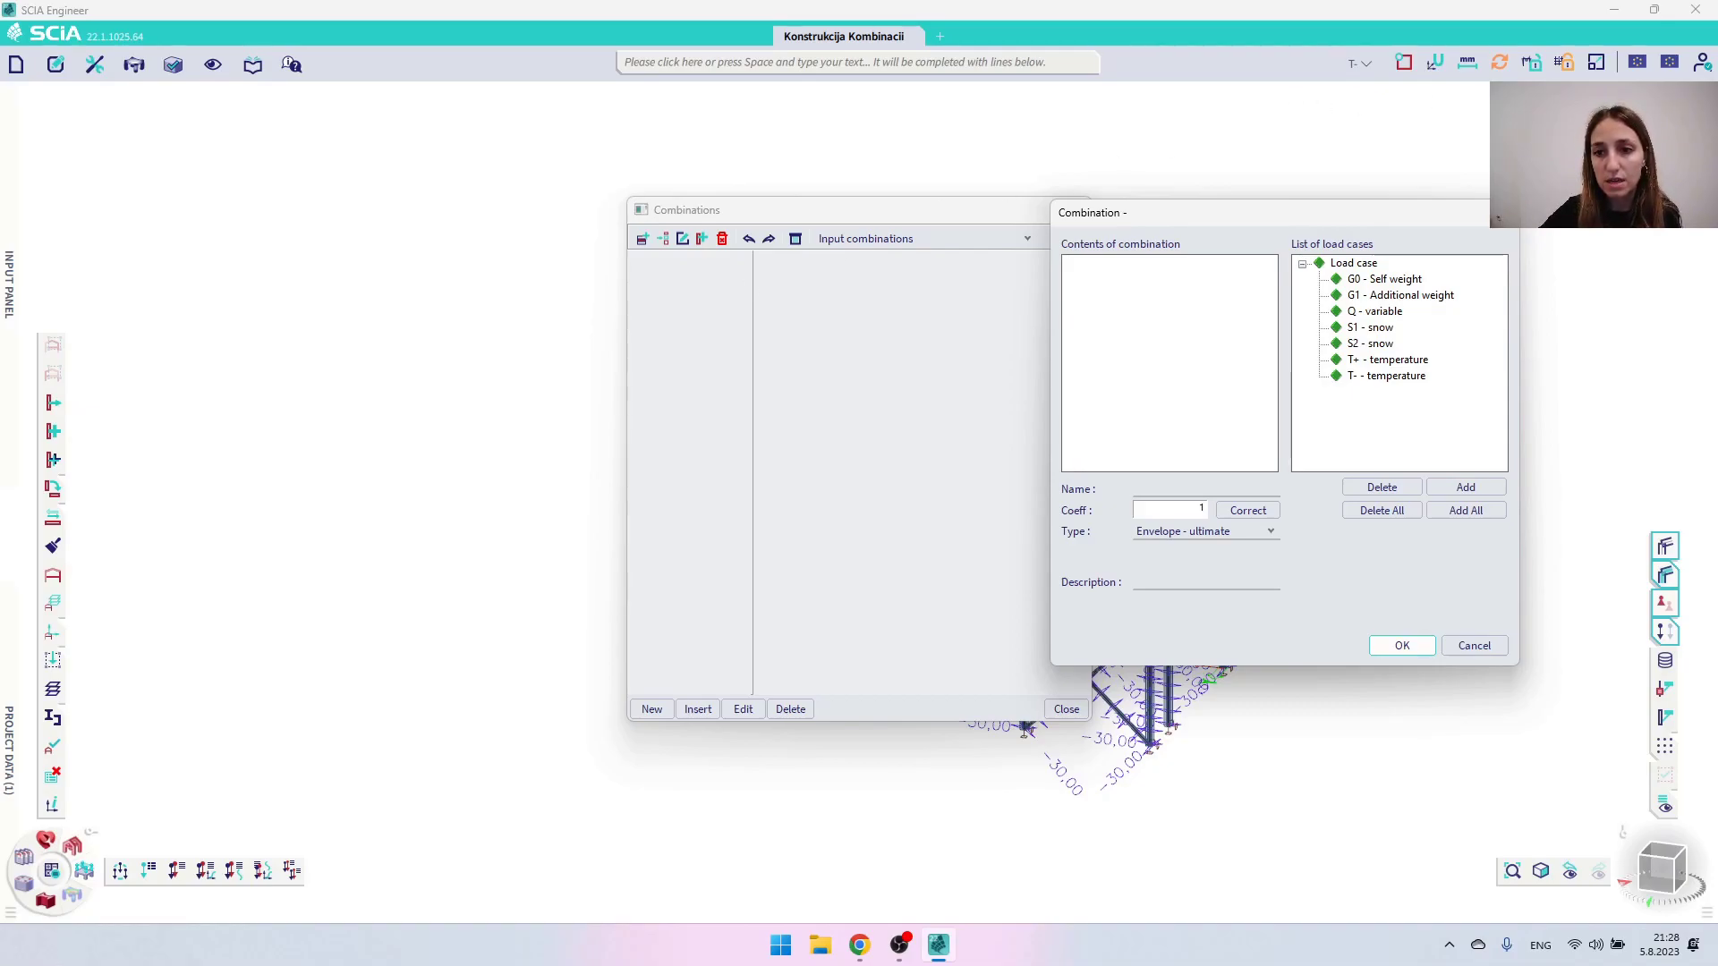
key("Escape")
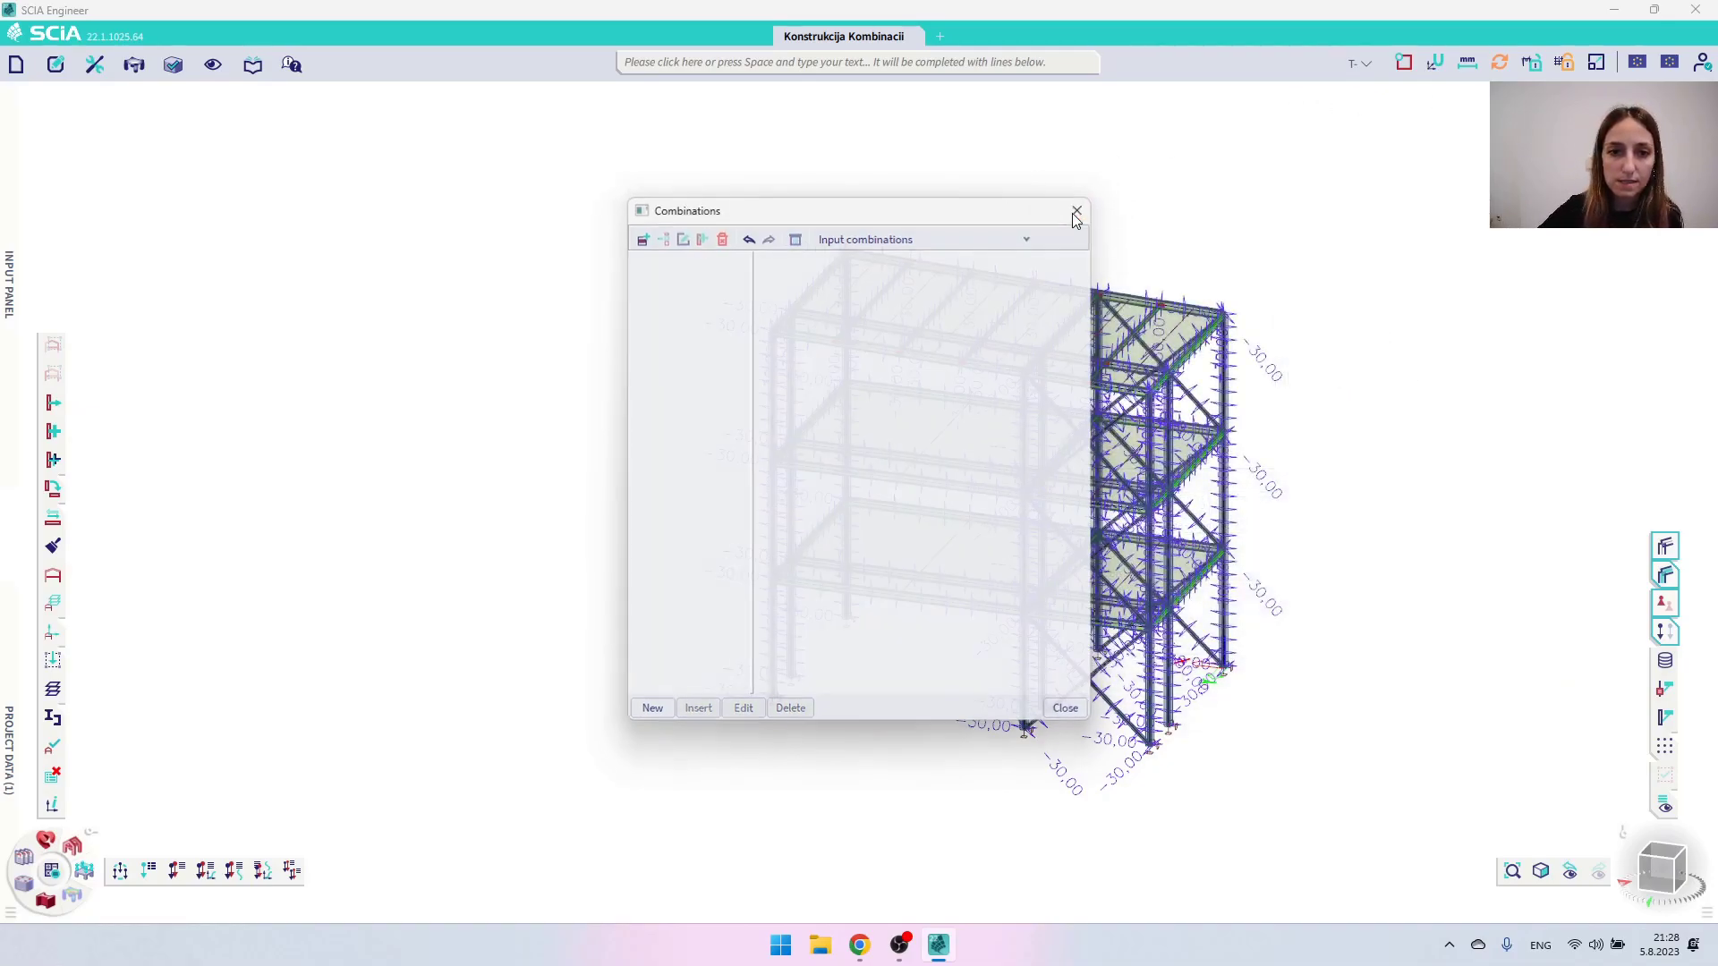
left_click(1078, 210)
left_click(16, 65)
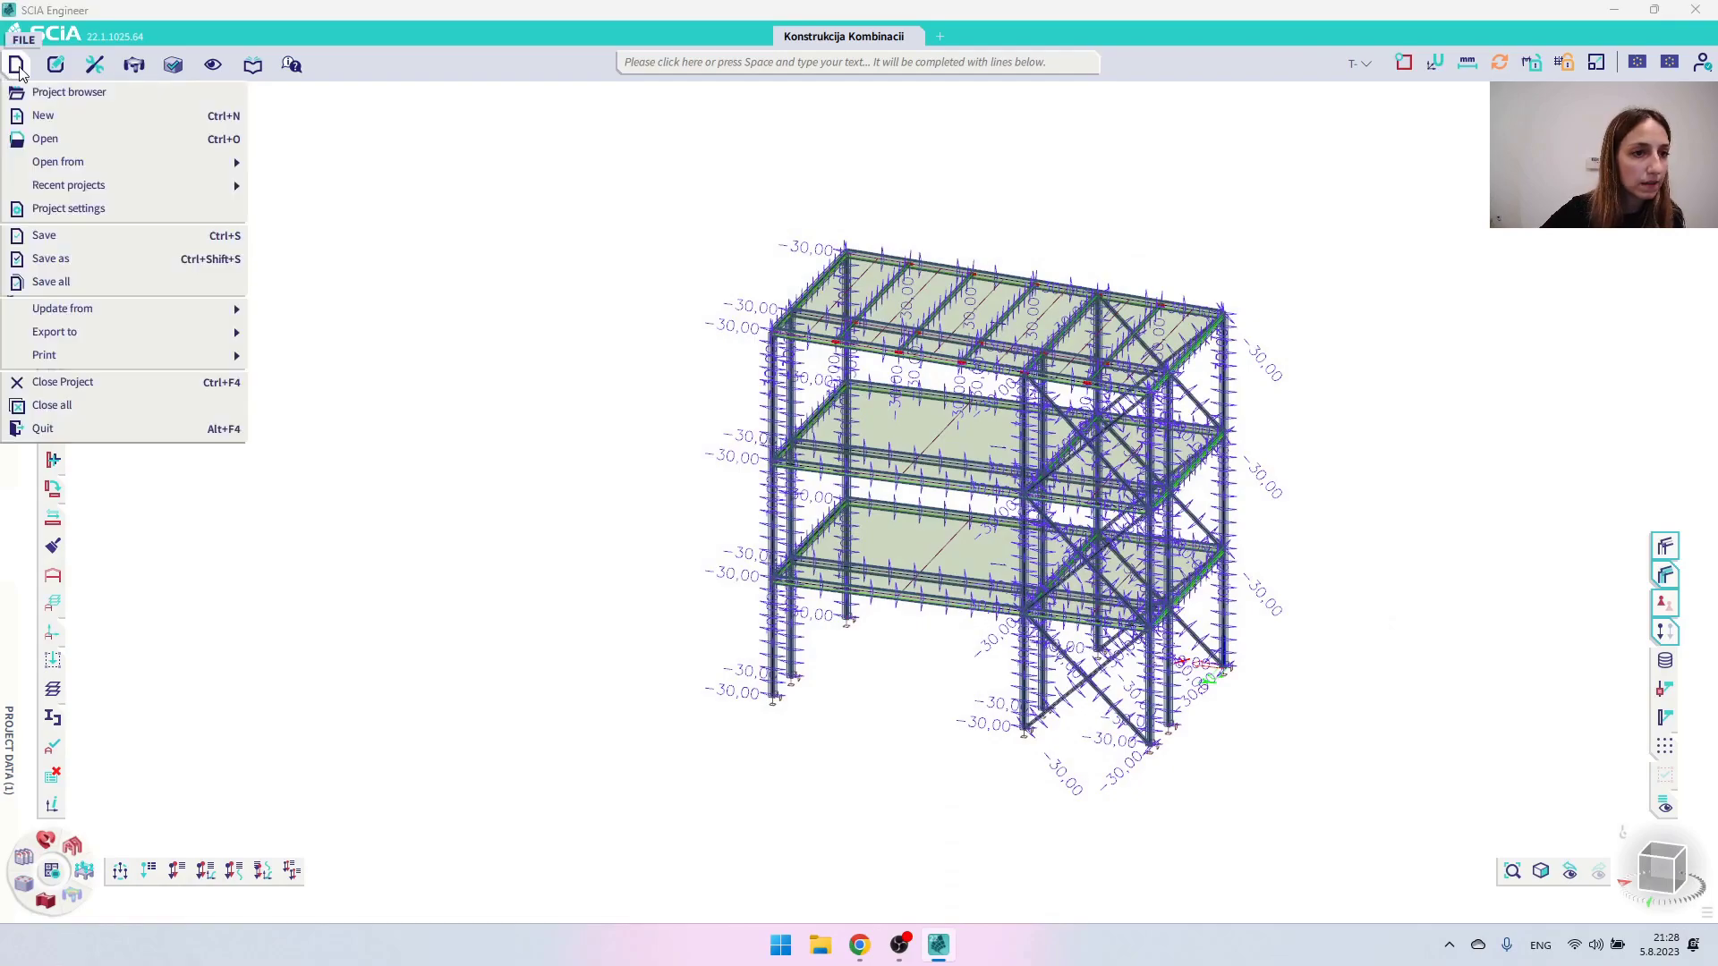
Turn on automatic code combinations in the project's Actions settings
left_click(54, 209)
left_click(741, 279)
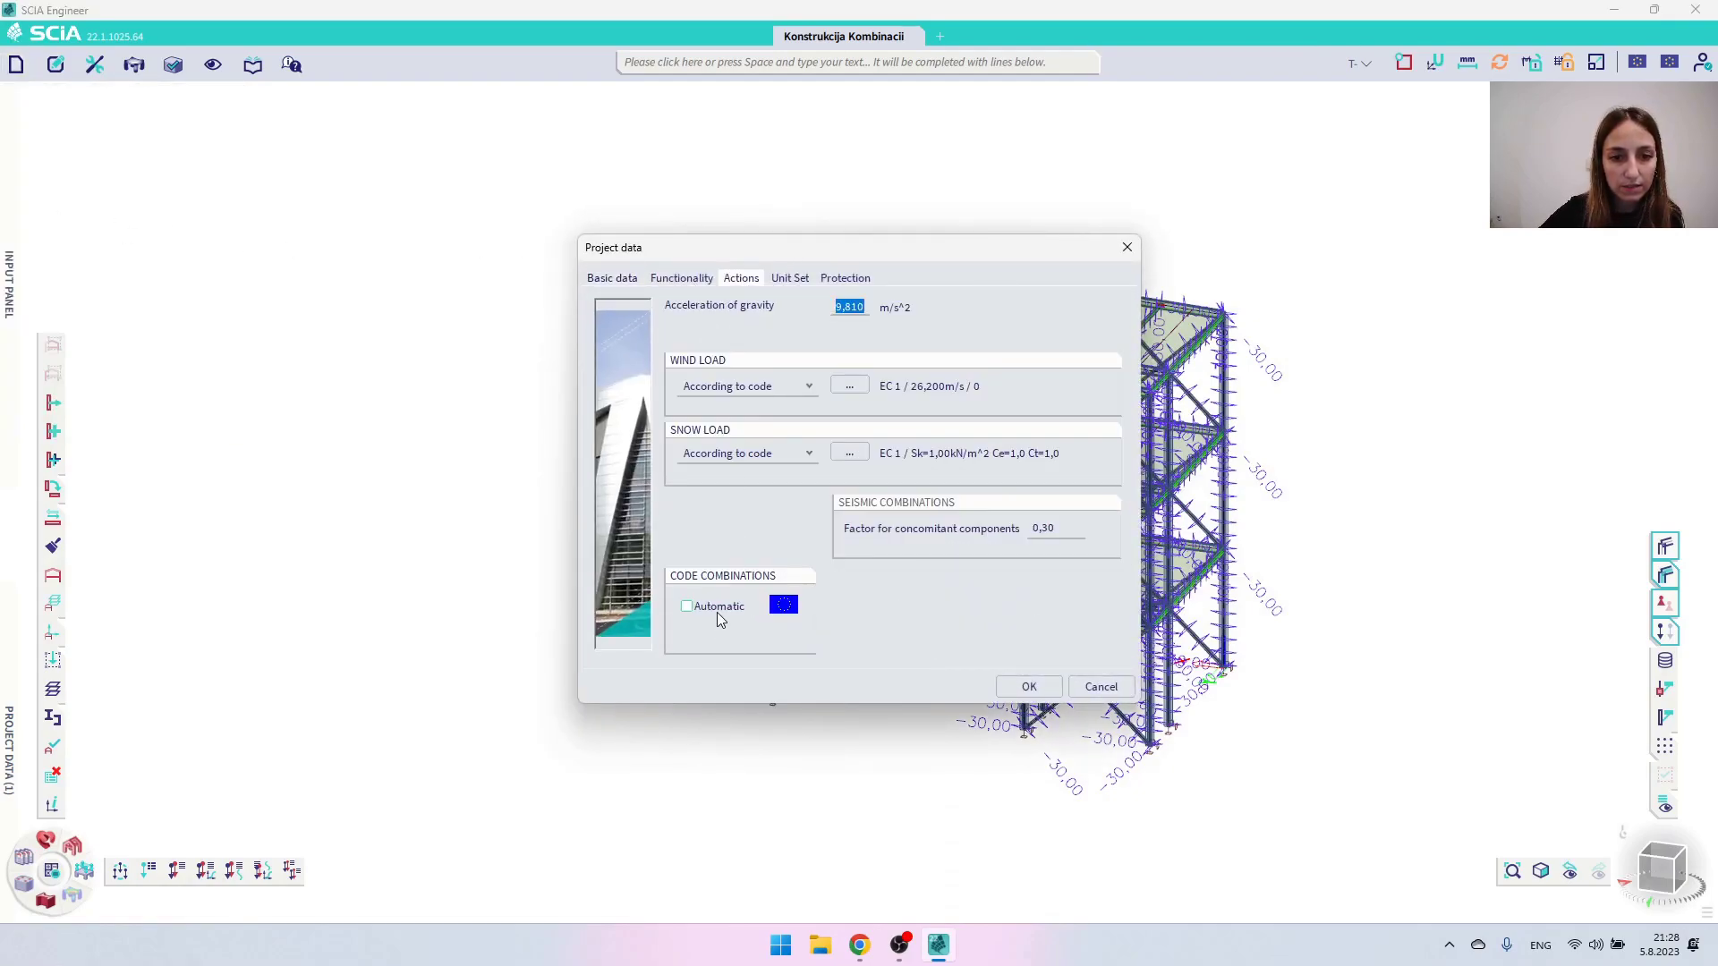
left_click(1029, 688)
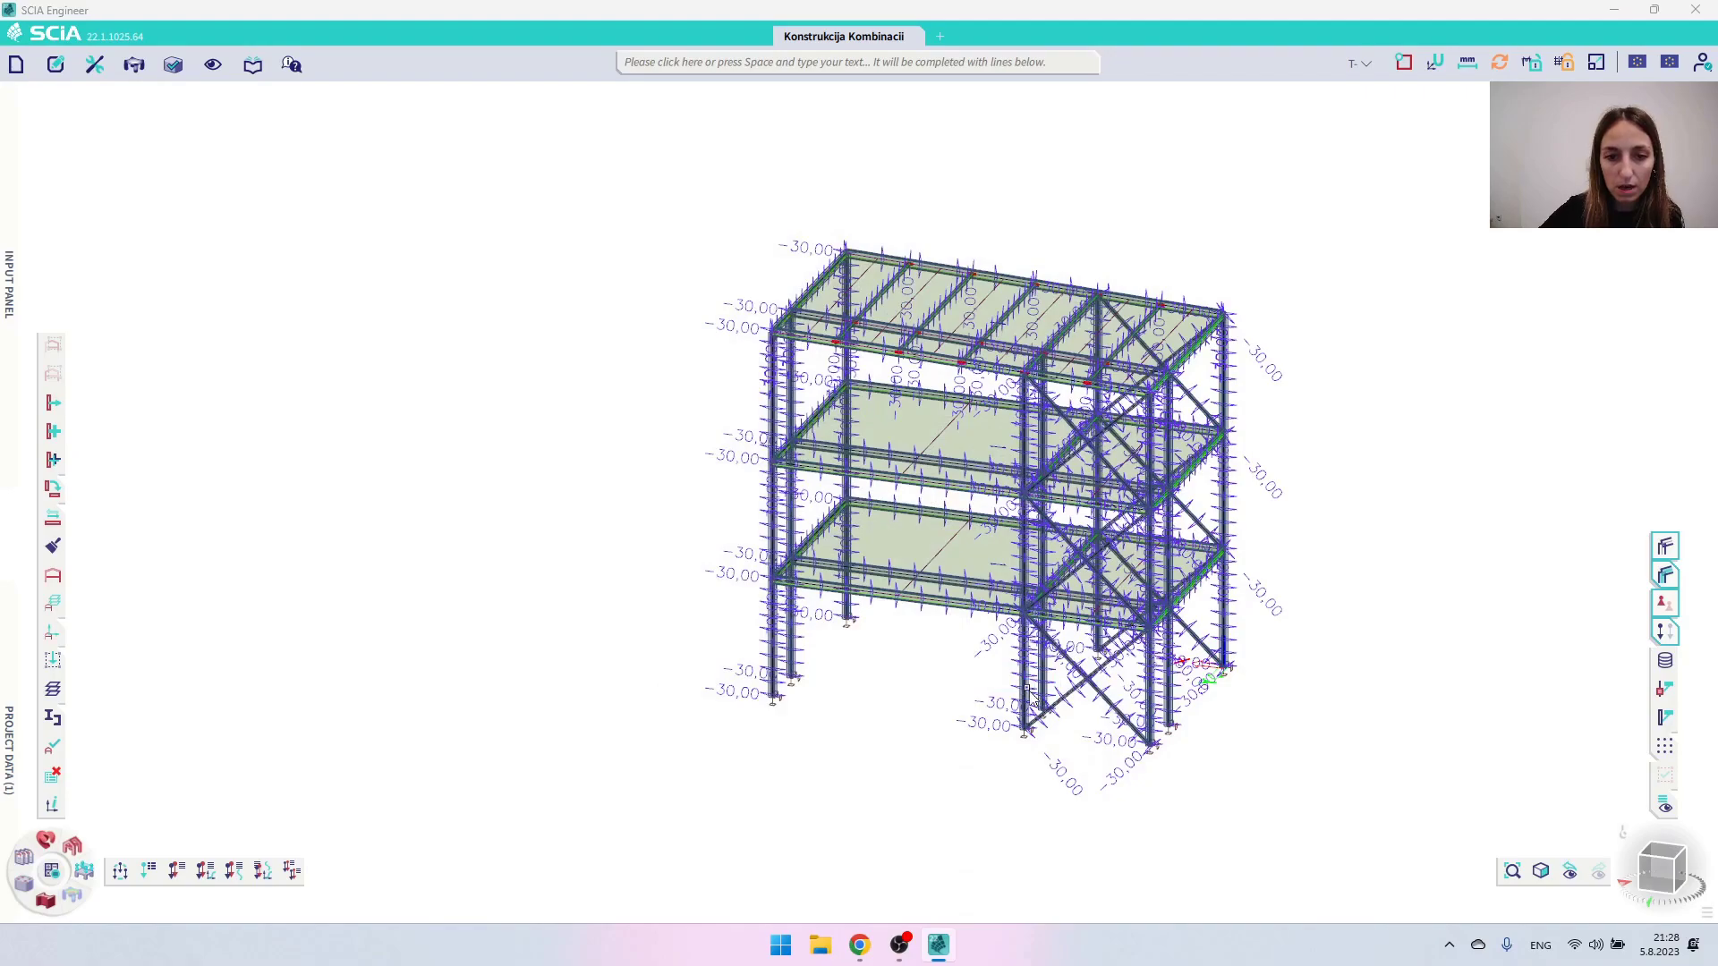
Review the generated ULS-Set B (auto) and SLS-Char (auto) combinations, then show the national annex choices
left_click(175, 872)
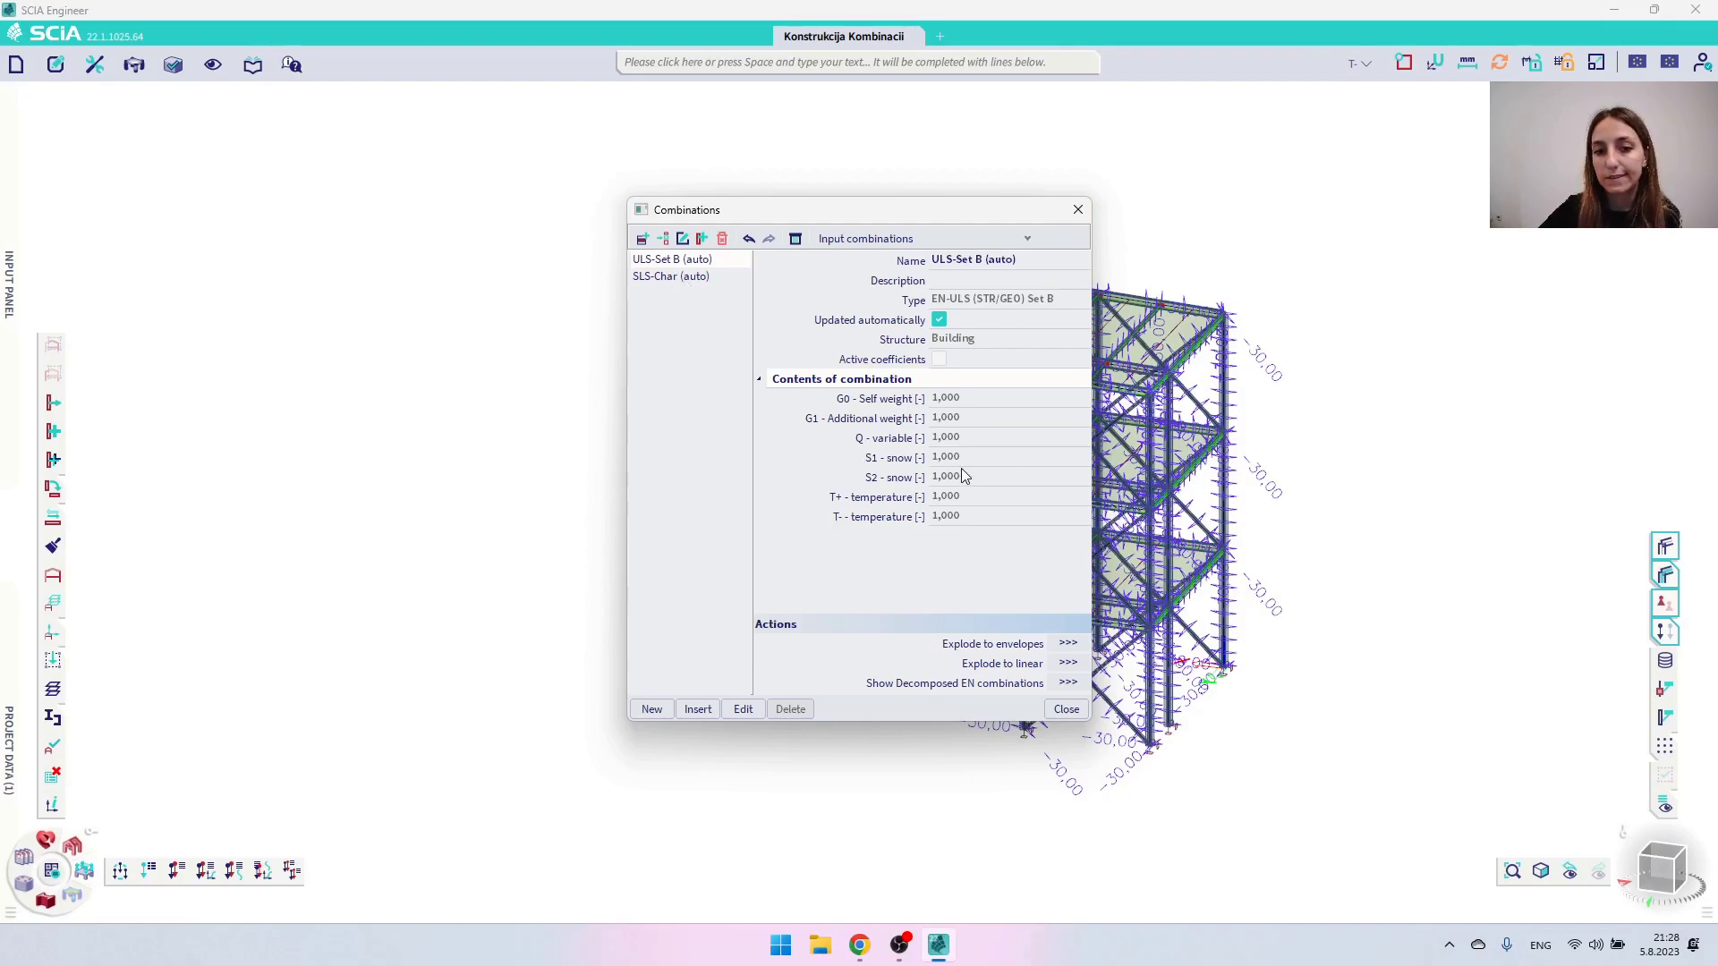
left_click(1078, 210)
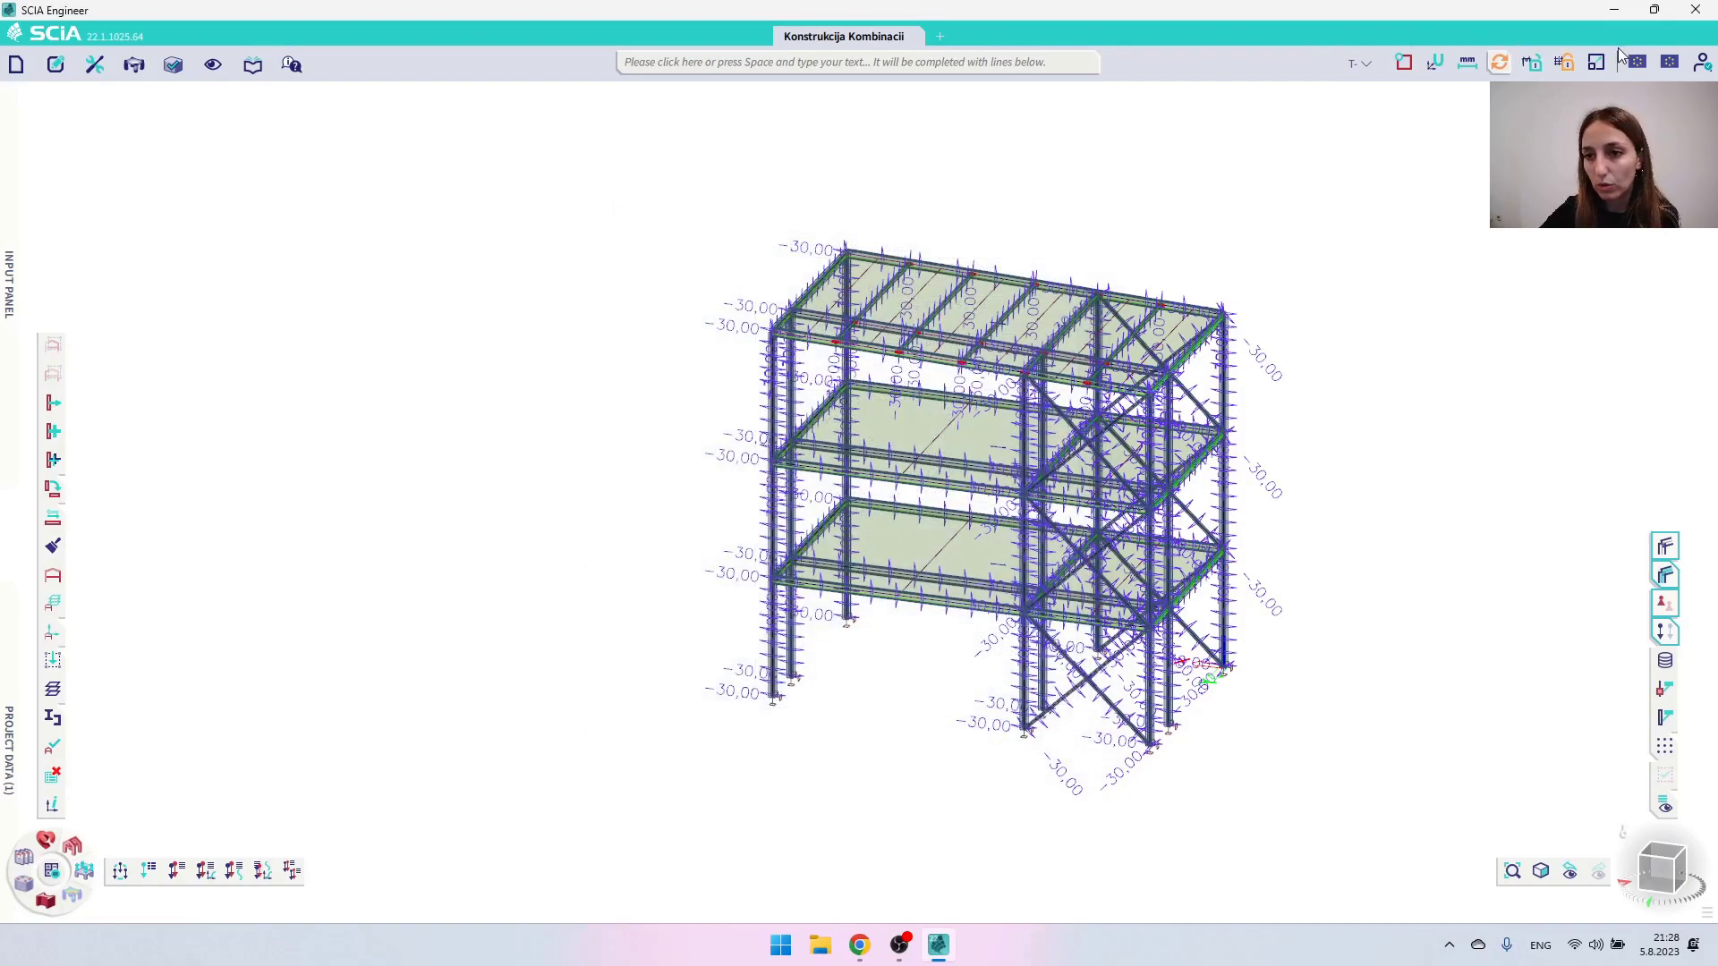
left_click(1670, 62)
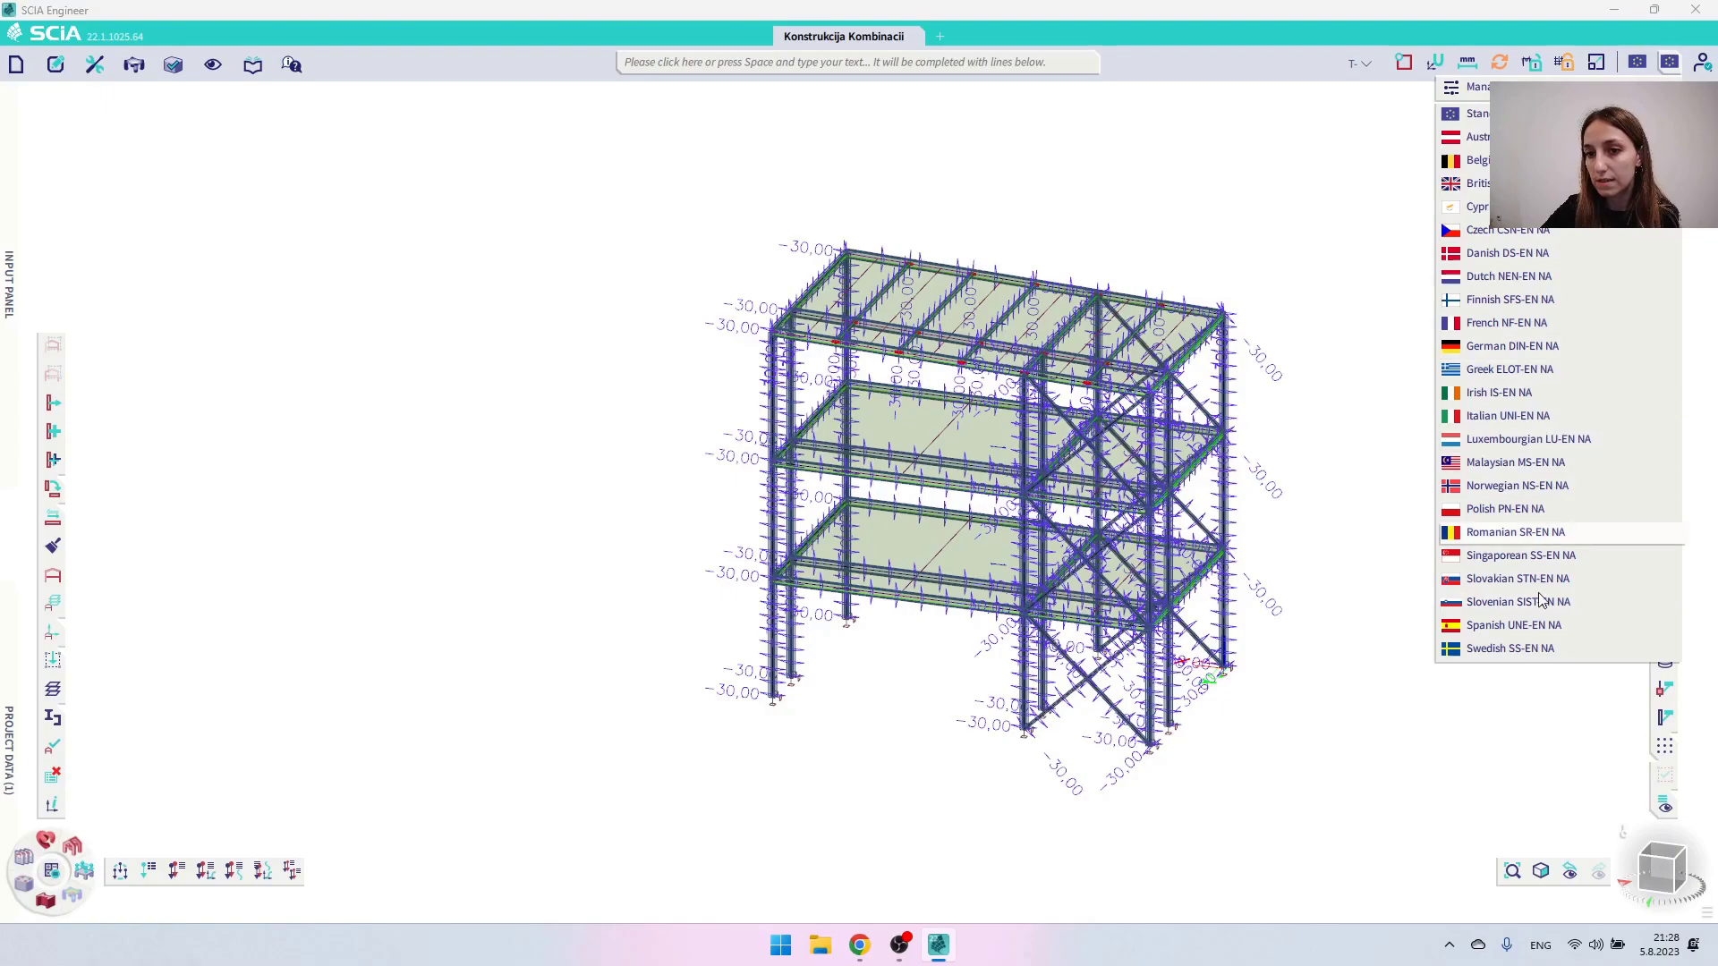
Open the national annex manager and the Standard EN annex's EN 1990 Setup manager
left_click(1476, 87)
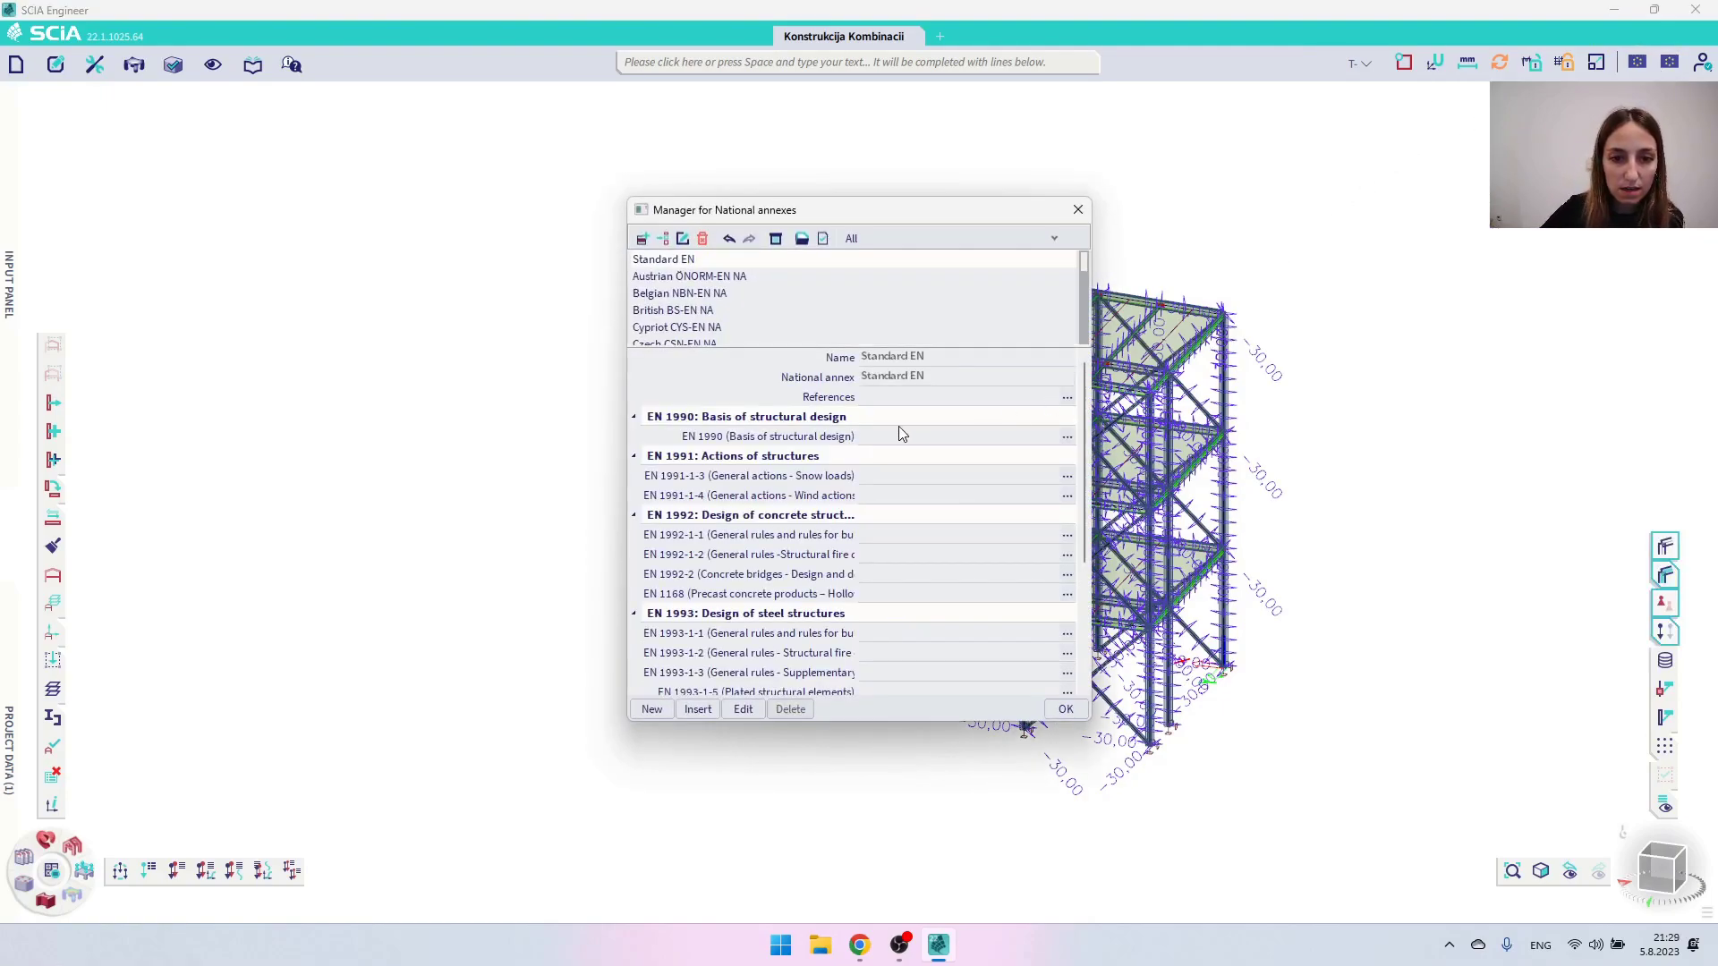
left_click(1067, 436)
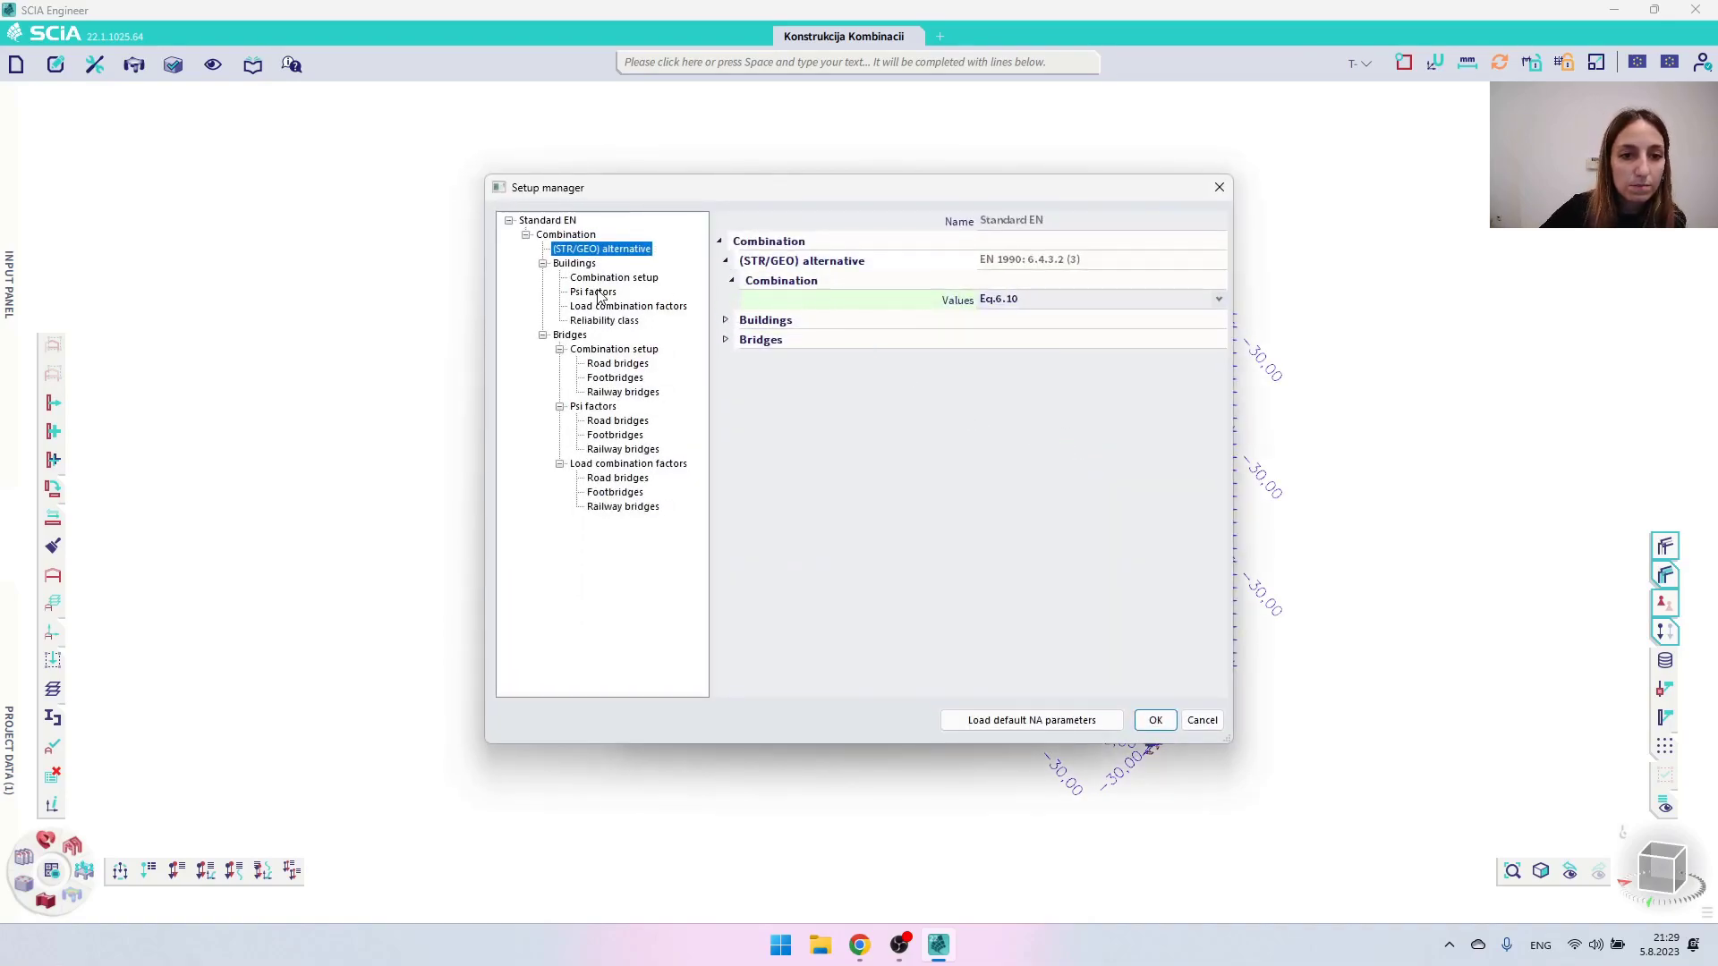
Inspect CategoryH's Psi0, Psi1 and Psi2 values in the Standard EN buildings psi factor table
left_click(597, 294)
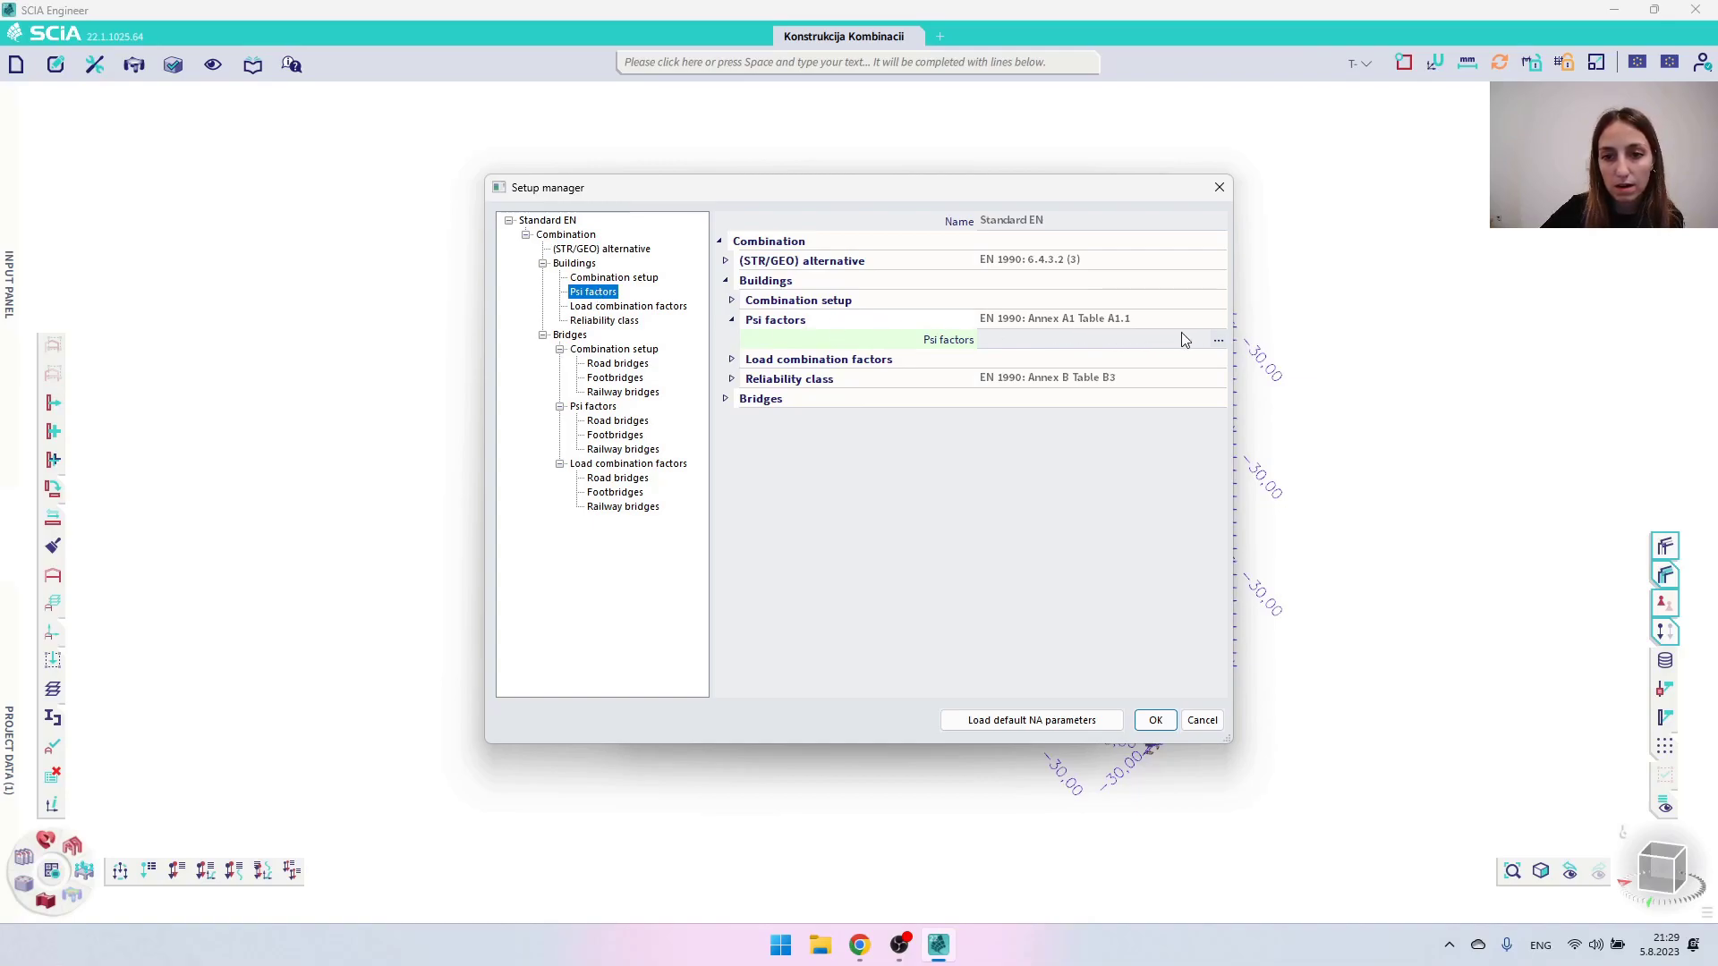
left_click(1219, 342)
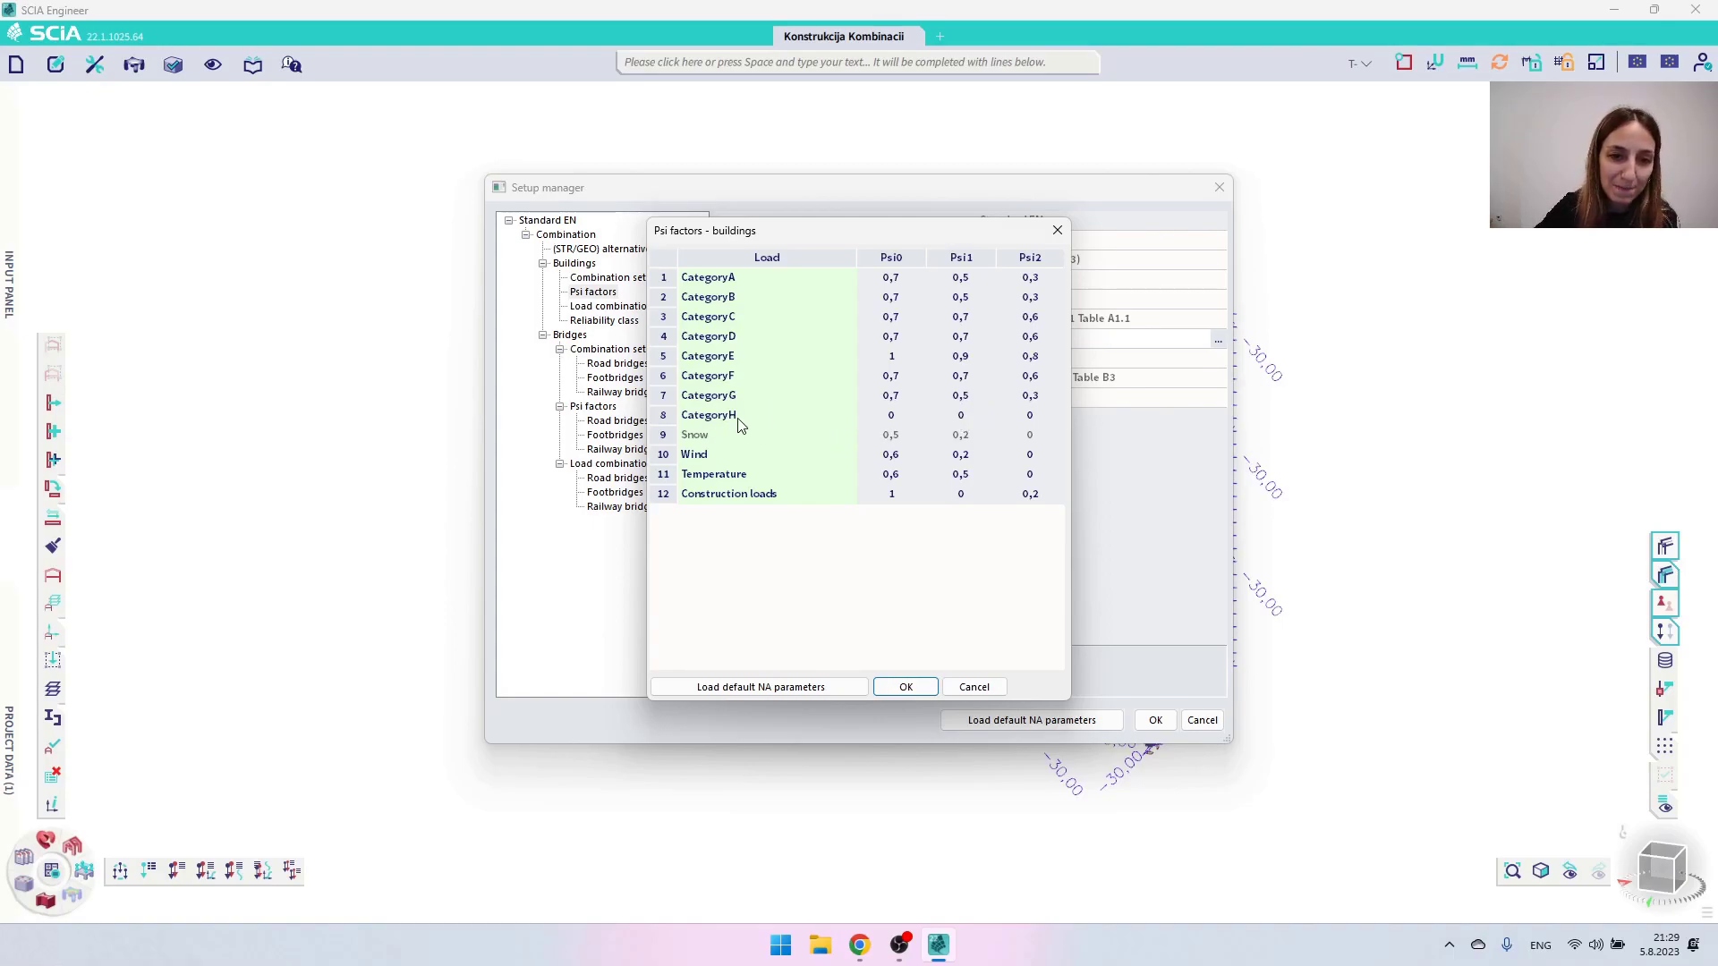
left_click(892, 417)
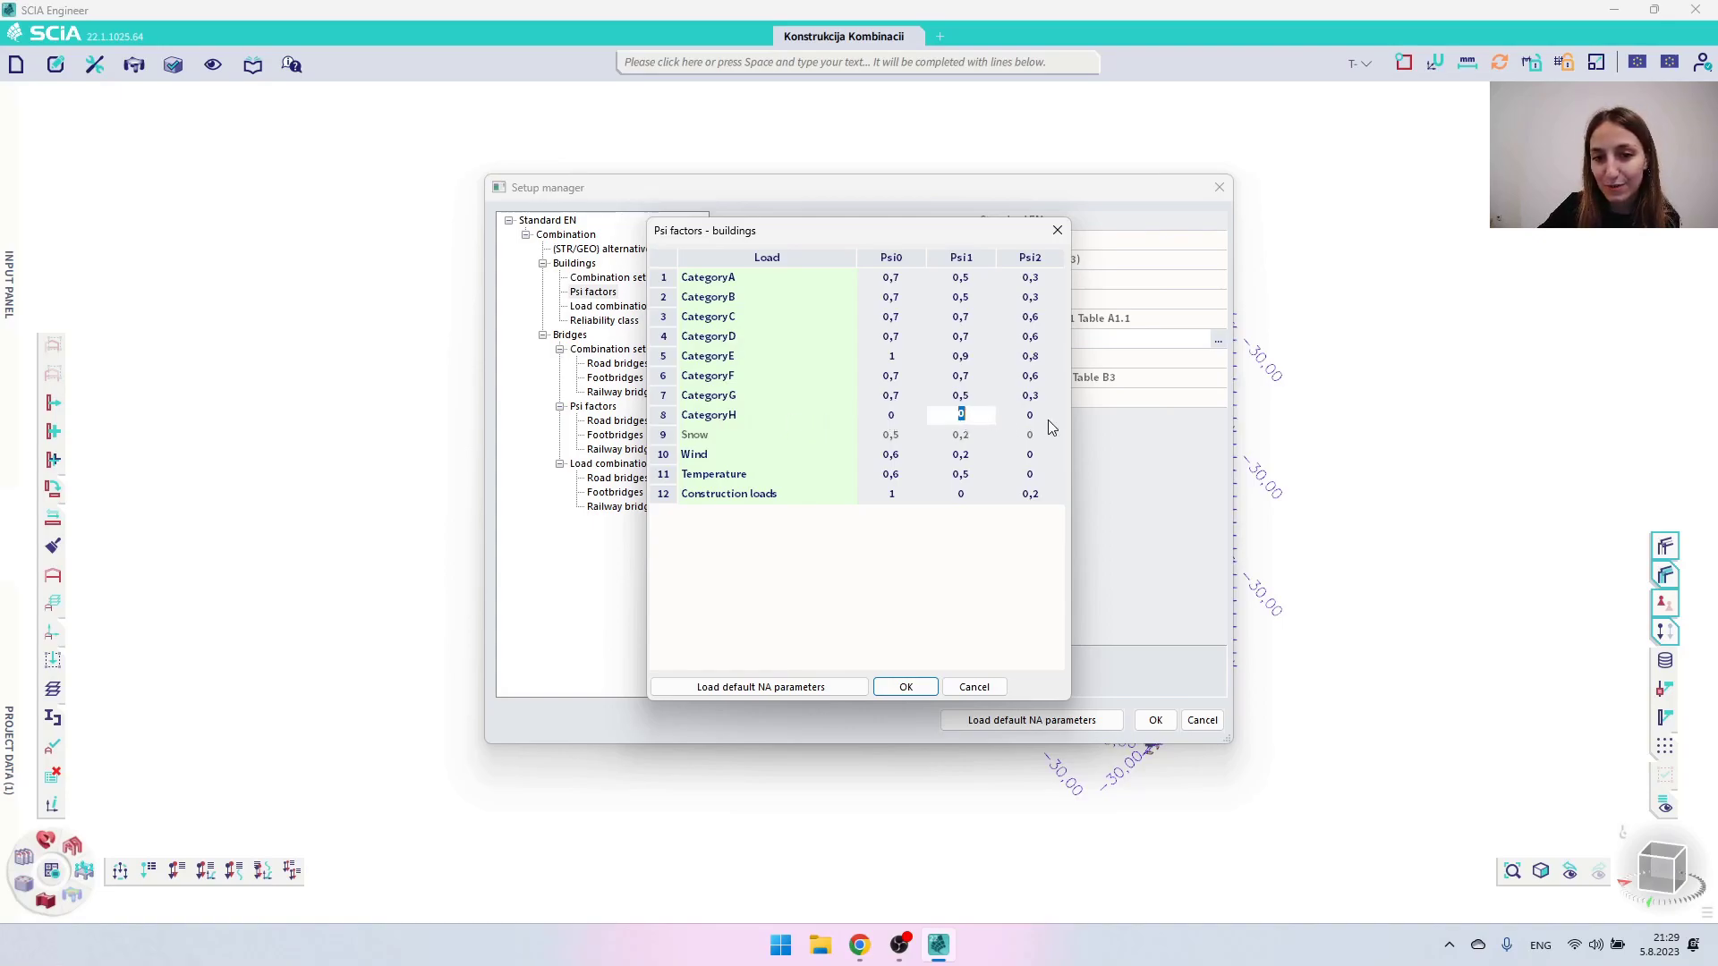
left_click(960, 425)
left_click(1031, 415)
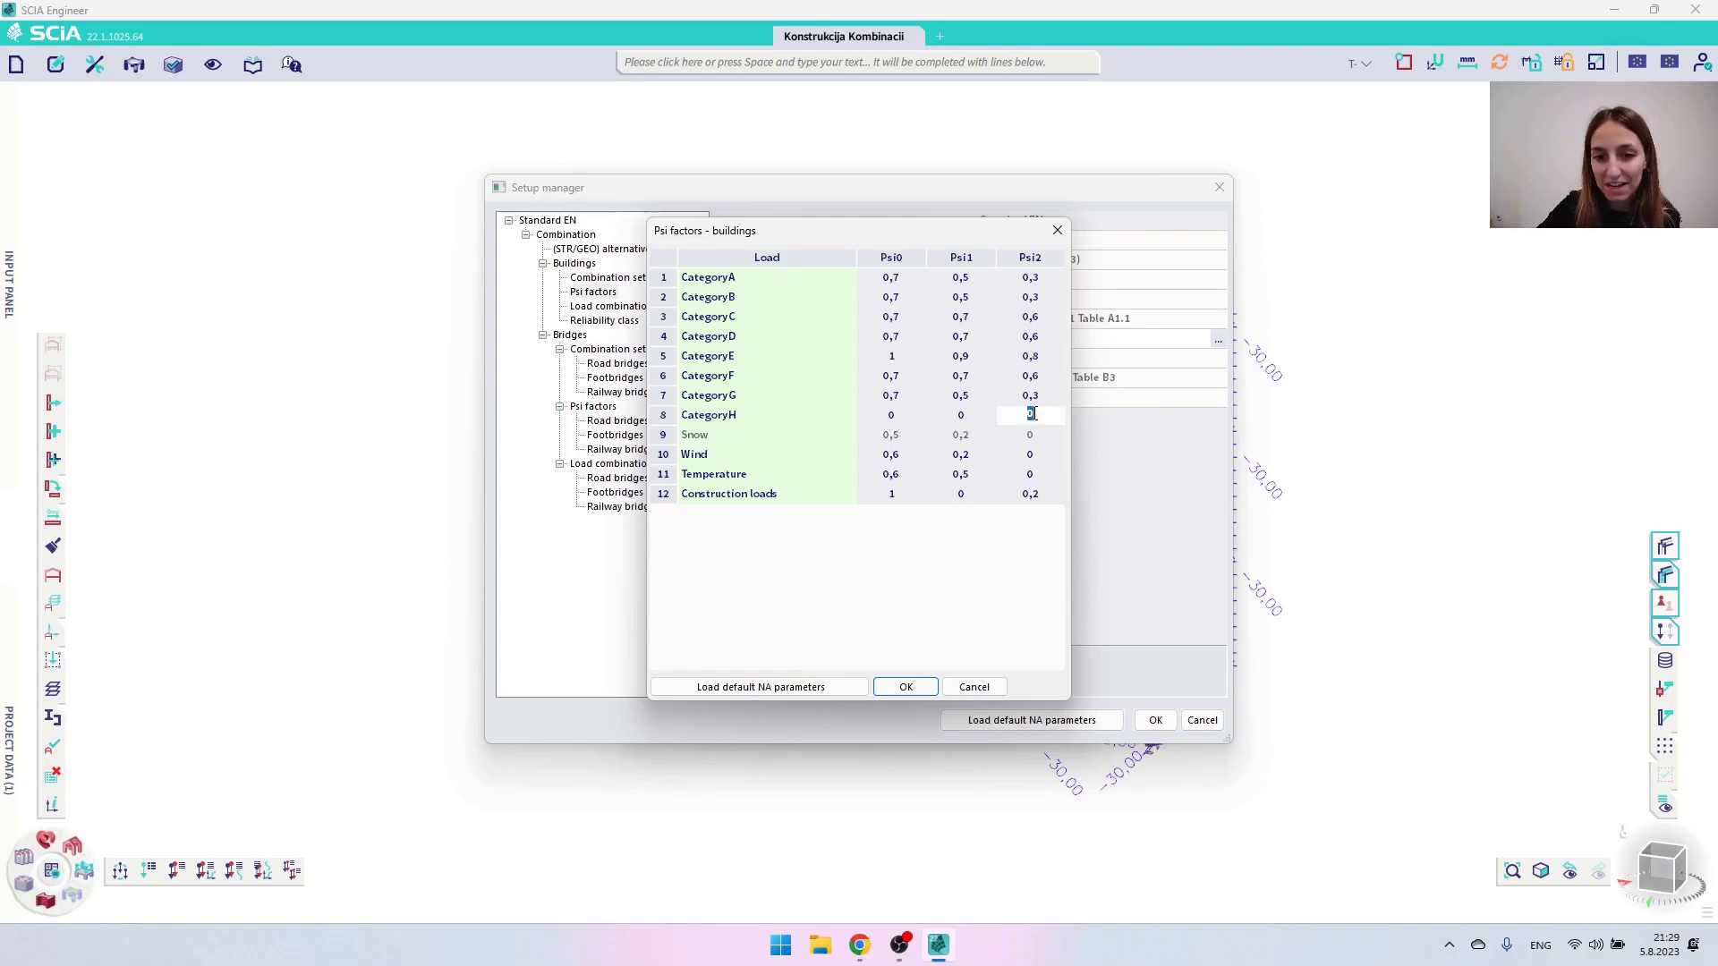
left_click(917, 414)
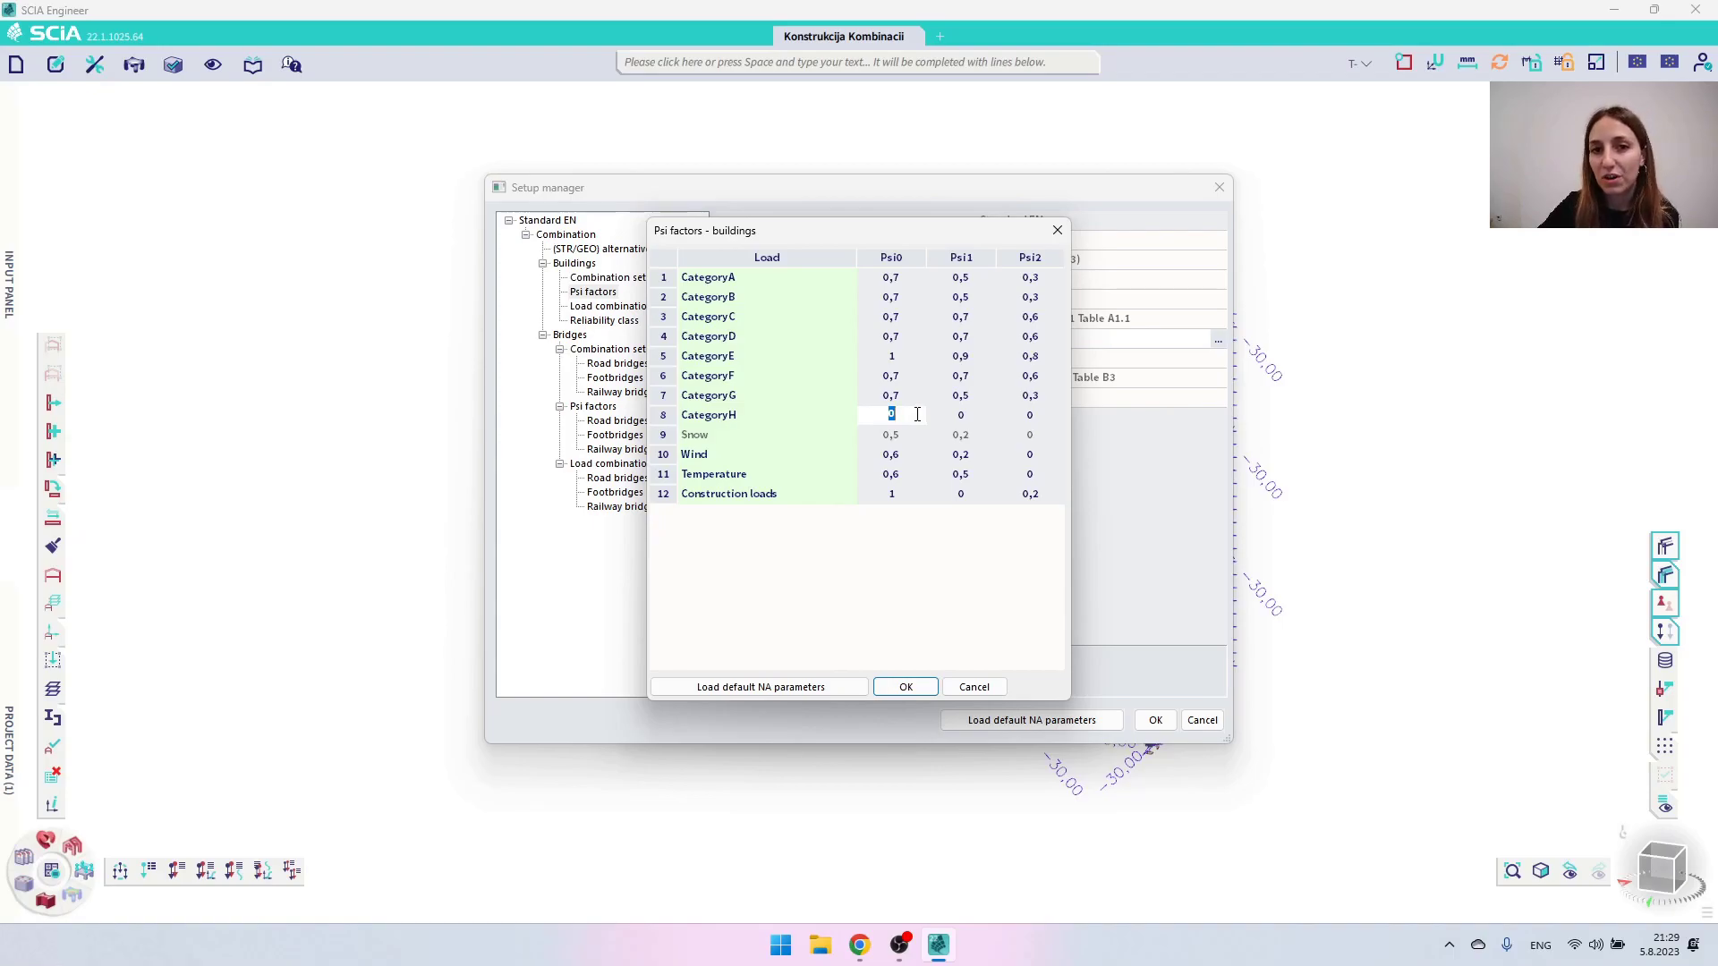
Close the psi factor table, Setup manager and annex manager without changes
left_click(905, 687)
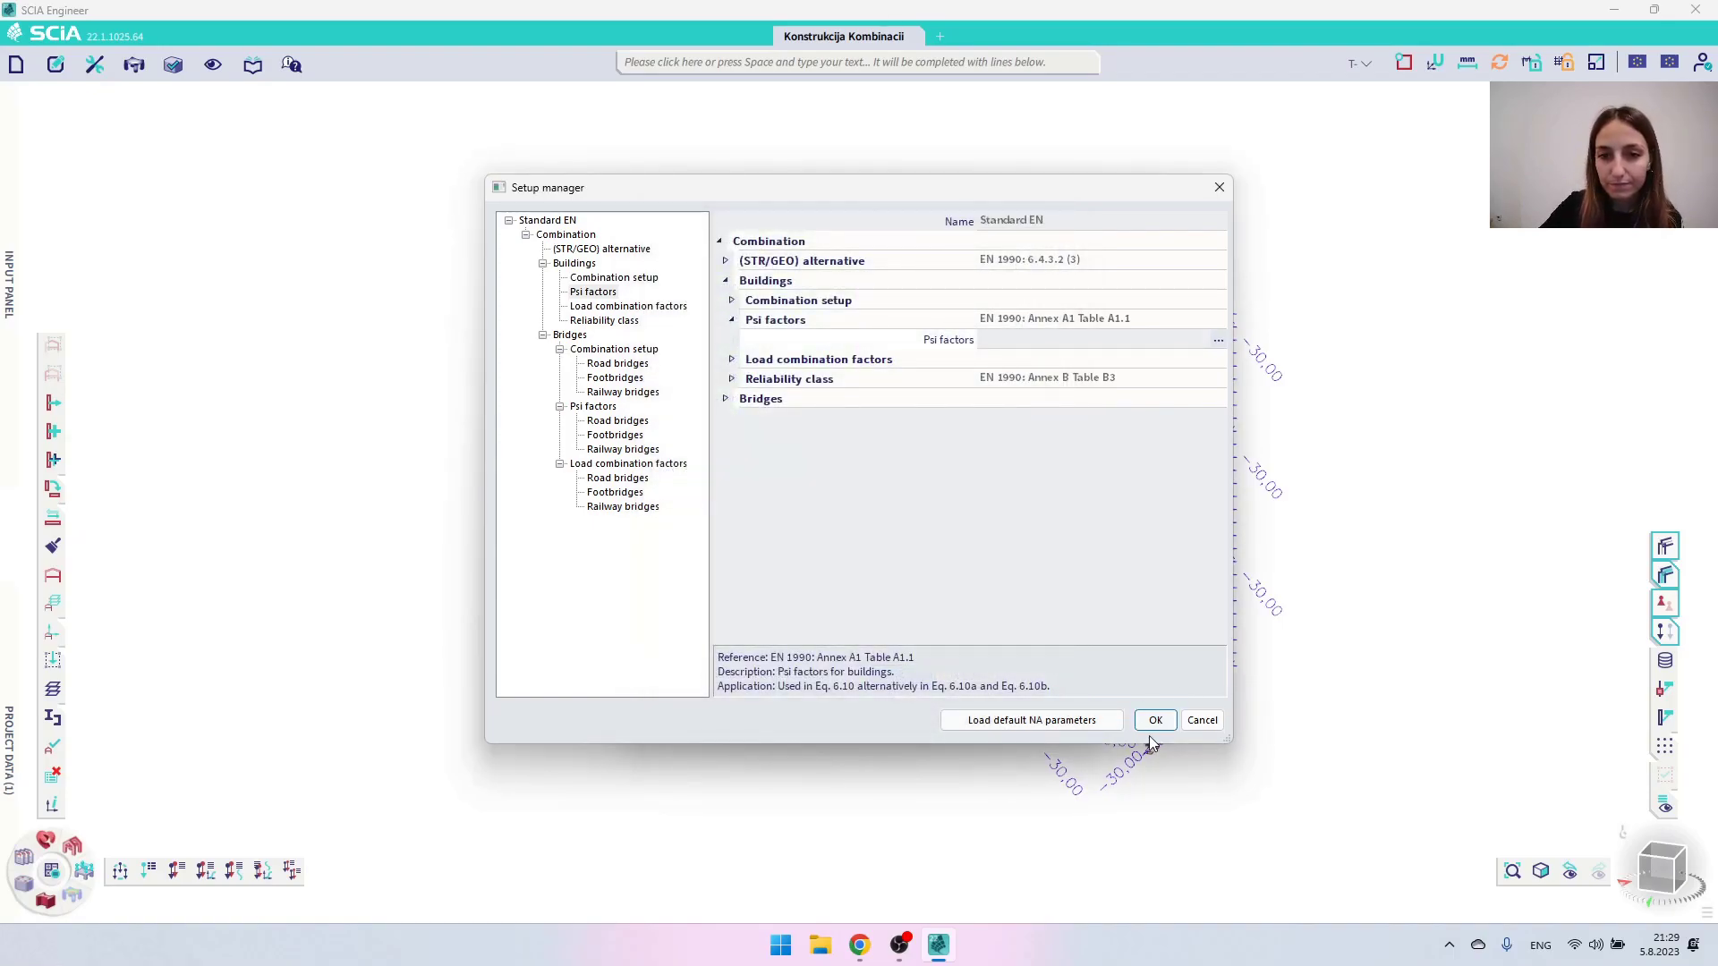
left_click(1155, 721)
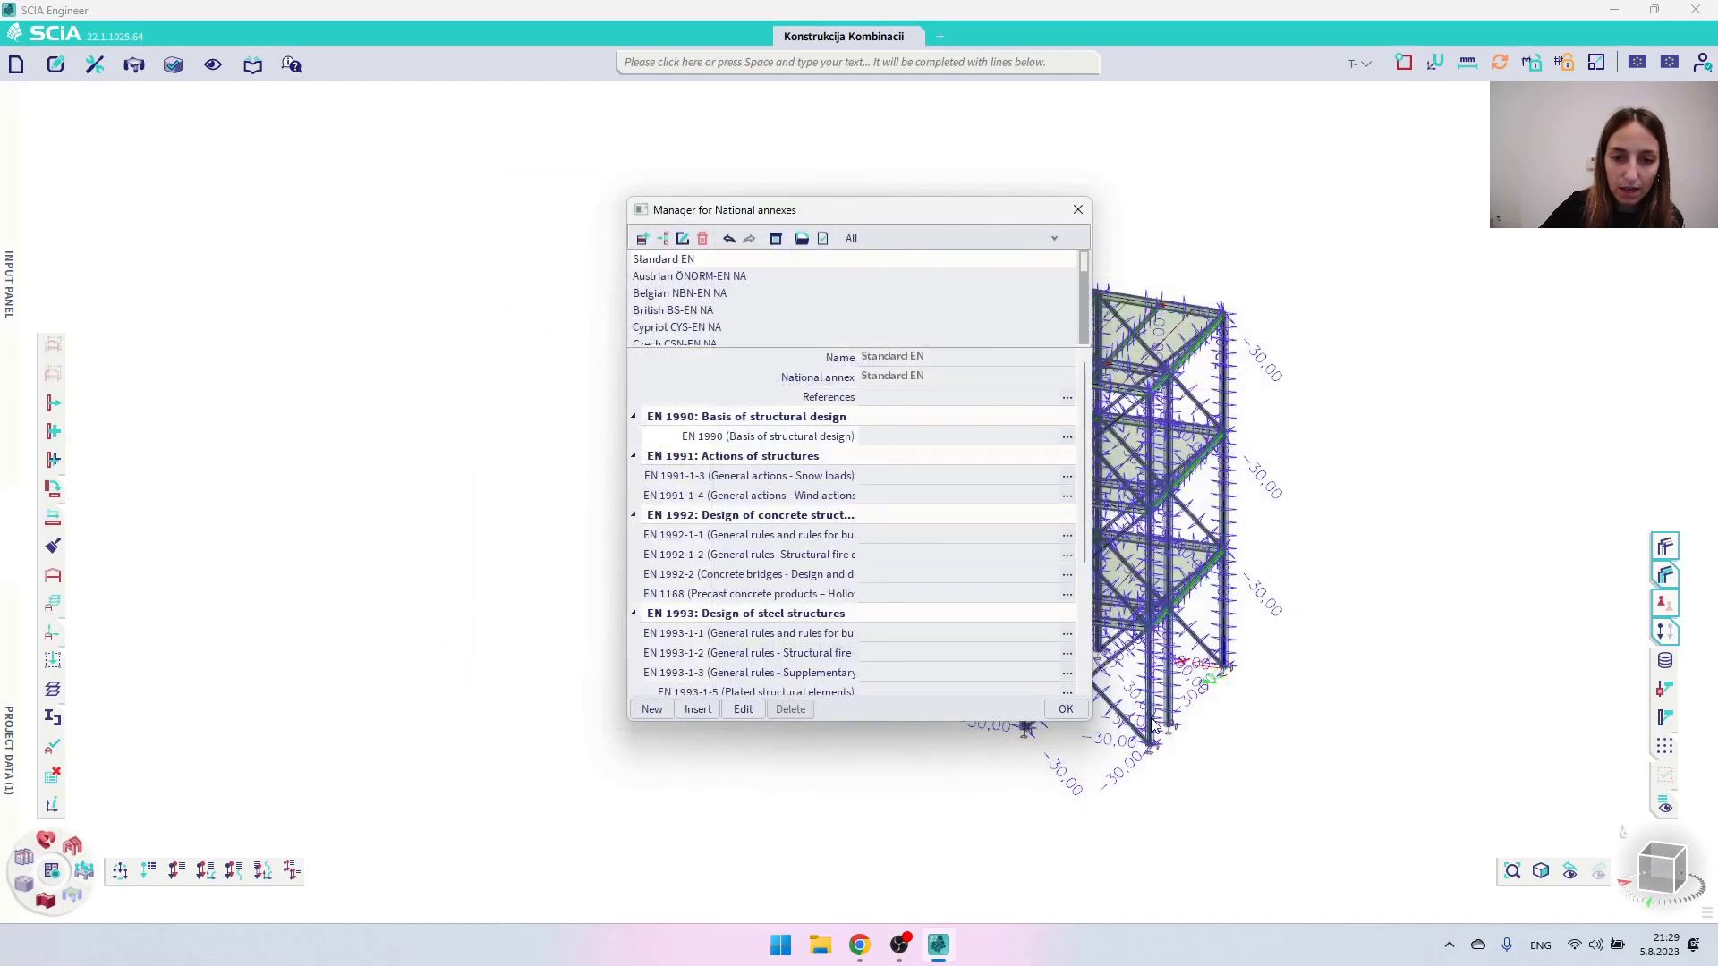
left_click(1065, 711)
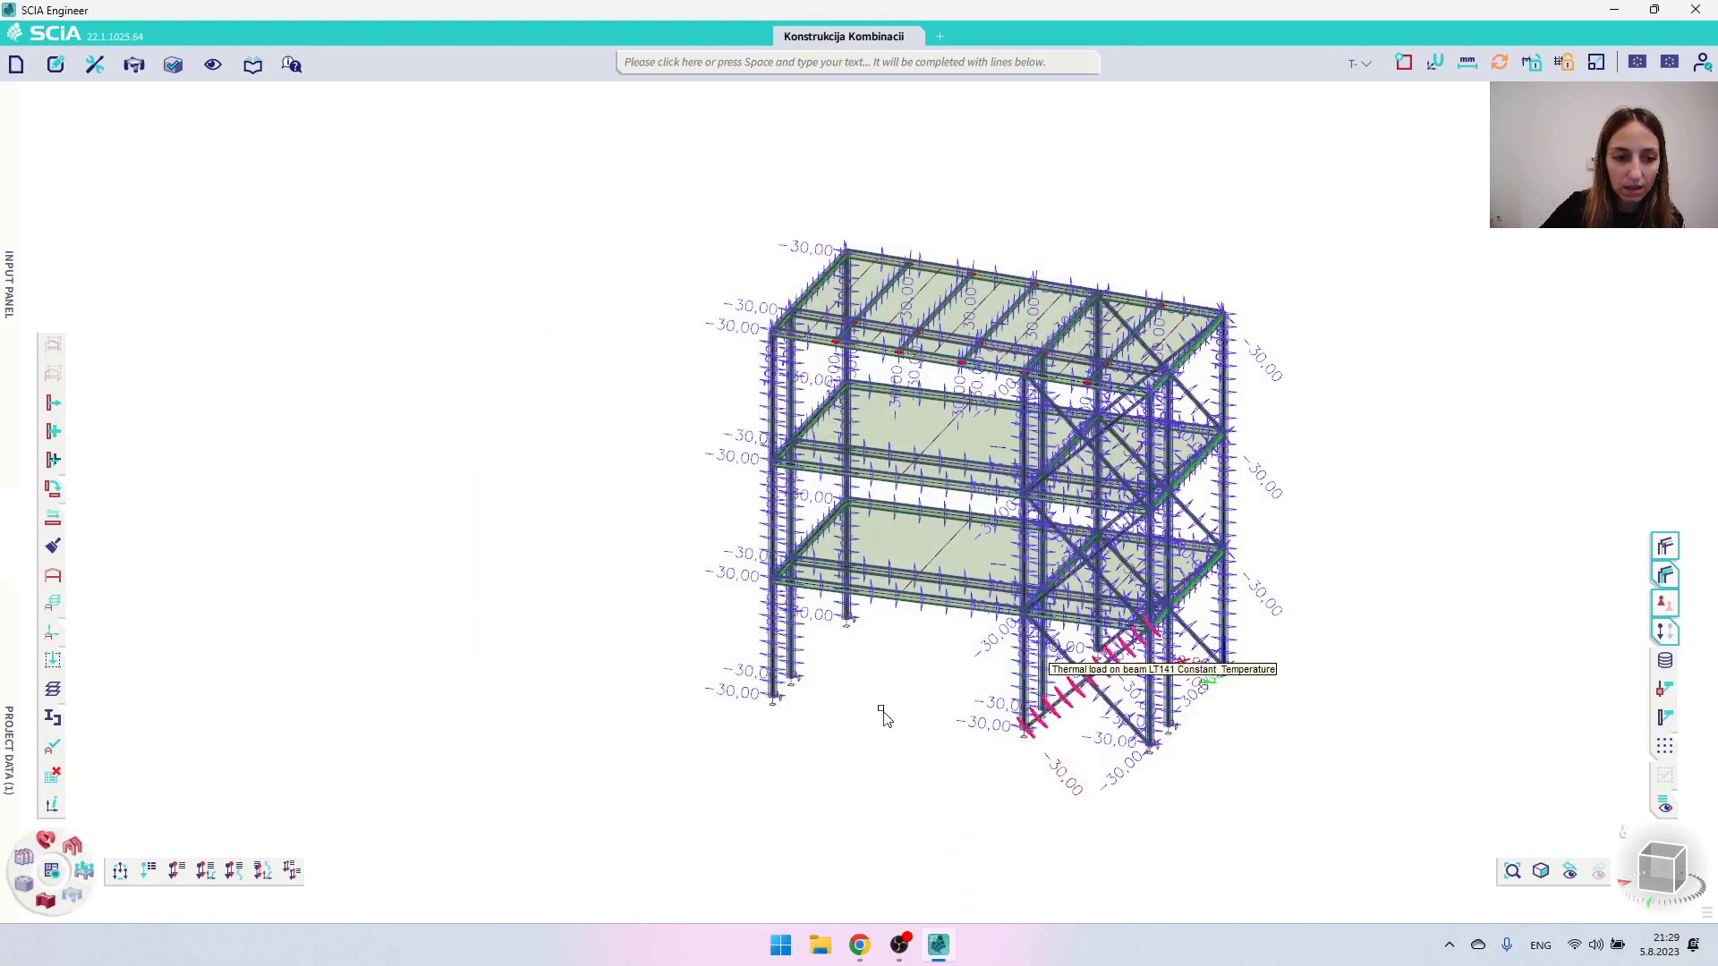
Recheck the combinations, then run the linear FE analysis and accept its results (max translation -82.1 mm)
left_click(179, 872)
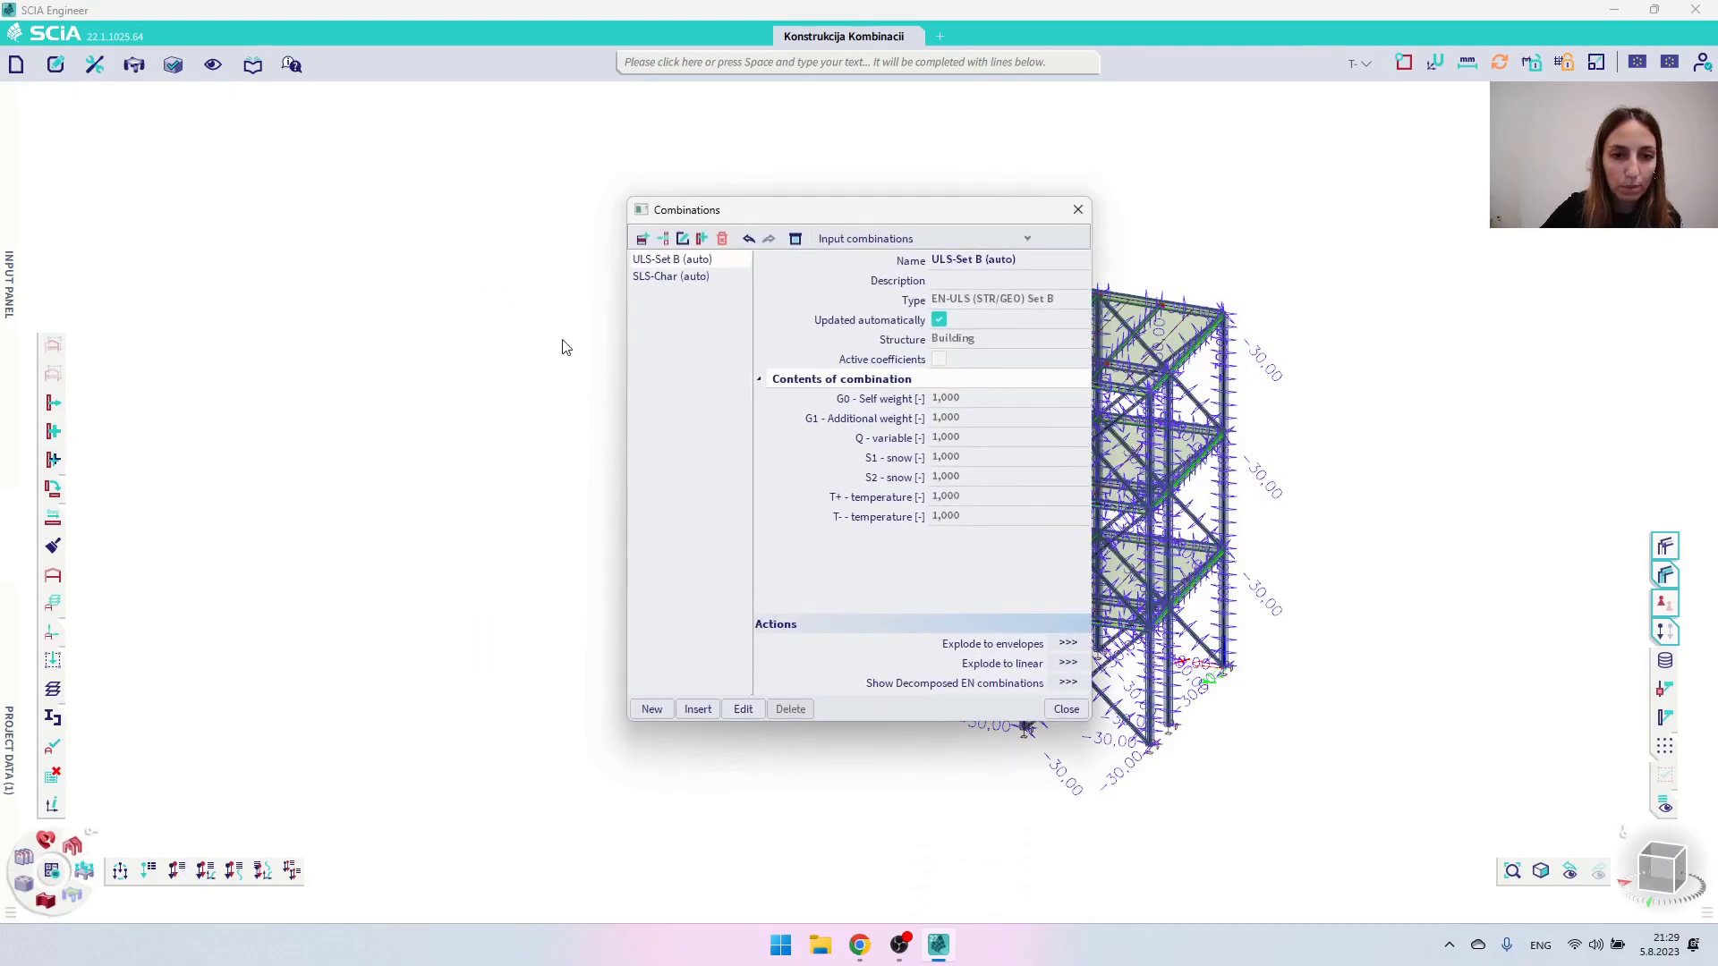
left_click(1075, 213)
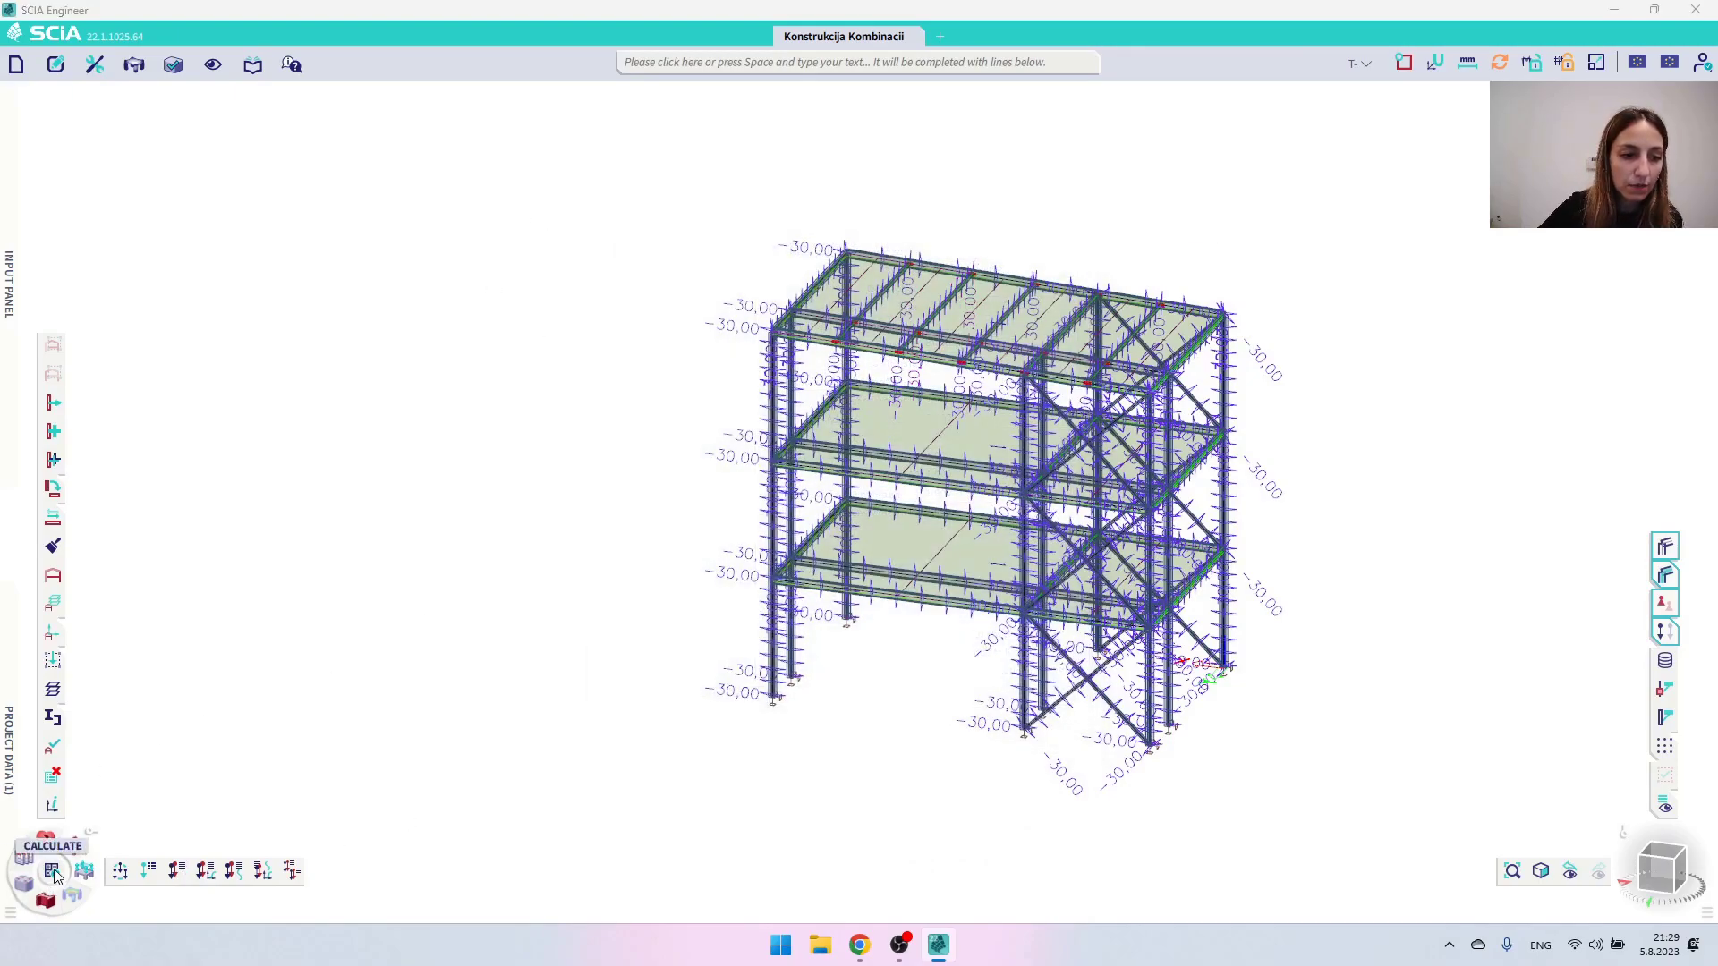
left_click(53, 870)
left_click(662, 680)
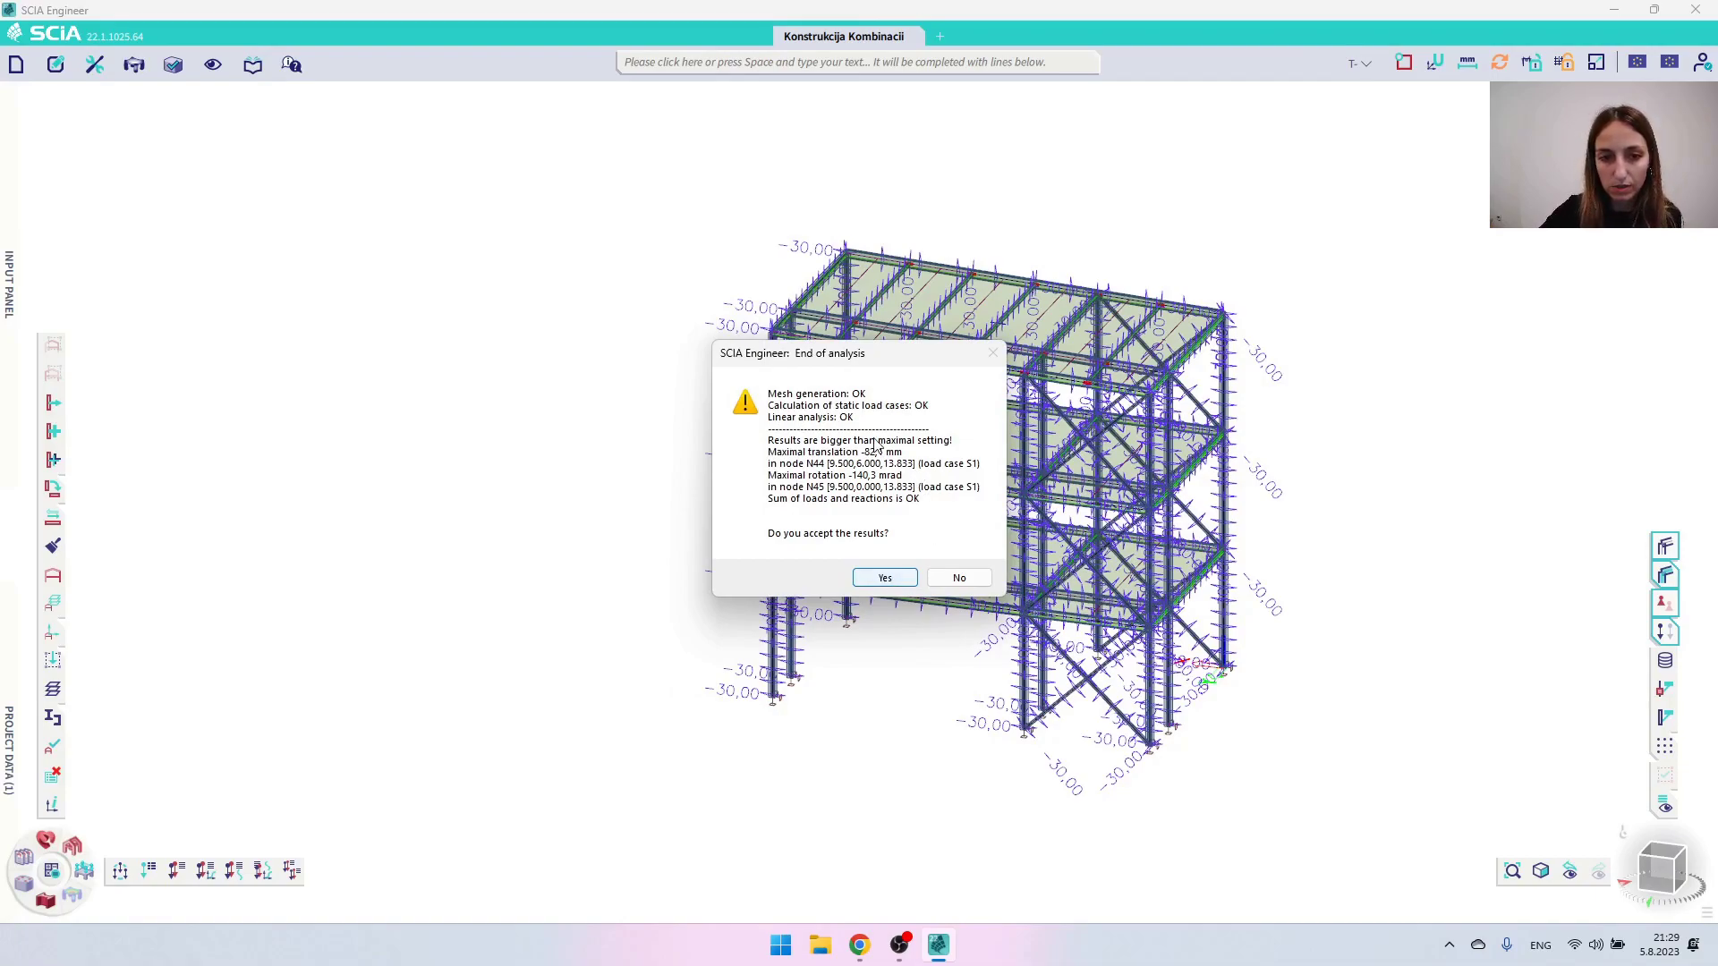
left_click(884, 580)
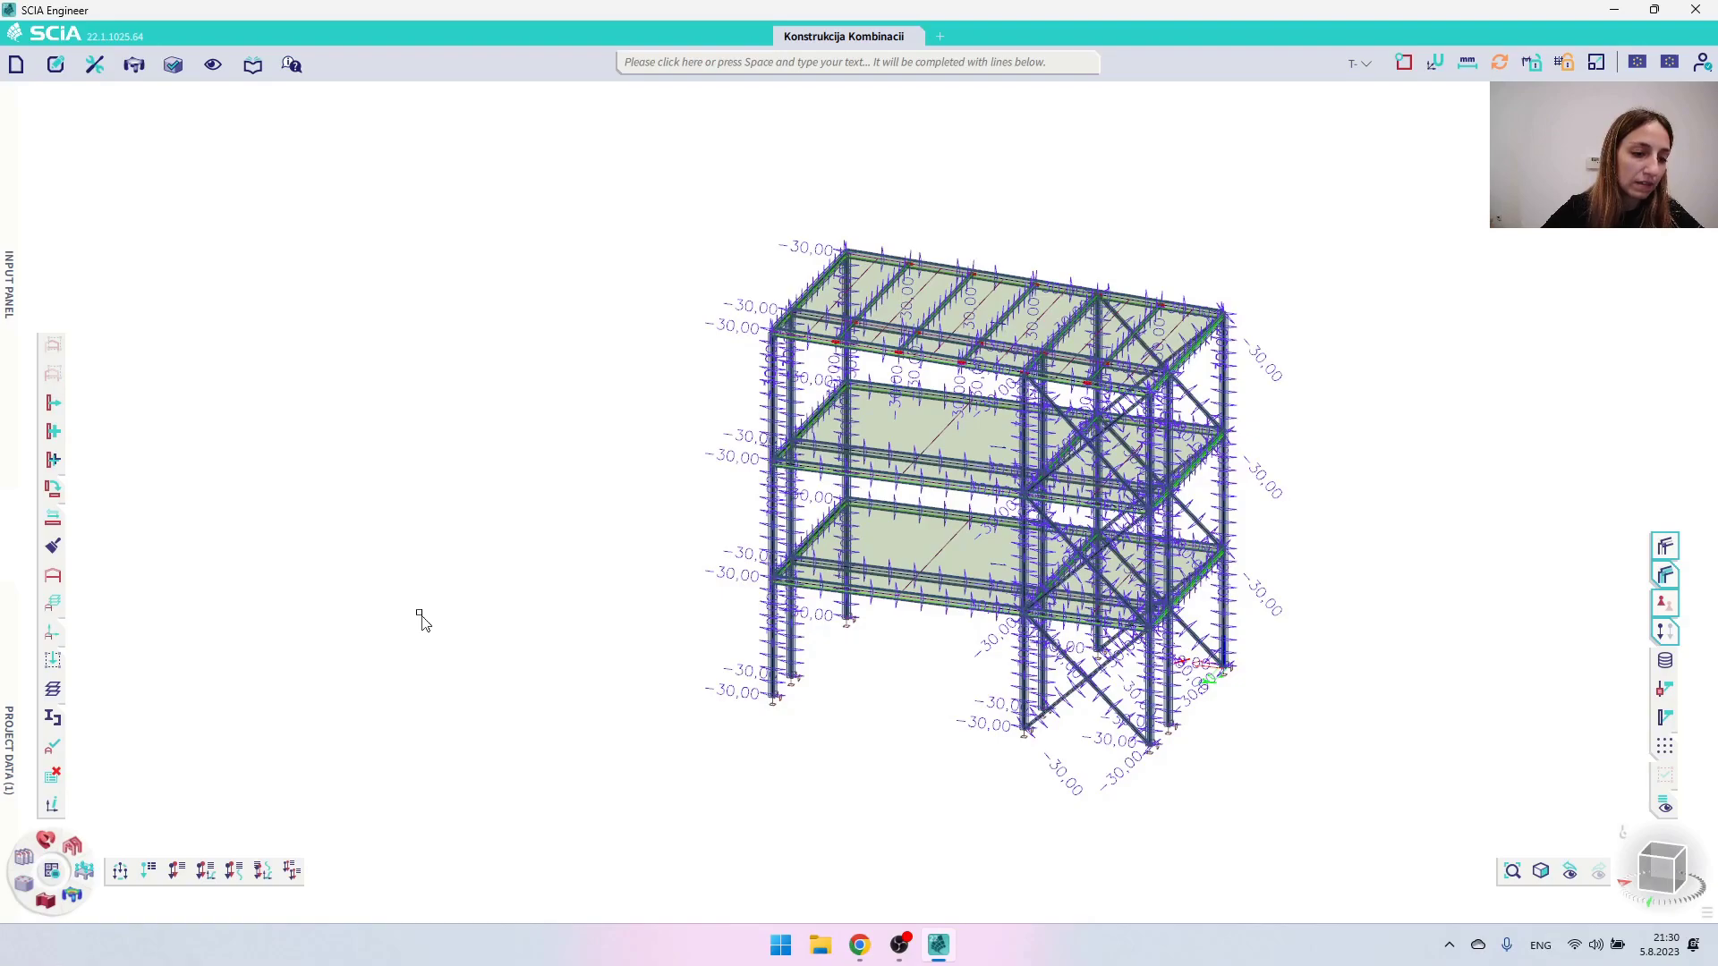
Start new combination SLS-Char (auto)1 and open its list of combination types
left_click(177, 873)
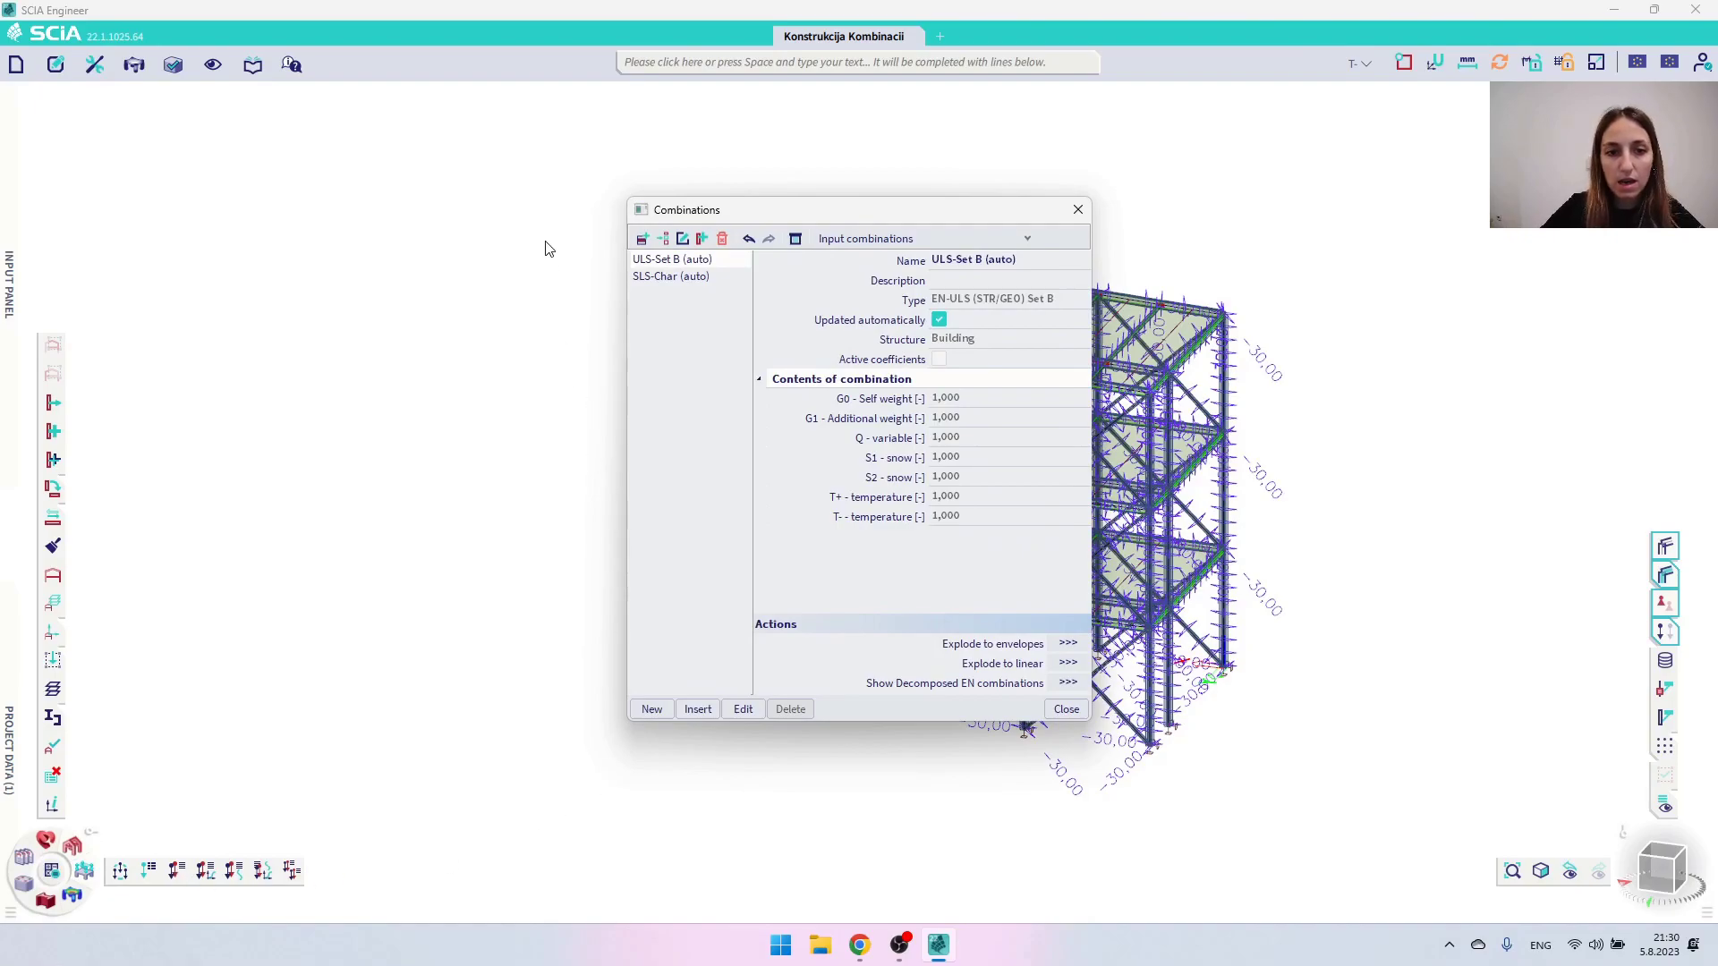
left_click(643, 240)
left_click_drag(682, 240, 782, 254)
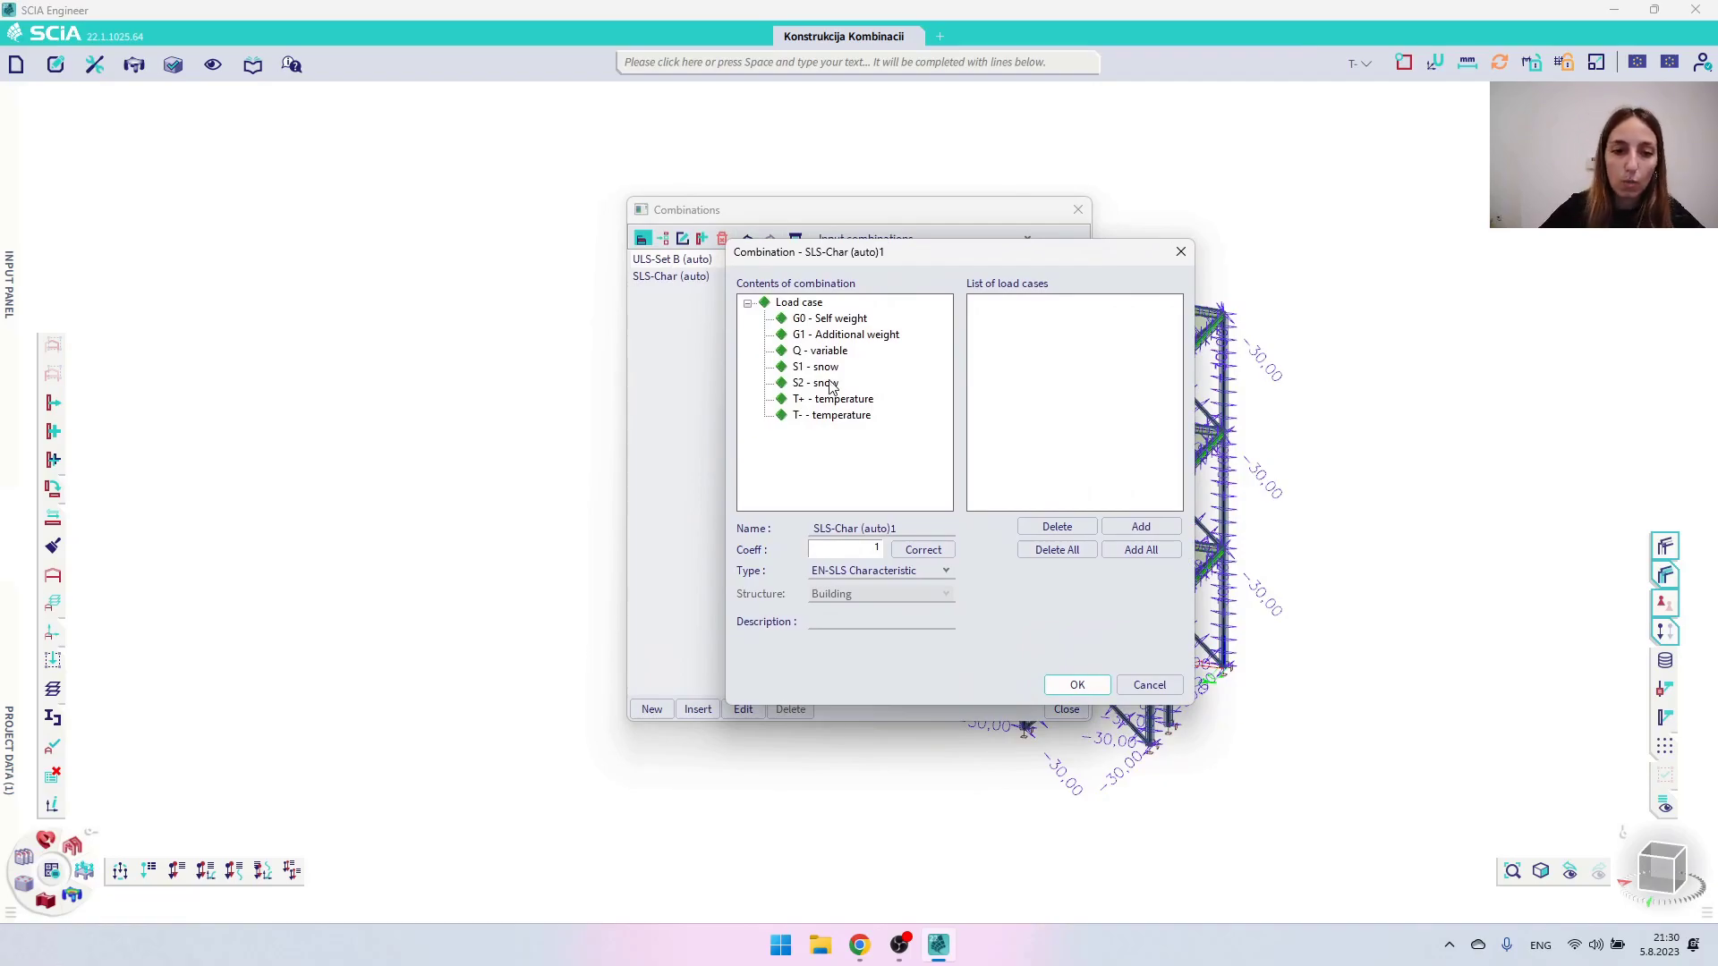
left_click(893, 574)
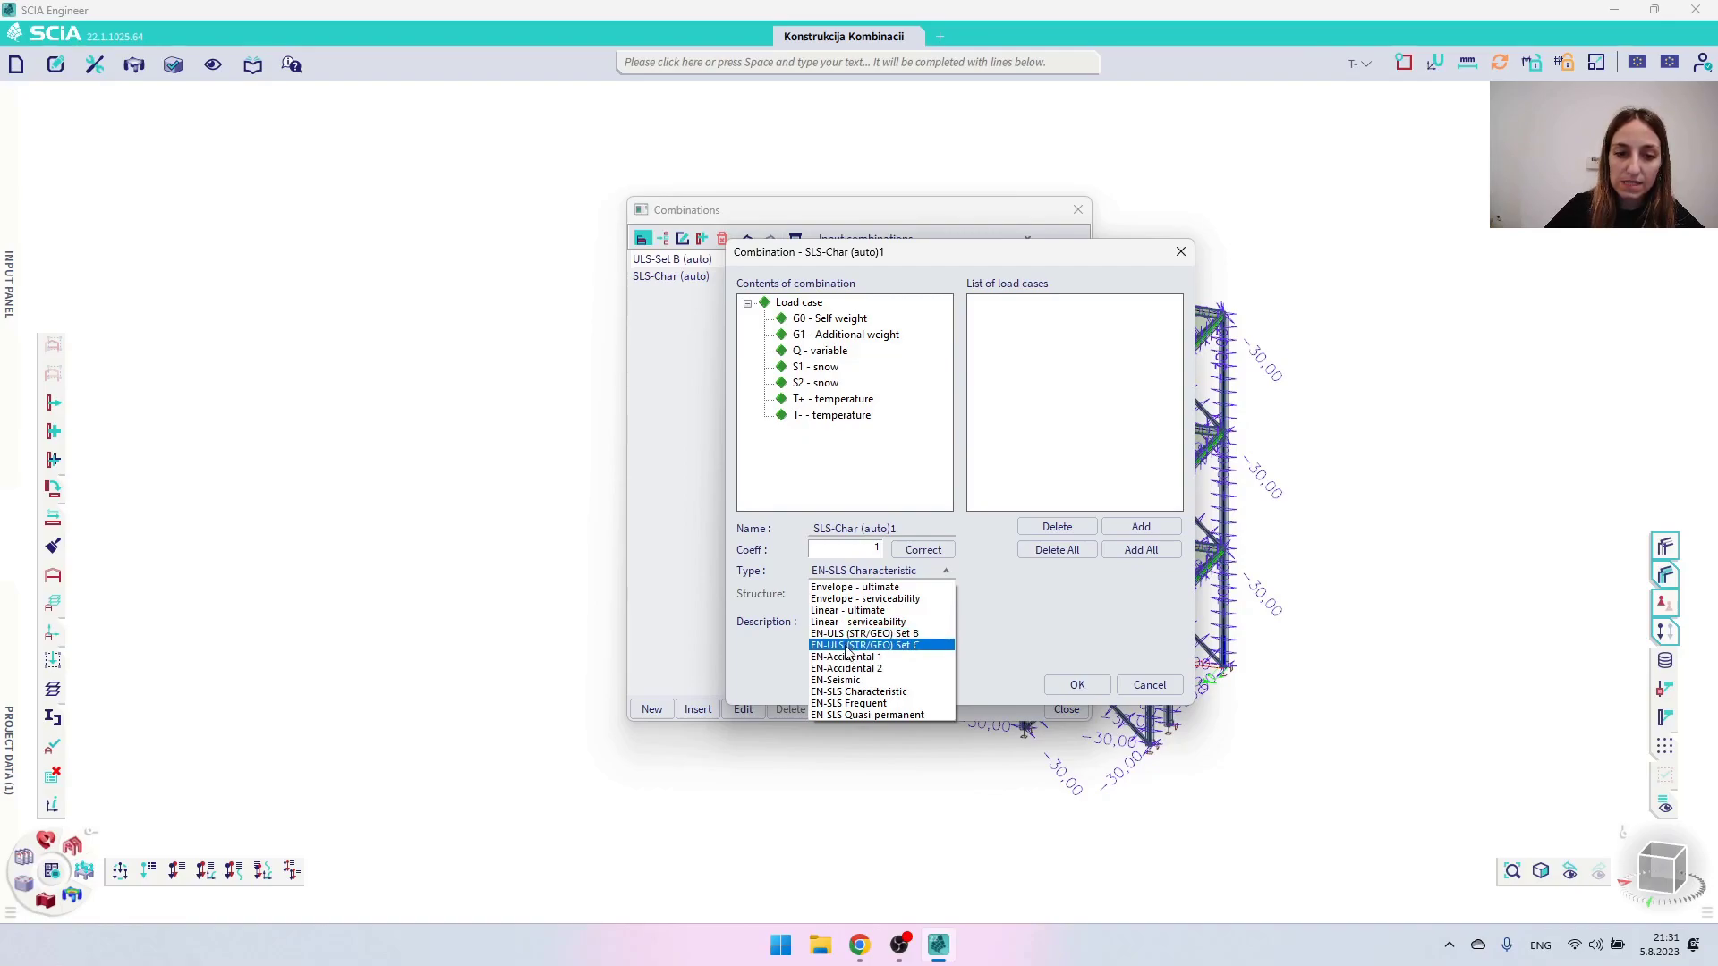
Make the combination Linear - ultimate holding only G0 Self weight and G1 Additional weight at 1.35
left_click(884, 611)
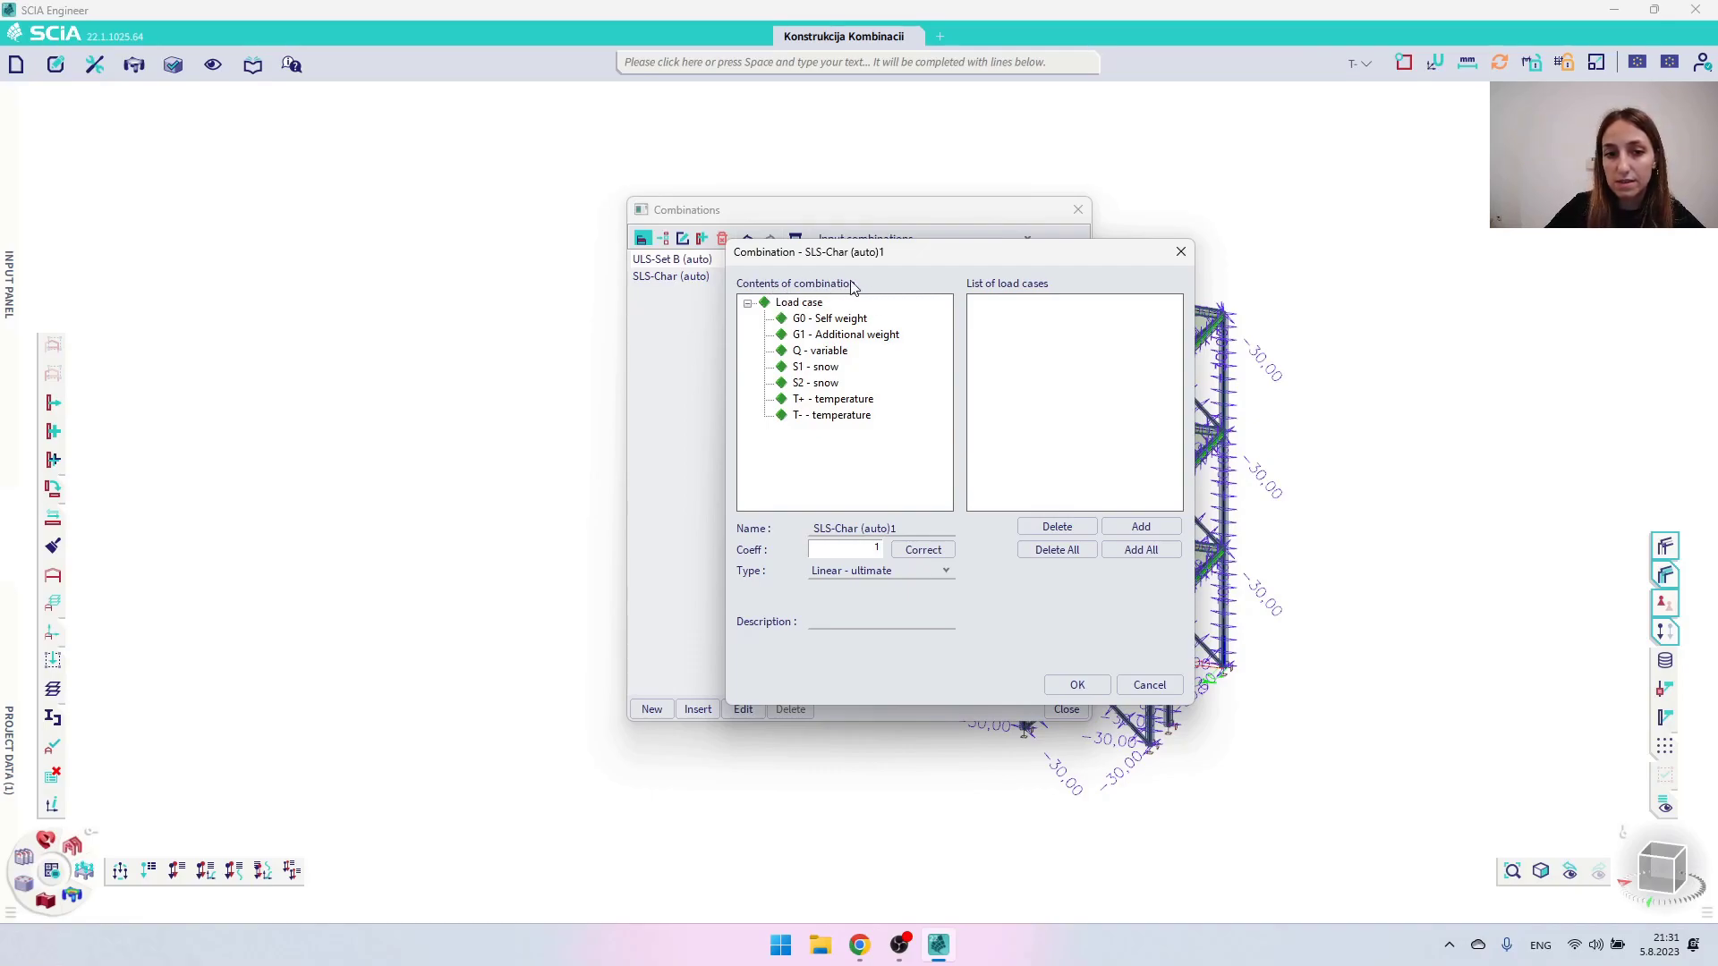
left_click(1063, 551)
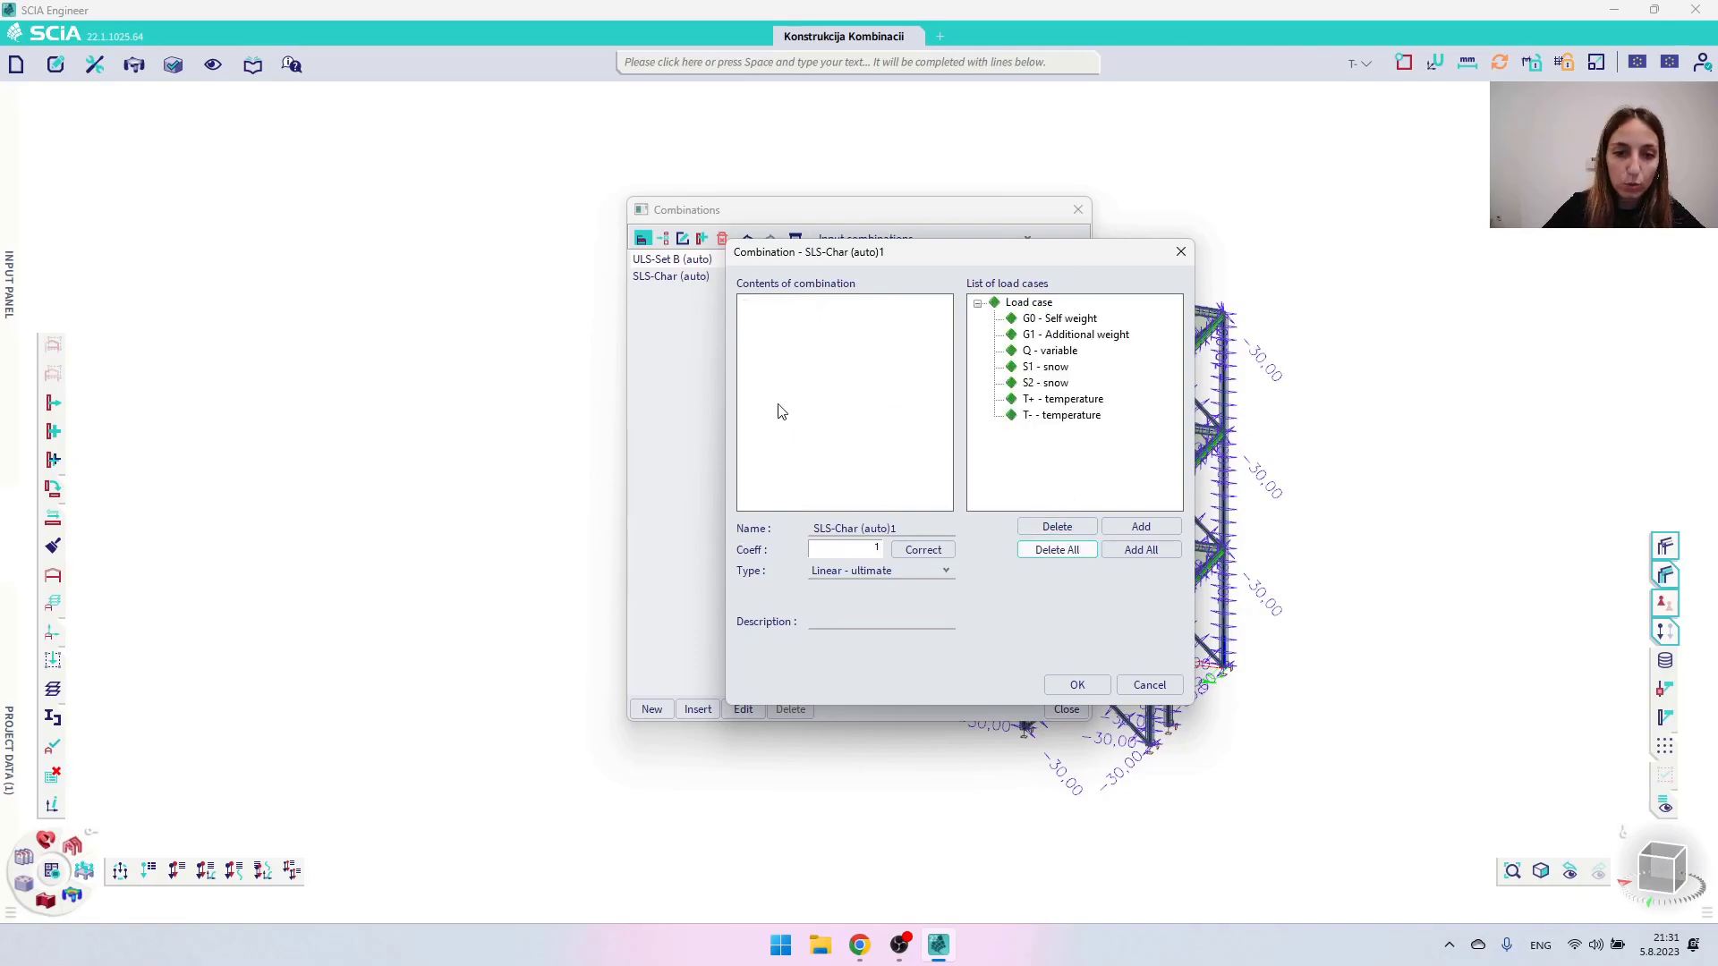
left_click(857, 549)
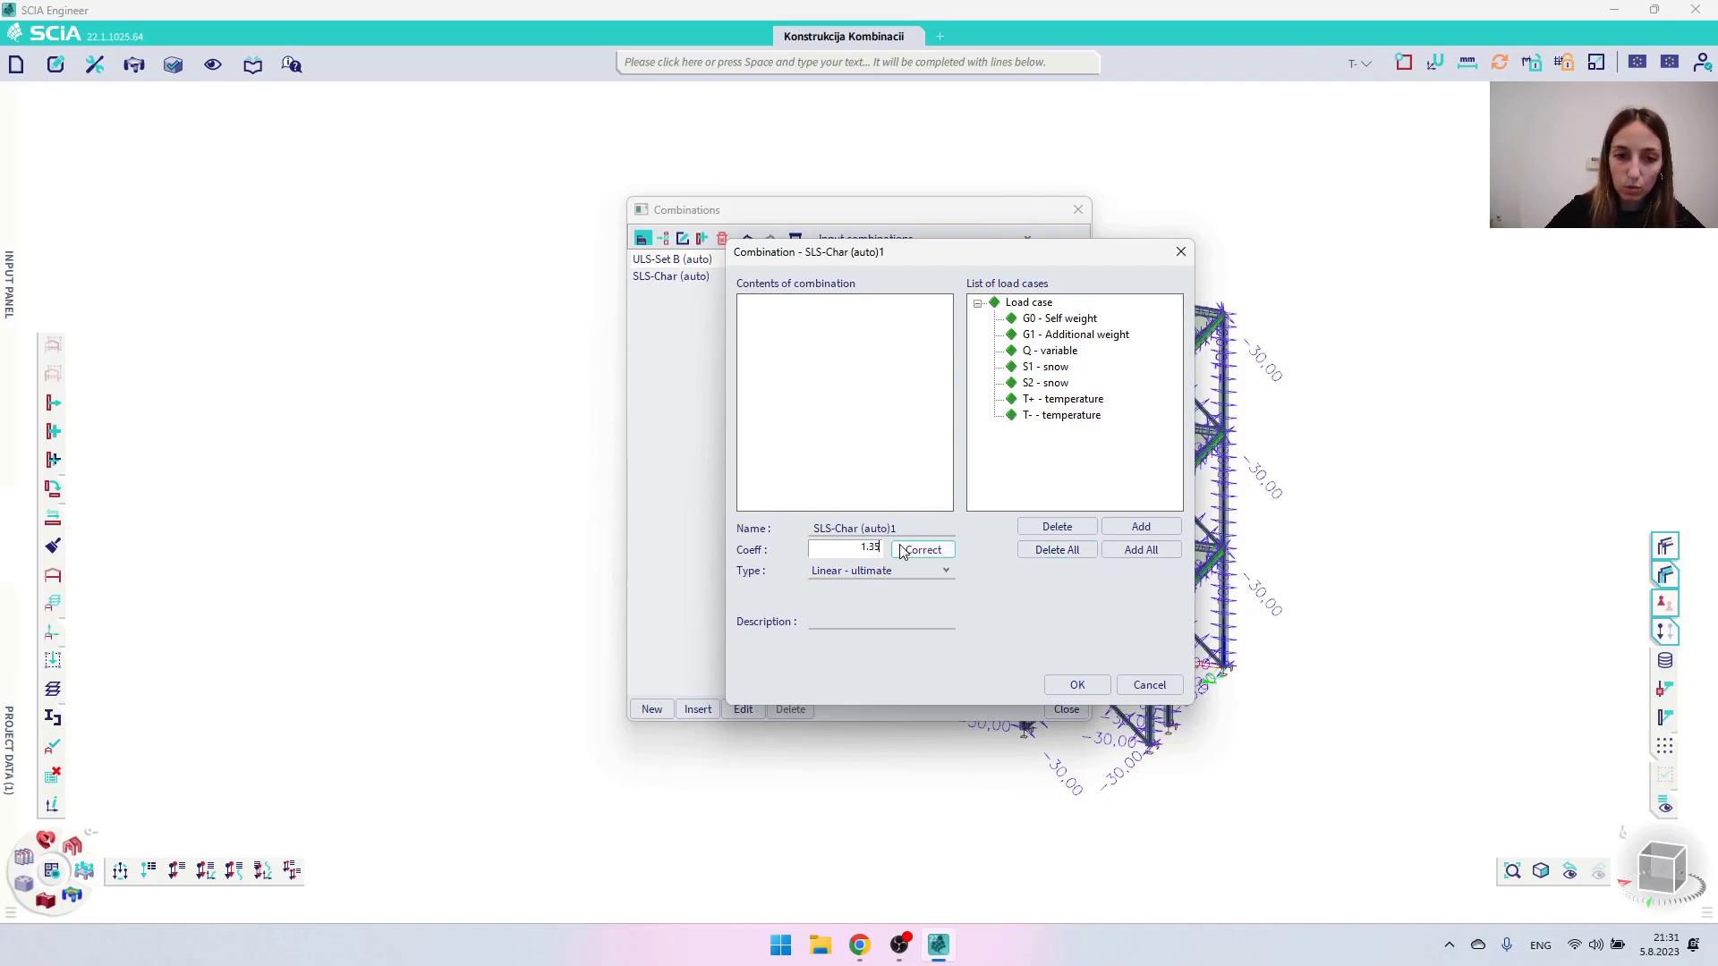
double_click(1069, 320)
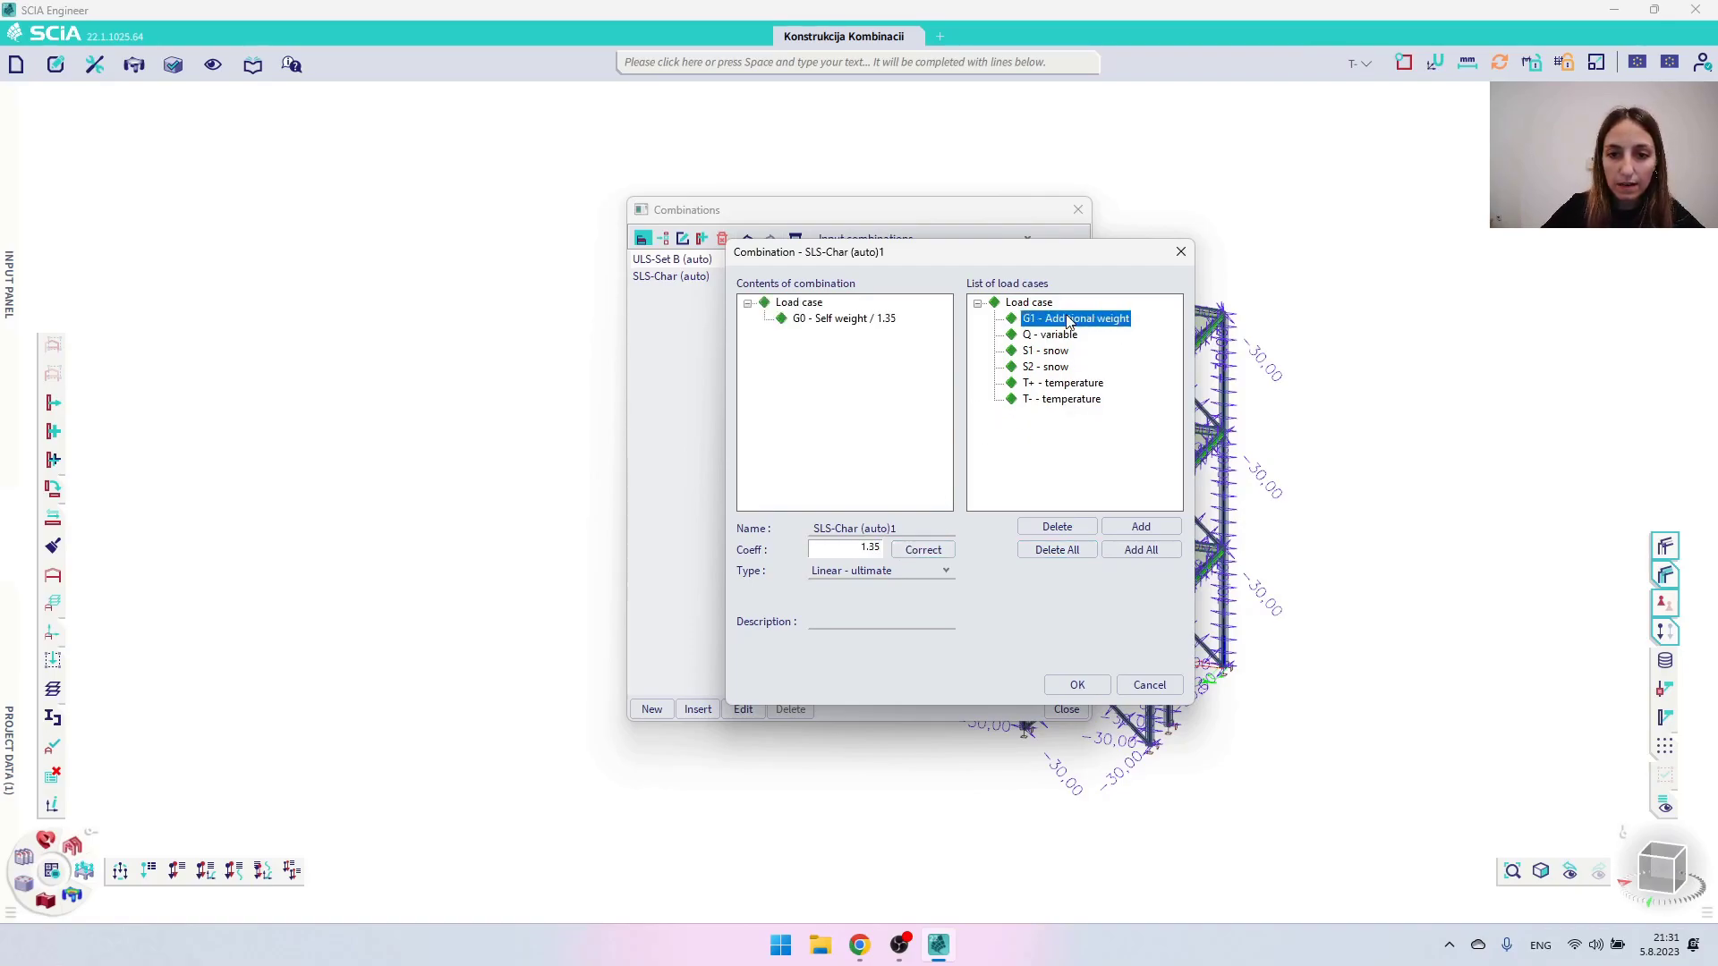
double_click(1069, 320)
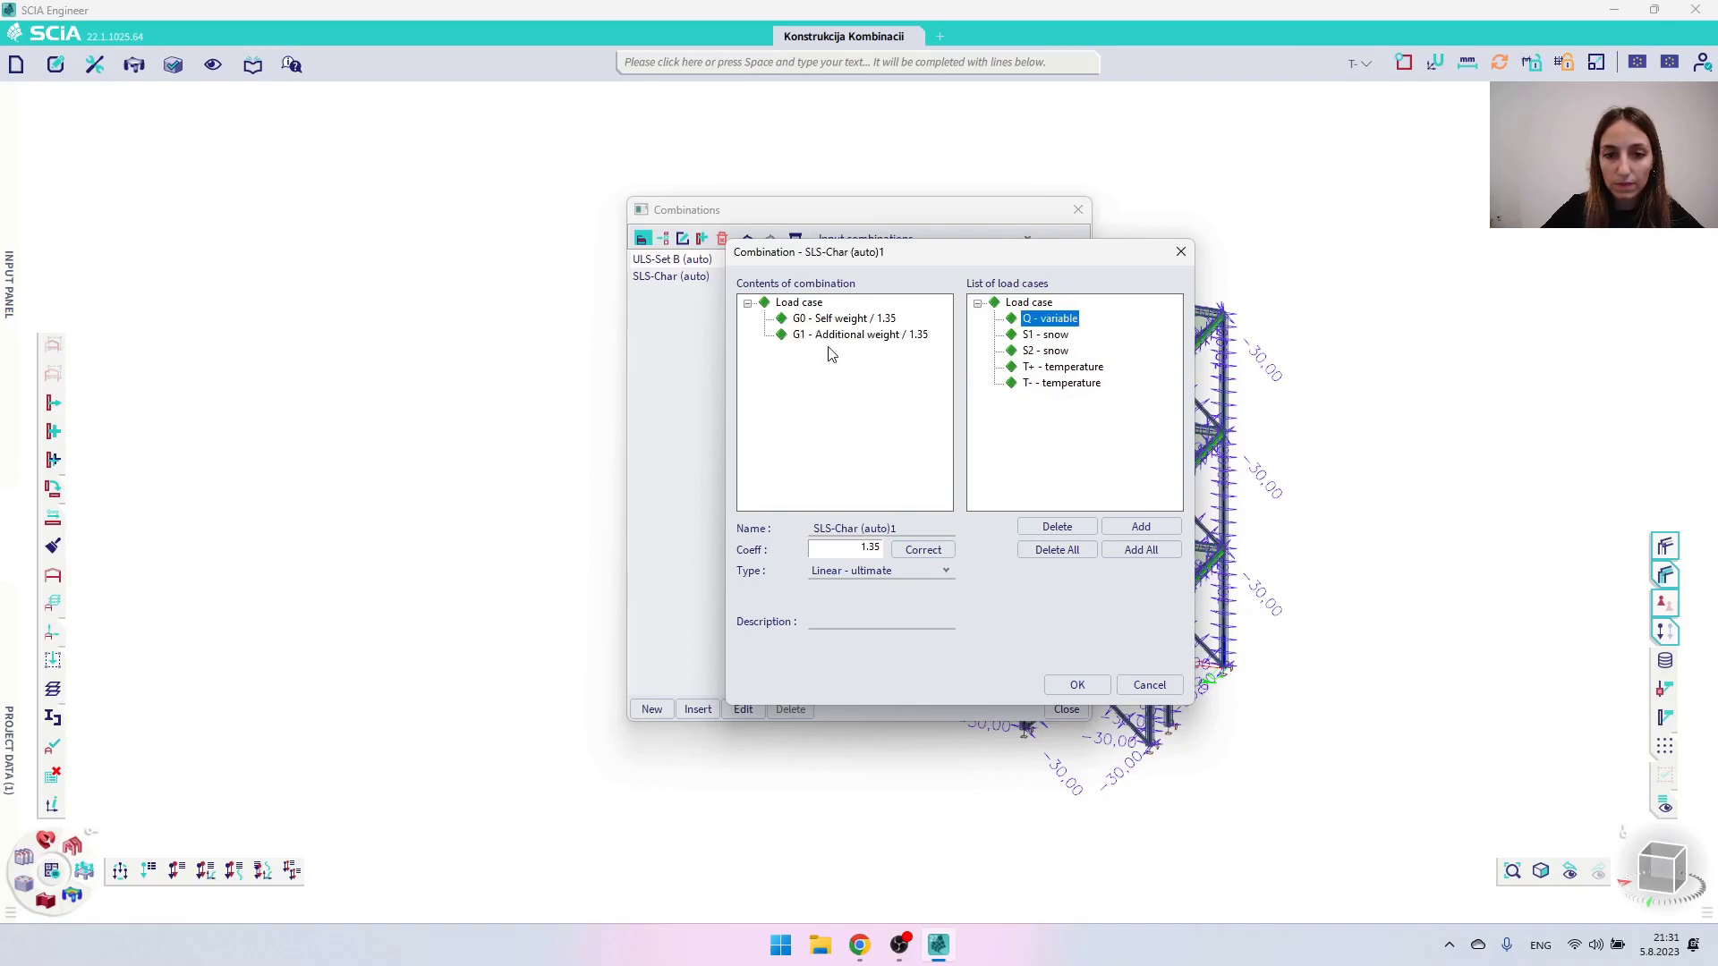
Add S1 snow at coefficient 1.5 and name the combination ULS_01
double_click(845, 547)
type("1")
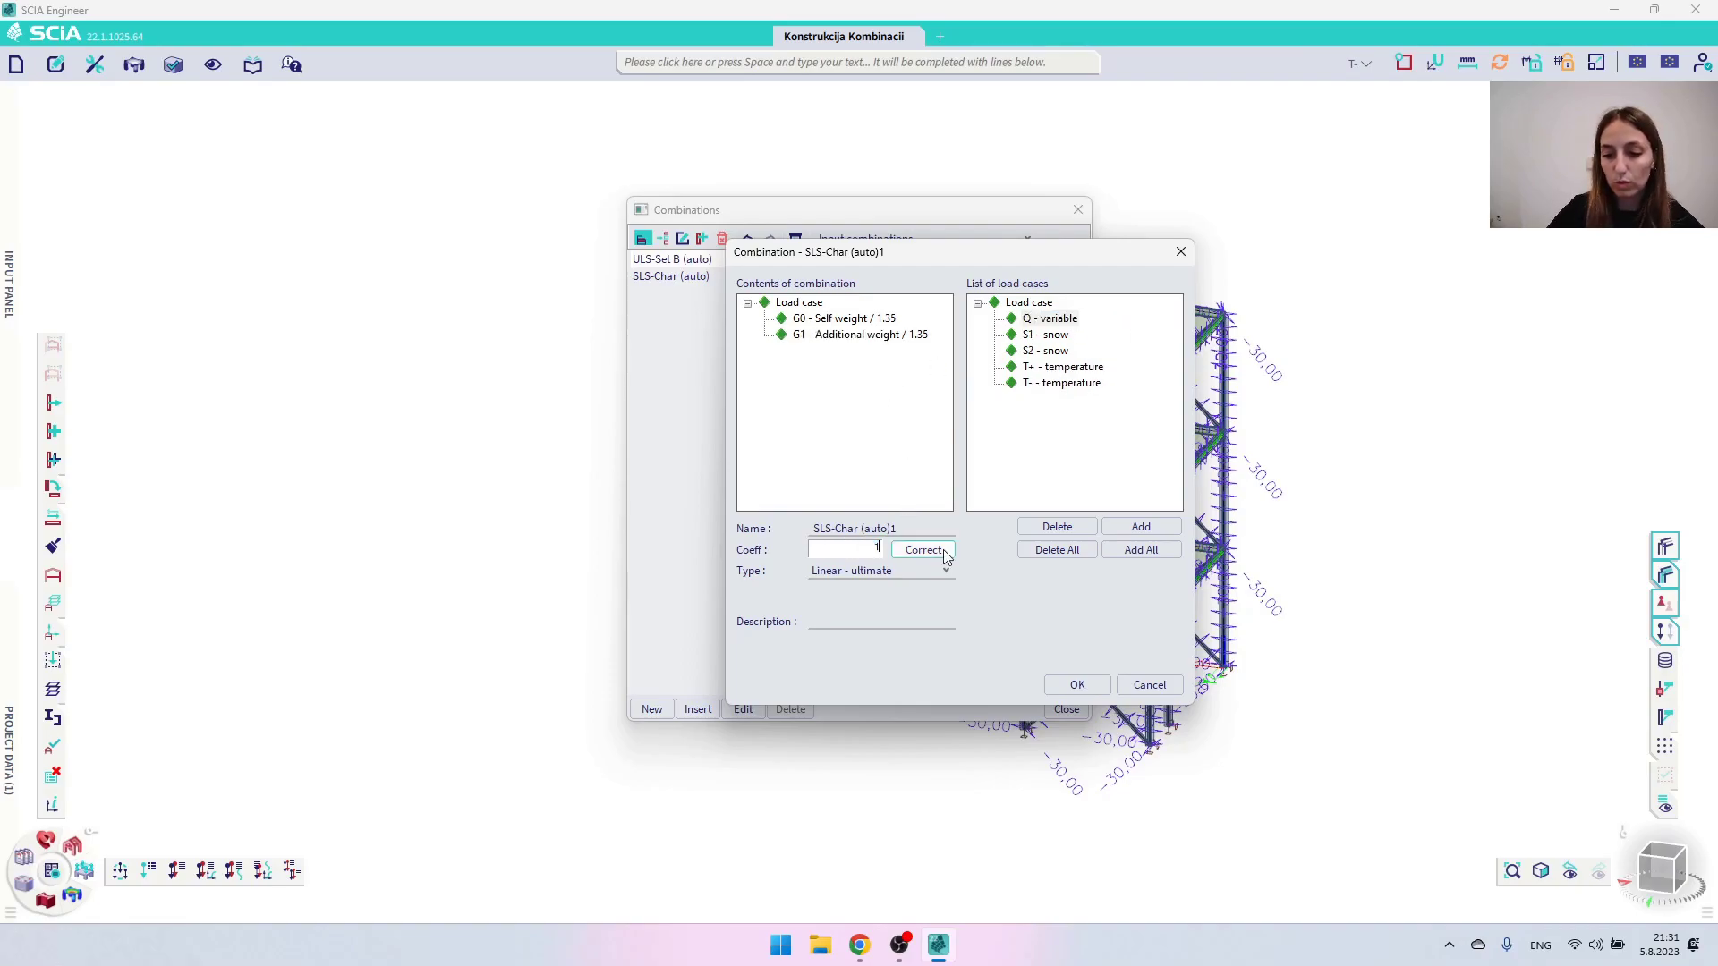
double_click(1056, 335)
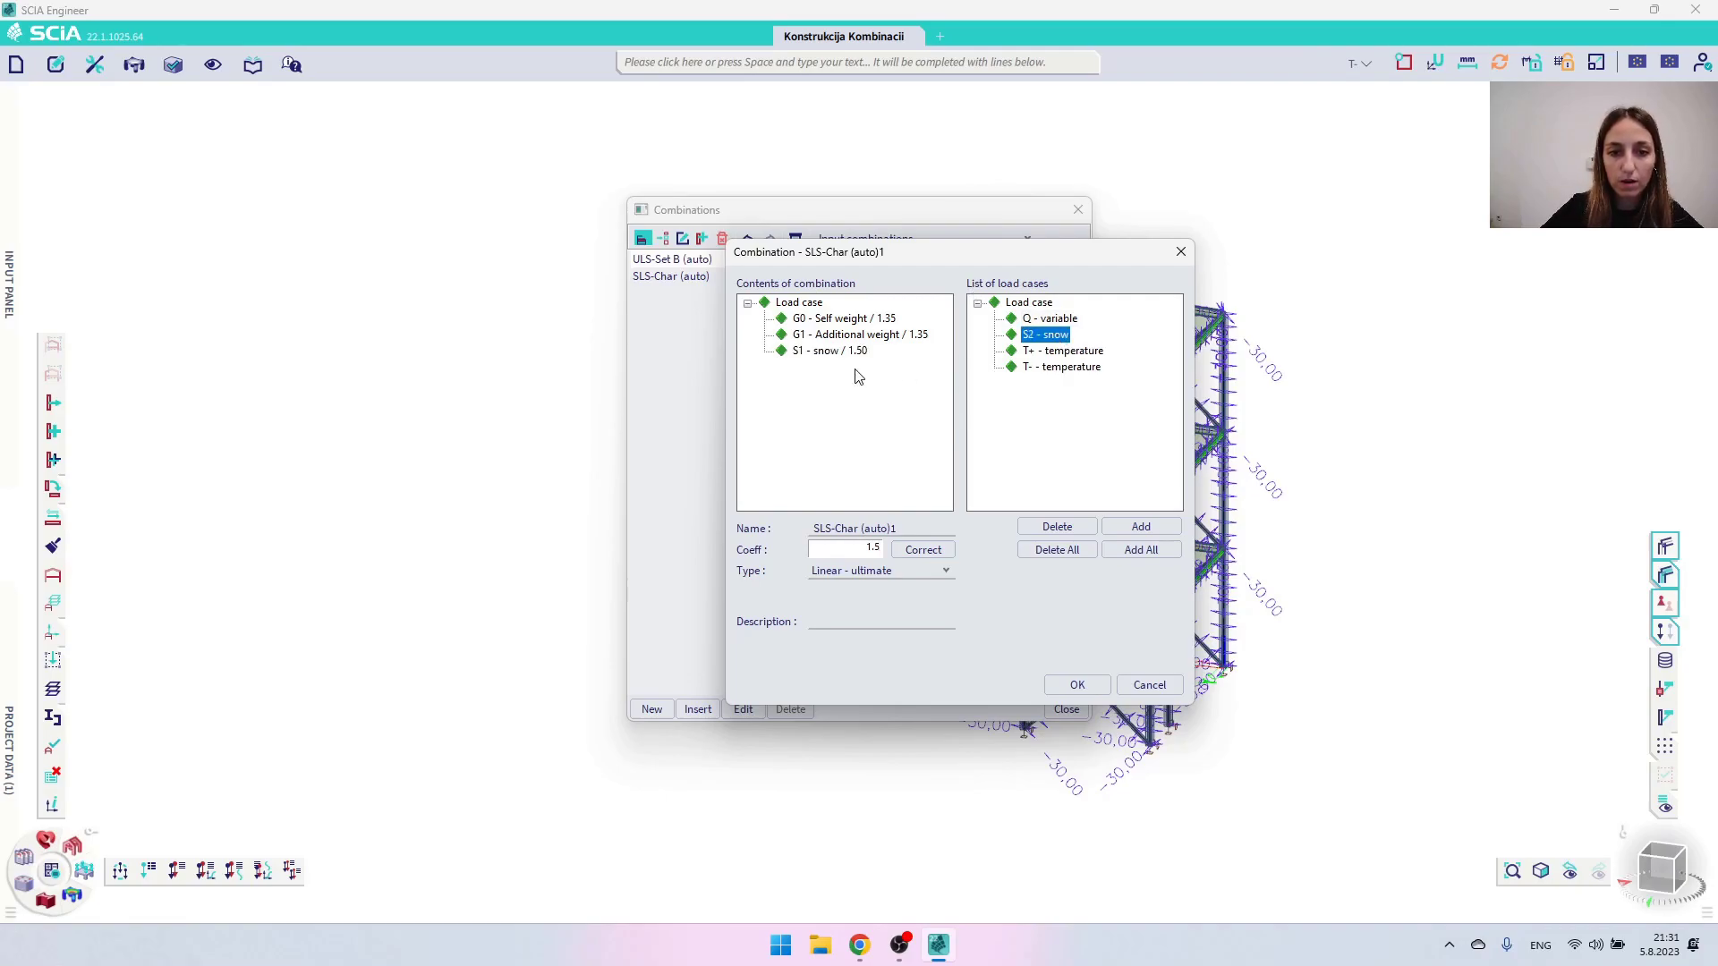
left_click_drag(931, 530, 737, 534)
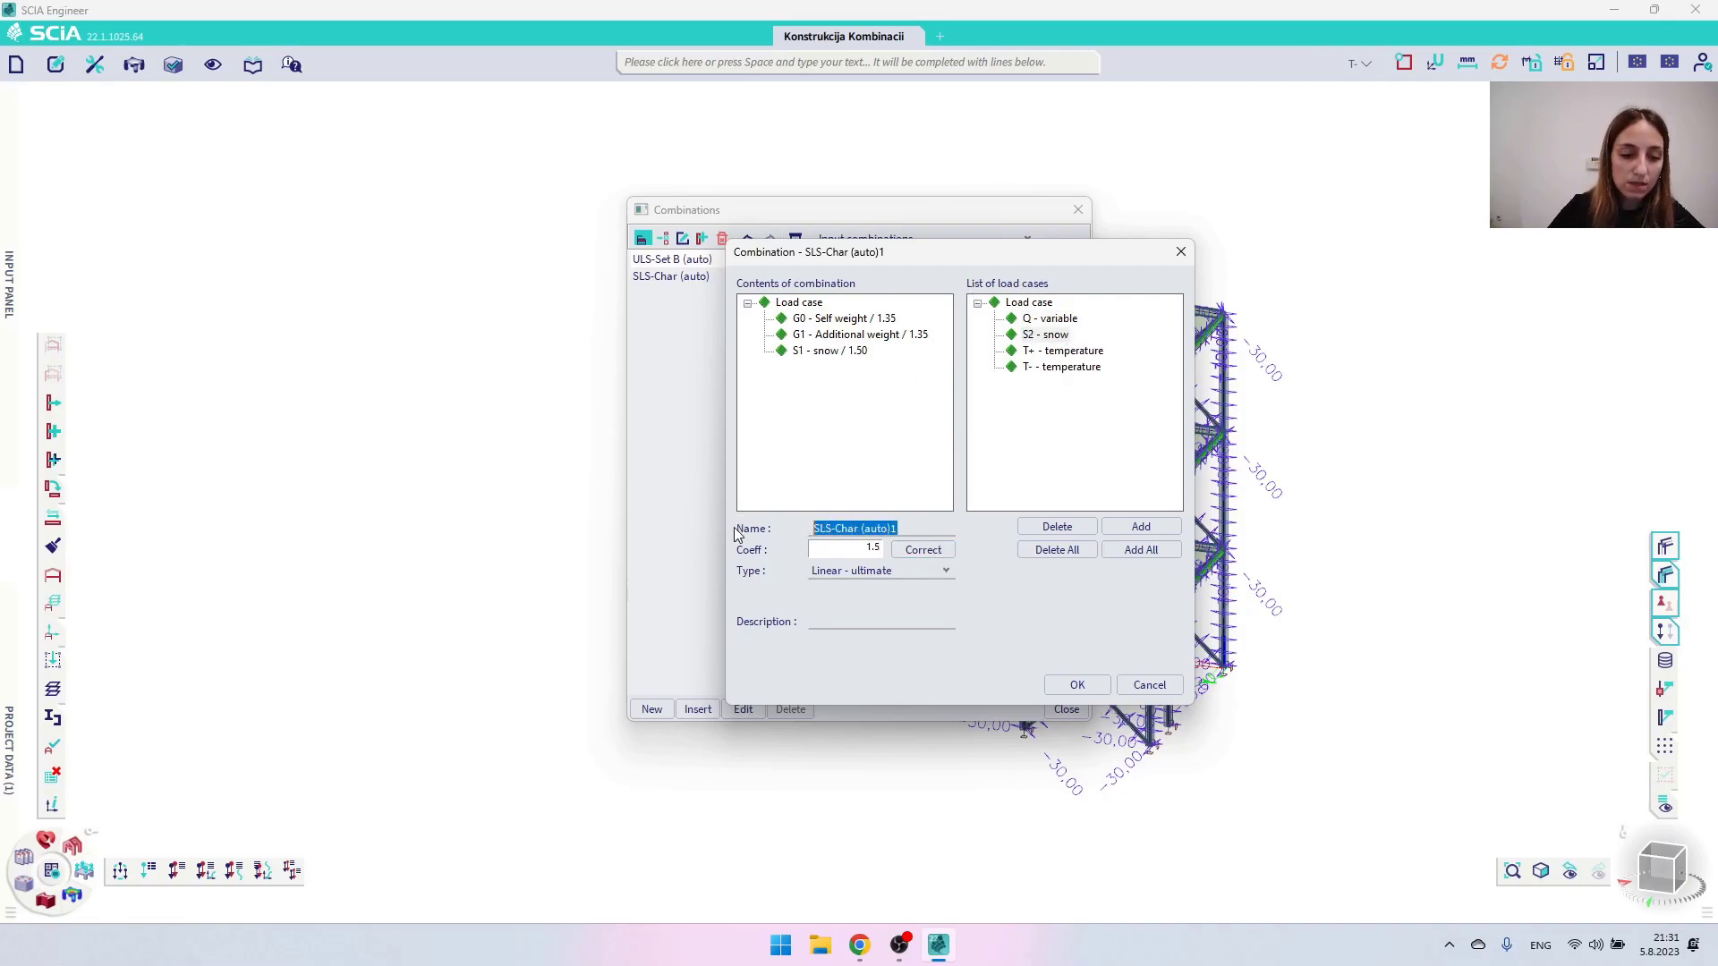
type("ULS")
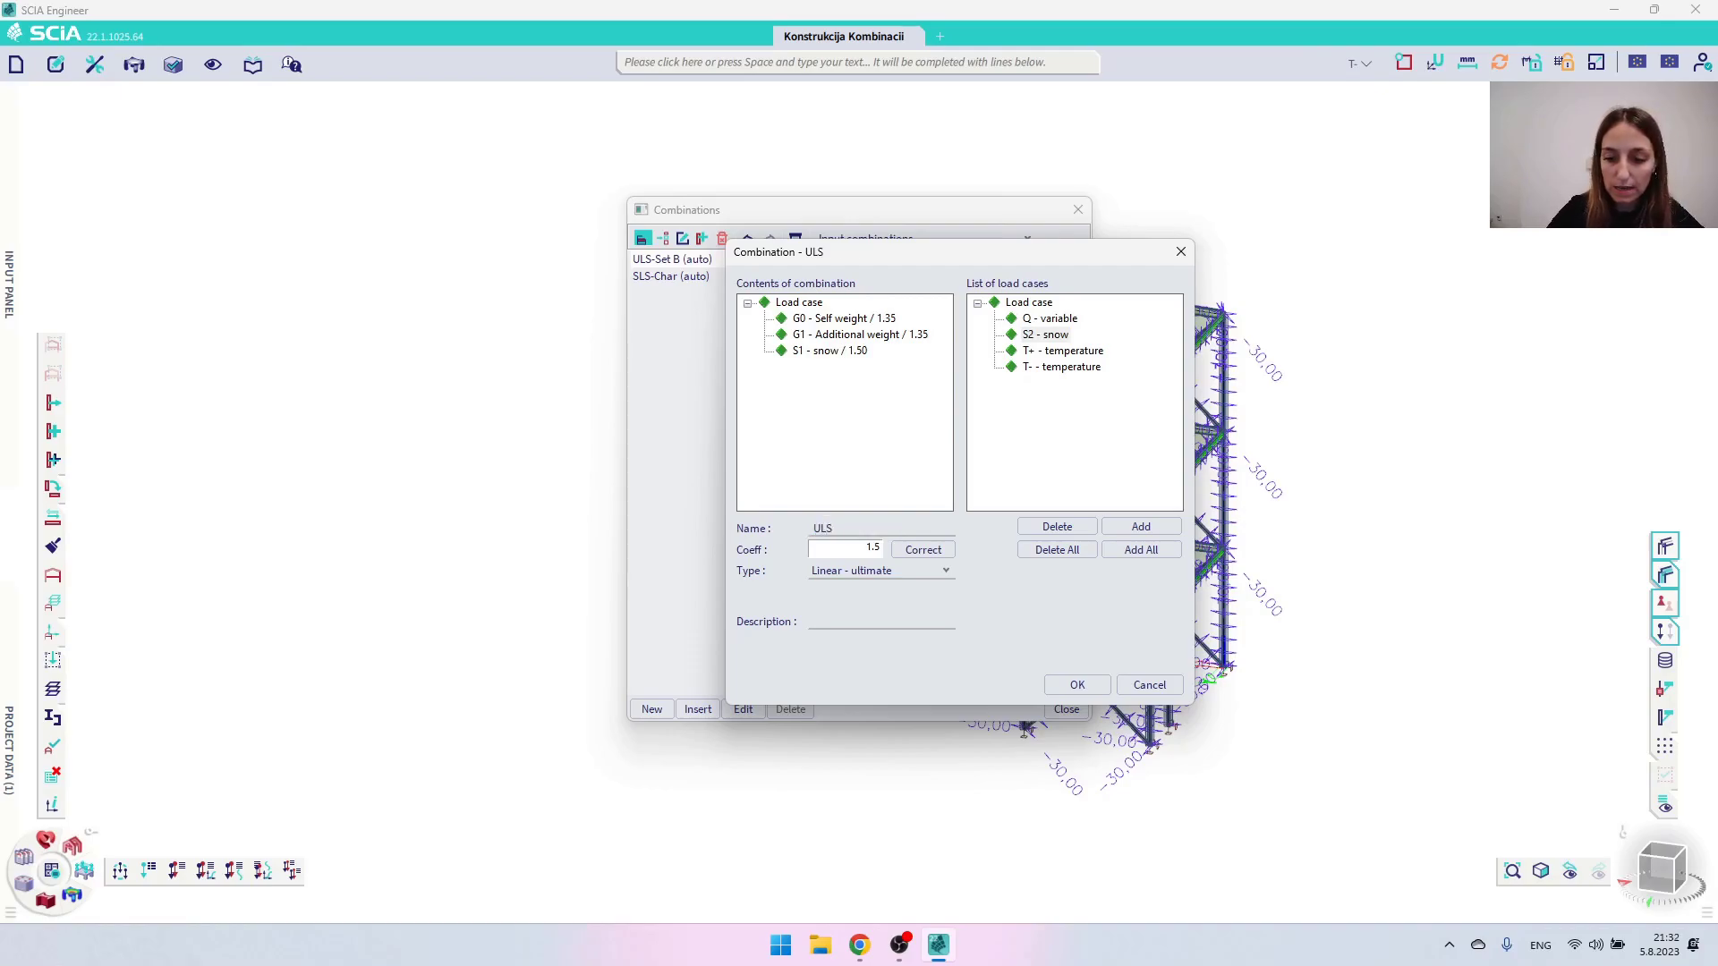
type("_01")
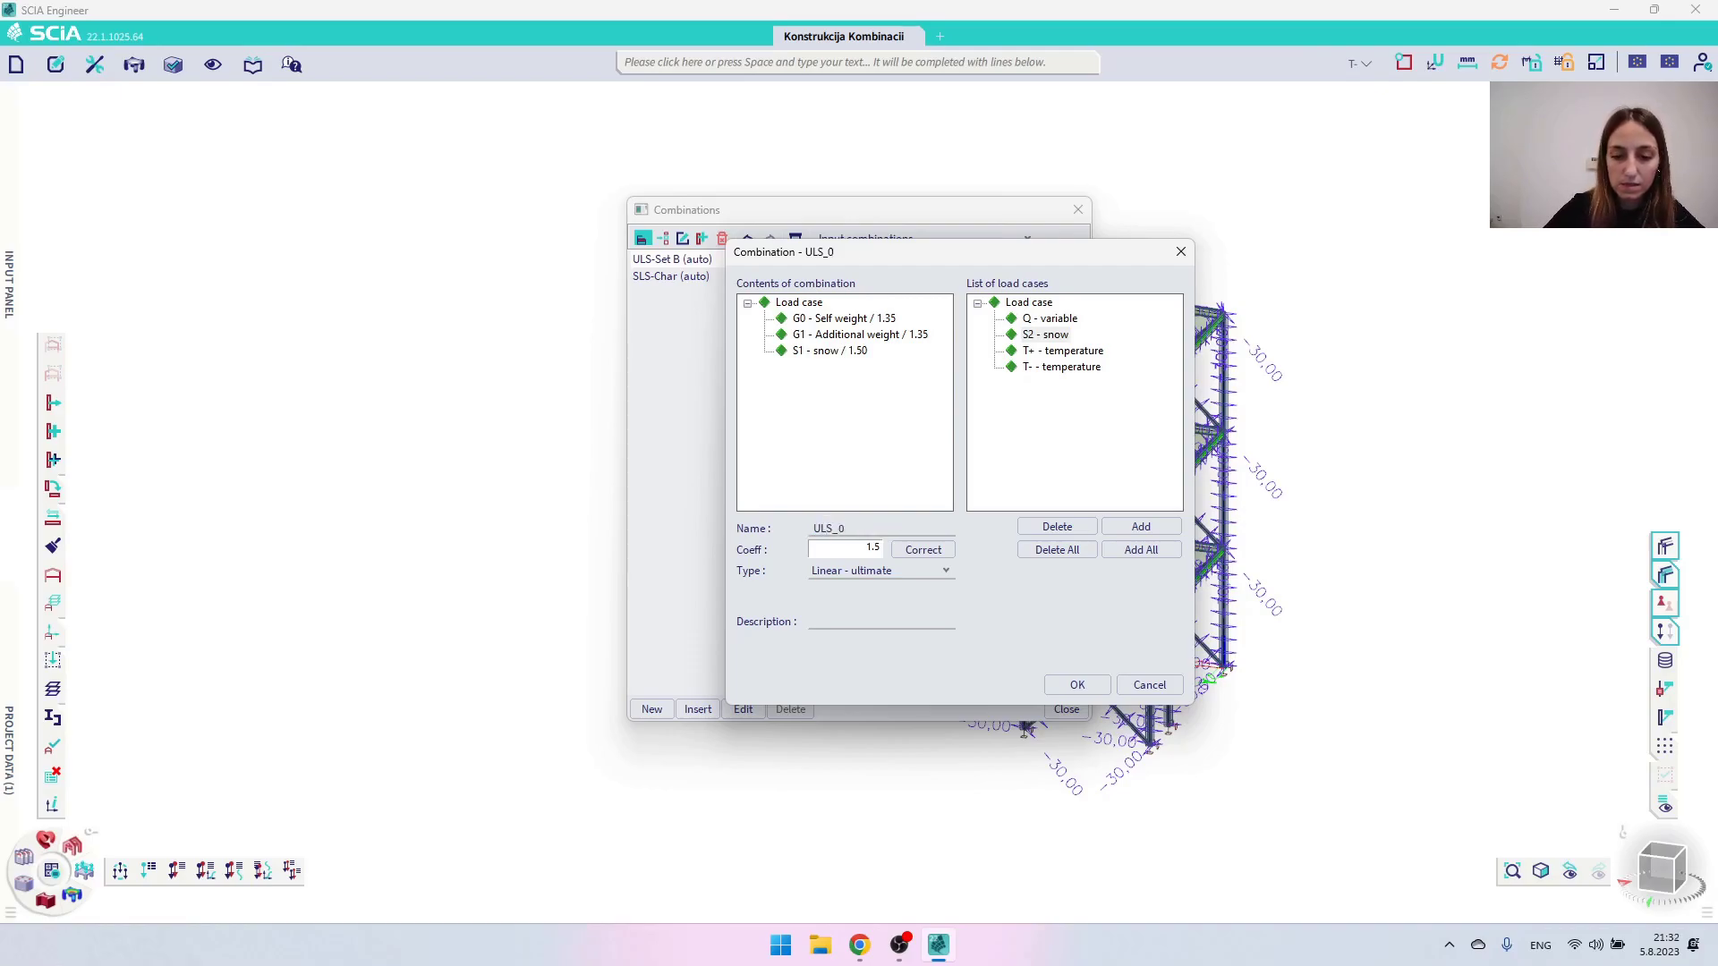
left_click(1067, 691)
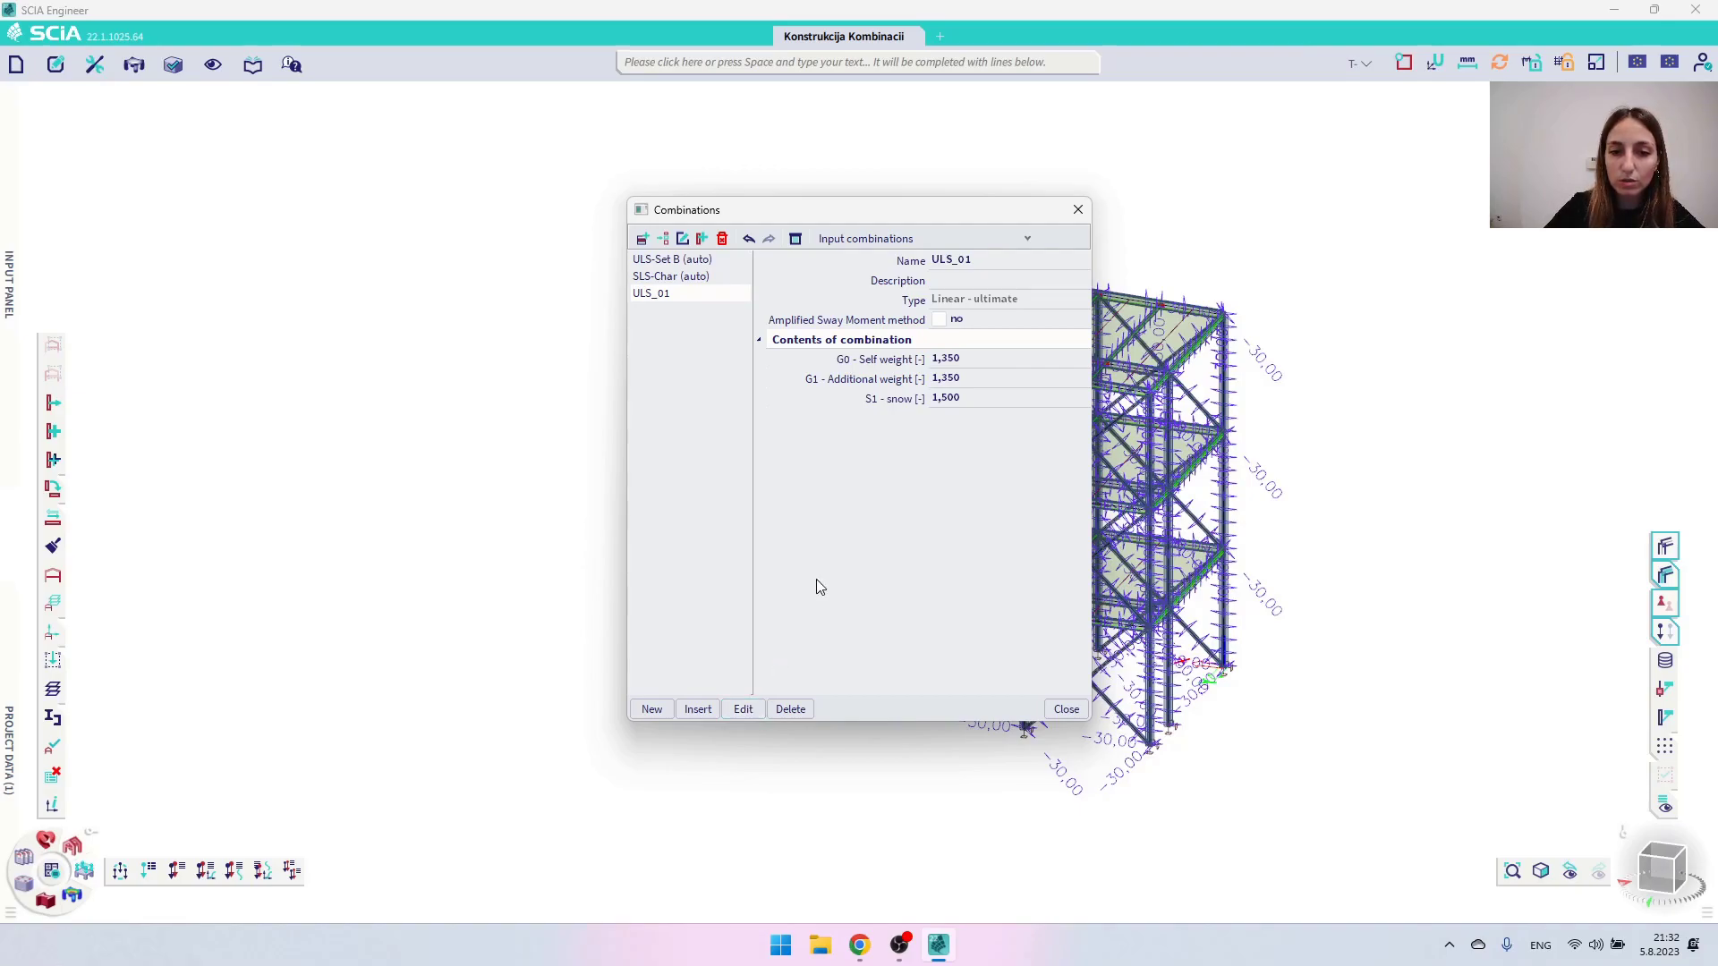
Change ULS_01's G0 and G1 factors from 1.35 to 1, leaving S1 snow at 1.5
left_click(958, 360)
left_click(970, 379)
left_click(970, 399)
left_click(968, 387)
left_click(969, 394)
left_click(972, 358)
type("1")
key("Return")
left_click(967, 374)
type("1")
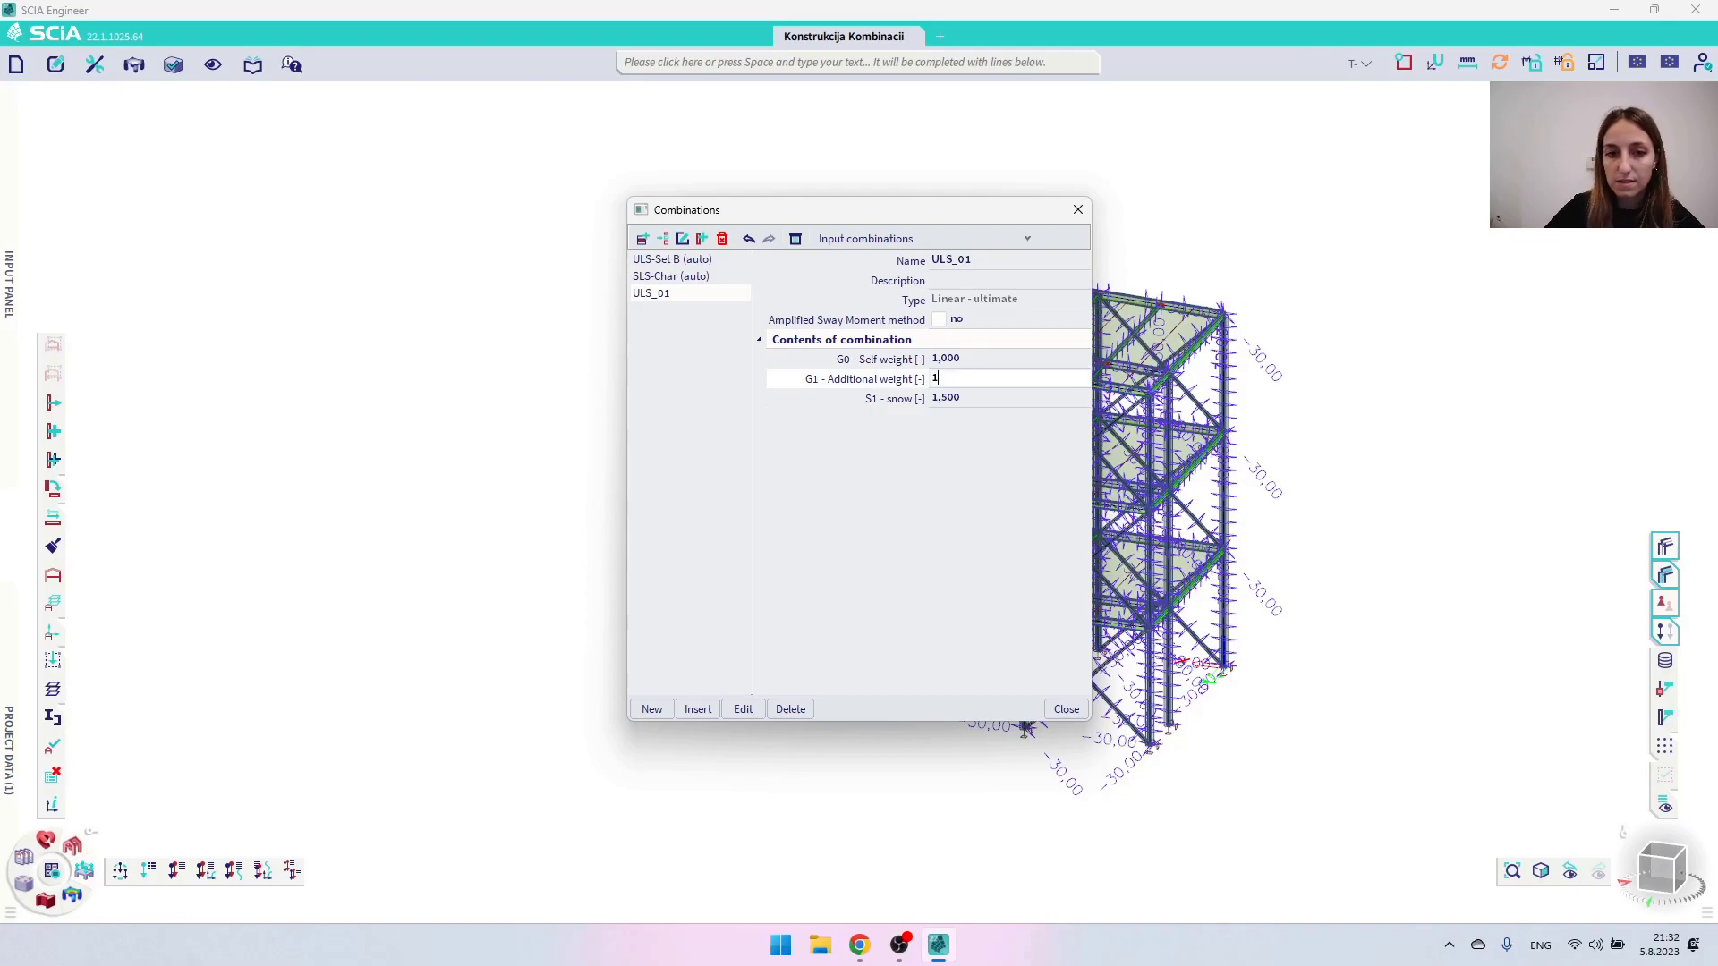
key("Return")
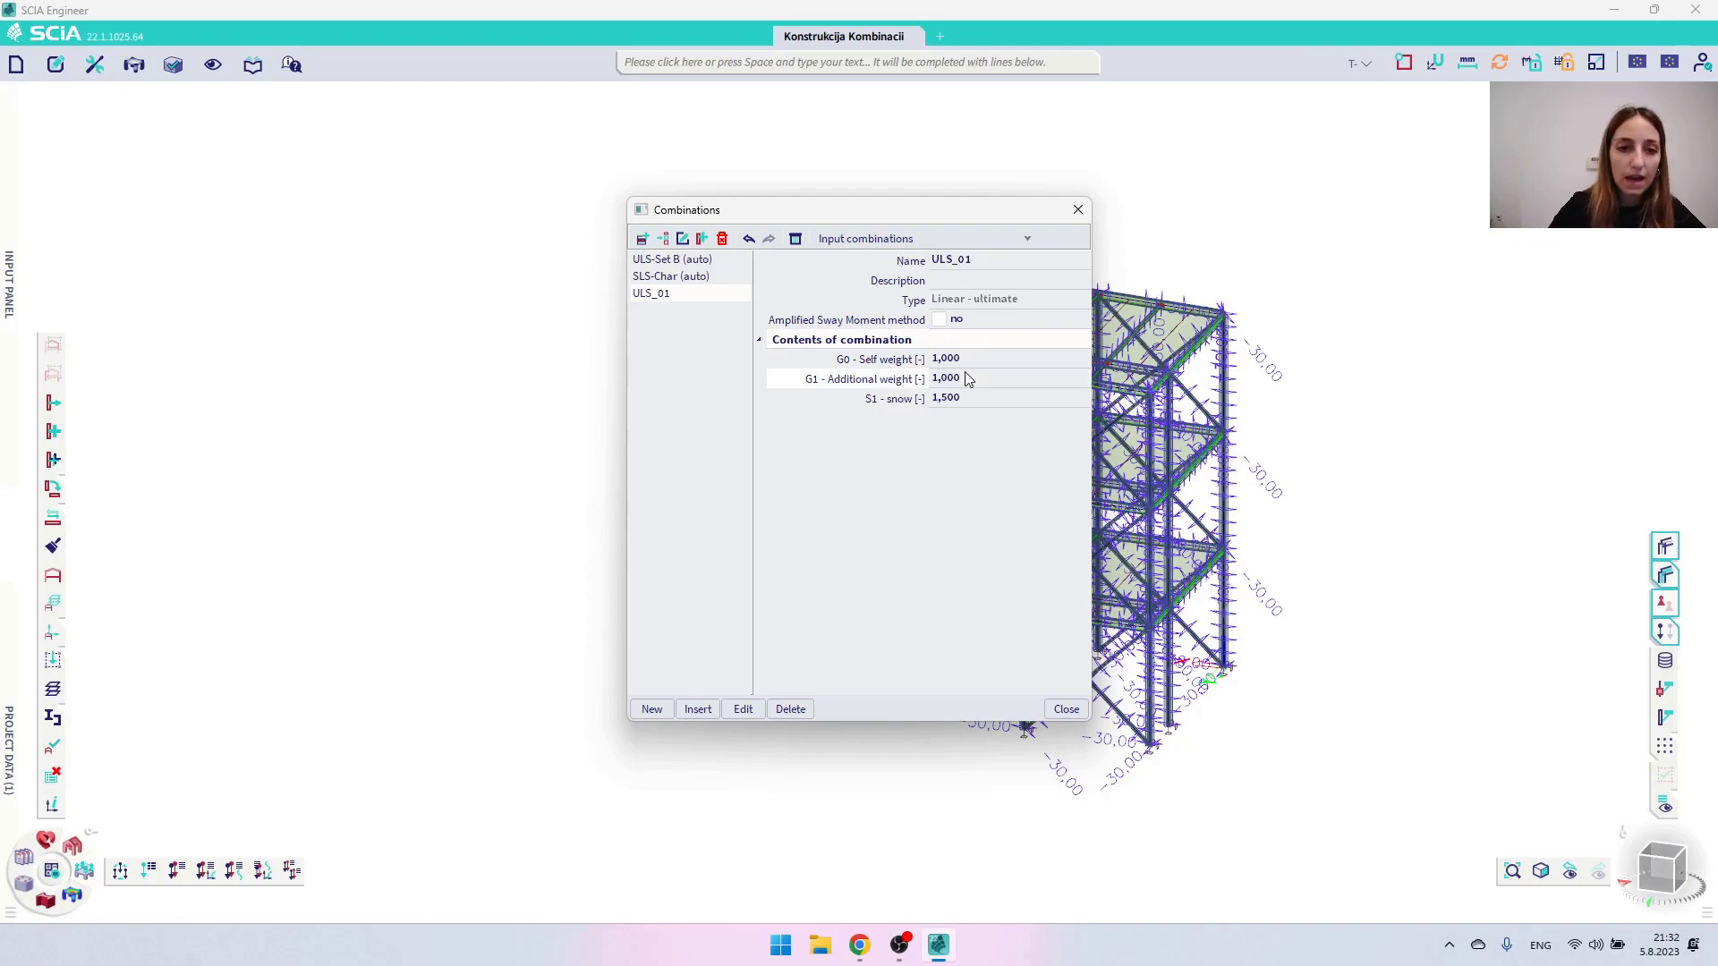
Create combination ULS_2 with S2 snow in place of S1 snow
left_click(643, 239)
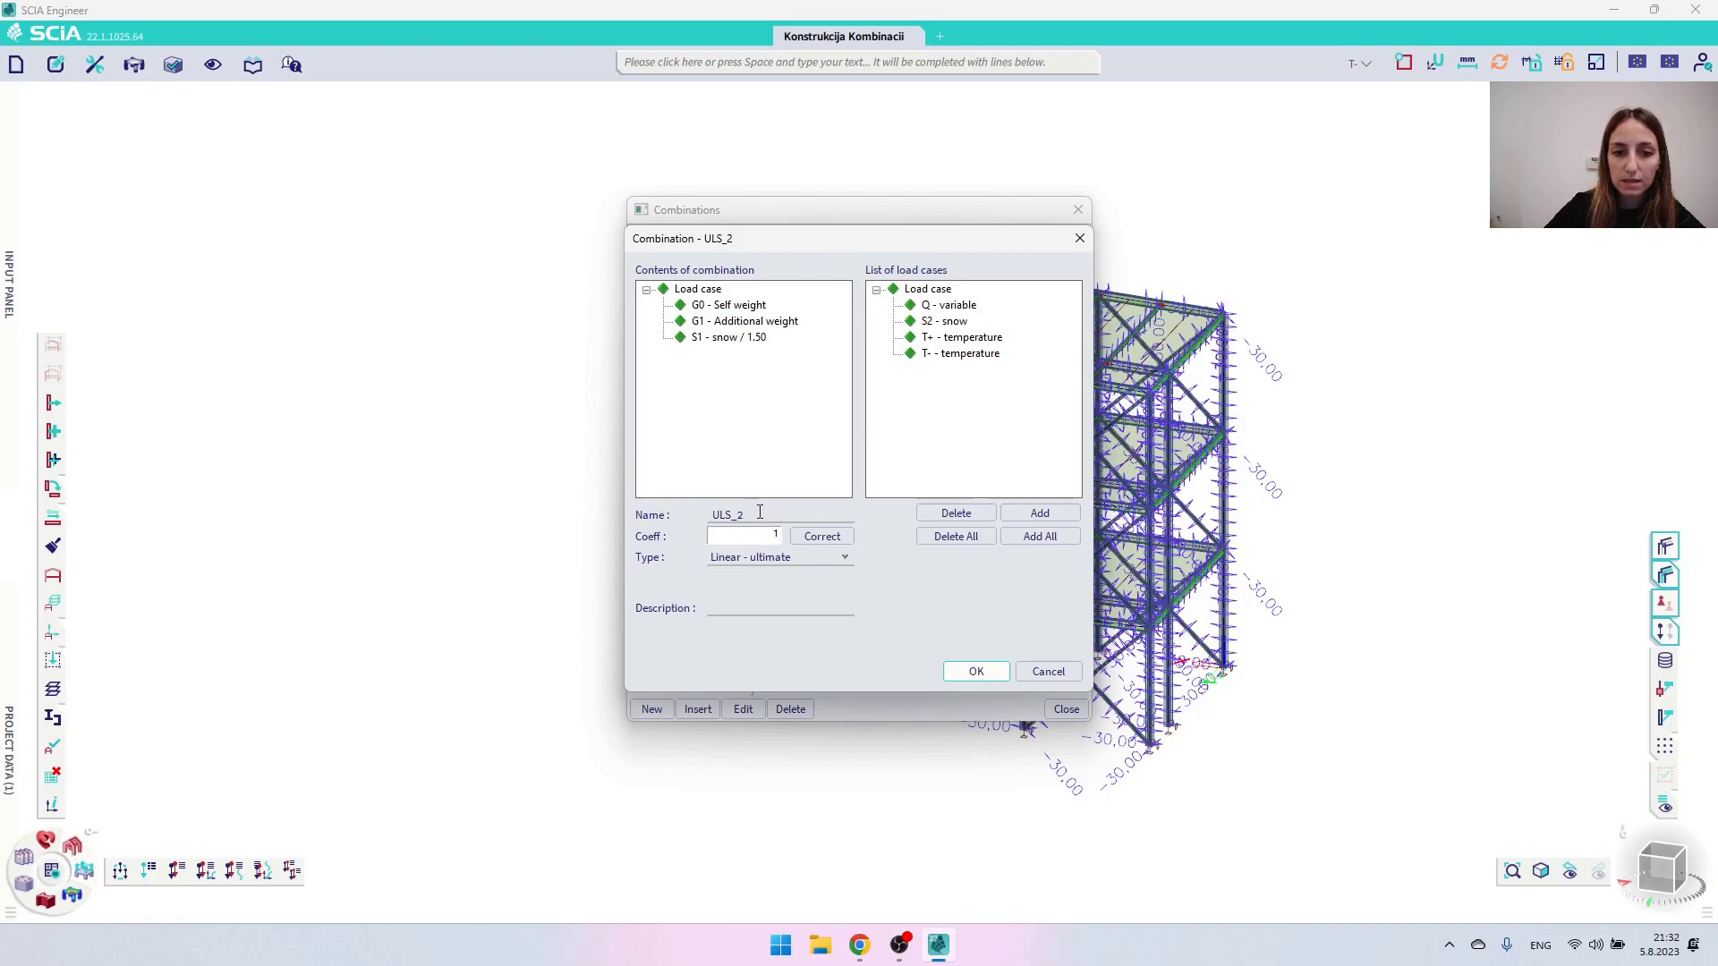
double_click(742, 340)
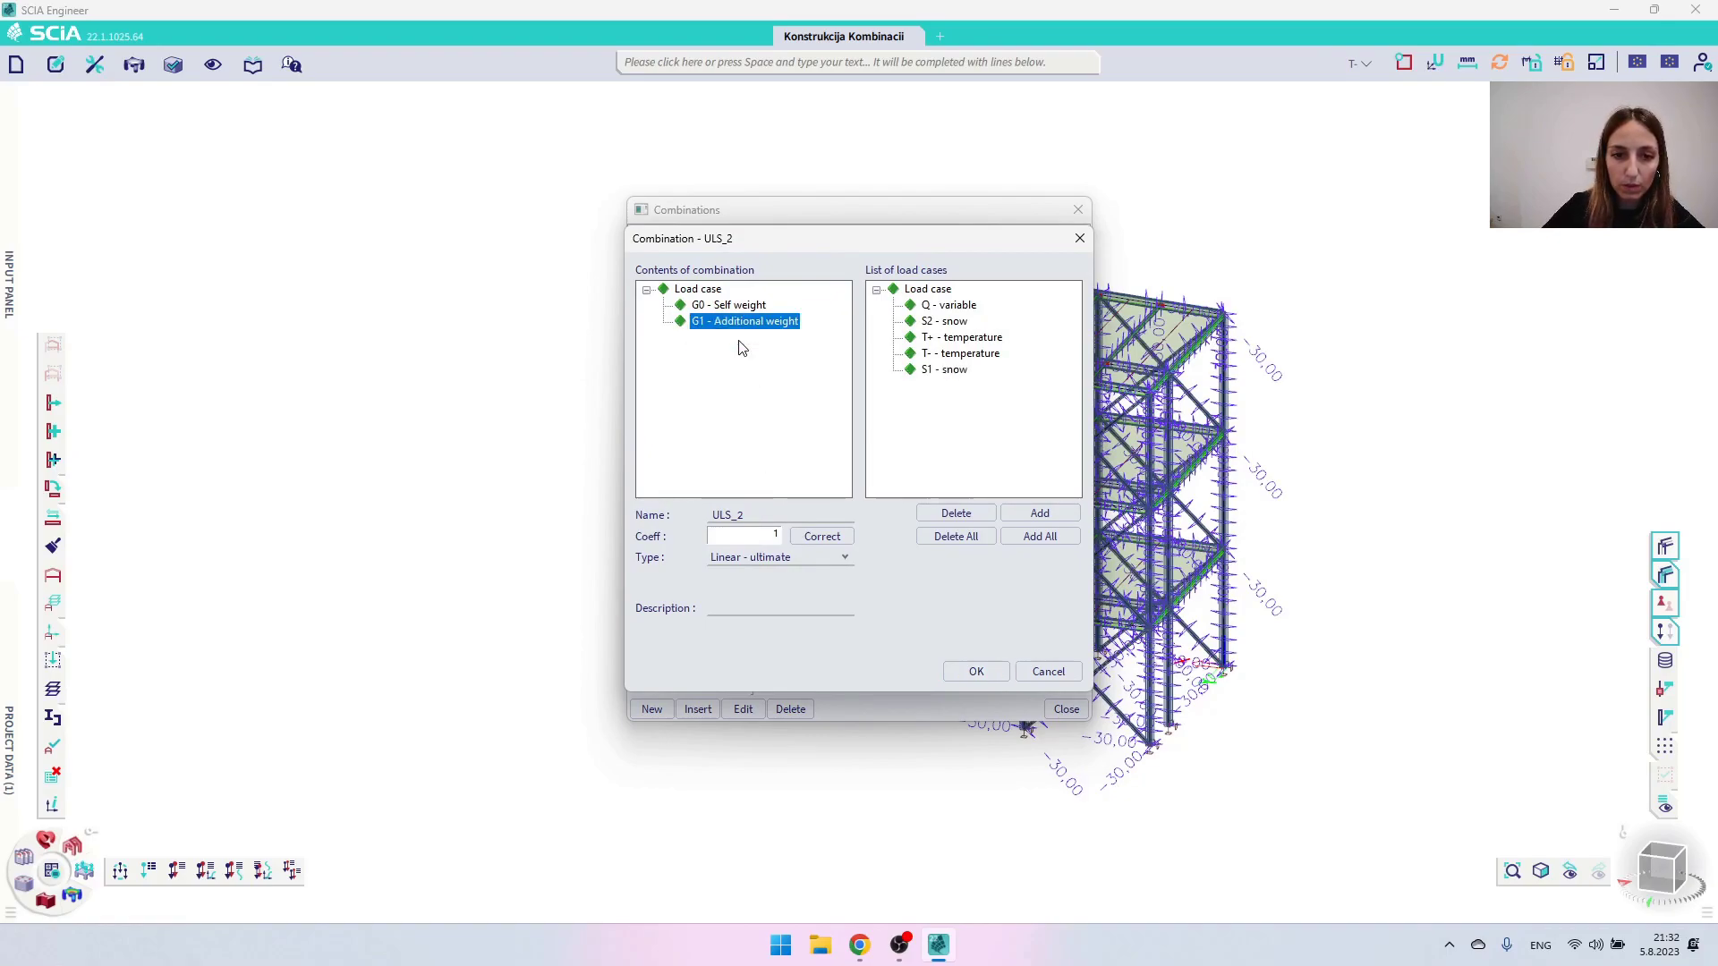
double_click(954, 324)
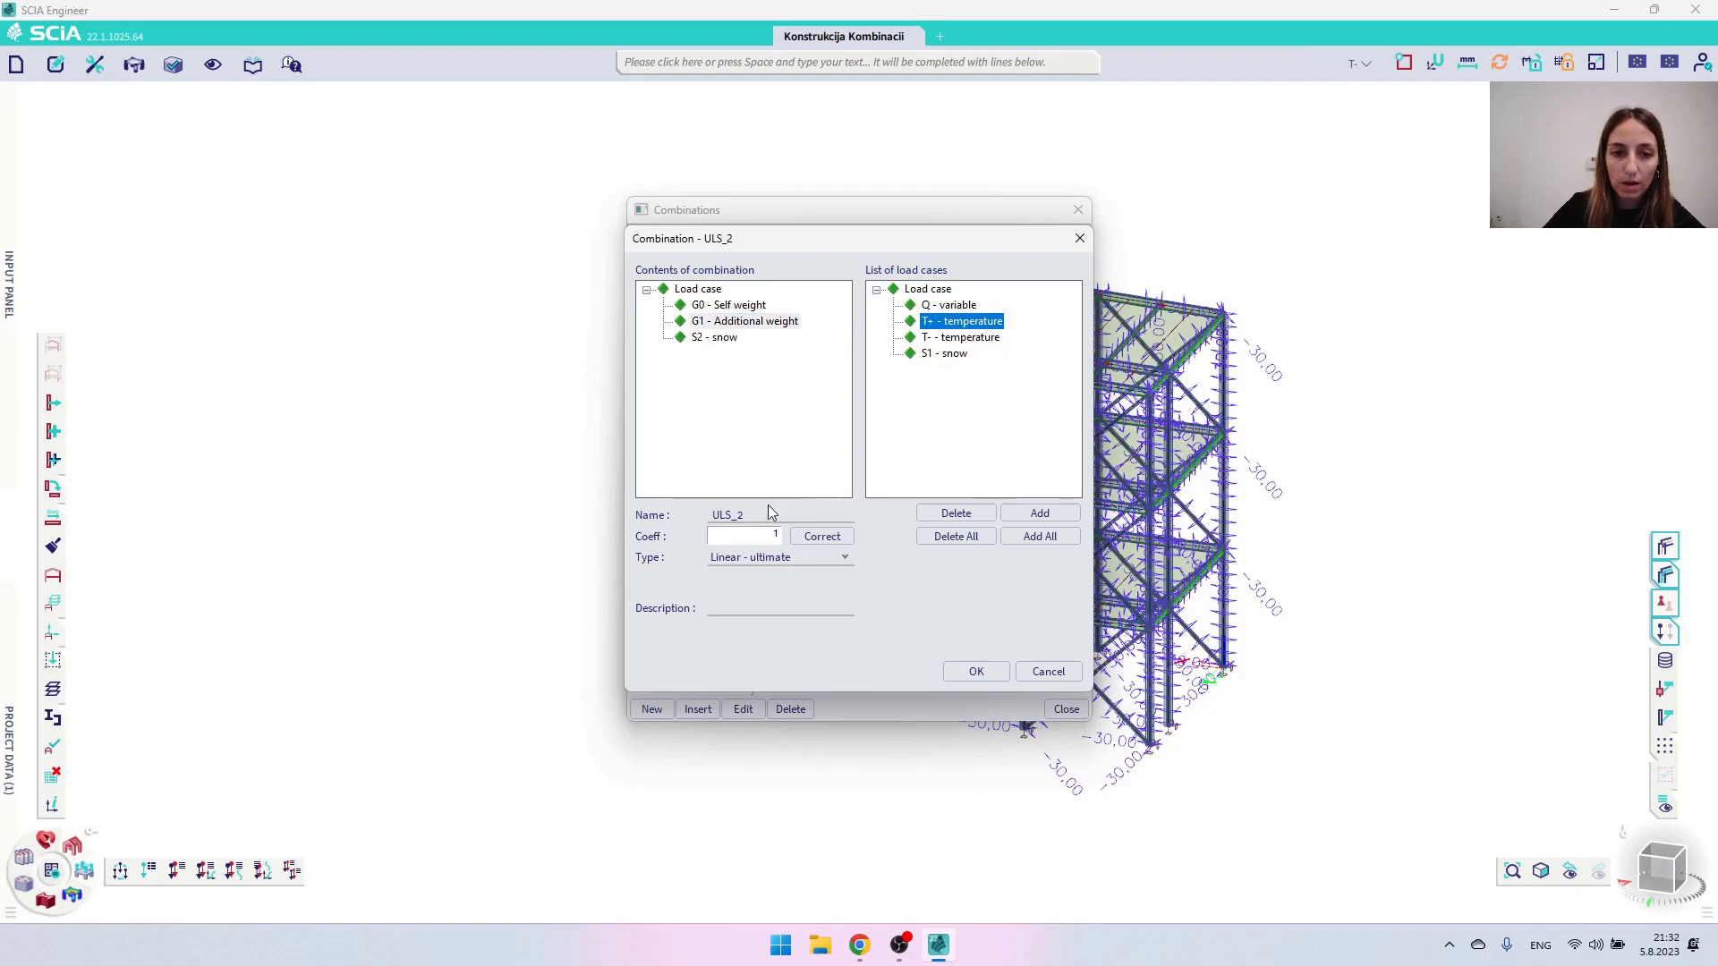
left_click(976, 673)
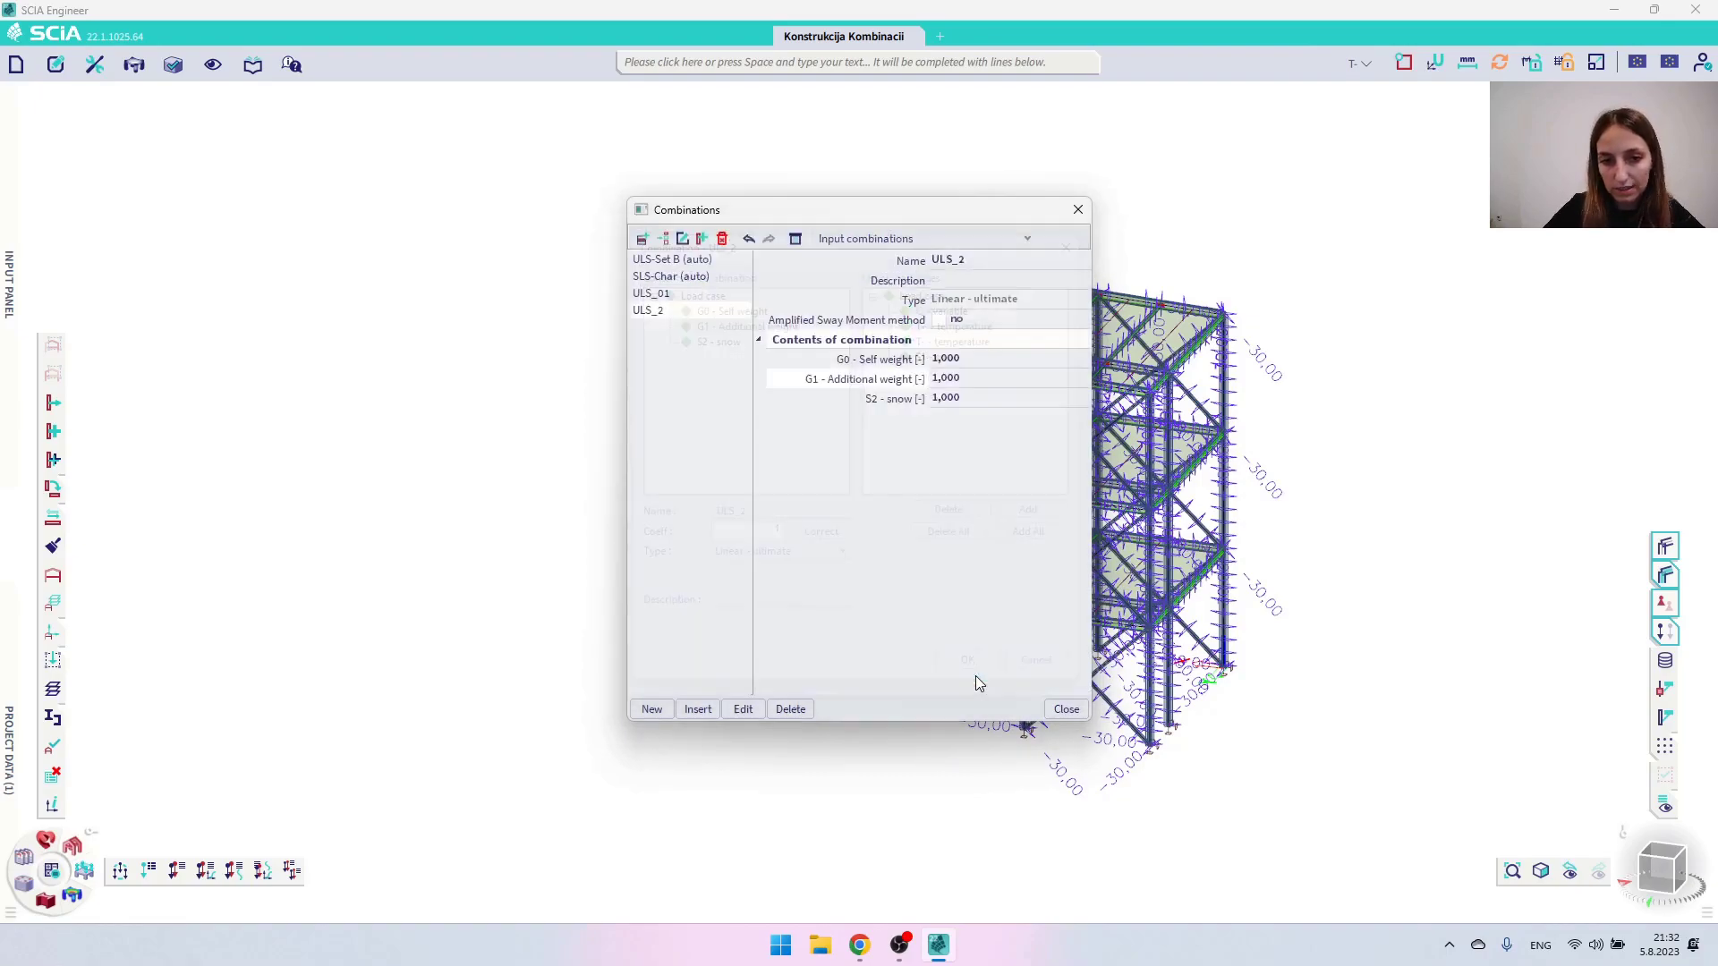
Set ULS_2's S2 snow factor to 1.5
left_click(966, 400)
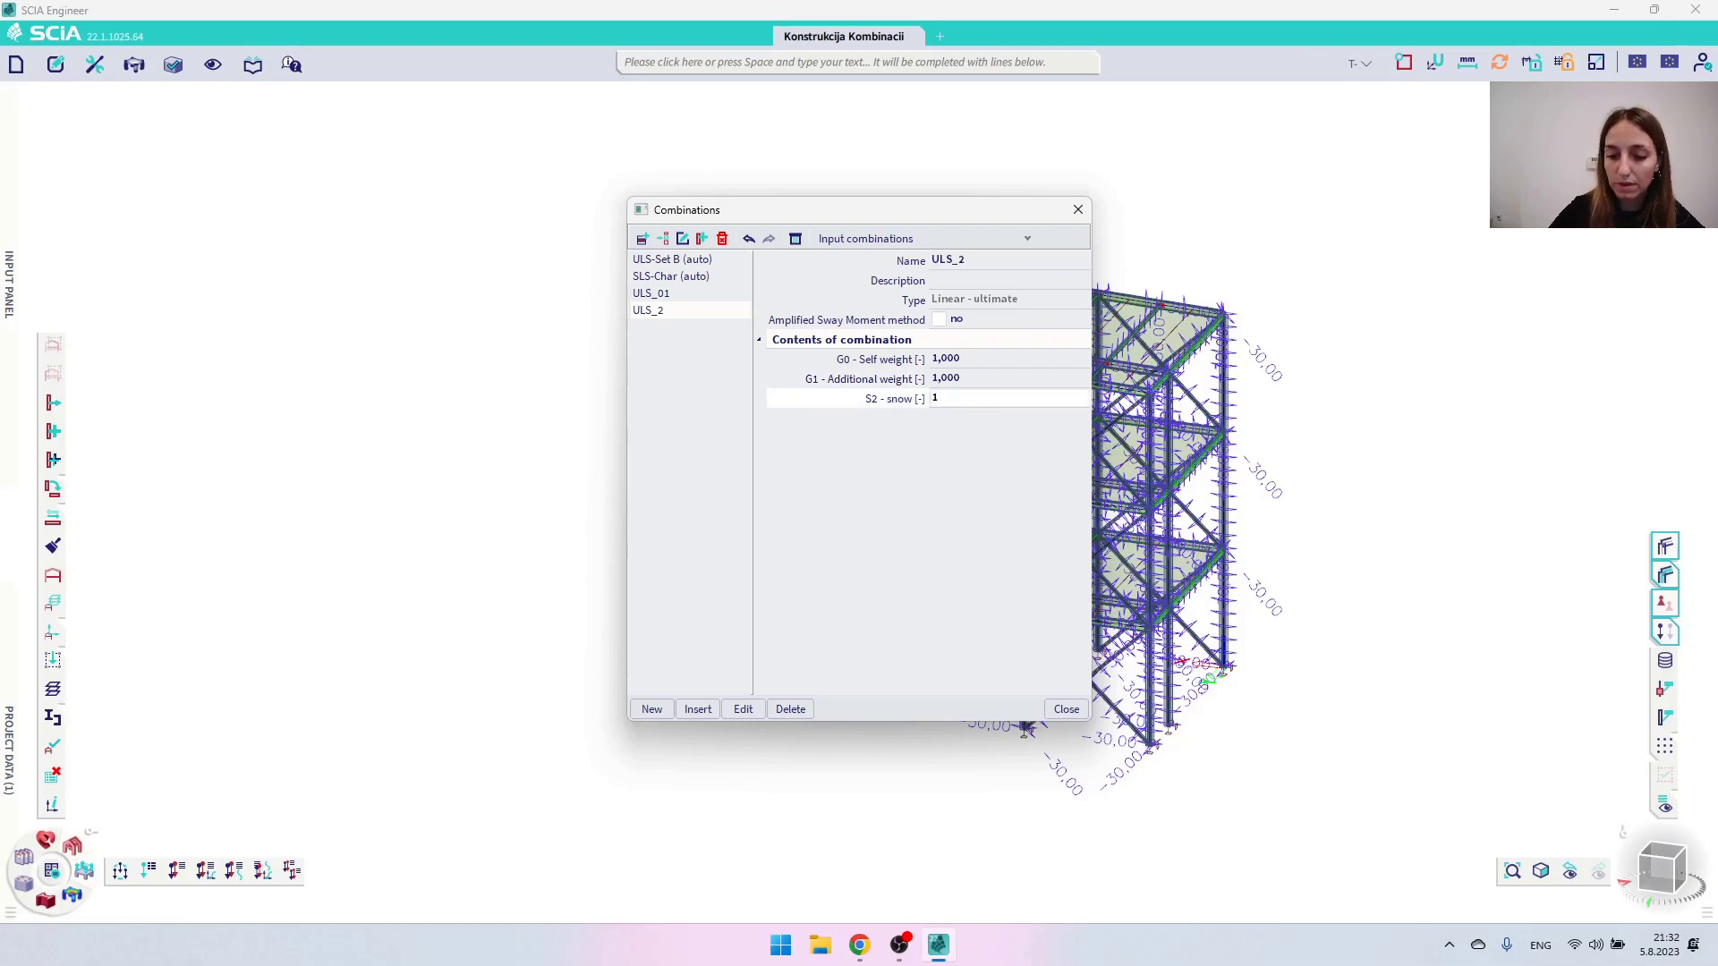
type("1.5")
key("Return")
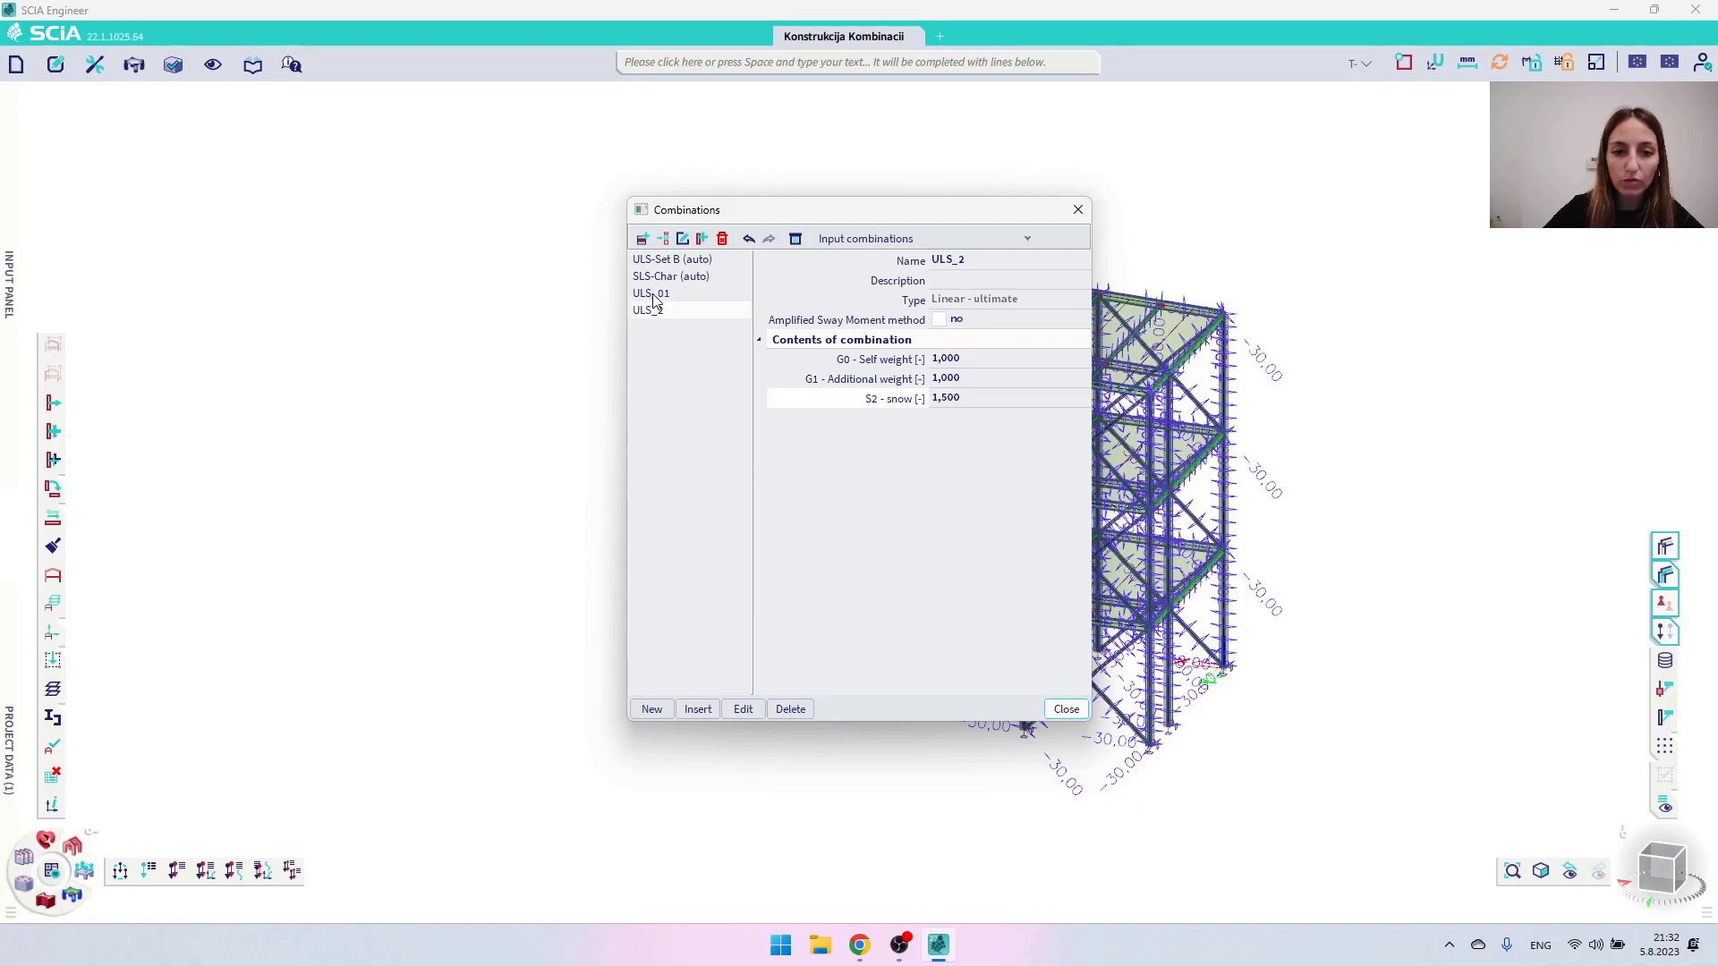
Delete the three default result classes
left_click(1066, 710)
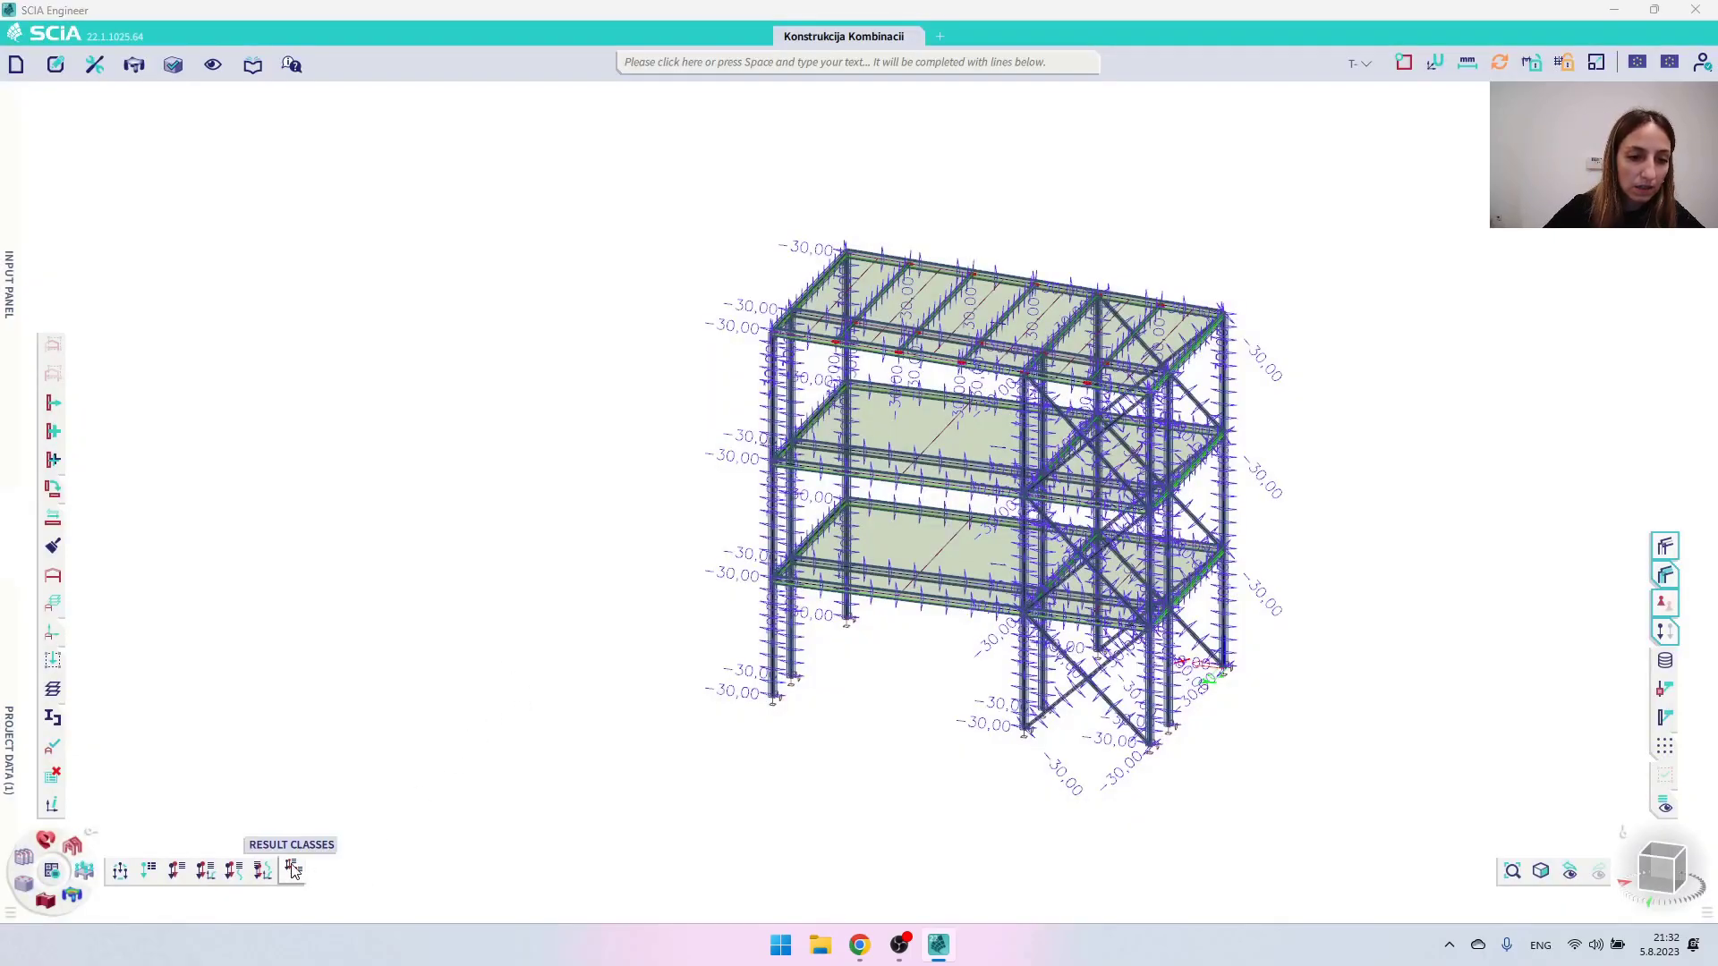
left_click(292, 871)
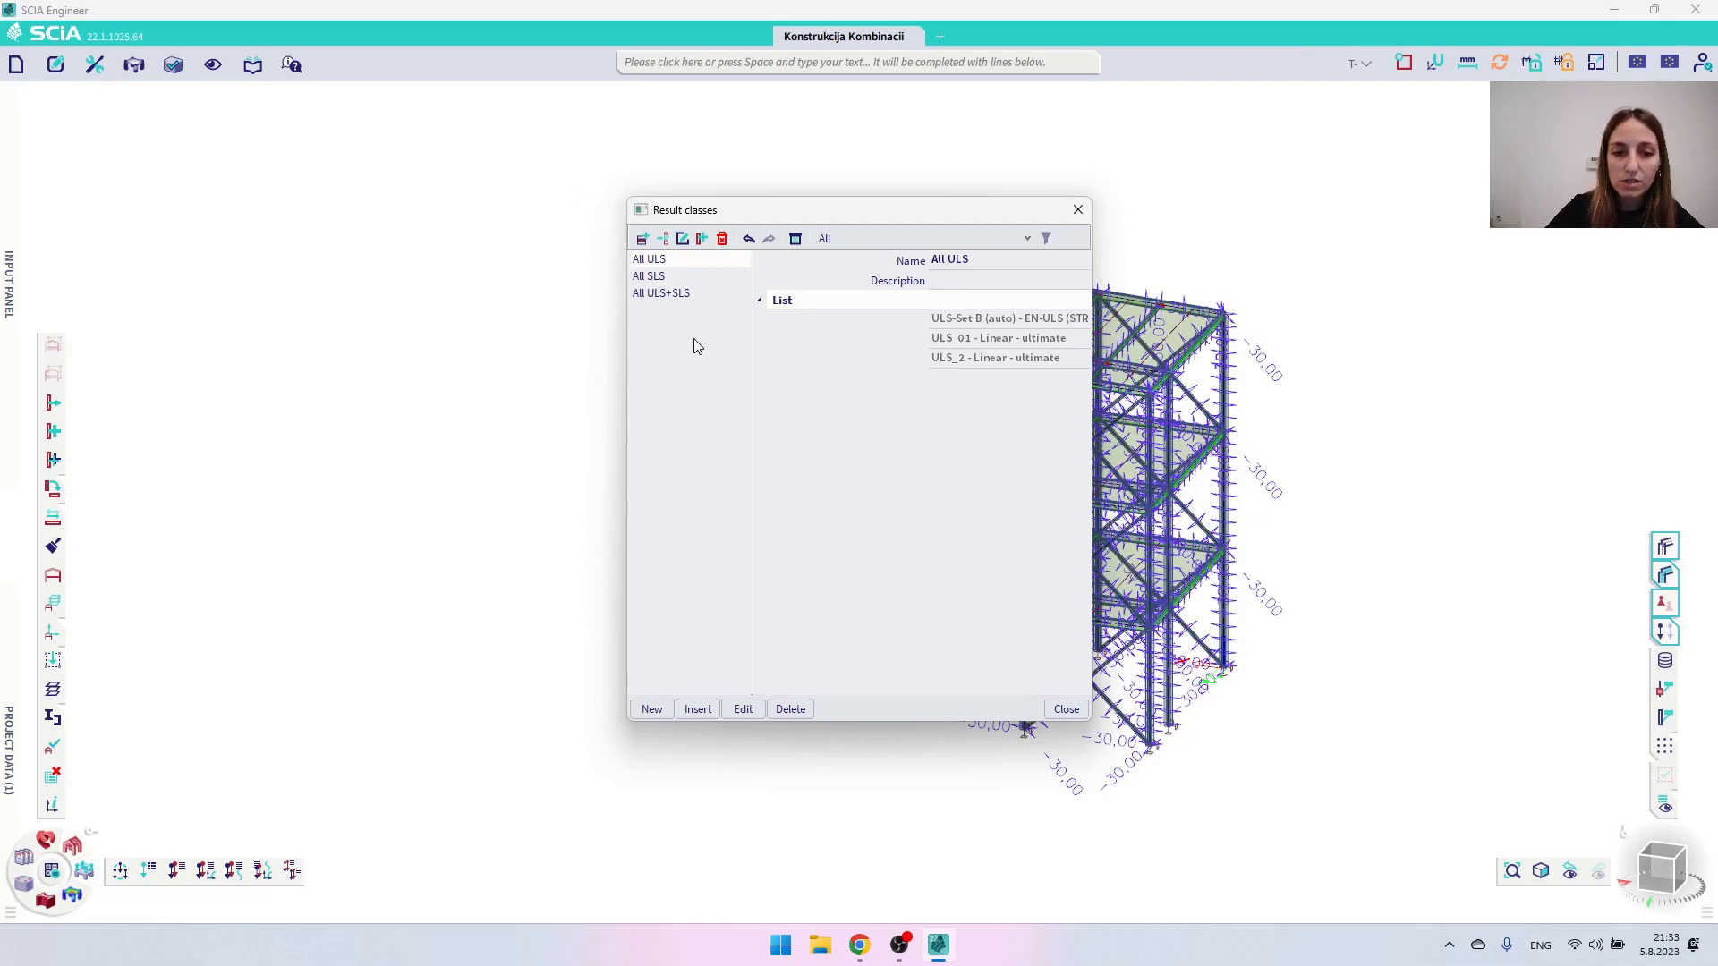
left_click_drag(702, 355, 661, 253)
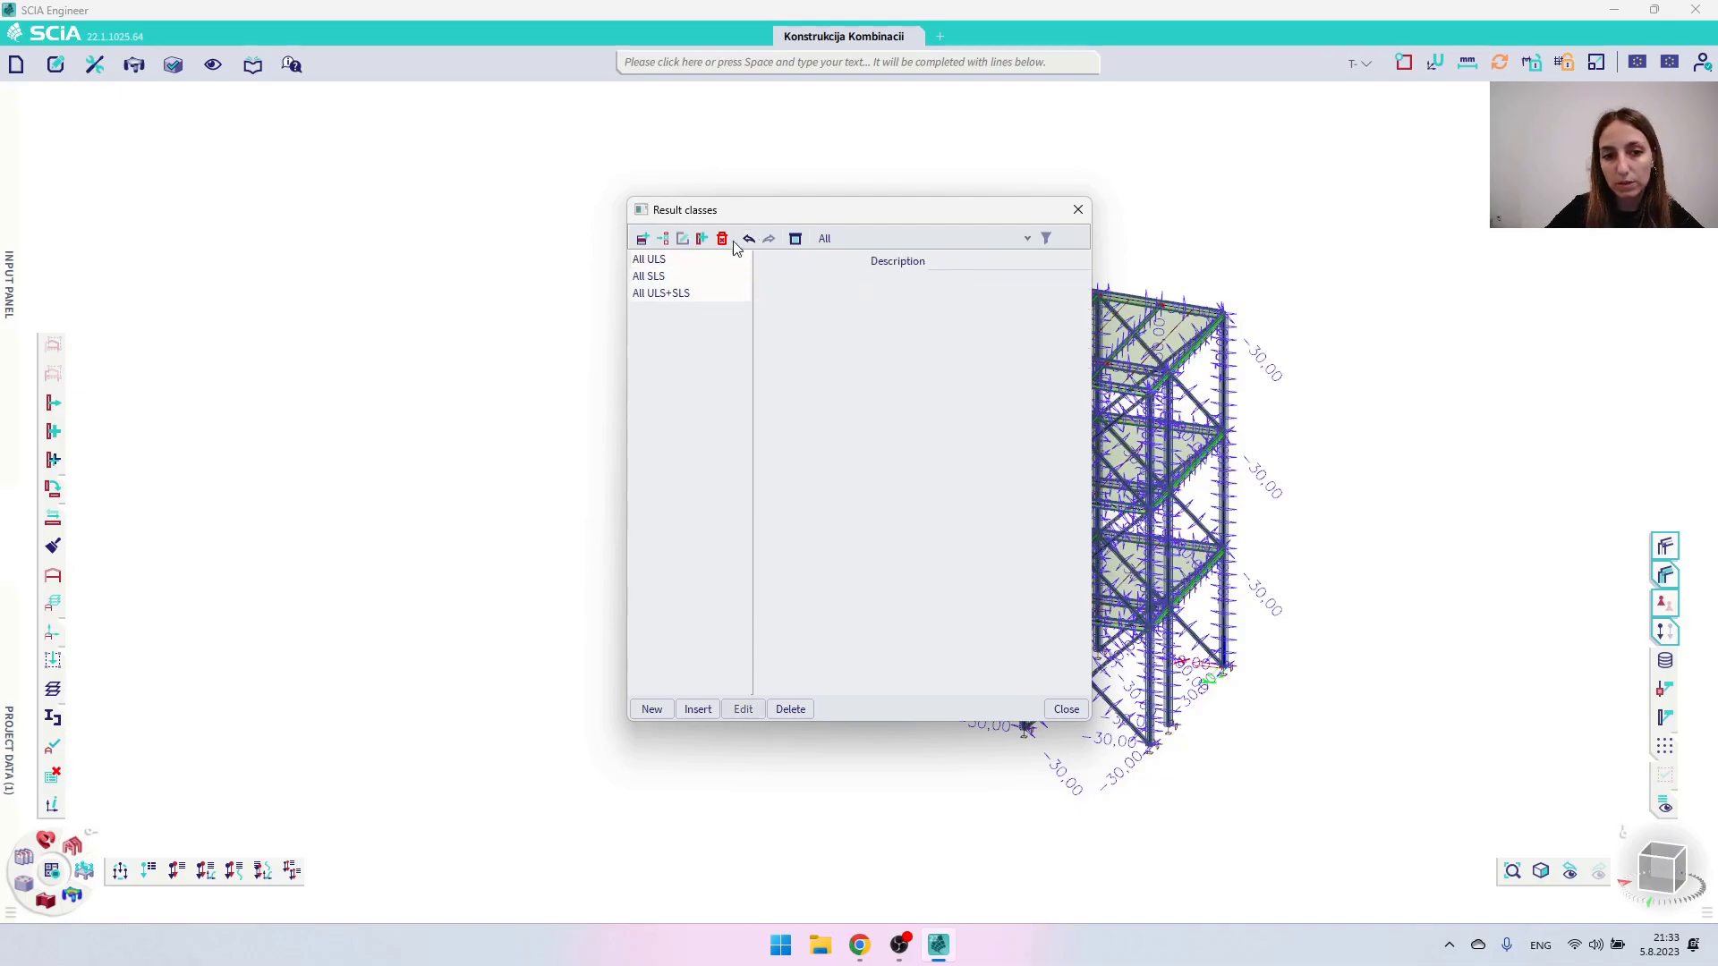
left_click(722, 239)
left_click(891, 534)
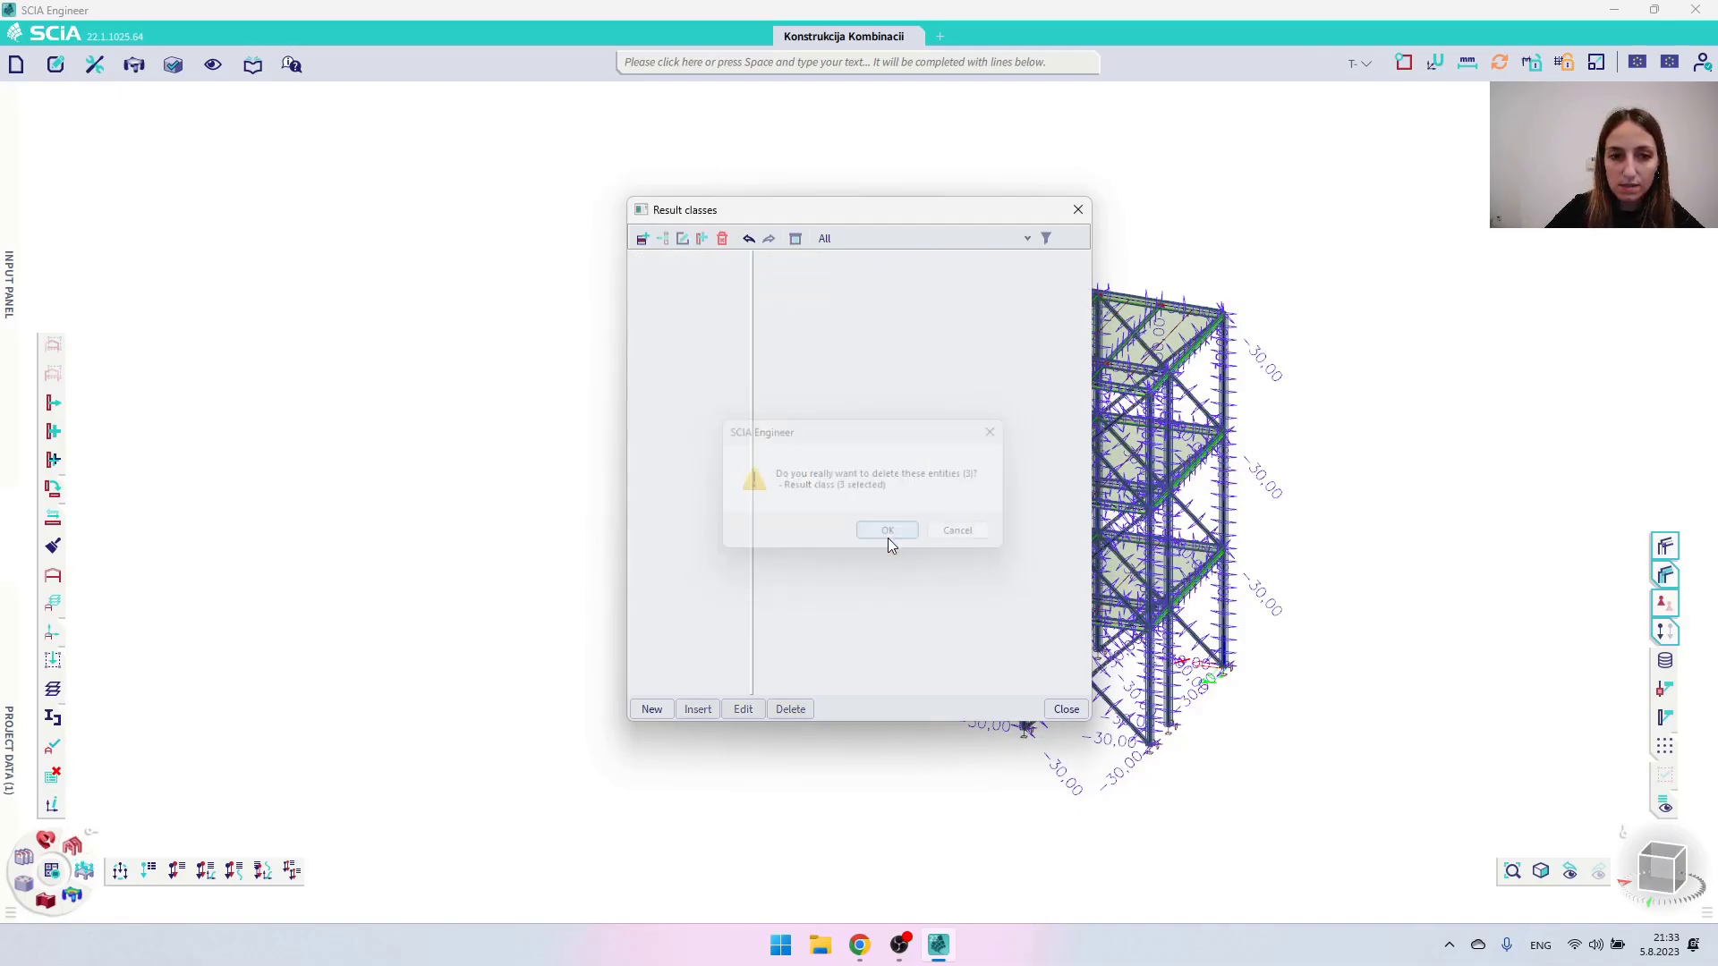
Create result class ULS_manual containing ULS_01 and ULS_2
left_click(641, 240)
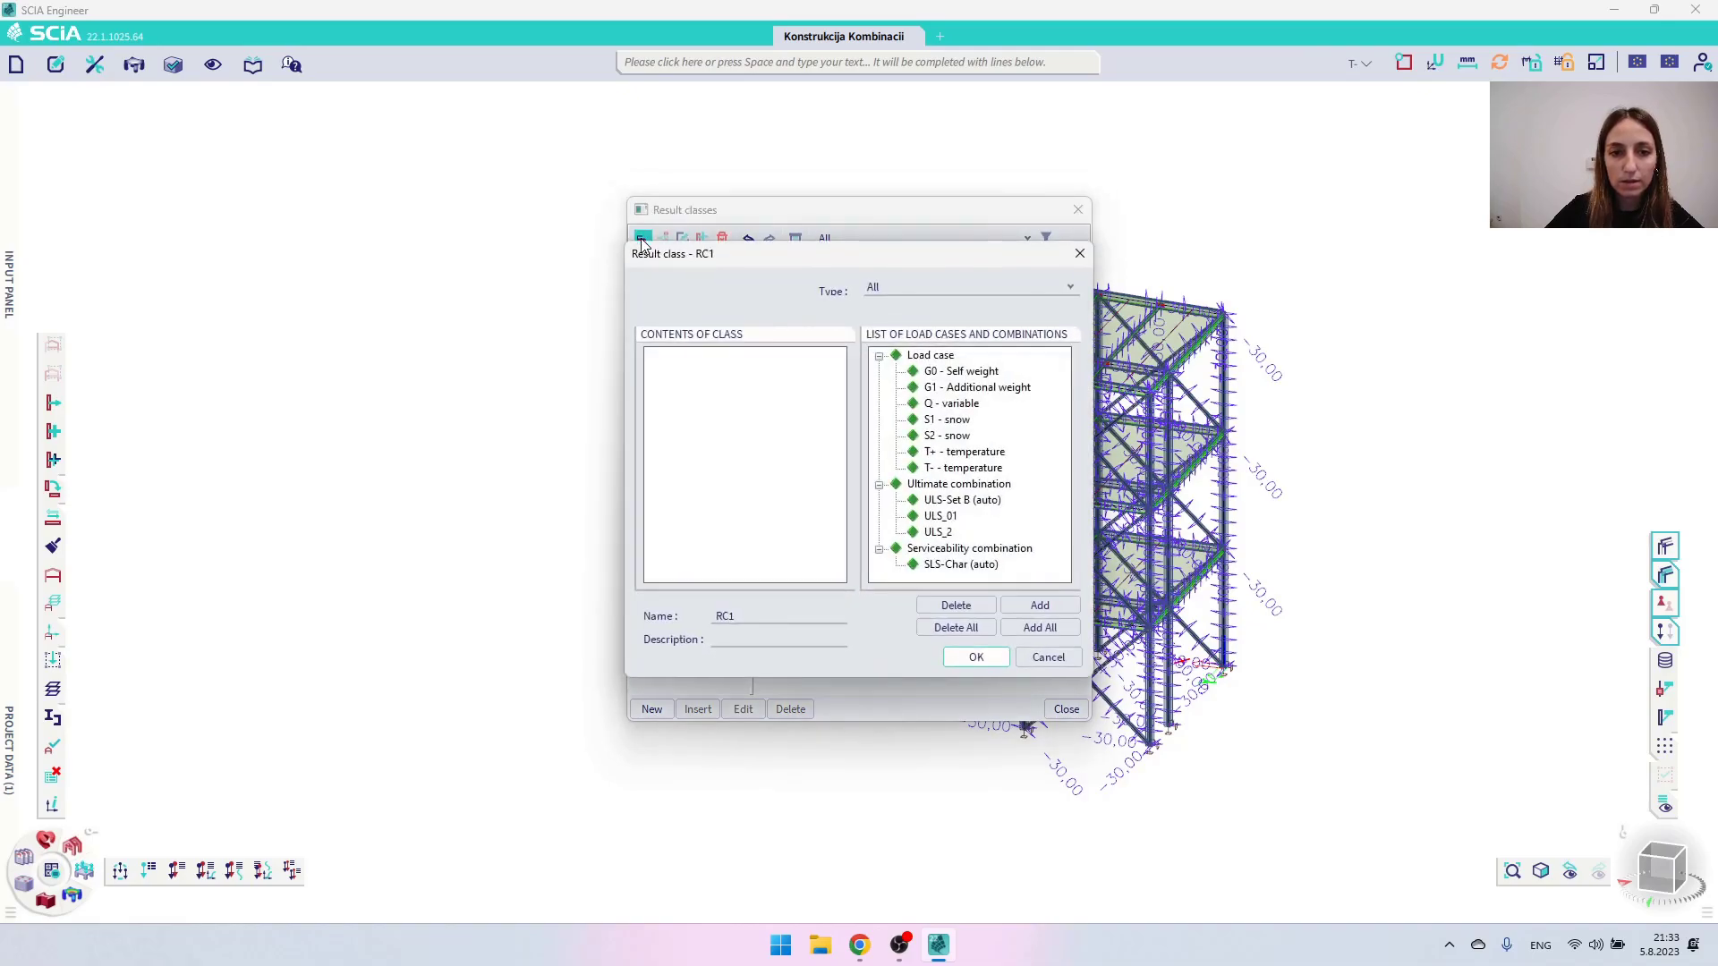
left_click_drag(756, 616, 693, 617)
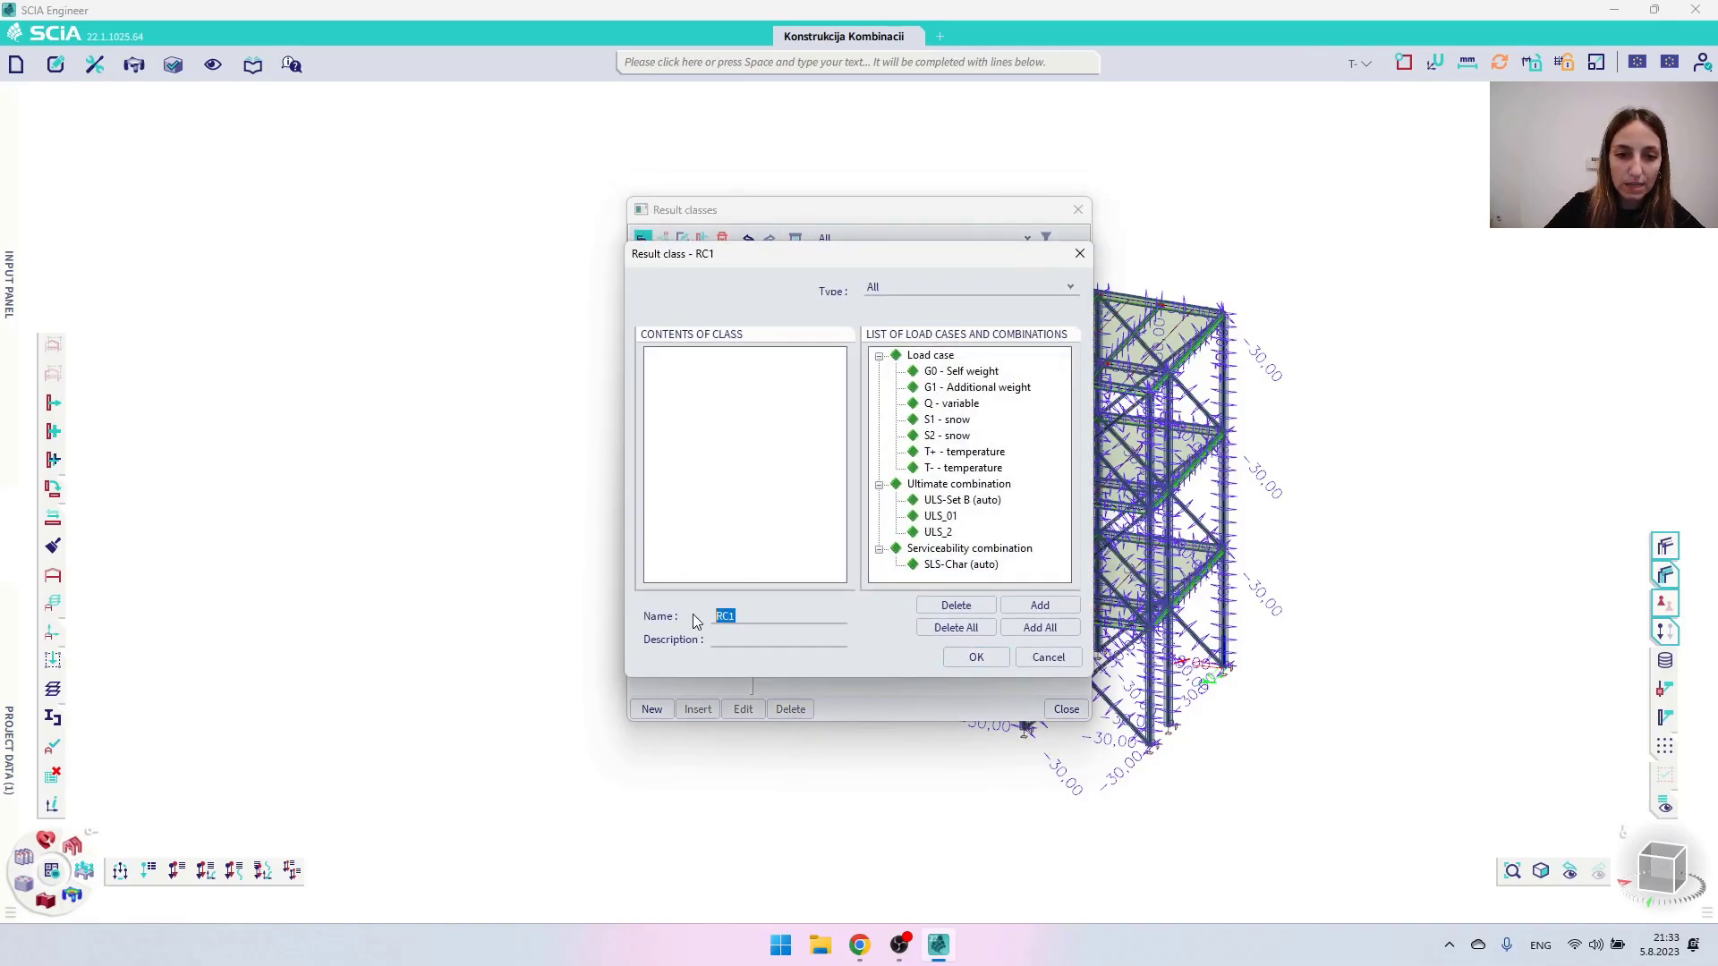
type("ULS_manual")
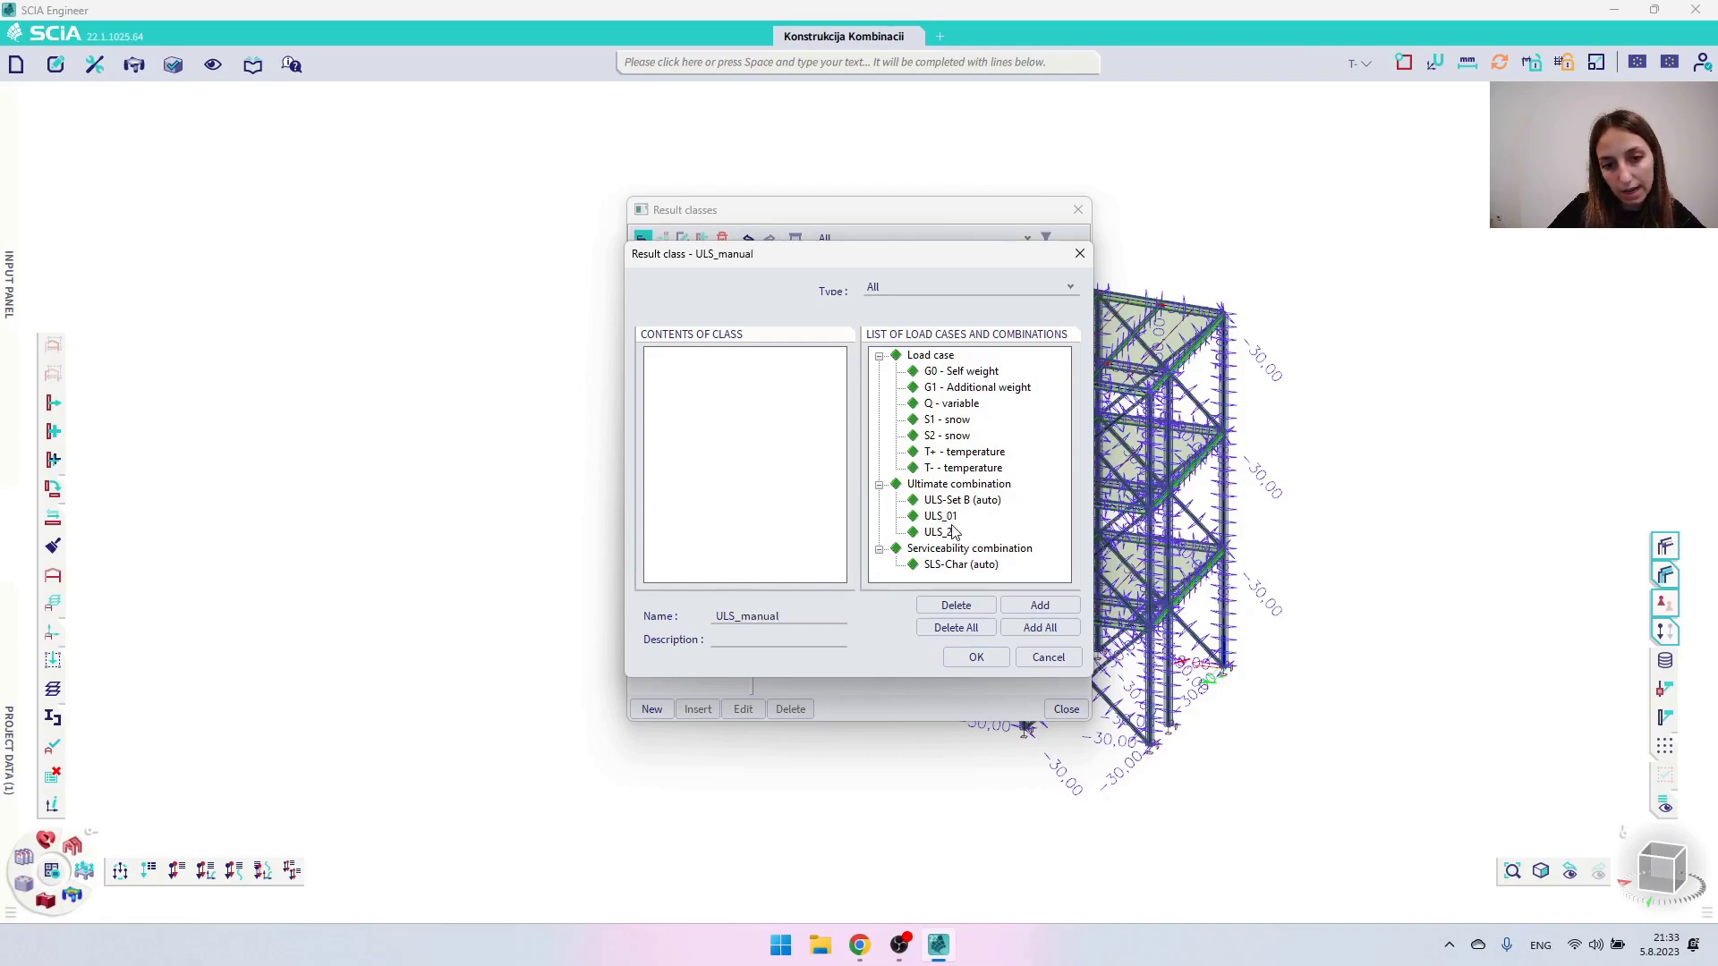
double_click(940, 516)
double_click(938, 518)
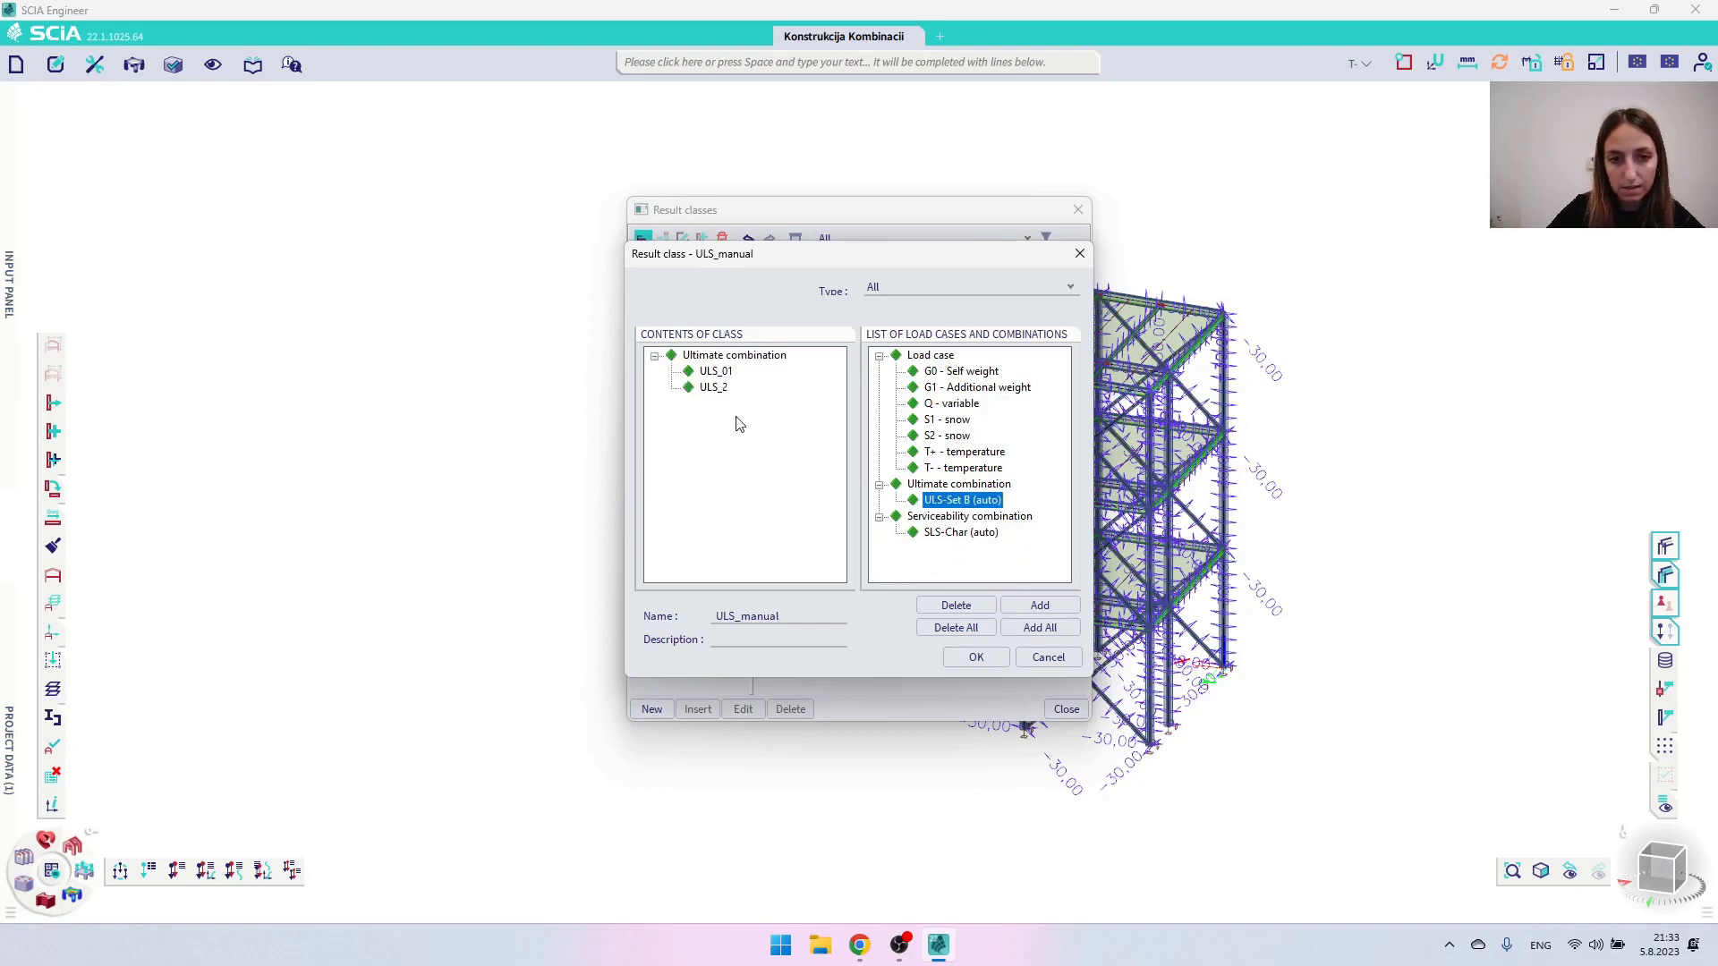
left_click(958, 658)
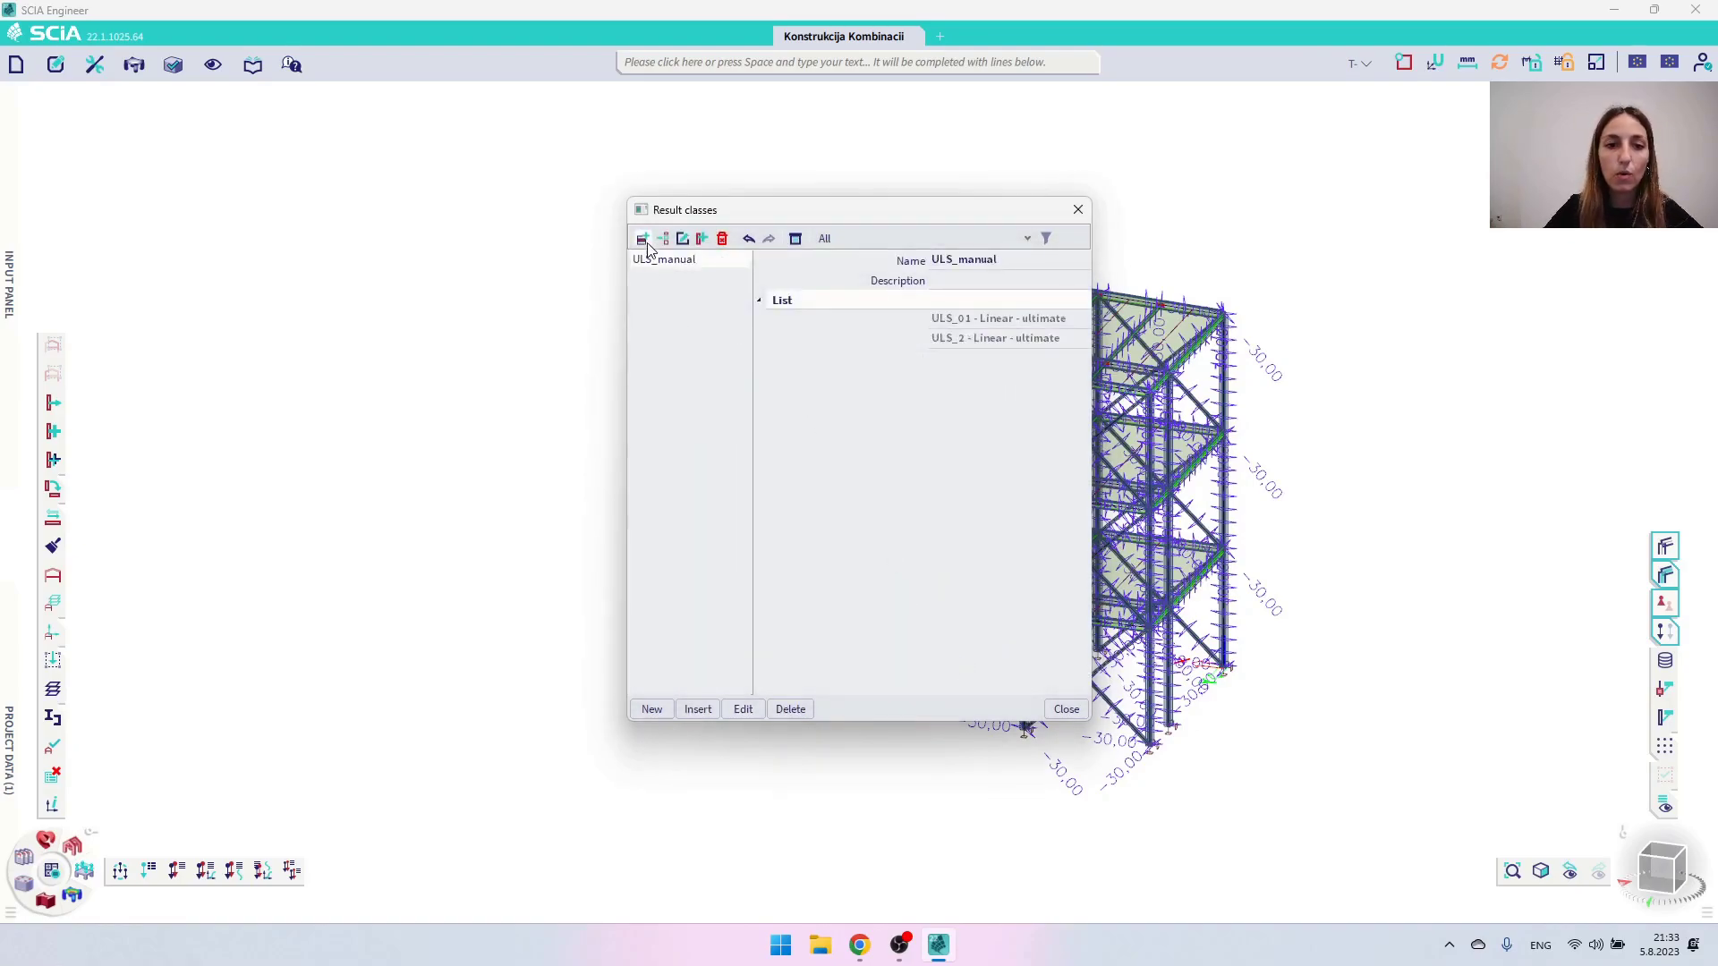